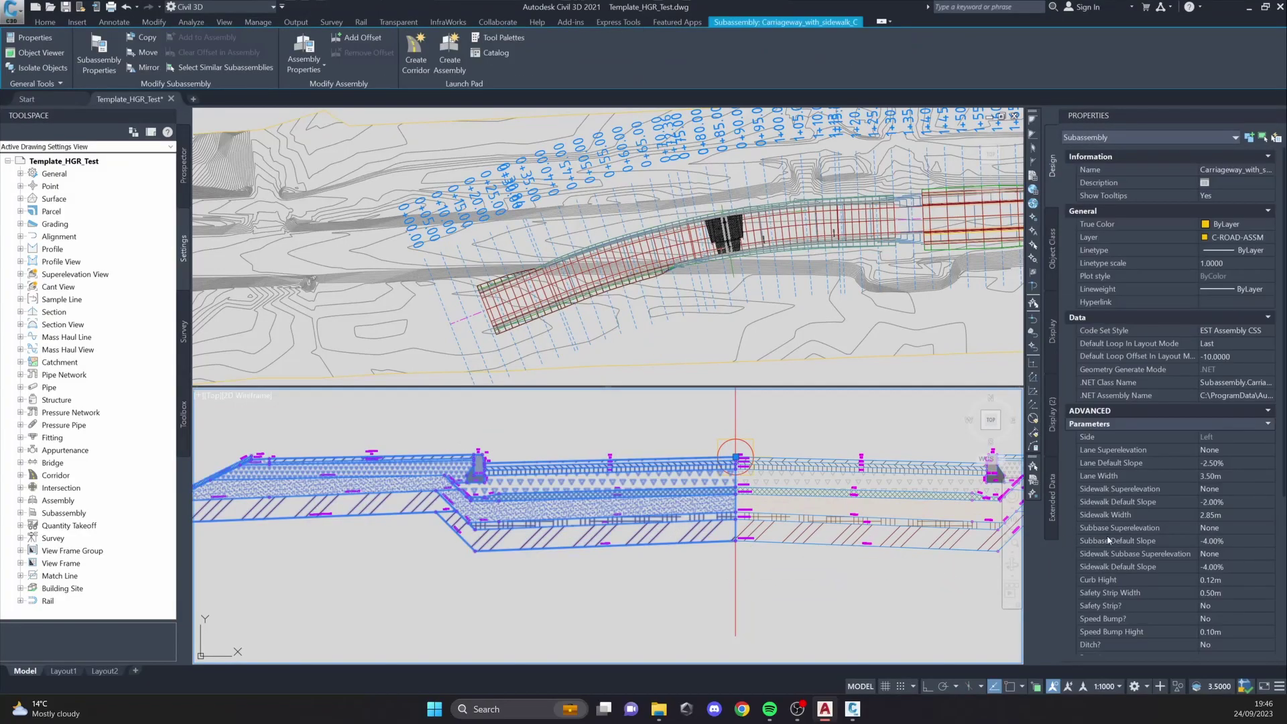
Step: Review the selected left carriageway-with-sidewalk subassembly's parameters through Growing Medium Hight, and clear the selection
{"action": "scroll", "coordinate": [1140, 509], "scroll_direction": "down", "scroll_amount": 5}
{"action": "scroll", "coordinate": [1153, 403], "scroll_direction": "down", "scroll_amount": 3}
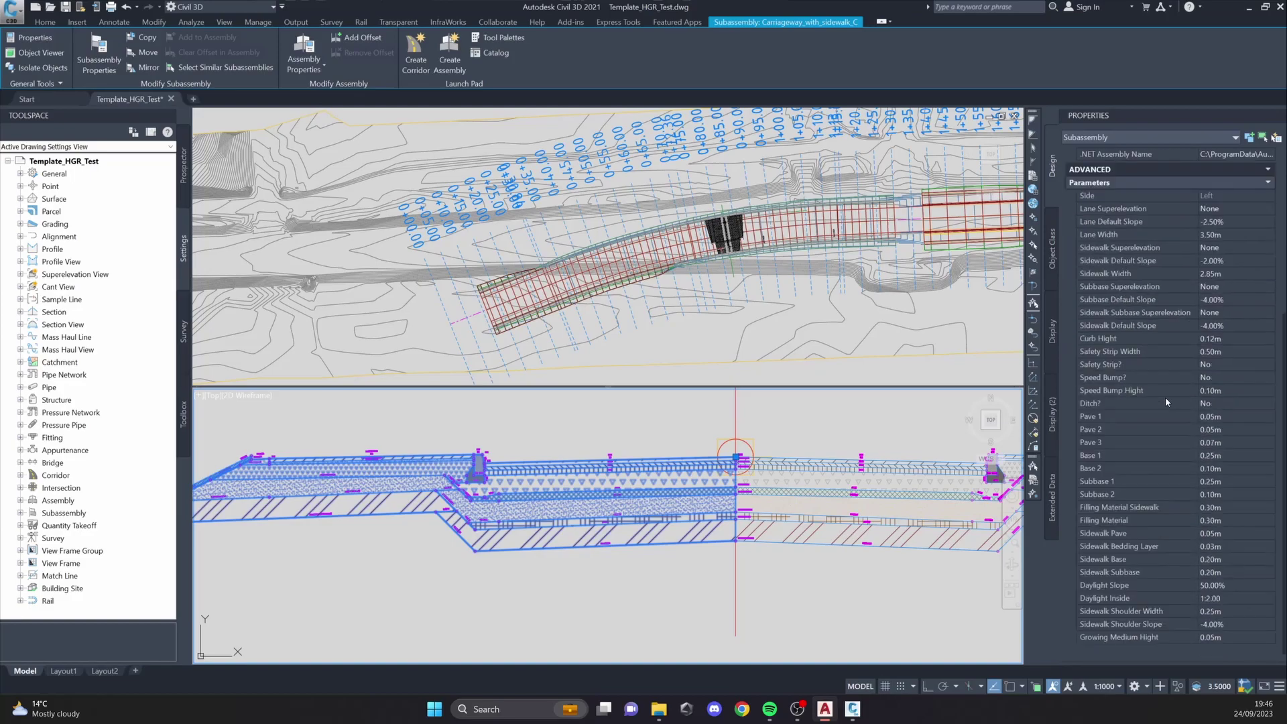
{"action": "scroll", "coordinate": [598, 544], "scroll_direction": "down", "scroll_amount": 5}
{"action": "scroll", "coordinate": [596, 539], "scroll_direction": "up", "scroll_amount": 2}
{"action": "middle_click_drag", "start_coordinate": [599, 540], "coordinate": [531, 488]}
{"action": "scroll", "coordinate": [682, 497], "scroll_direction": "up", "scroll_amount": 3}
{"action": "key", "text": "Escape"}
Step: Examine the layers beneath the curb and sidewalk, and the daylight wedge at the neighbouring assembly's right end
{"action": "middle_click_drag", "start_coordinate": [1017, 417], "coordinate": [618, 437]}
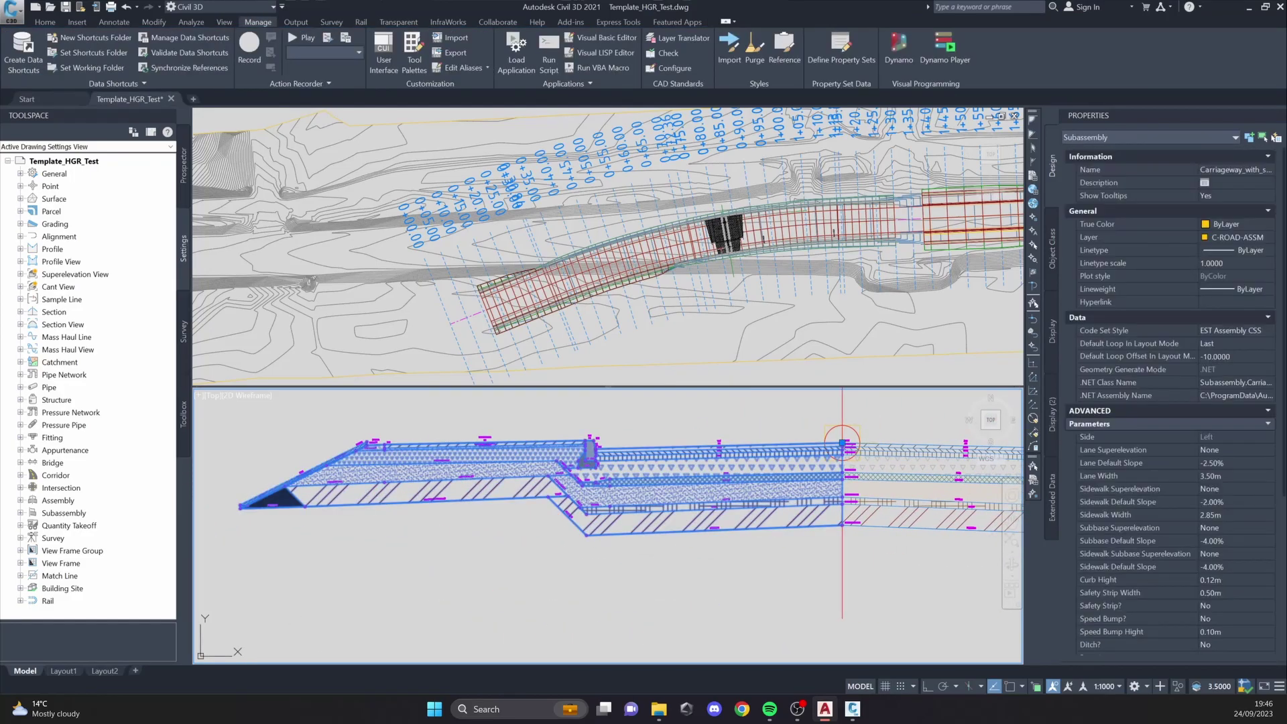
{"action": "scroll", "coordinate": [575, 462], "scroll_direction": "up", "scroll_amount": 4}
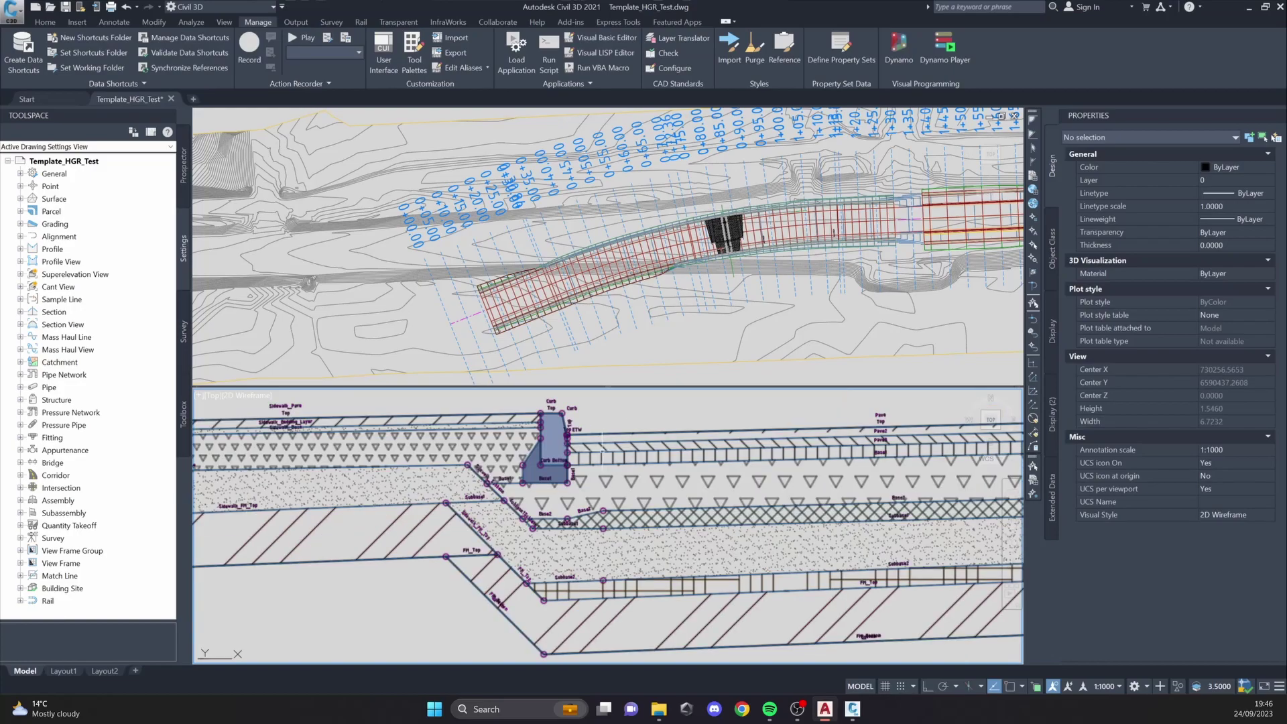
{"action": "scroll", "coordinate": [575, 462], "scroll_direction": "down", "scroll_amount": 3}
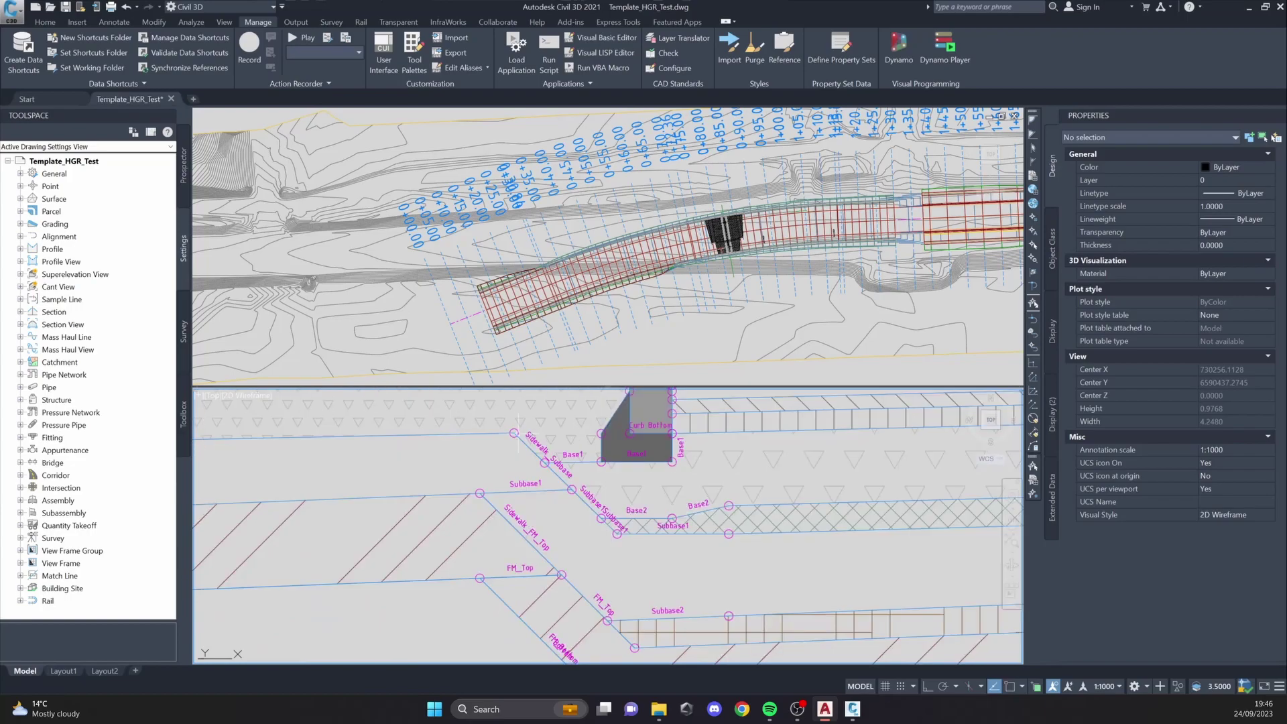
{"action": "mouse_move", "coordinate": [654, 474]}
{"action": "middle_mouse_down"}
{"action": "mouse_move", "coordinate": [640, 540]}
{"action": "mouse_move", "coordinate": [660, 444]}
{"action": "middle_mouse_up"}
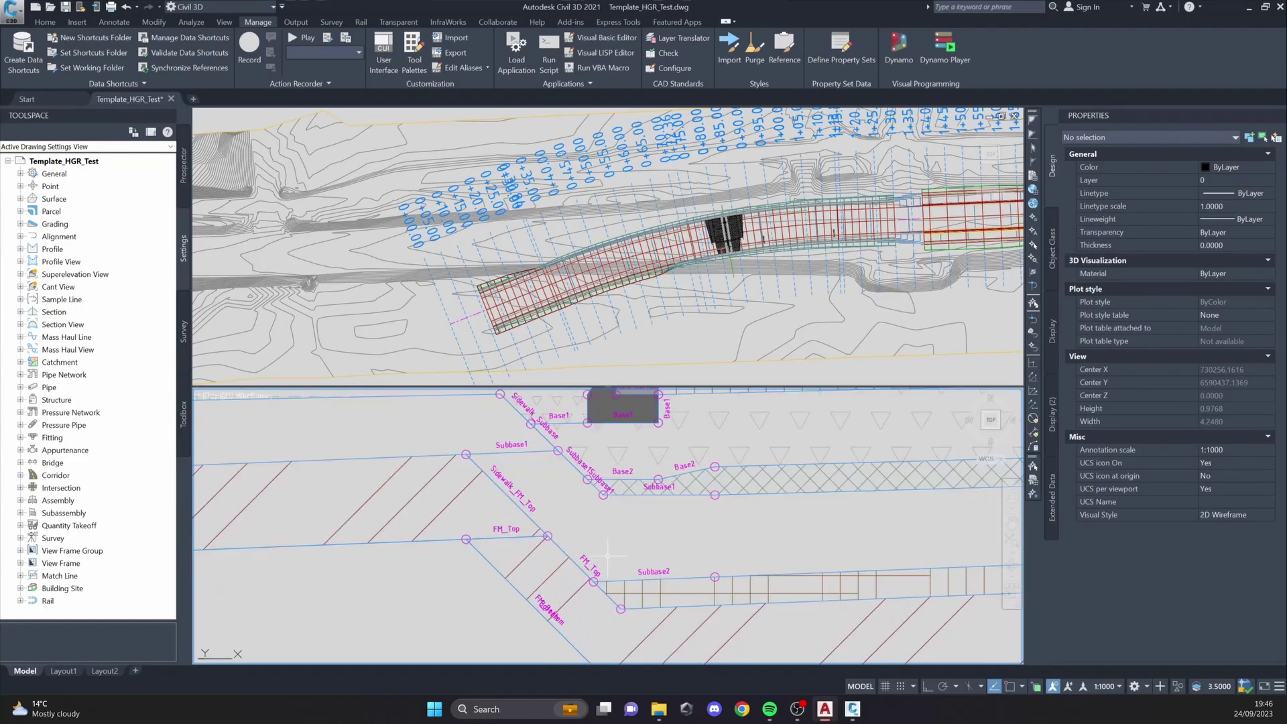
{"action": "scroll", "coordinate": [579, 532], "scroll_direction": "down", "scroll_amount": 2}
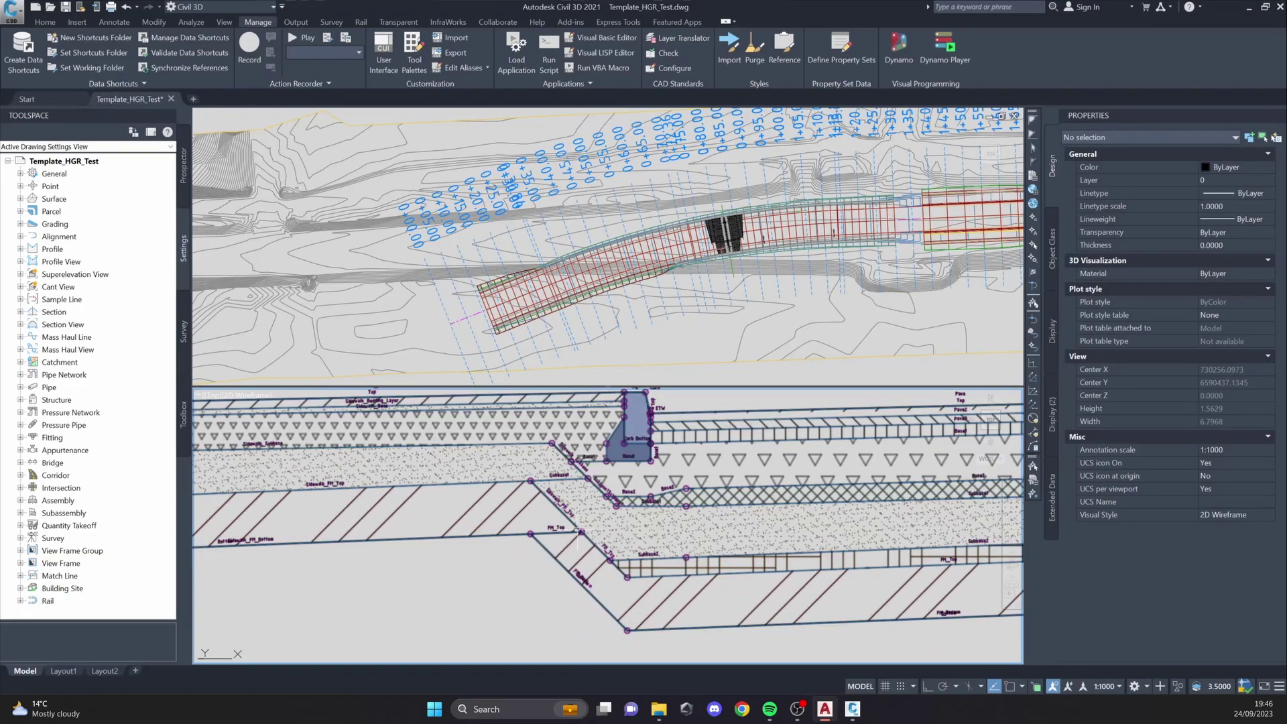
{"action": "scroll", "coordinate": [580, 532], "scroll_direction": "down", "scroll_amount": 4}
{"action": "middle_click_drag", "start_coordinate": [580, 532], "coordinate": [885, 511]}
{"action": "scroll", "coordinate": [530, 507], "scroll_direction": "up", "scroll_amount": 3}
{"action": "middle_click_drag", "start_coordinate": [437, 433], "coordinate": [532, 440]}
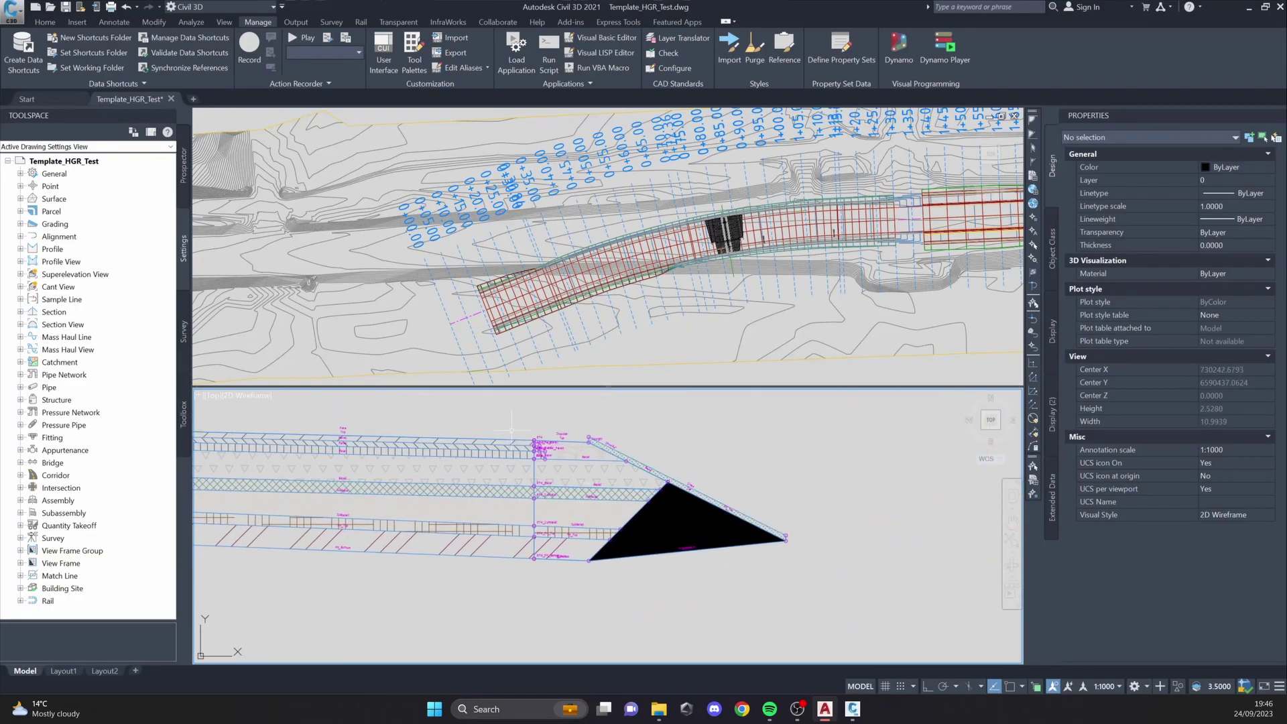
{"action": "middle_click_drag", "start_coordinate": [559, 540], "coordinate": [305, 507]}
{"action": "scroll", "coordinate": [308, 507], "scroll_direction": "down", "scroll_amount": 1}
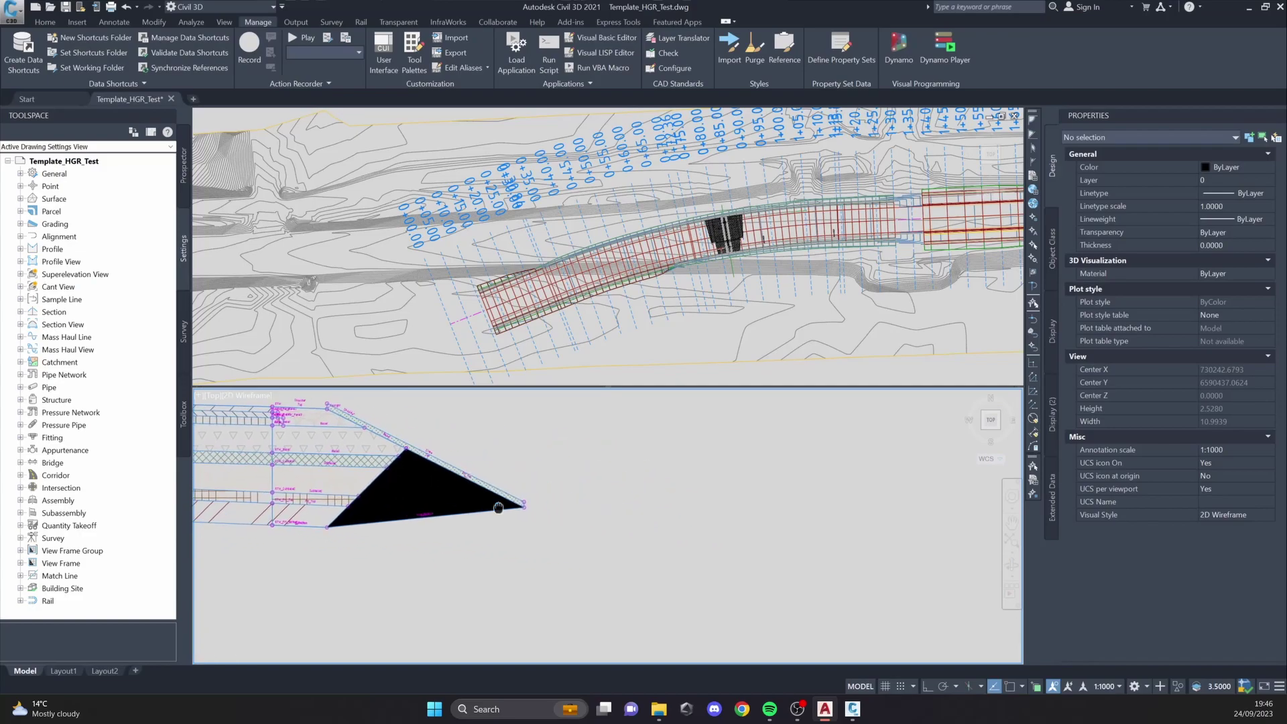
Step: Examine the pavement, base and subbase layers of the carriageway-with-sidewalk assembly around its left curb
{"action": "middle_click_drag", "start_coordinate": [931, 507], "coordinate": [679, 494]}
{"action": "scroll", "coordinate": [1005, 483], "scroll_direction": "up", "scroll_amount": 2}
{"action": "mouse_move", "coordinate": [1005, 483]}
{"action": "middle_mouse_down"}
{"action": "mouse_move", "coordinate": [688, 465]}
{"action": "mouse_move", "coordinate": [692, 575]}
{"action": "middle_mouse_up"}
{"action": "mouse_move", "coordinate": [628, 518]}
{"action": "middle_mouse_down"}
{"action": "mouse_move", "coordinate": [626, 474]}
{"action": "mouse_move", "coordinate": [621, 497]}
{"action": "mouse_move", "coordinate": [638, 479]}
{"action": "middle_mouse_up"}
{"action": "scroll", "coordinate": [628, 474], "scroll_direction": "up", "scroll_amount": 1}
{"action": "scroll", "coordinate": [621, 496], "scroll_direction": "down", "scroll_amount": 1}
{"action": "scroll", "coordinate": [630, 509], "scroll_direction": "down", "scroll_amount": 2}
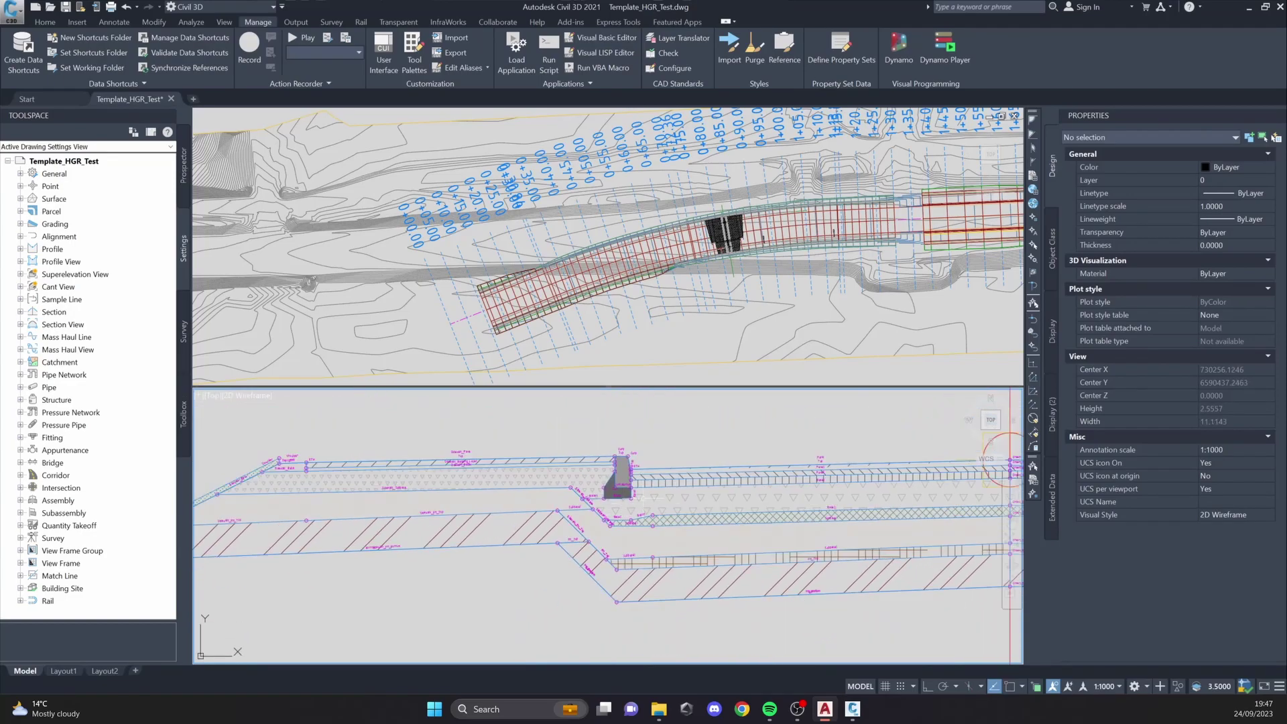
{"action": "middle_click_drag", "start_coordinate": [620, 506], "coordinate": [685, 506]}
{"action": "scroll", "coordinate": [686, 507], "scroll_direction": "down", "scroll_amount": 2}
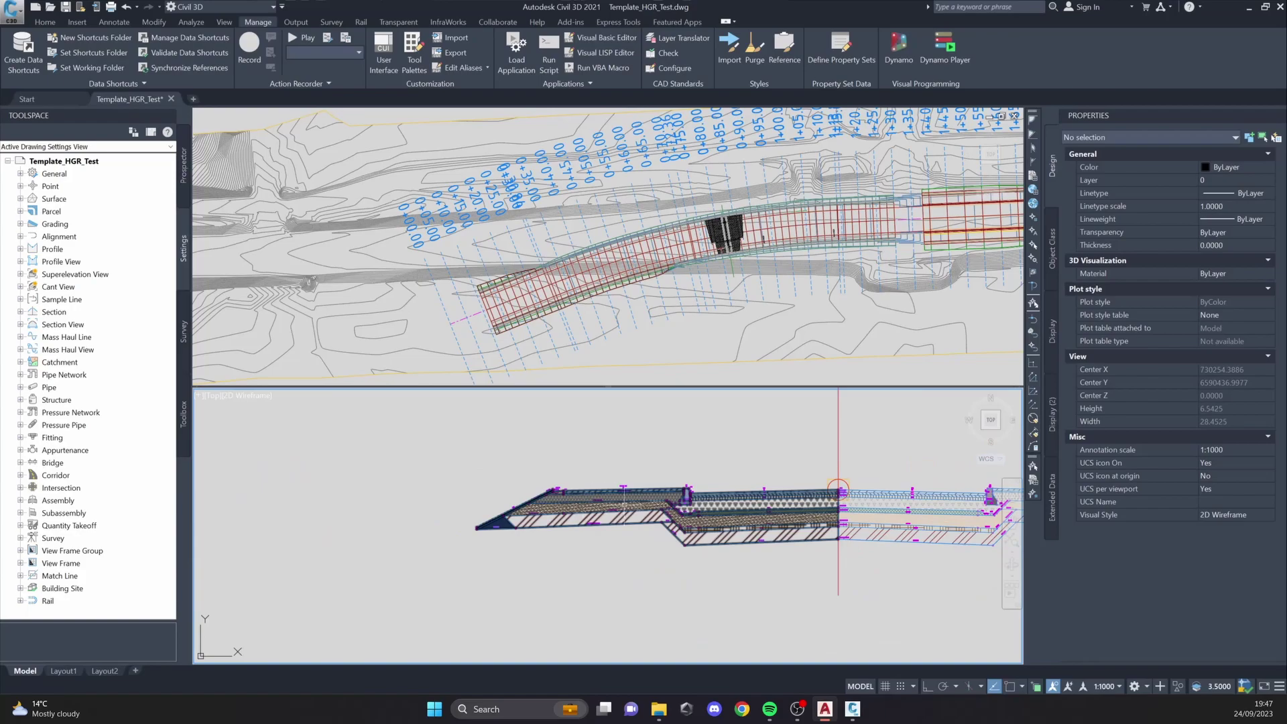
{"action": "scroll", "coordinate": [680, 499], "scroll_direction": "up", "scroll_amount": 5}
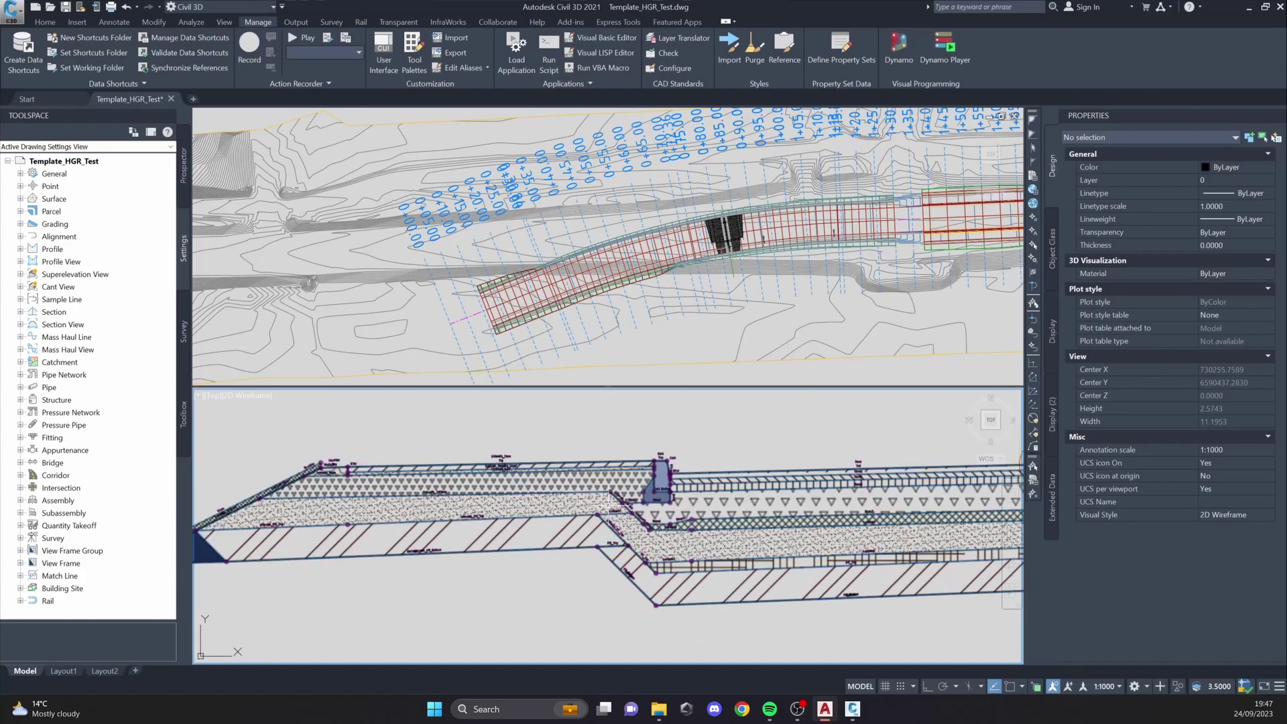
{"action": "scroll", "coordinate": [678, 509], "scroll_direction": "down", "scroll_amount": 5}
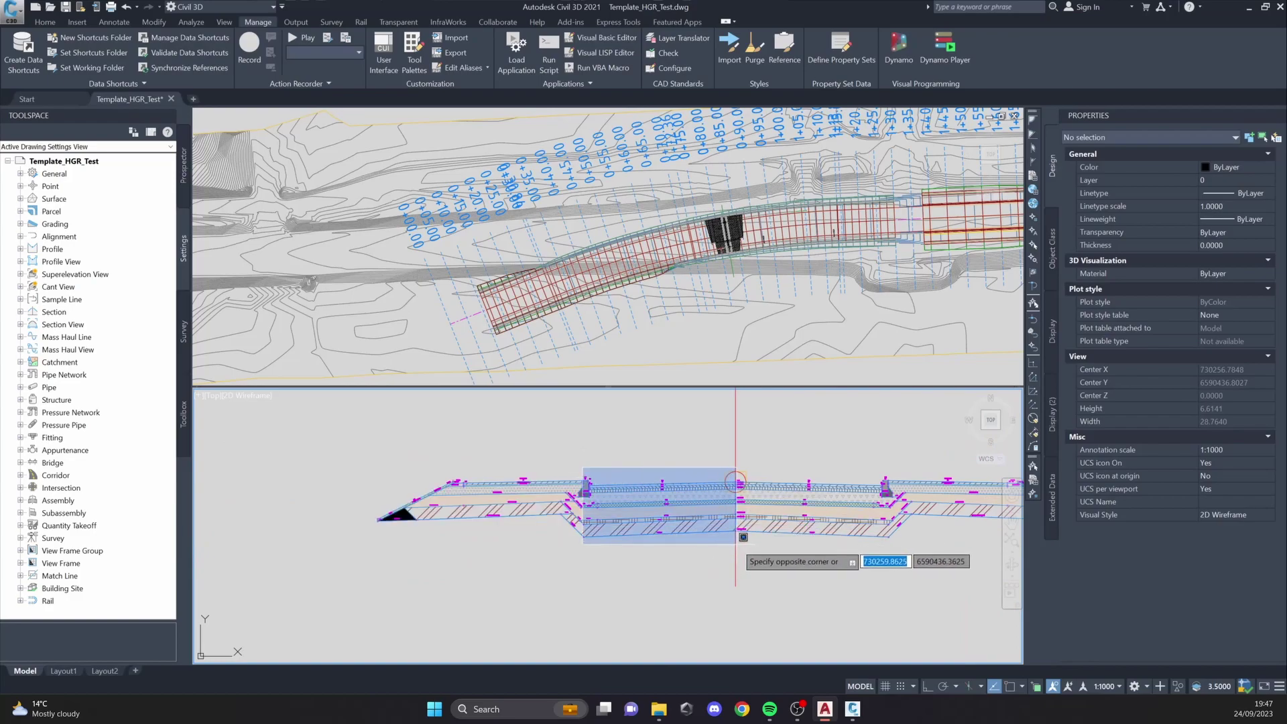
Step: Select the left carriageway-with-sidewalk subassembly, compare it with the neighbouring assemblies, and clear the selection
{"action": "left_click", "coordinate": [642, 483]}
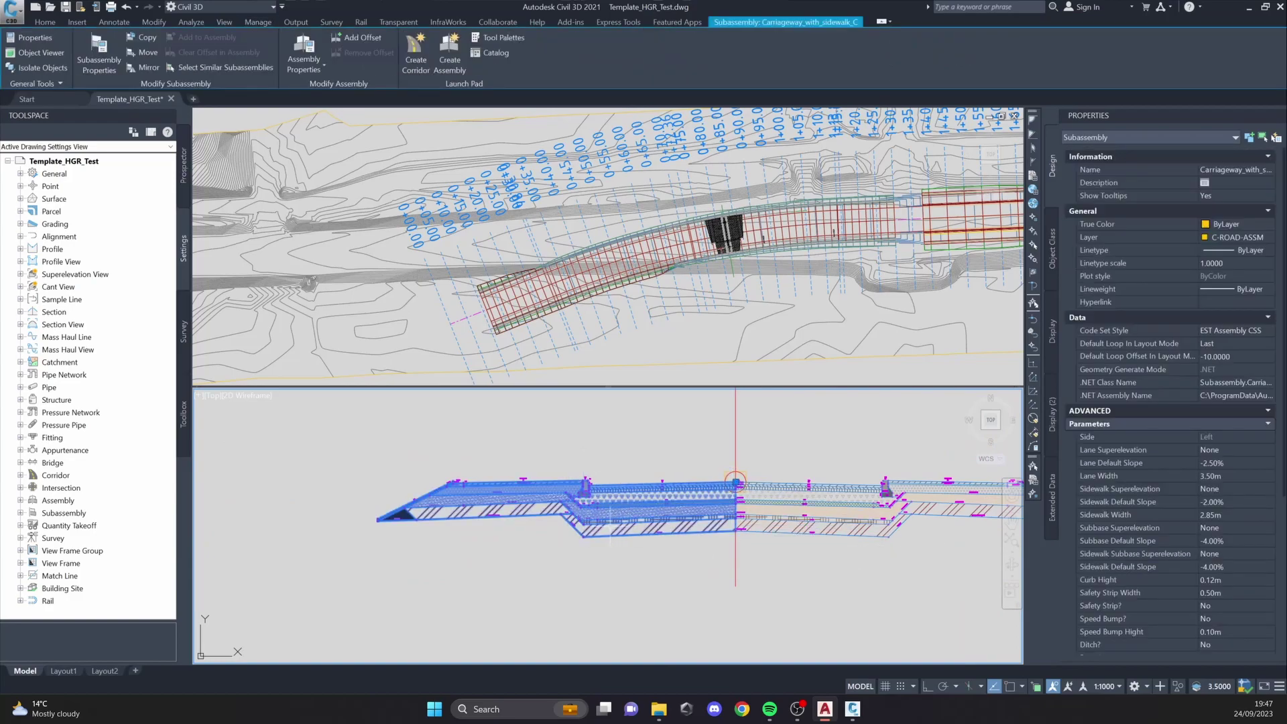
{"action": "middle_click_drag", "start_coordinate": [611, 525], "coordinate": [700, 518]}
{"action": "scroll", "coordinate": [700, 512], "scroll_direction": "down", "scroll_amount": 1}
{"action": "middle_click_drag", "start_coordinate": [497, 509], "coordinate": [677, 500]}
{"action": "scroll", "coordinate": [578, 502], "scroll_direction": "down", "scroll_amount": 1}
{"action": "middle_click_drag", "start_coordinate": [577, 502], "coordinate": [734, 499]}
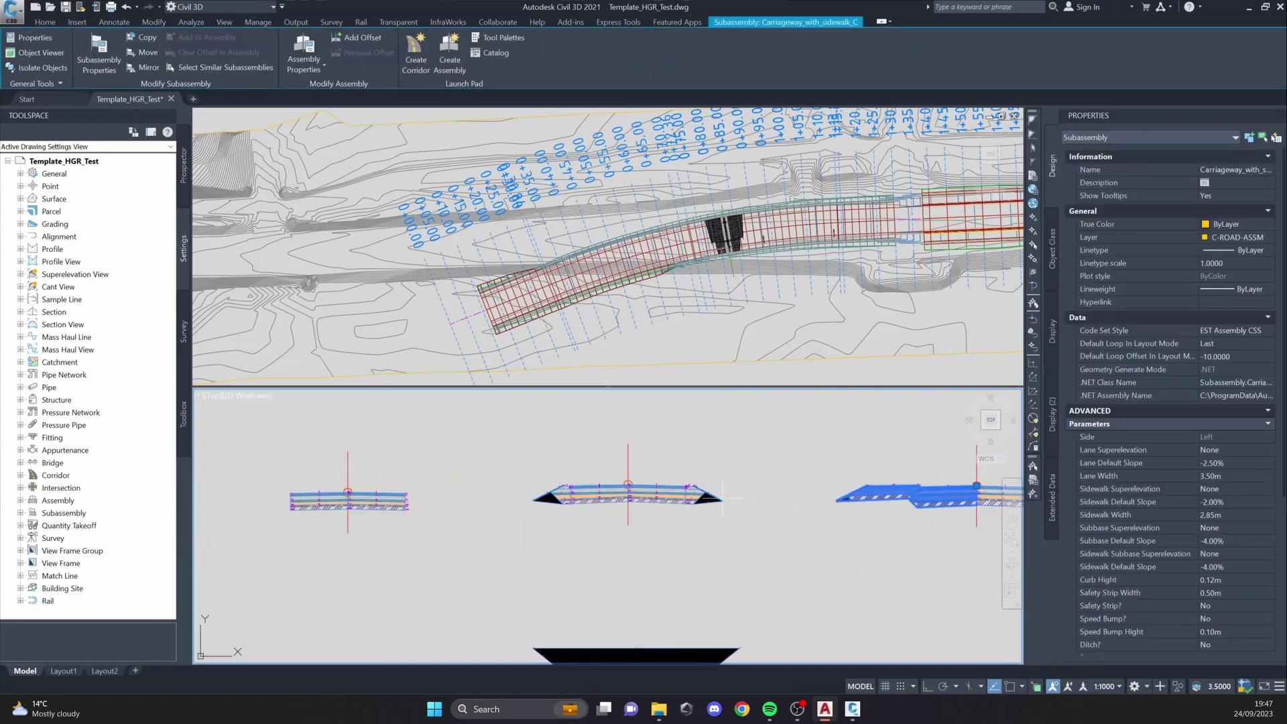
{"action": "scroll", "coordinate": [648, 502], "scroll_direction": "up", "scroll_amount": 3}
{"action": "key", "text": "Escape"}
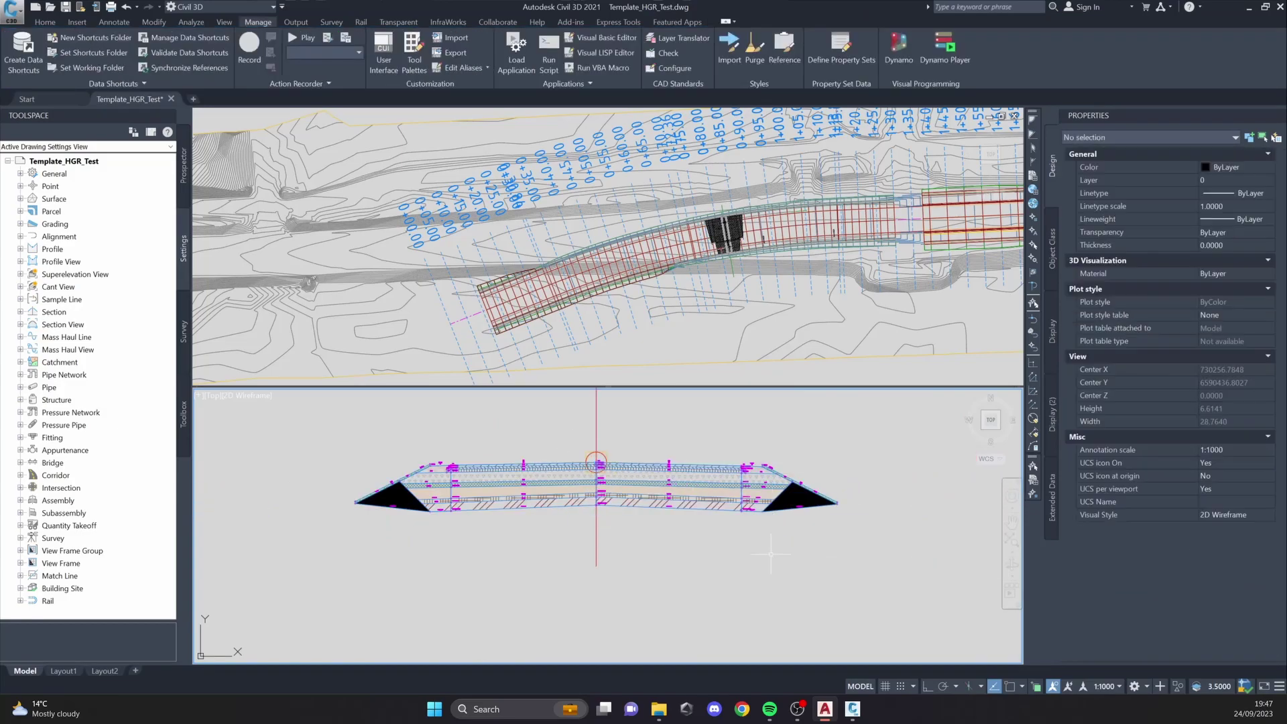
Step: Inspect the right shoulder of the assembly without sidewalks and return to the carriageway-with-sidewalk assembly
{"action": "middle_click_drag", "start_coordinate": [771, 553], "coordinate": [659, 550]}
{"action": "left_click", "coordinate": [617, 447]}
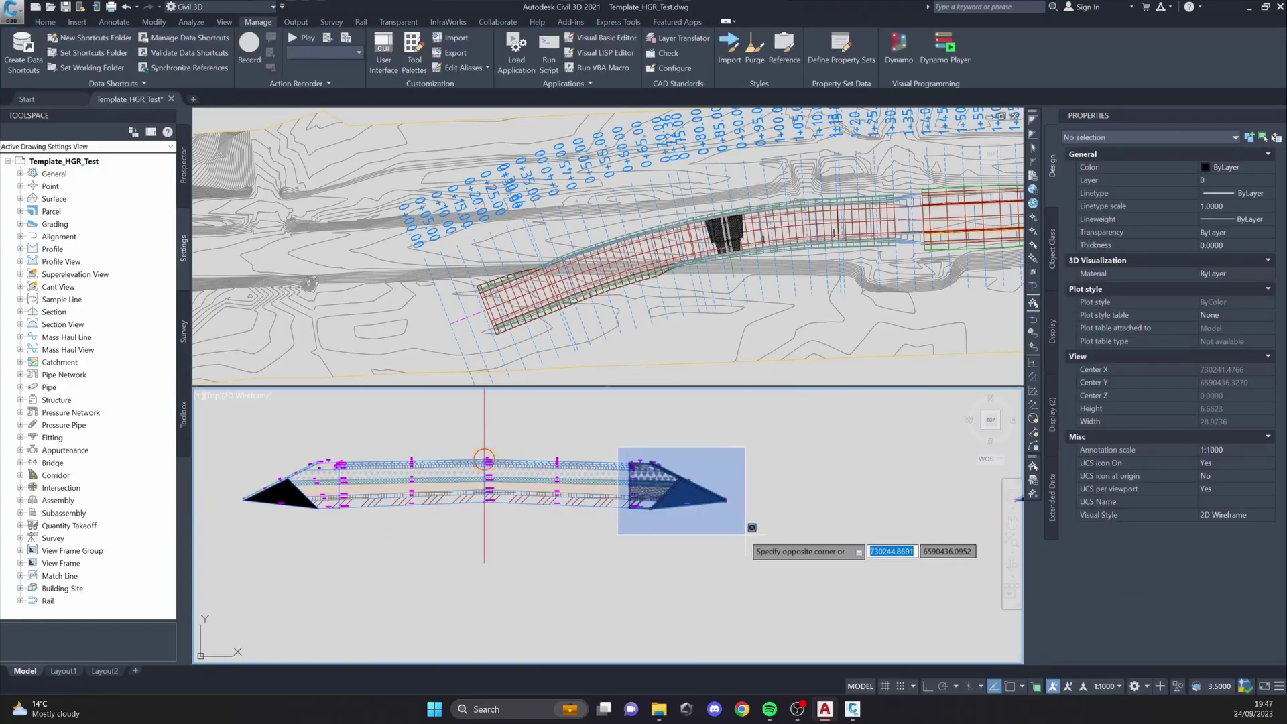
{"action": "left_click", "coordinate": [674, 498]}
{"action": "middle_click_drag", "start_coordinate": [667, 499], "coordinate": [527, 509]}
{"action": "middle_click_drag", "start_coordinate": [746, 511], "coordinate": [543, 511]}
{"action": "middle_click_drag", "start_coordinate": [751, 512], "coordinate": [521, 528]}
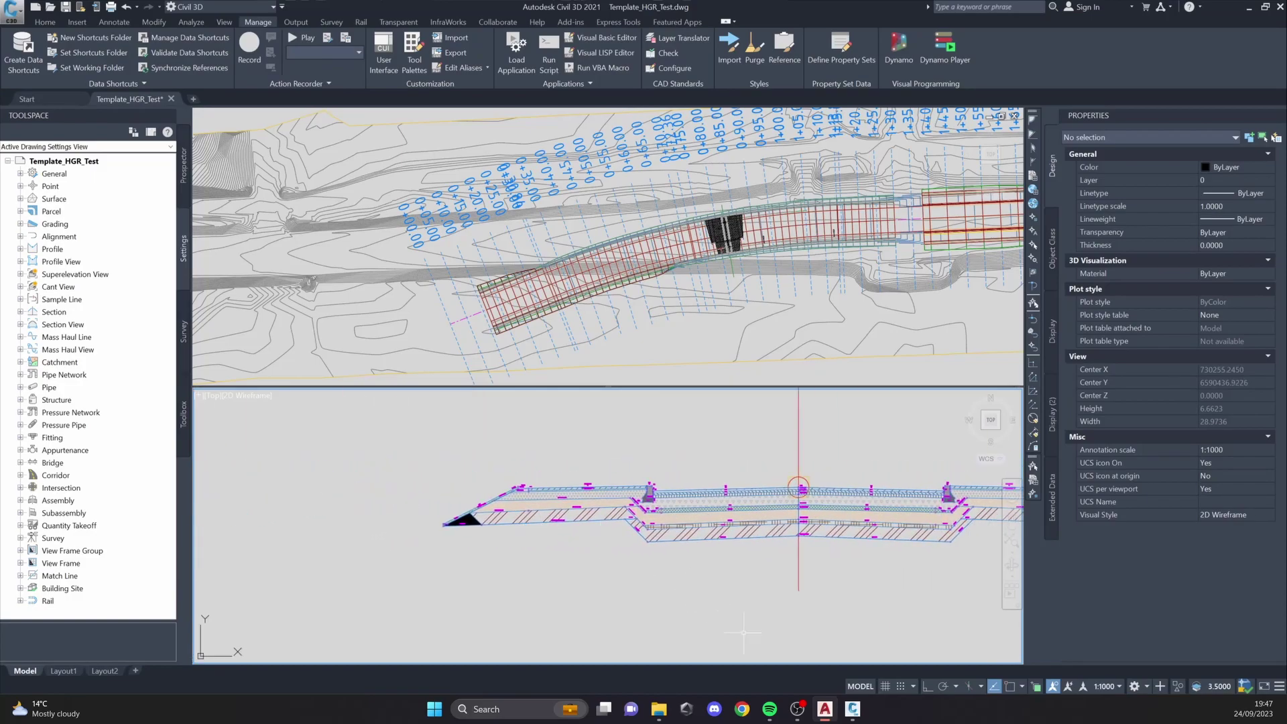
Step: Switch to Subassembly Composer and open Carriageway_with_sidewalk_C.pkt from the 2021C3D_SAC folder
{"action": "left_click", "coordinate": [851, 708]}
{"action": "left_click", "coordinate": [10, 20]}
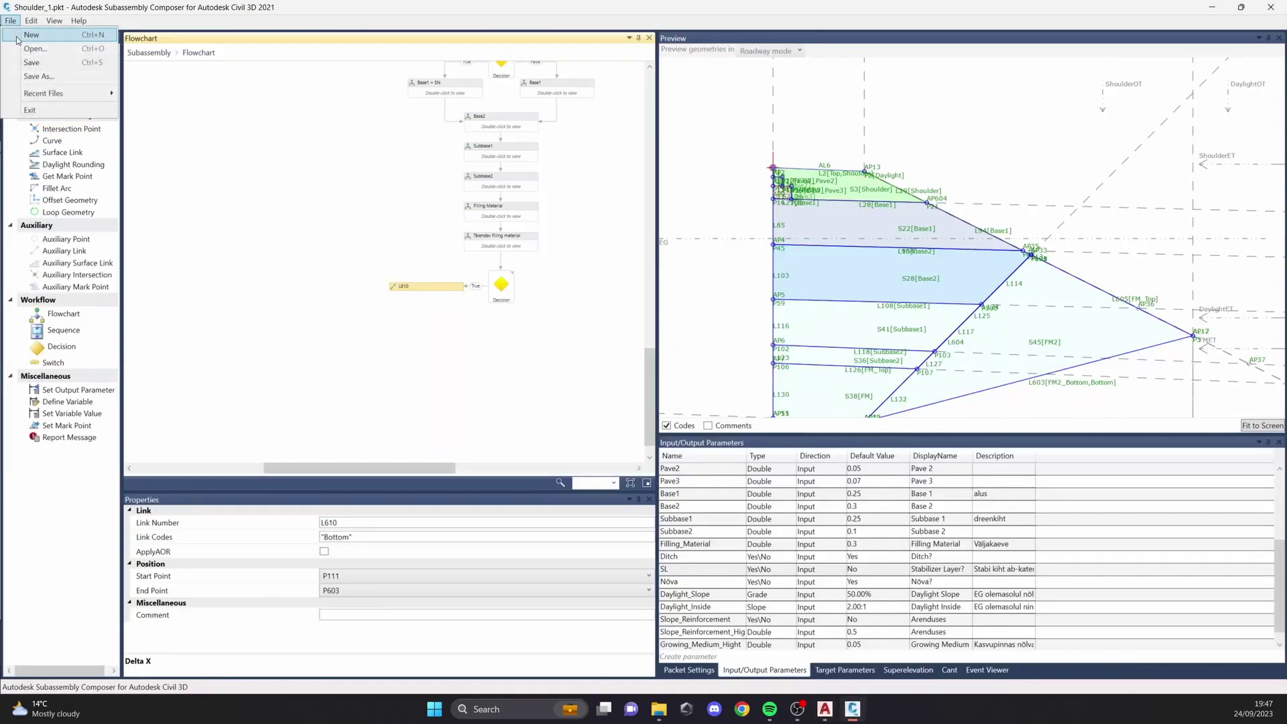
{"action": "left_click", "coordinate": [30, 50]}
{"action": "left_click", "coordinate": [692, 407]}
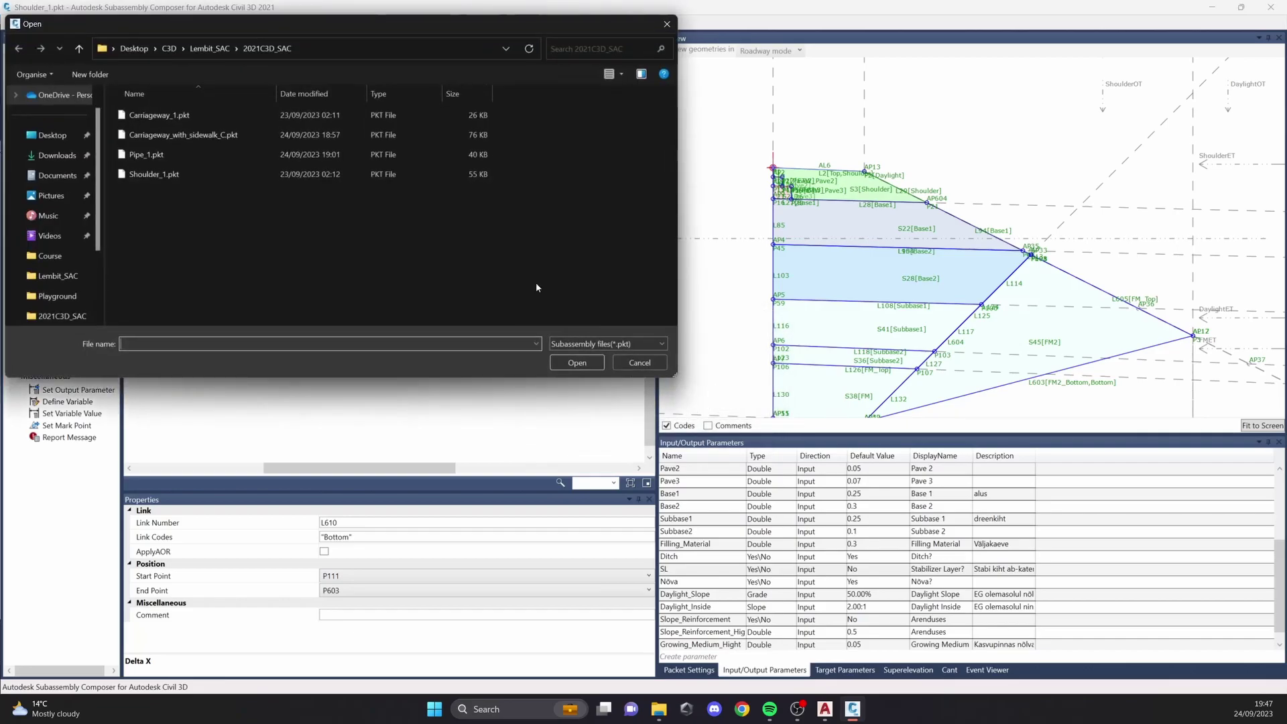
{"action": "left_click", "coordinate": [256, 136]}
{"action": "left_click", "coordinate": [577, 362]}
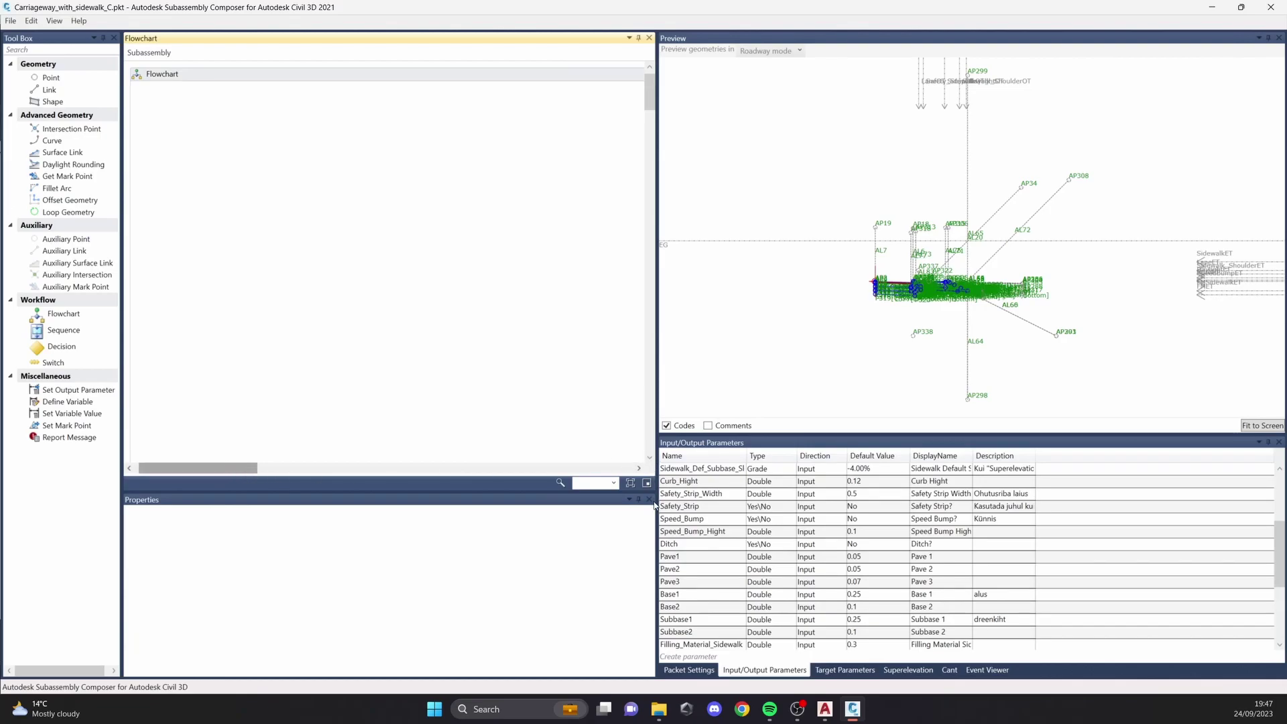
Step: Examine the overall flowchart structure and bring its Start, Superelevations and first decision elements into view
{"action": "left_click_drag", "start_coordinate": [238, 468], "coordinate": [400, 476]}
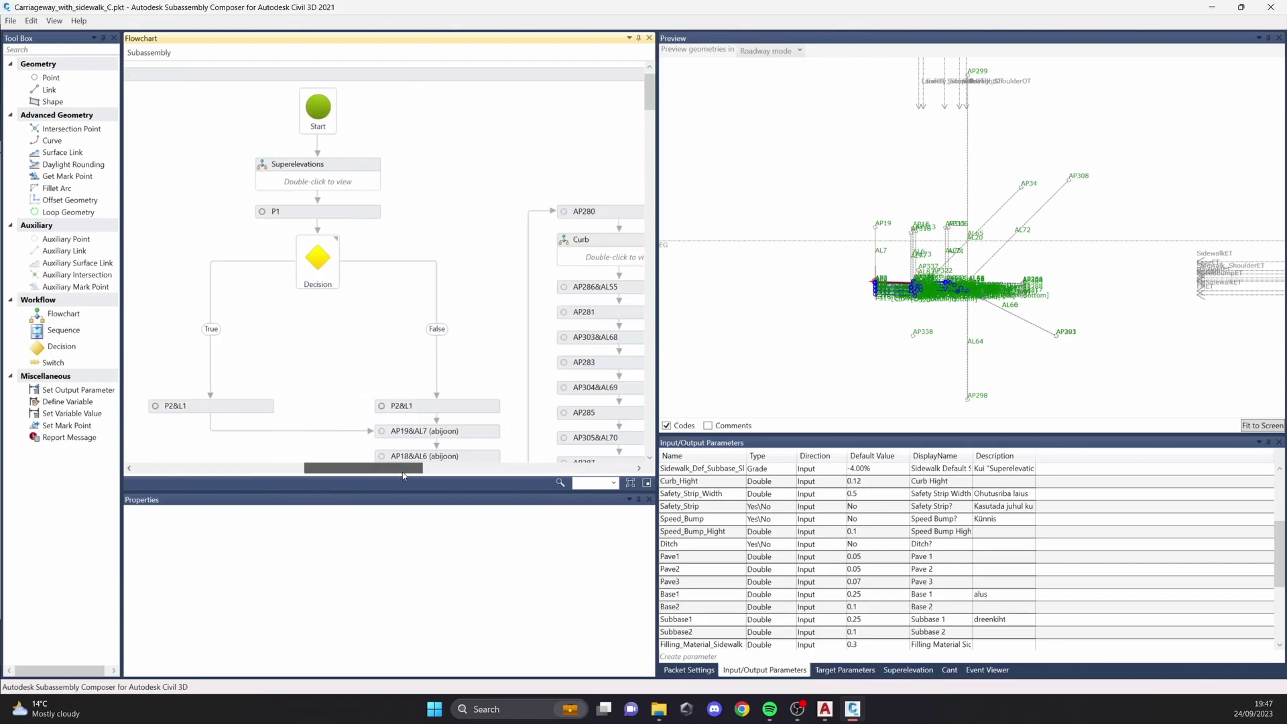
{"action": "scroll", "coordinate": [396, 385], "scroll_direction": "down", "scroll_amount": 5, "text": "ctrl"}
{"action": "scroll", "coordinate": [396, 387], "scroll_direction": "up", "scroll_amount": 5, "text": "ctrl"}
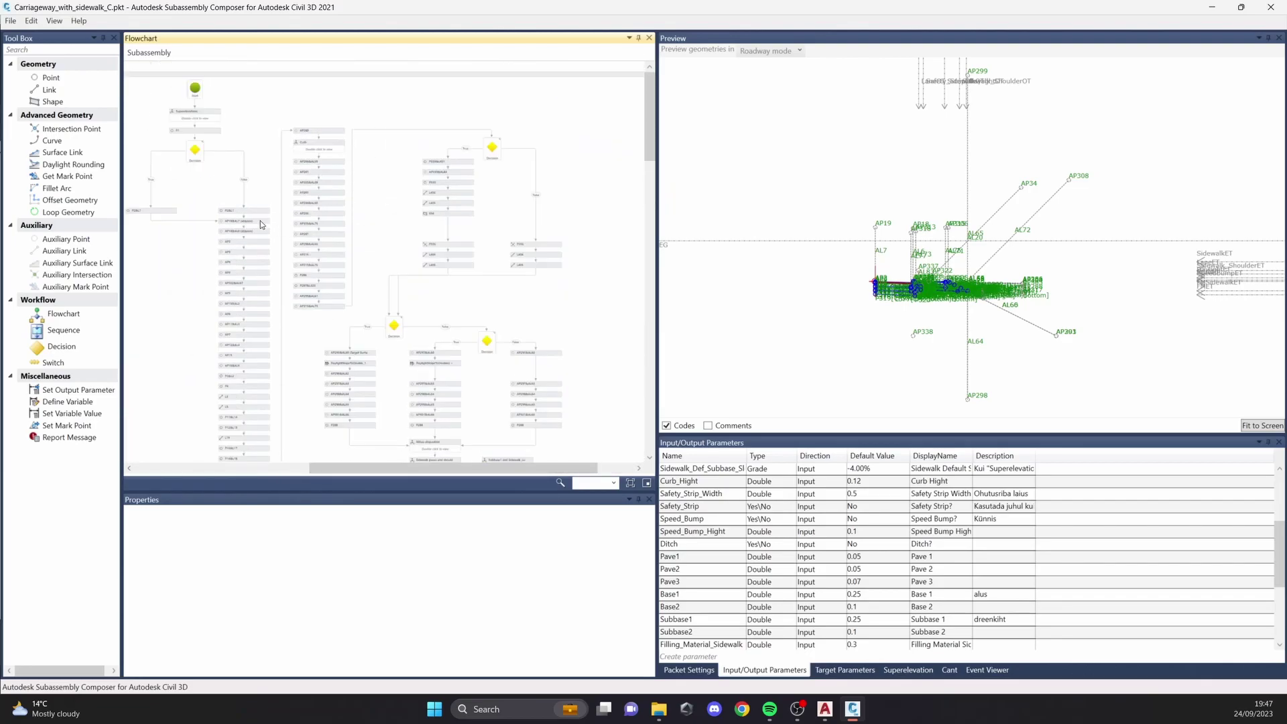
{"action": "scroll", "coordinate": [276, 231], "scroll_direction": "up", "scroll_amount": 3, "text": "ctrl"}
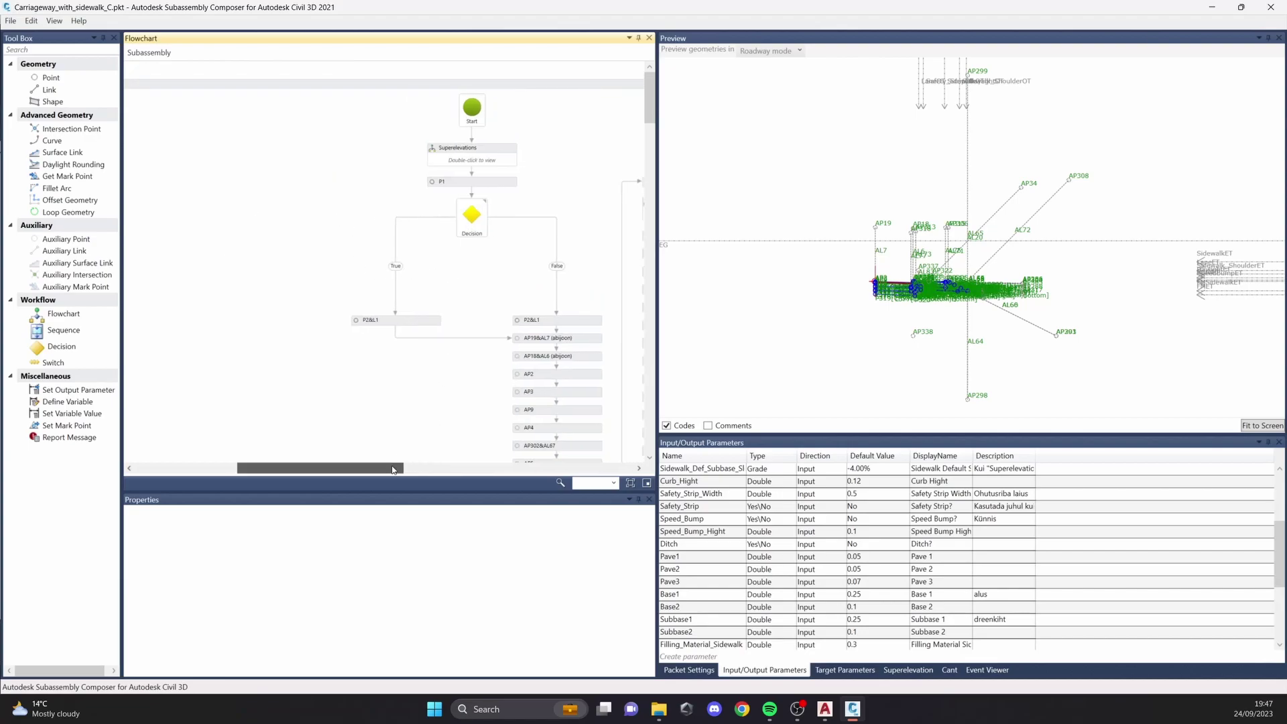
{"action": "left_click_drag", "start_coordinate": [386, 469], "coordinate": [415, 469]}
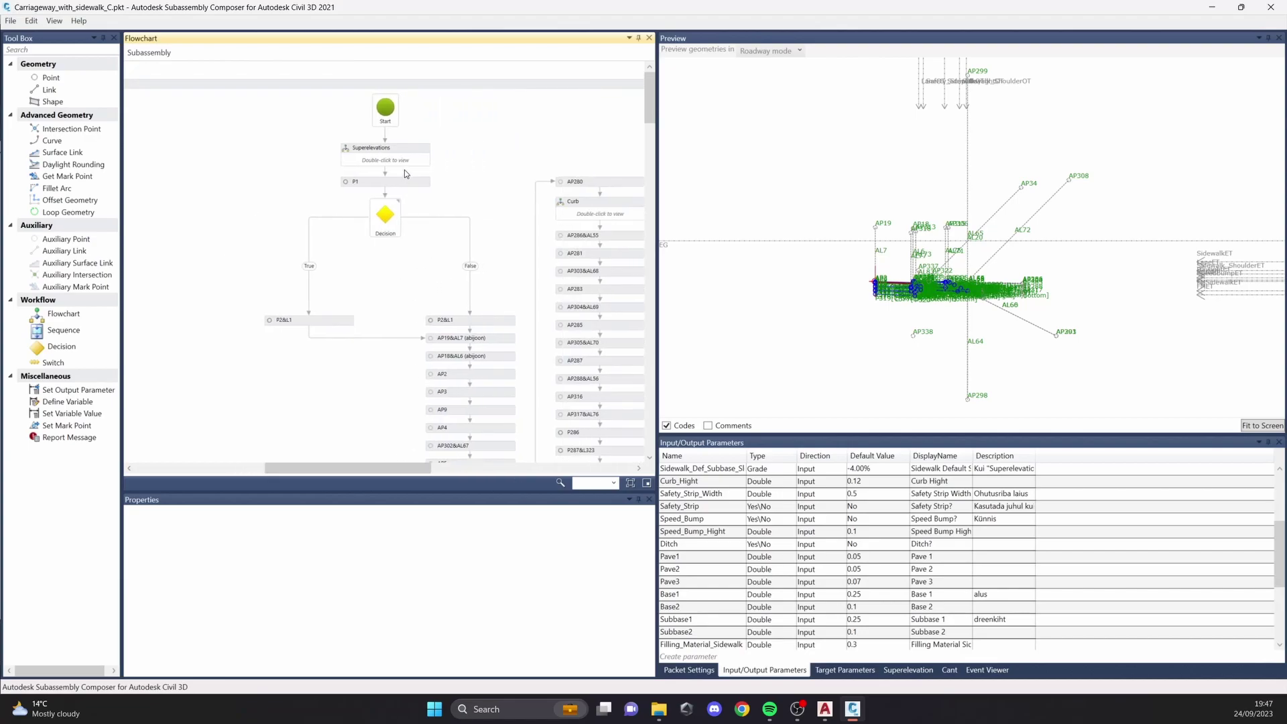
Step: Open the enumeration definitions and review the items of LaneSE, SubbaseSE, SidewalkSE and SidewalkSubbaseSE
{"action": "left_click", "coordinate": [54, 20]}
{"action": "left_click", "coordinate": [113, 192]}
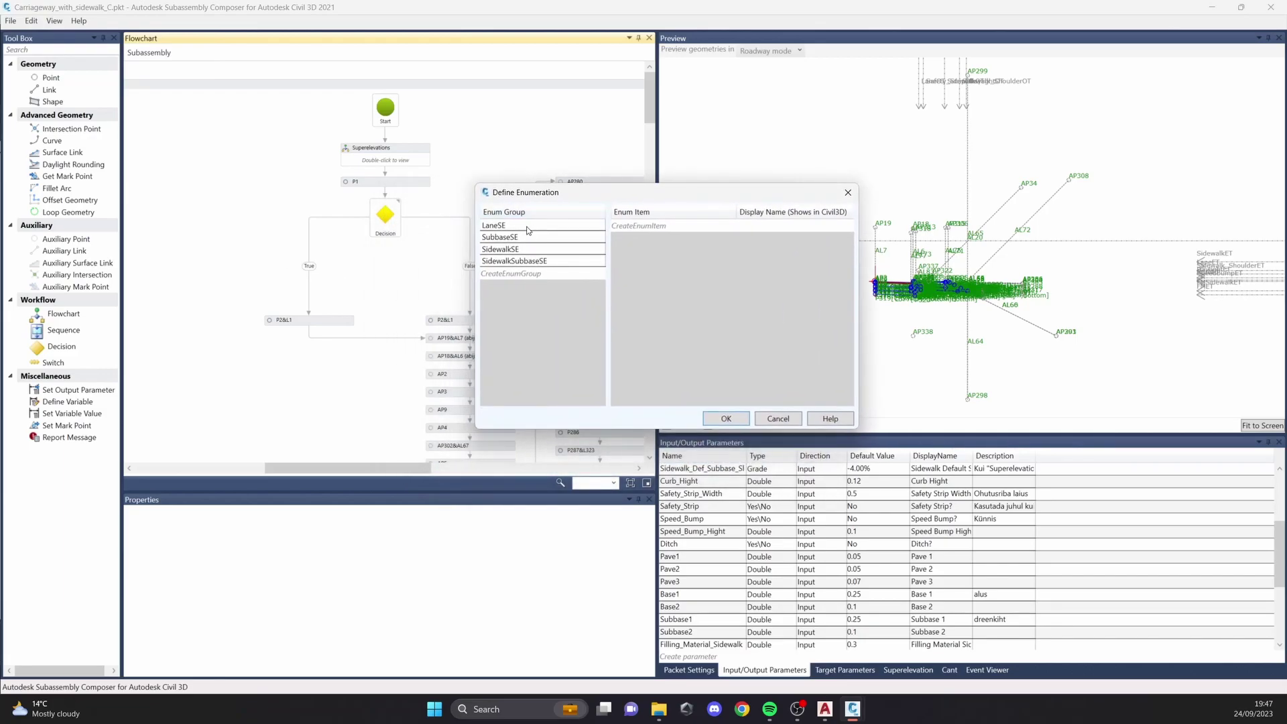
{"action": "left_click", "coordinate": [522, 225]}
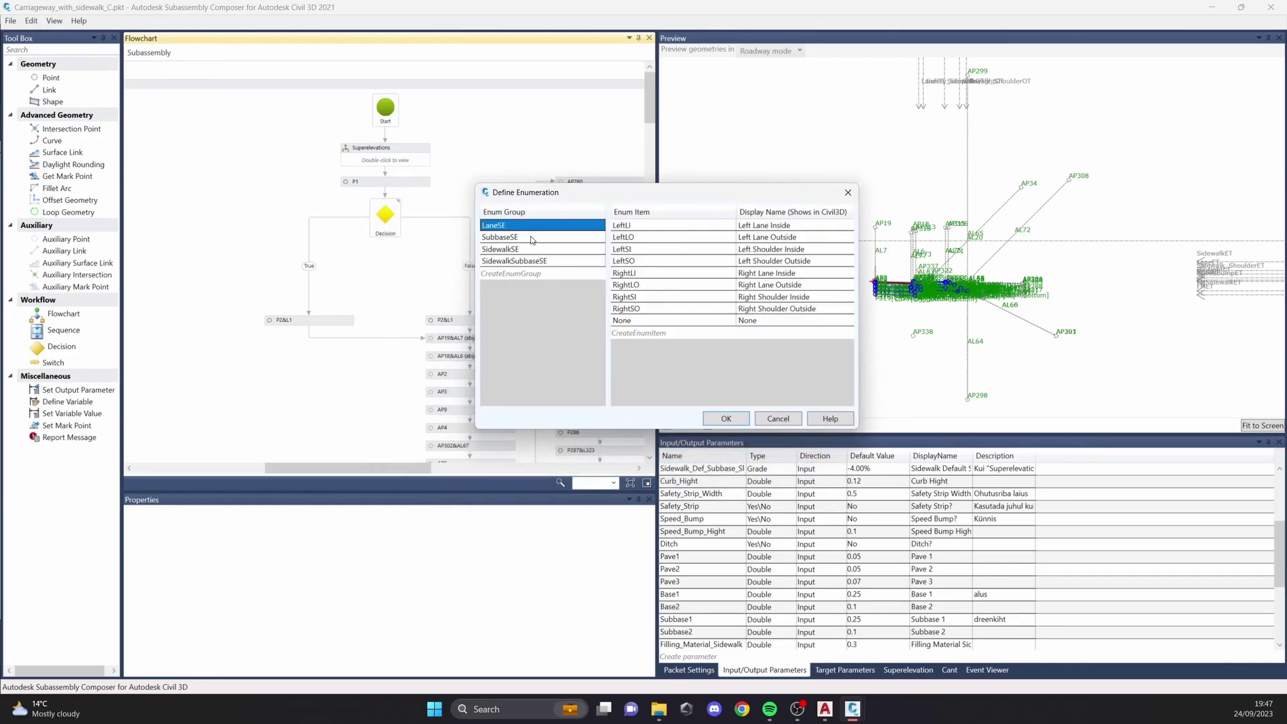
{"action": "left_click", "coordinate": [533, 239]}
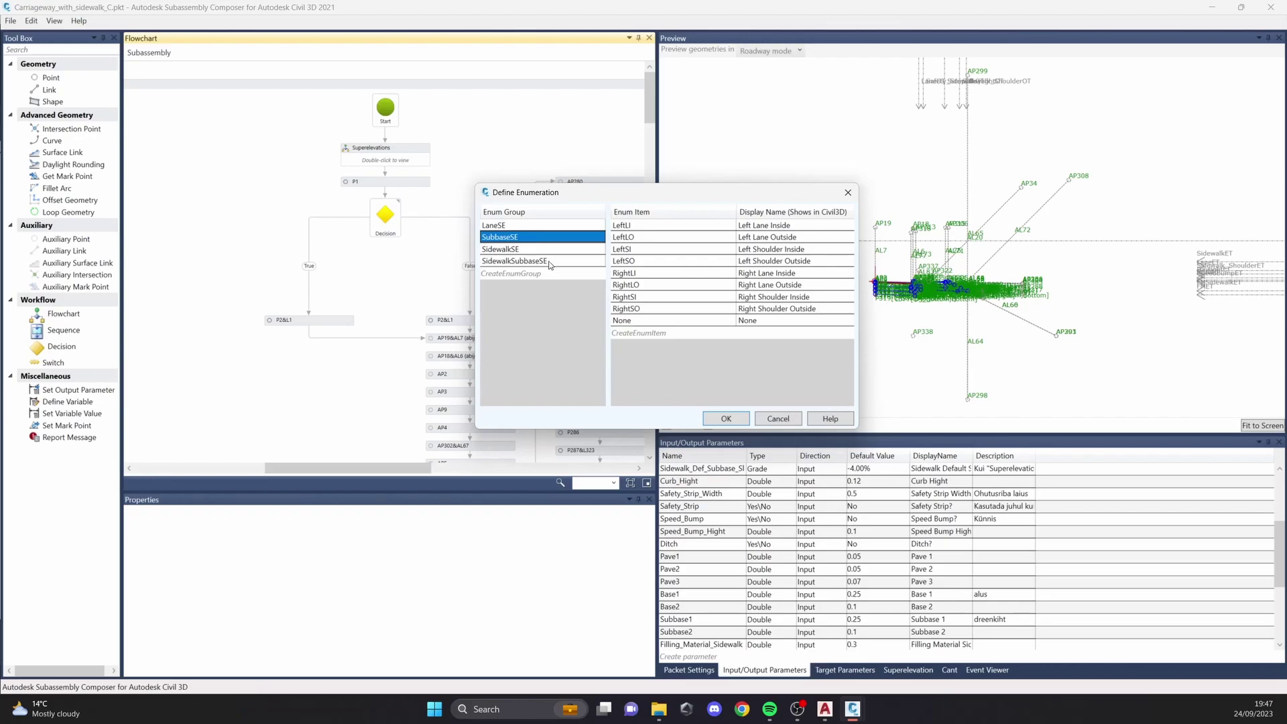
{"action": "left_click", "coordinate": [529, 249]}
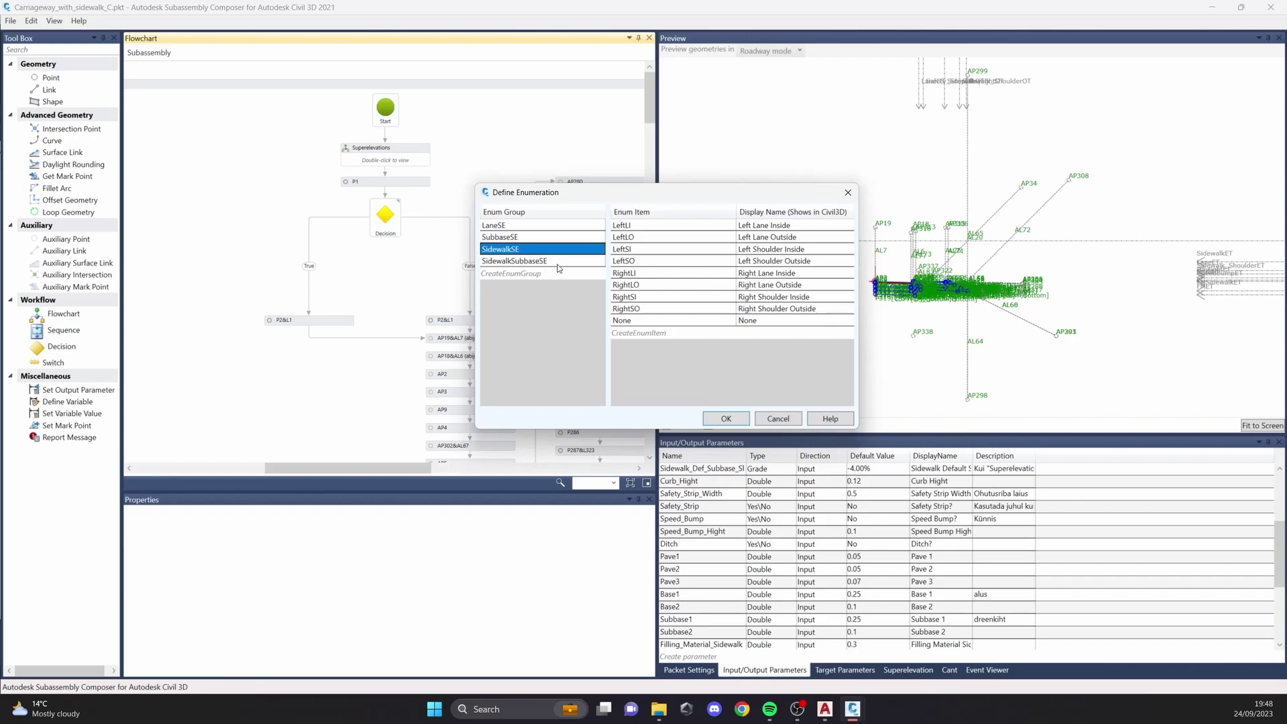
{"action": "left_click", "coordinate": [566, 261]}
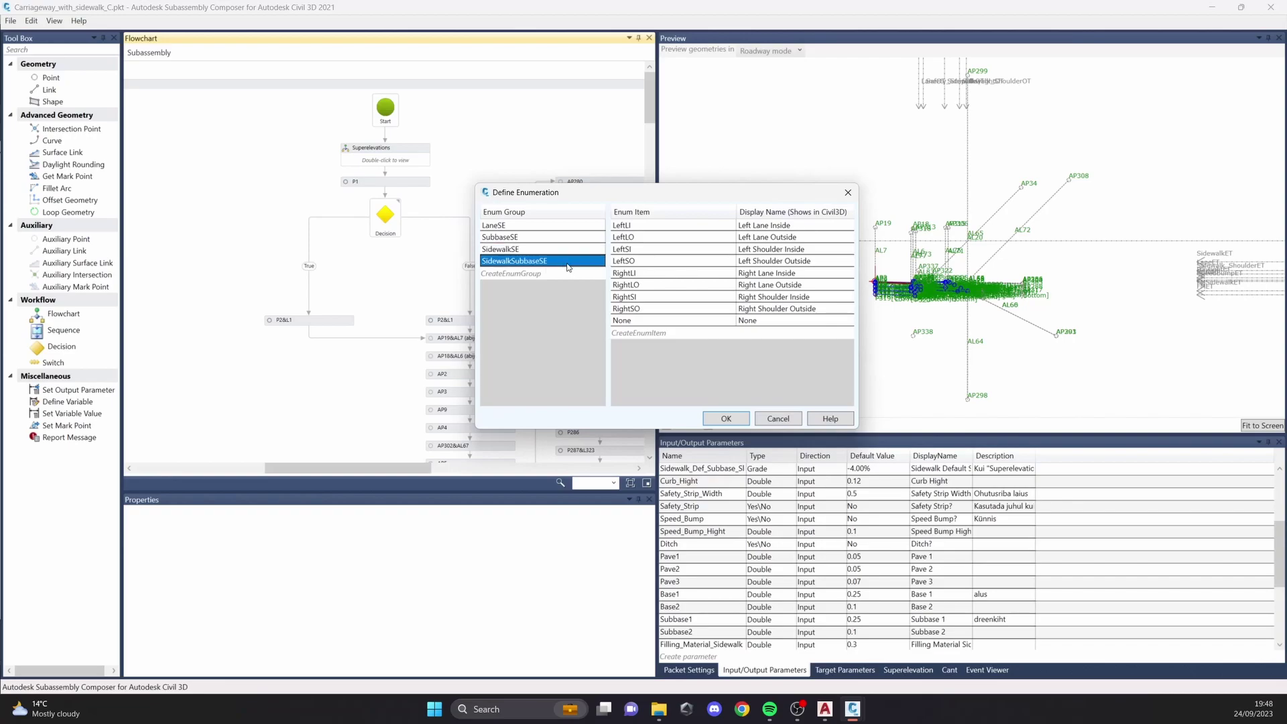
Step: Compare the items of the four superelevation enumeration groups with each other and close the definitions without changes
{"action": "left_click", "coordinate": [558, 228]}
{"action": "left_click", "coordinate": [556, 238]}
{"action": "left_click", "coordinate": [560, 248]}
{"action": "left_click", "coordinate": [563, 260]}
{"action": "left_click", "coordinate": [559, 249]}
{"action": "left_click", "coordinate": [557, 239]}
{"action": "left_click", "coordinate": [557, 229]}
{"action": "left_click", "coordinate": [558, 237]}
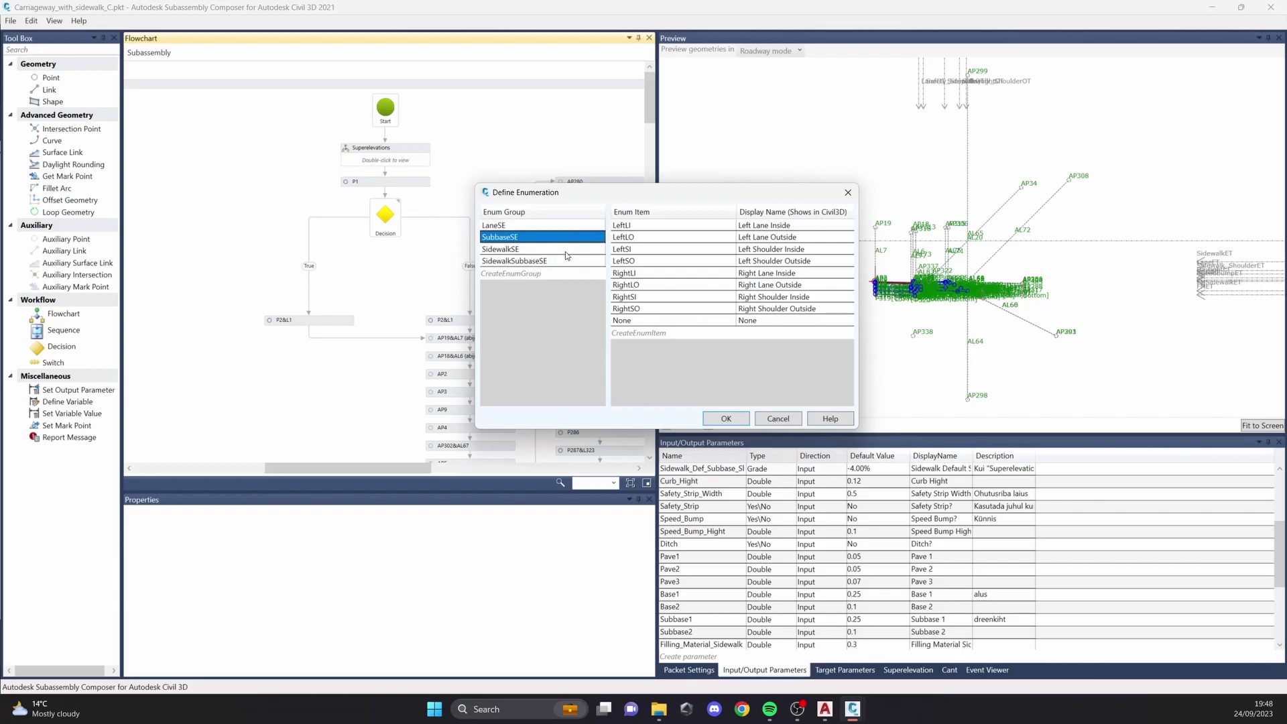
{"action": "left_click_drag", "start_coordinate": [626, 187], "coordinate": [531, 141]}
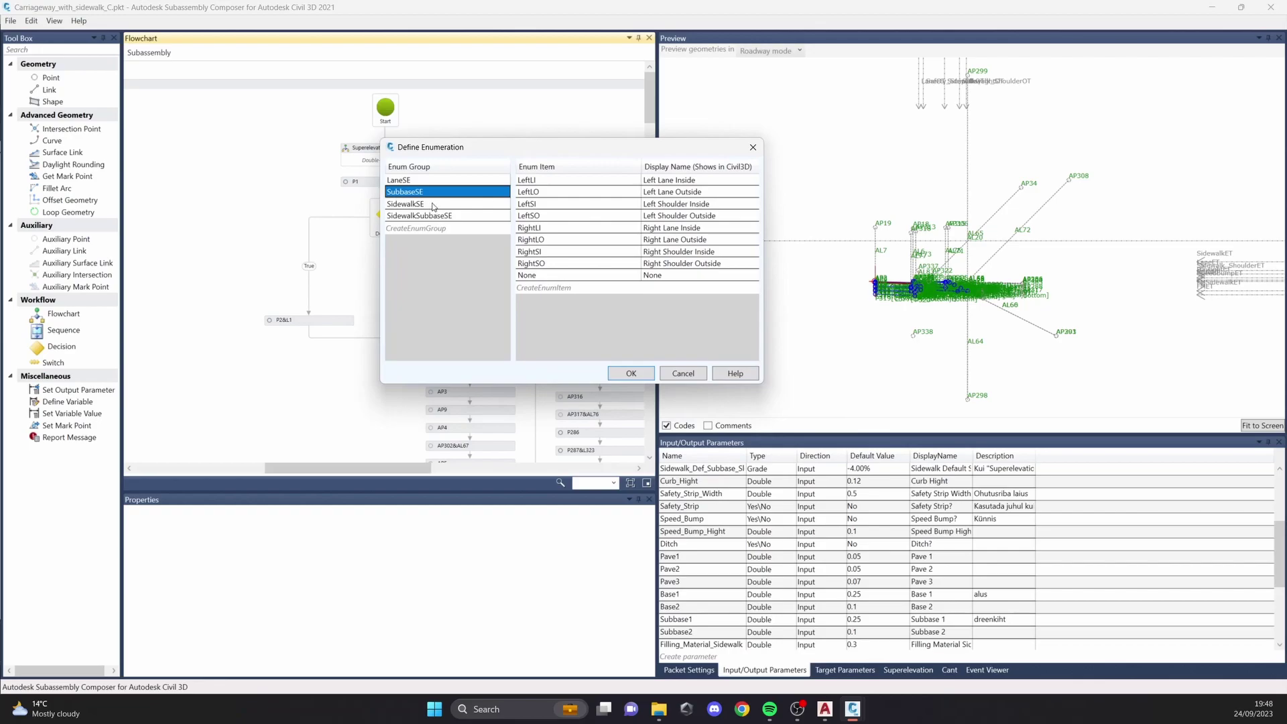
{"action": "left_click", "coordinate": [493, 204]}
{"action": "left_click", "coordinate": [463, 217]}
{"action": "left_click", "coordinate": [465, 205]}
{"action": "left_click", "coordinate": [465, 193]}
{"action": "left_click", "coordinate": [463, 179]}
{"action": "left_click", "coordinate": [464, 192]}
{"action": "left_click", "coordinate": [470, 204]}
{"action": "left_click", "coordinate": [476, 214]}
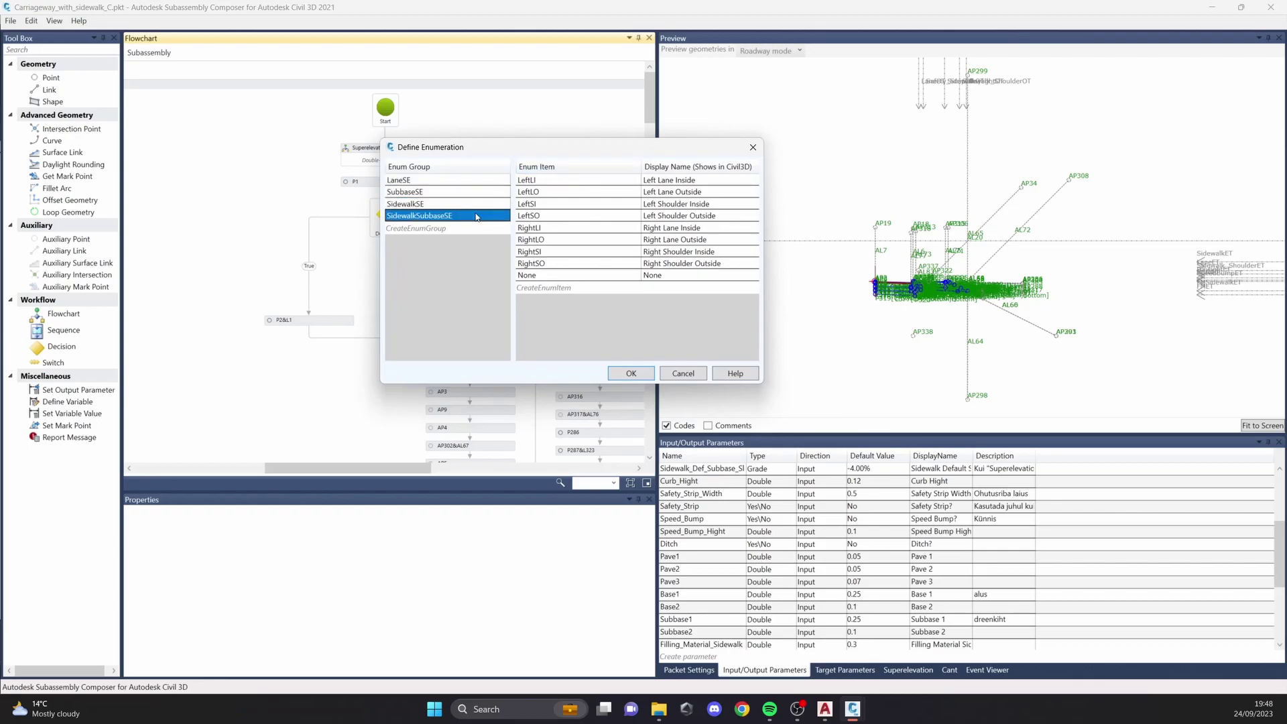
{"action": "left_click", "coordinate": [683, 374]}
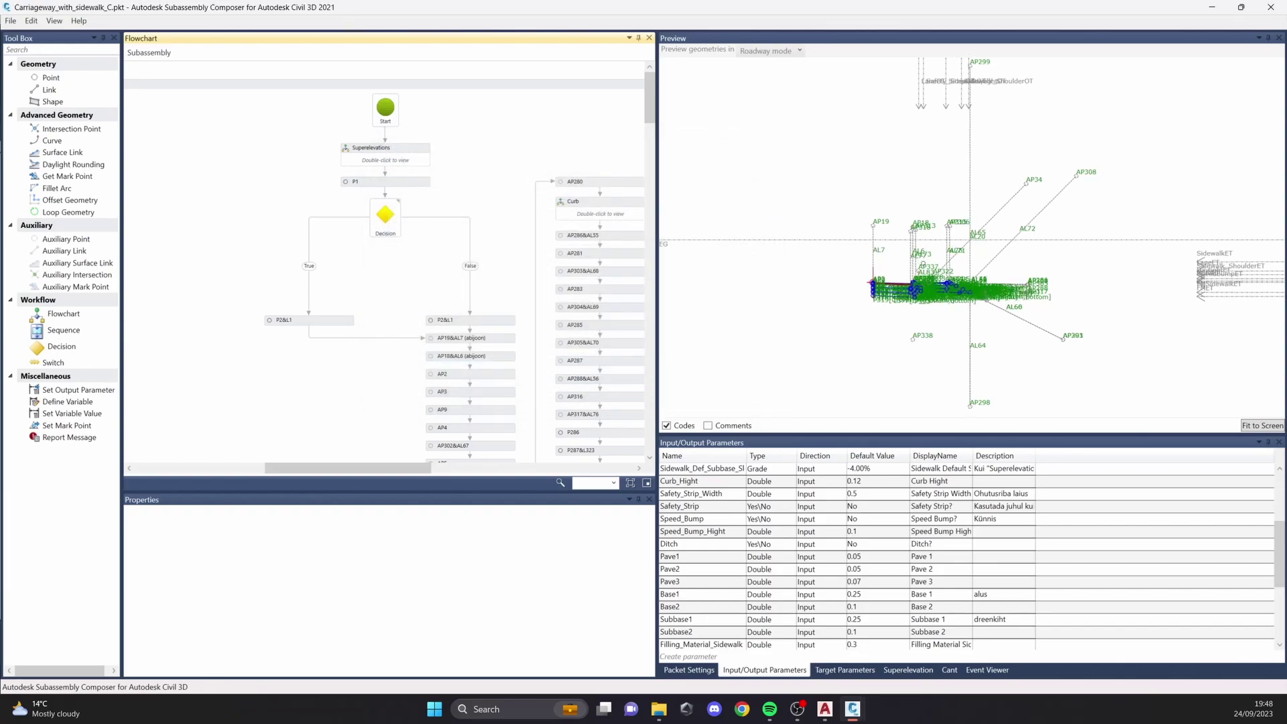
Step: Inspect the first flowchart decision's condition and examine the lane geometry and curb area in the preview
{"action": "left_click", "coordinate": [396, 227]}
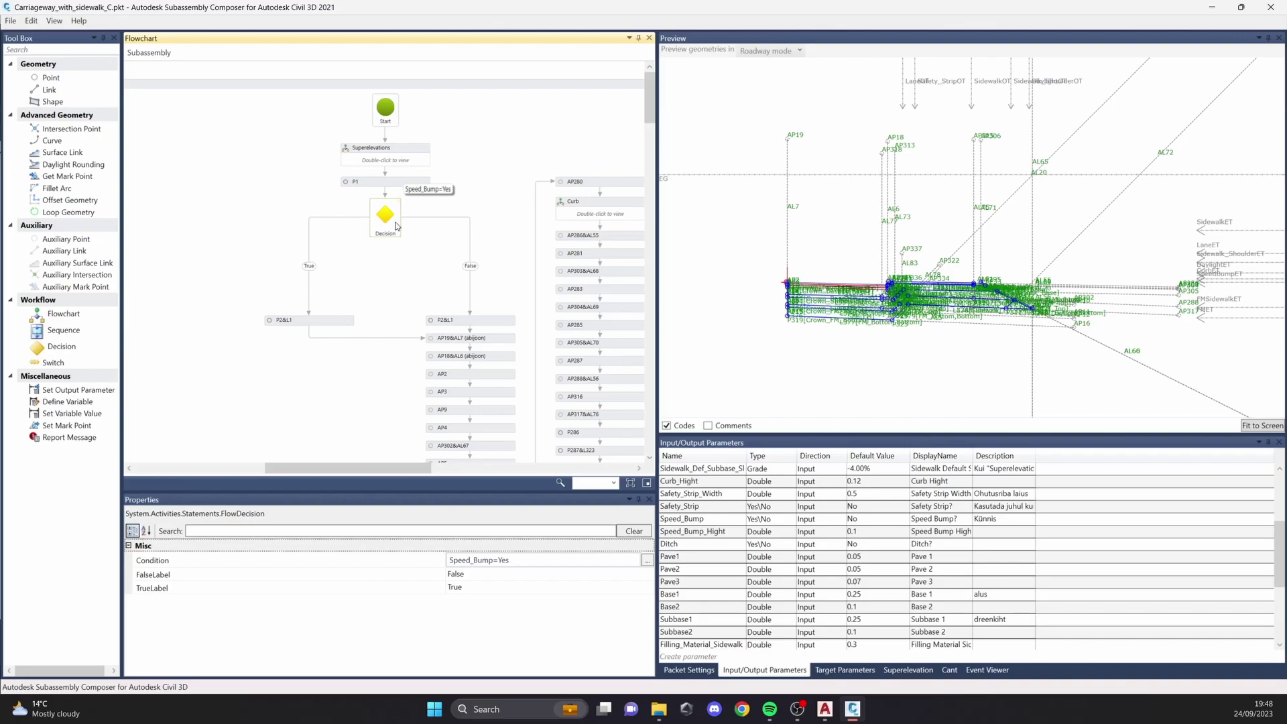
{"action": "left_click", "coordinate": [408, 184]}
{"action": "left_click", "coordinate": [388, 218]}
{"action": "scroll", "coordinate": [843, 291], "scroll_direction": "up", "scroll_amount": 6}
{"action": "middle_click_drag", "start_coordinate": [886, 272], "coordinate": [922, 272]}
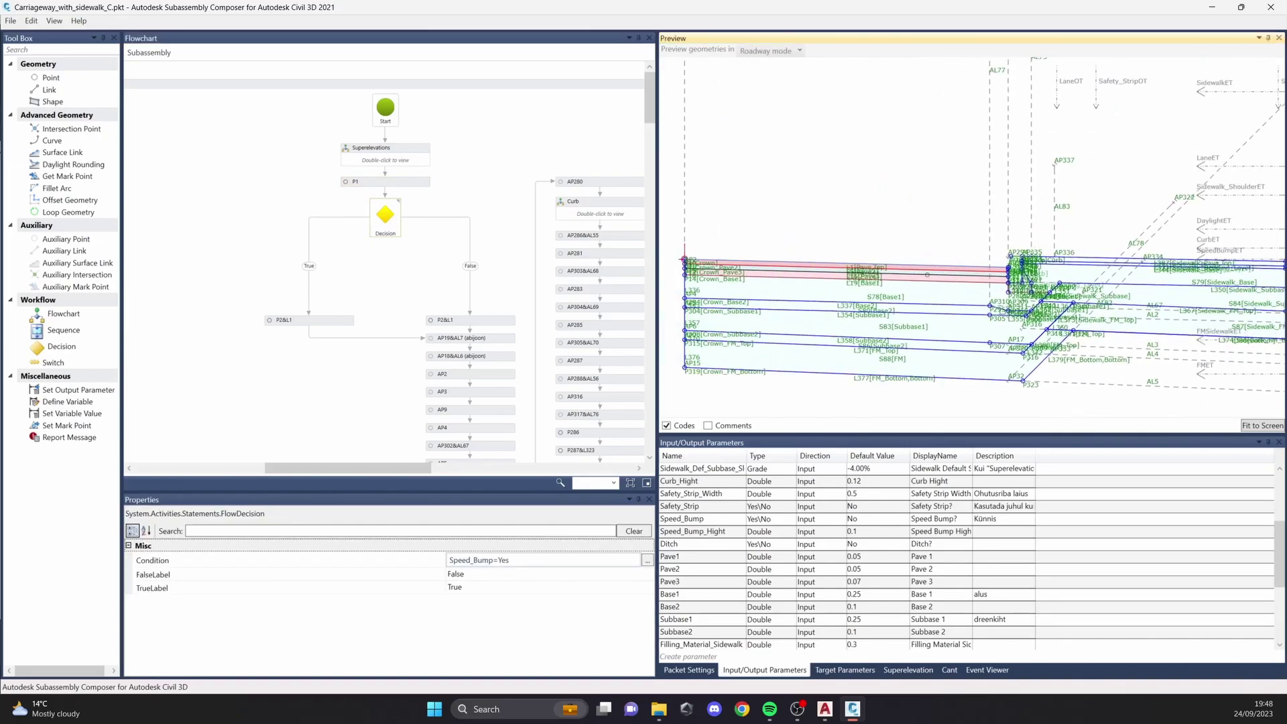
Step: Set the default value of the Speed_Bump input parameter to Yes and update the preview
{"action": "scroll", "coordinate": [761, 523], "scroll_direction": "down", "scroll_amount": 4}
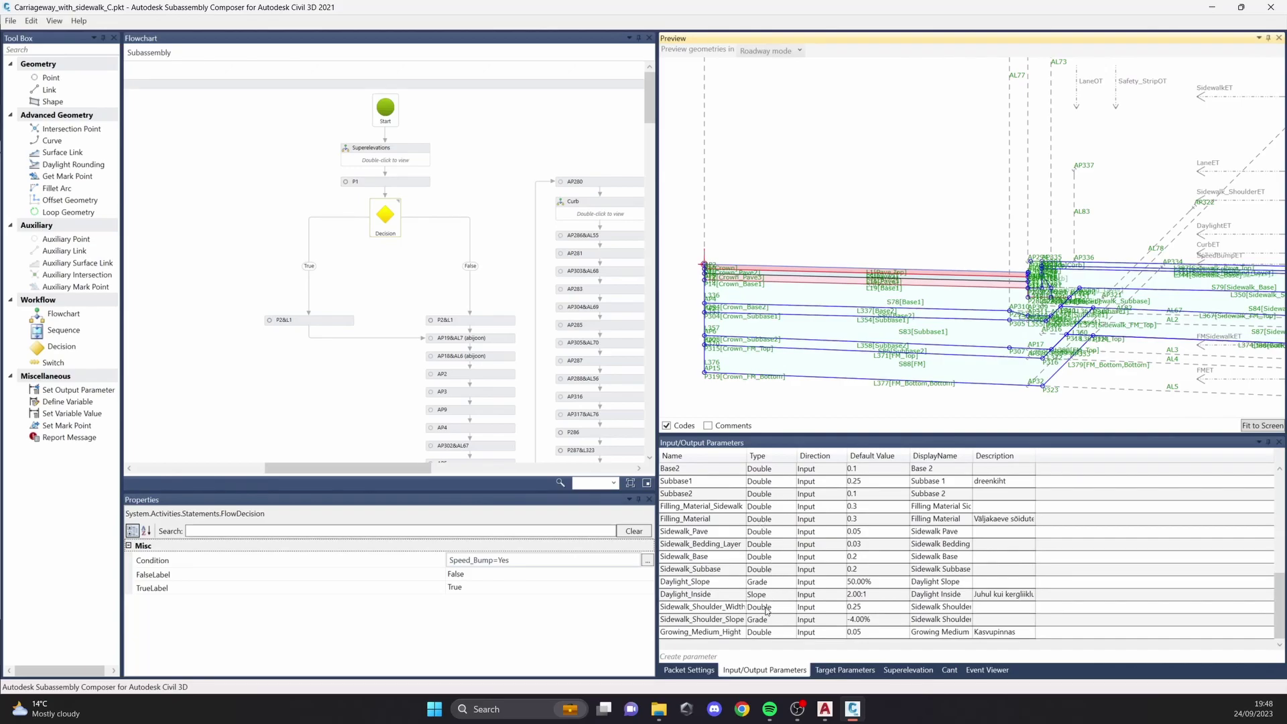
{"action": "scroll", "coordinate": [744, 617], "scroll_direction": "up", "scroll_amount": 5}
{"action": "scroll", "coordinate": [701, 600], "scroll_direction": "up", "scroll_amount": 1}
{"action": "left_click", "coordinate": [711, 608]}
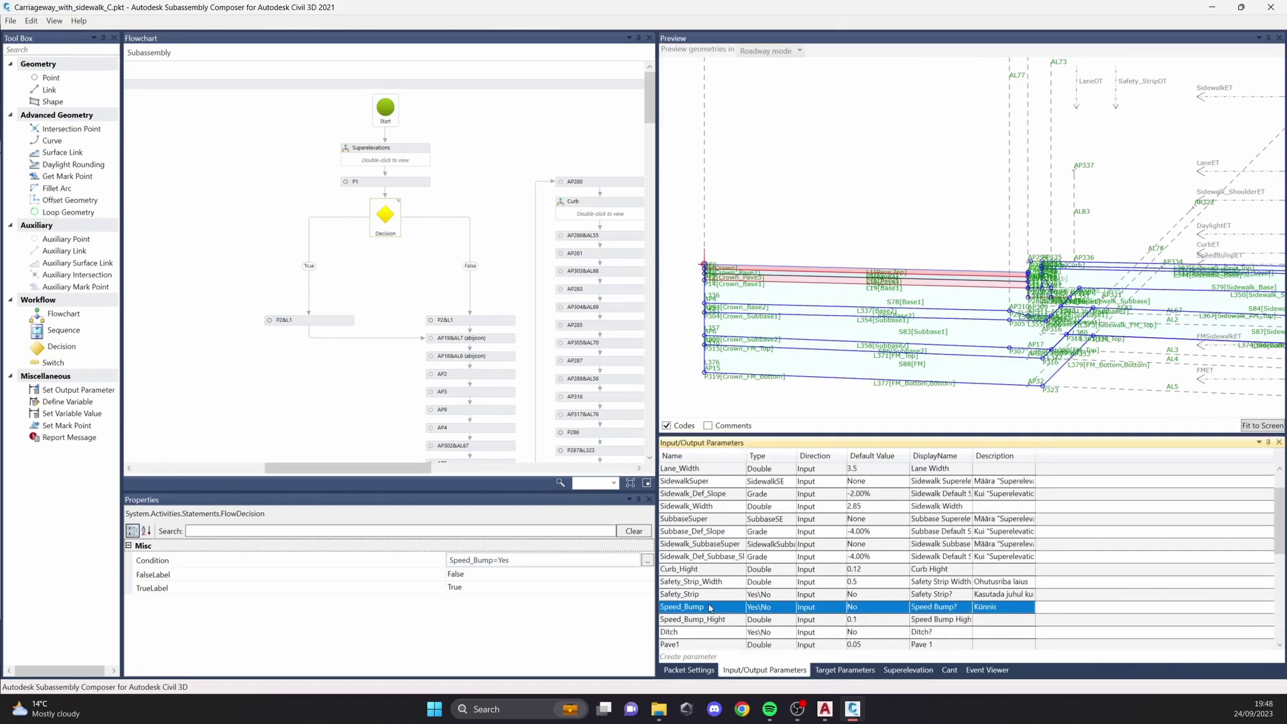
{"action": "left_click", "coordinate": [848, 610]}
{"action": "left_click", "coordinate": [863, 612]}
{"action": "left_click", "coordinate": [866, 618]}
{"action": "left_click", "coordinate": [895, 227]}
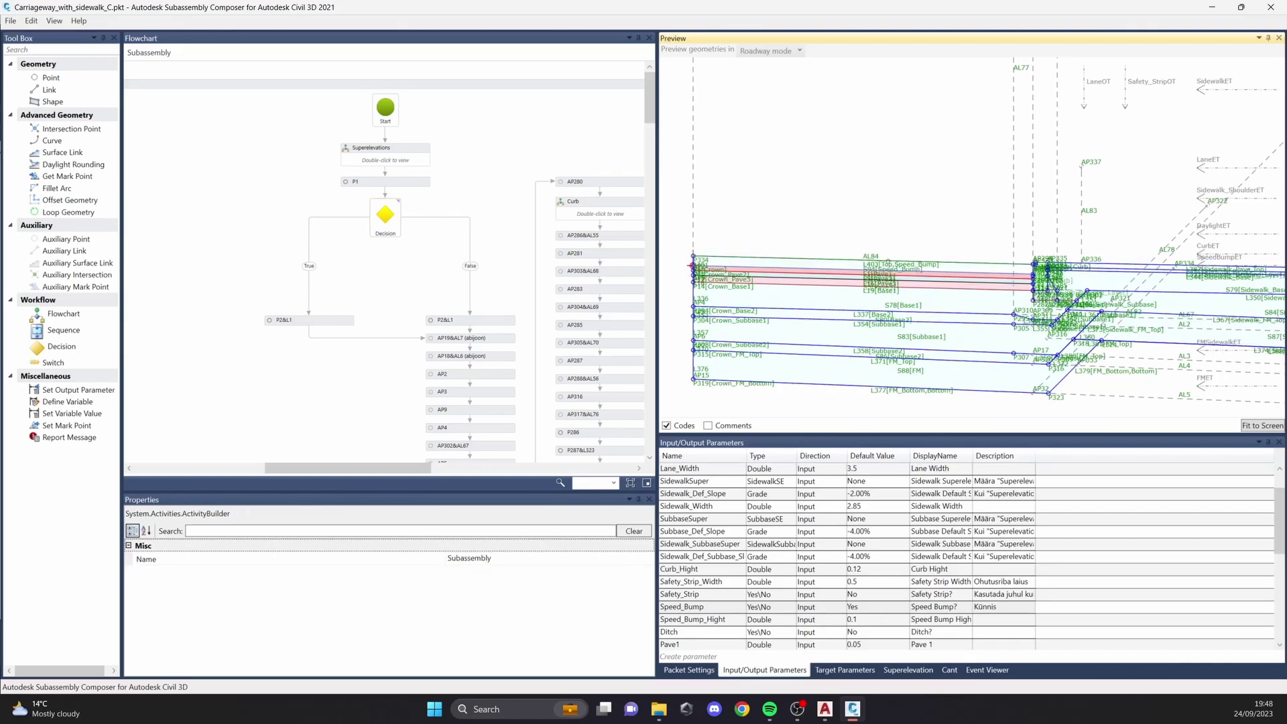
Step: Inspect the speed bump shape beside the curb, its shape code and links, and the matching Speed_Bump parameter
{"action": "scroll", "coordinate": [1123, 268], "scroll_direction": "up", "scroll_amount": 5}
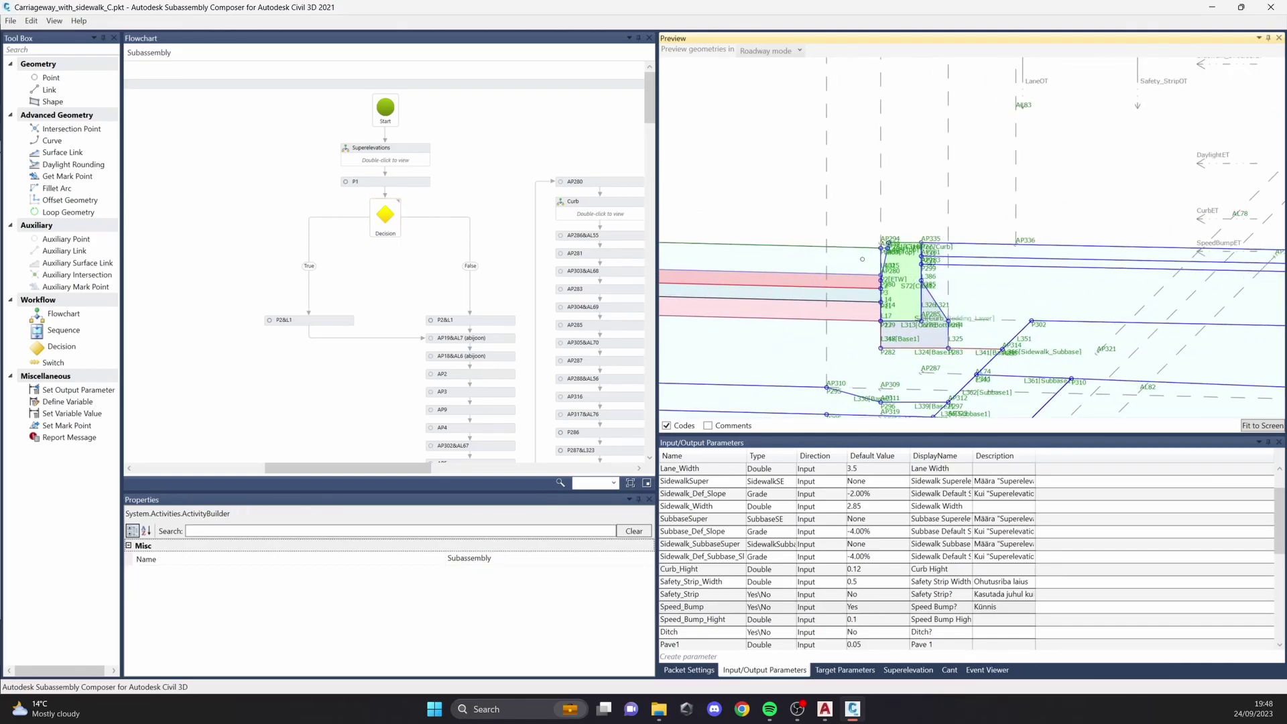
{"action": "left_click", "coordinate": [858, 262]}
{"action": "middle_click_drag", "start_coordinate": [857, 262], "coordinate": [964, 264]}
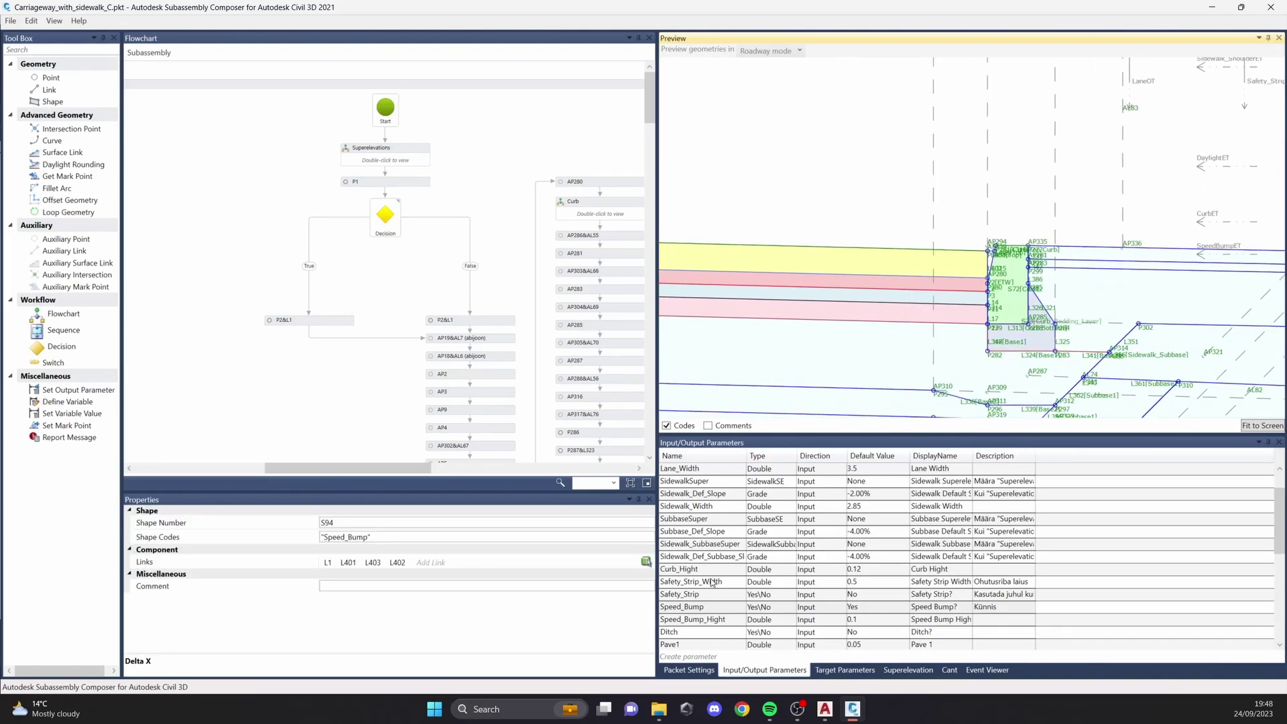
{"action": "left_click", "coordinate": [709, 608]}
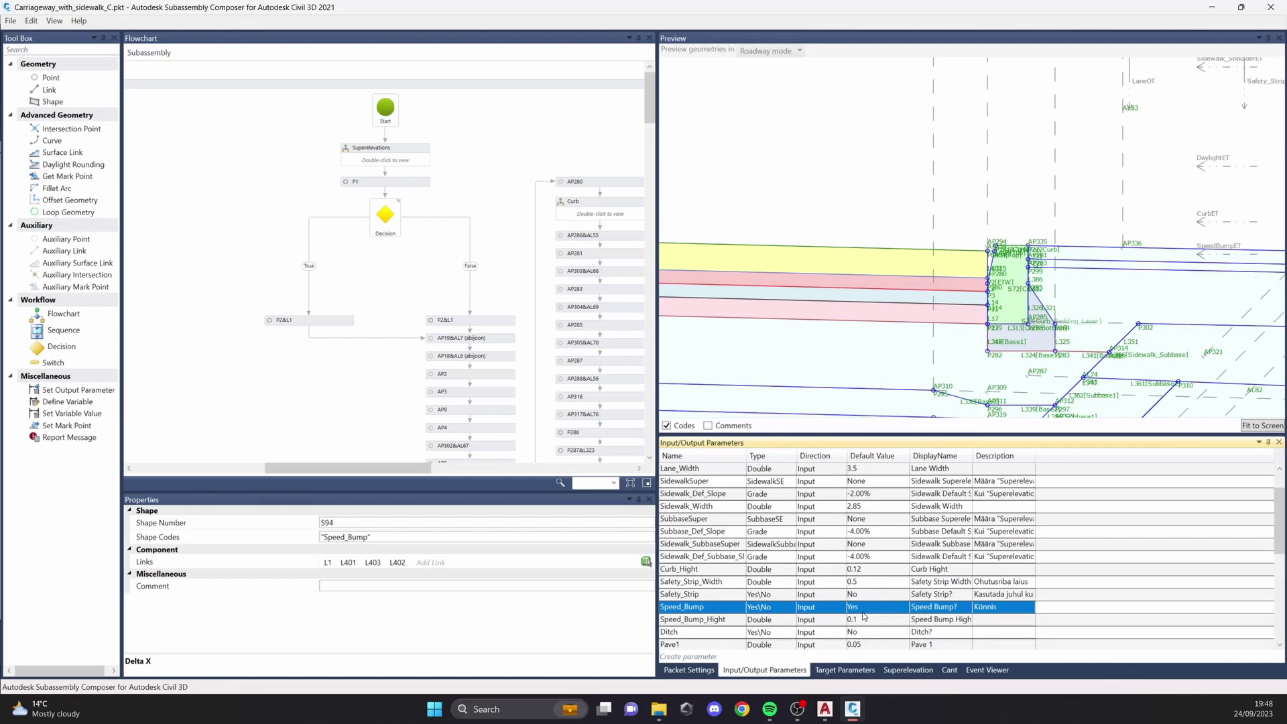
{"action": "scroll", "coordinate": [1005, 282], "scroll_direction": "down", "scroll_amount": 1}
Step: Raise the SpeedBumpET elevation target slightly in the preview to adjust the top of the speed bump
{"action": "middle_click_drag", "start_coordinate": [1005, 282], "coordinate": [758, 306]}
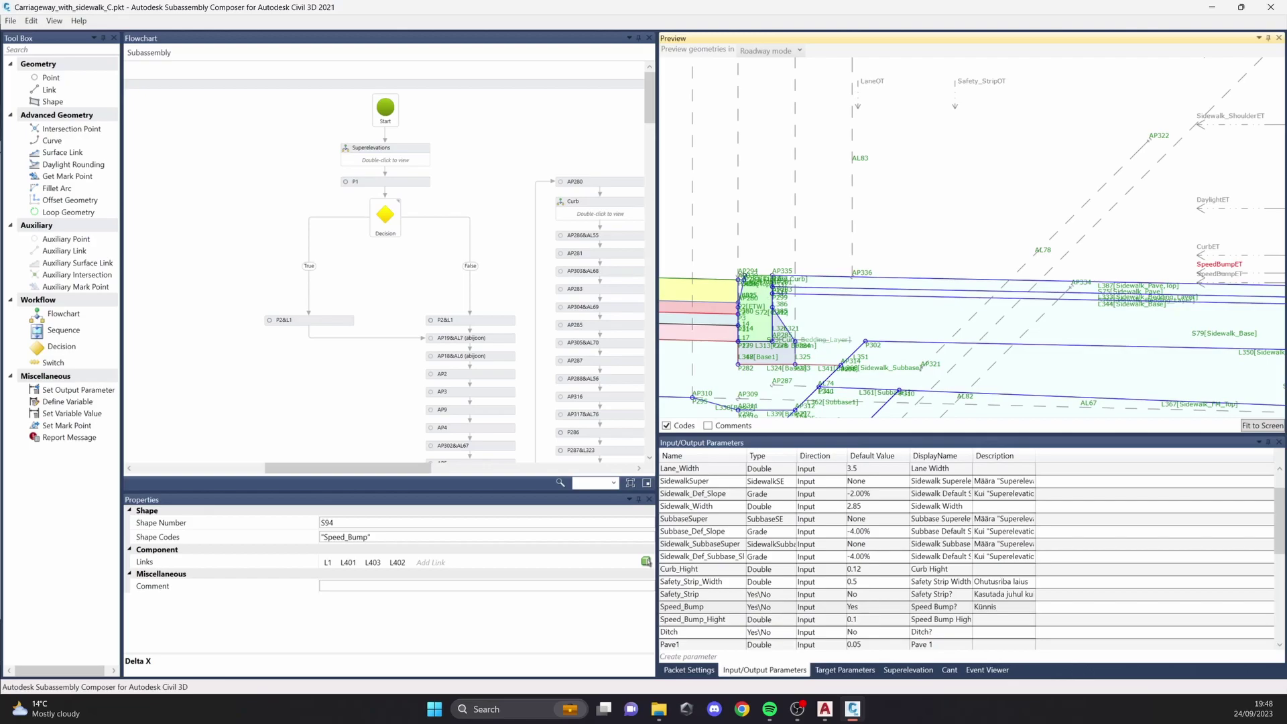
{"action": "left_click_drag", "start_coordinate": [1220, 283], "coordinate": [1220, 273]}
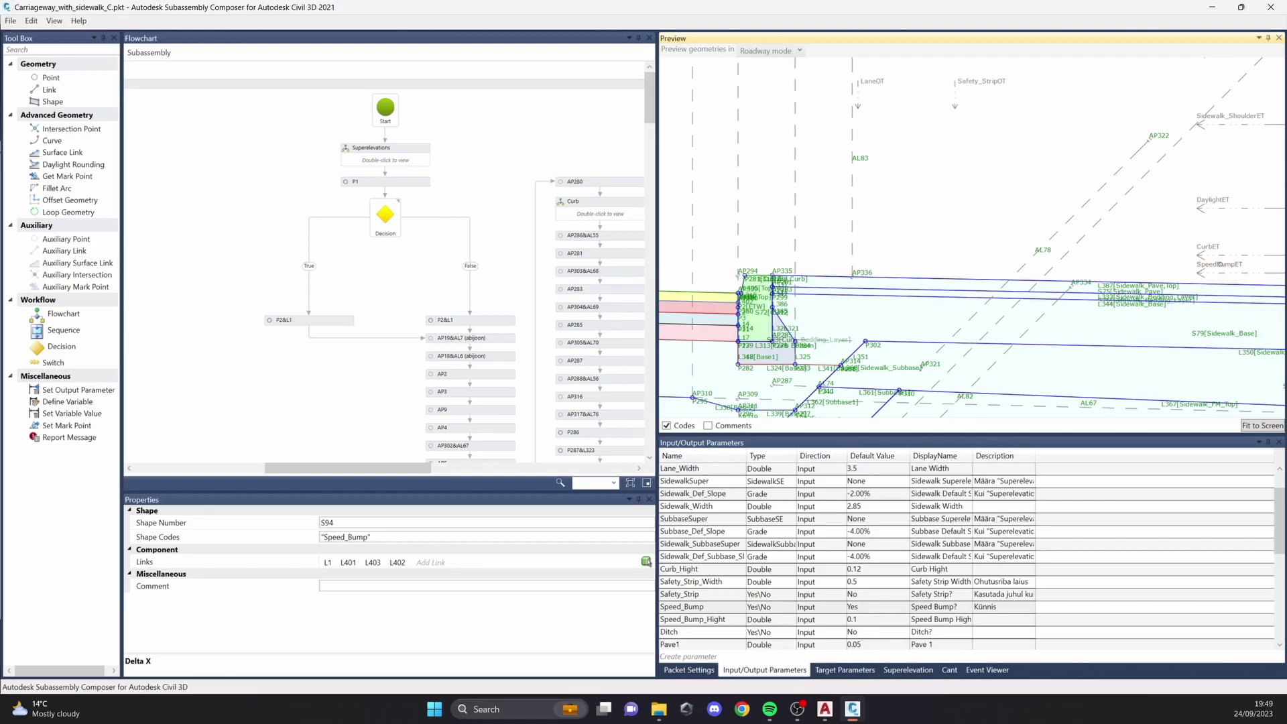
{"action": "scroll", "coordinate": [1040, 461], "scroll_direction": "down", "scroll_amount": 4}
{"action": "scroll", "coordinate": [945, 462], "scroll_direction": "up", "scroll_amount": 5}
{"action": "scroll", "coordinate": [958, 340], "scroll_direction": "up", "scroll_amount": 1}
{"action": "scroll", "coordinate": [958, 340], "scroll_direction": "down", "scroll_amount": 2}
{"action": "scroll", "coordinate": [1019, 385], "scroll_direction": "down", "scroll_amount": 1}
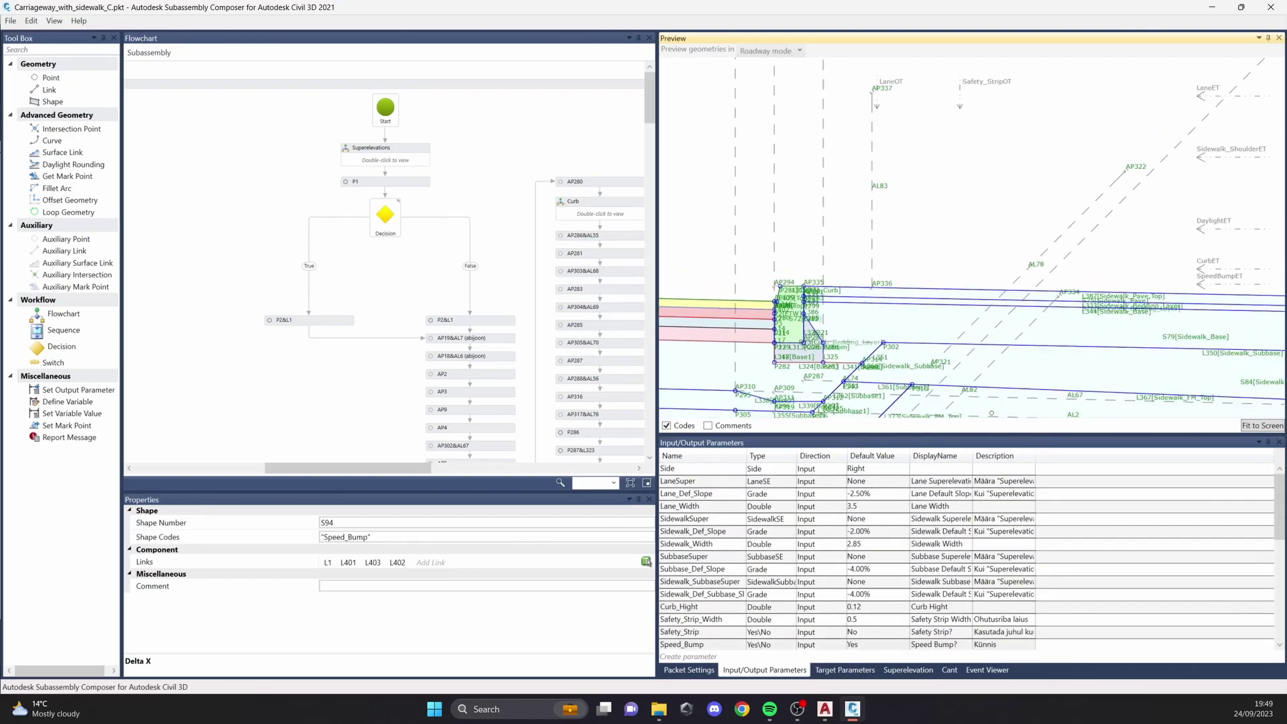
Step: Examine the speed bump along the lane, the sidewalk layers and the curb area in the preview
{"action": "middle_click_drag", "start_coordinate": [749, 371], "coordinate": [932, 364]}
{"action": "scroll", "coordinate": [931, 364], "scroll_direction": "down", "scroll_amount": 2}
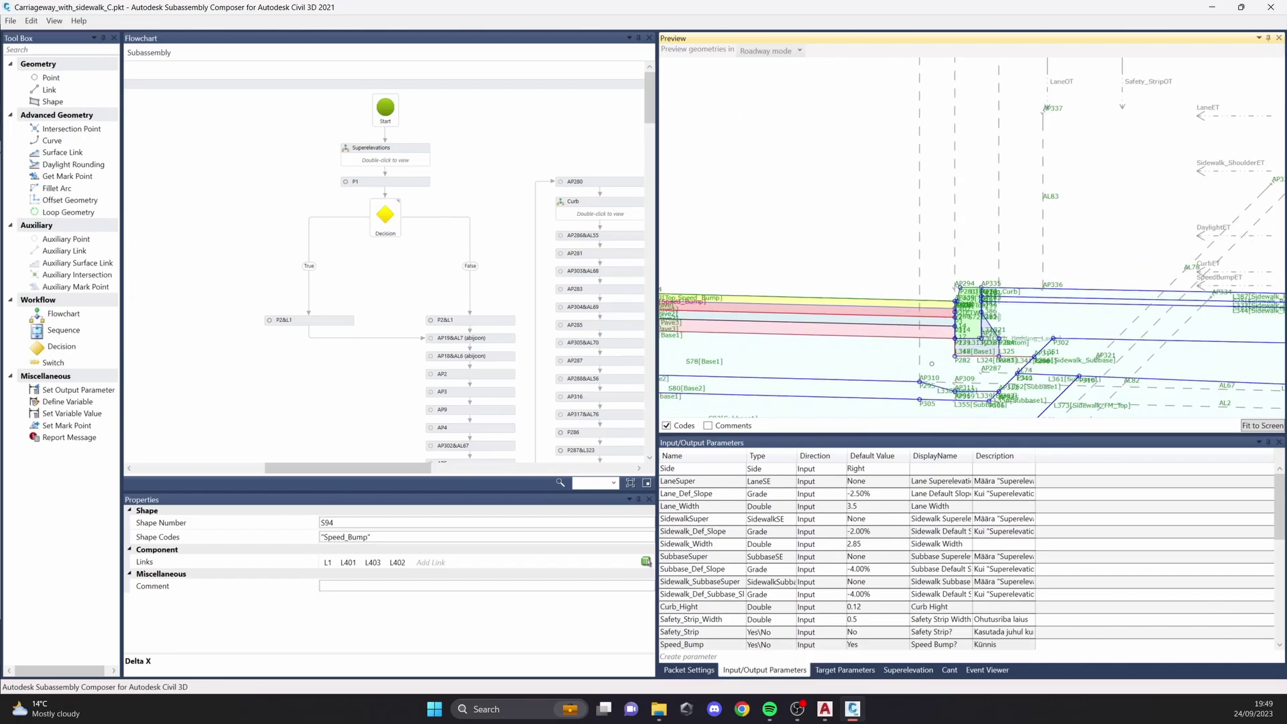
{"action": "middle_click_drag", "start_coordinate": [845, 351], "coordinate": [1039, 360]}
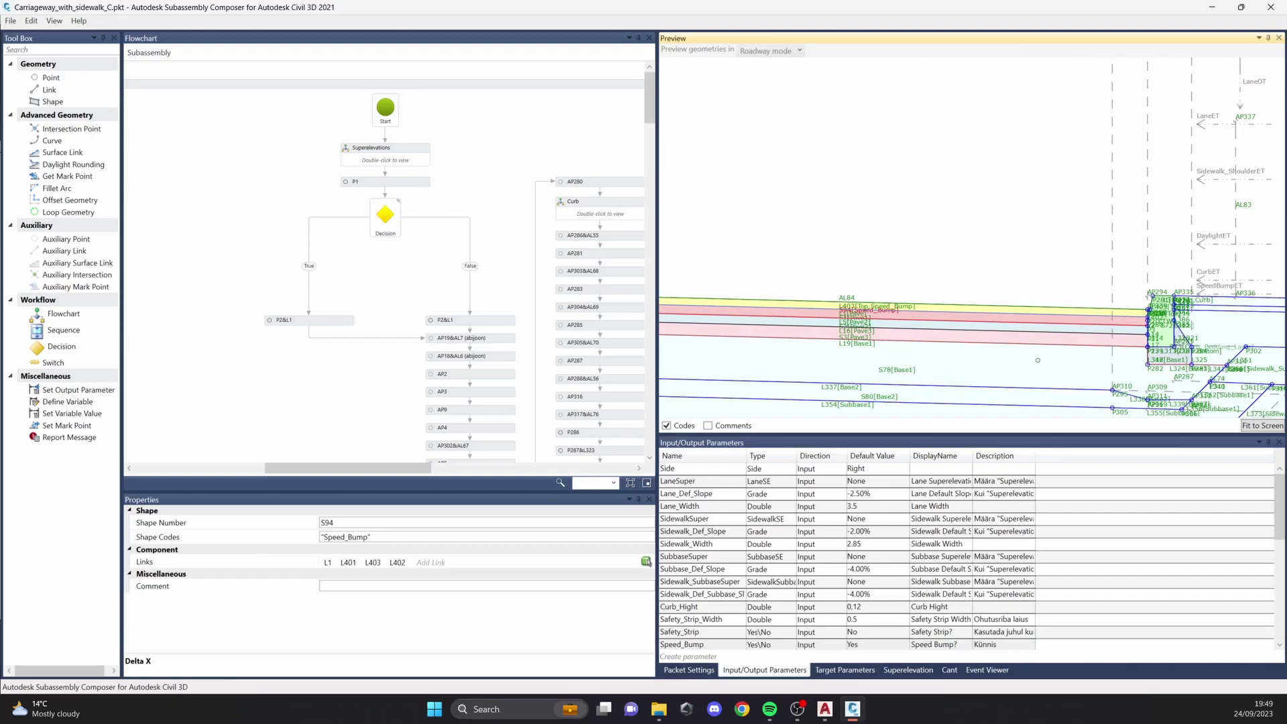
{"action": "scroll", "coordinate": [1031, 340], "scroll_direction": "down", "scroll_amount": 7}
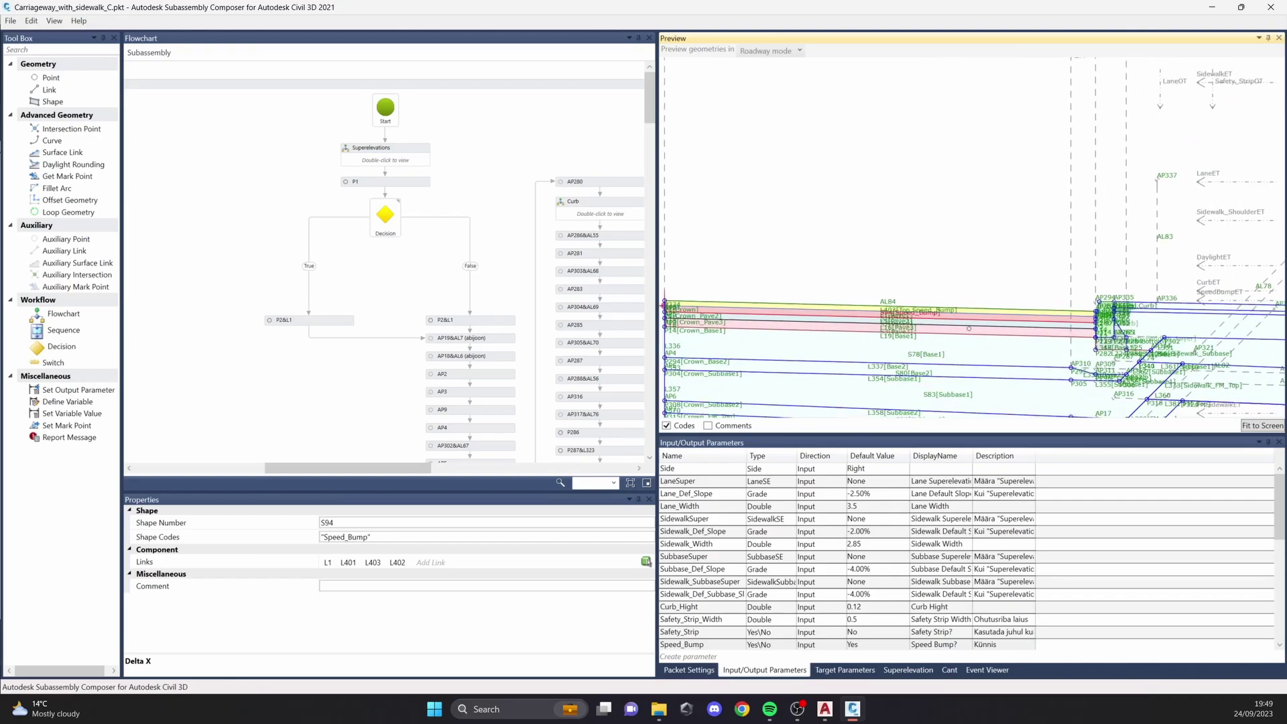
{"action": "middle_click_drag", "start_coordinate": [1031, 340], "coordinate": [1066, 279]}
{"action": "left_click", "coordinate": [1056, 253]}
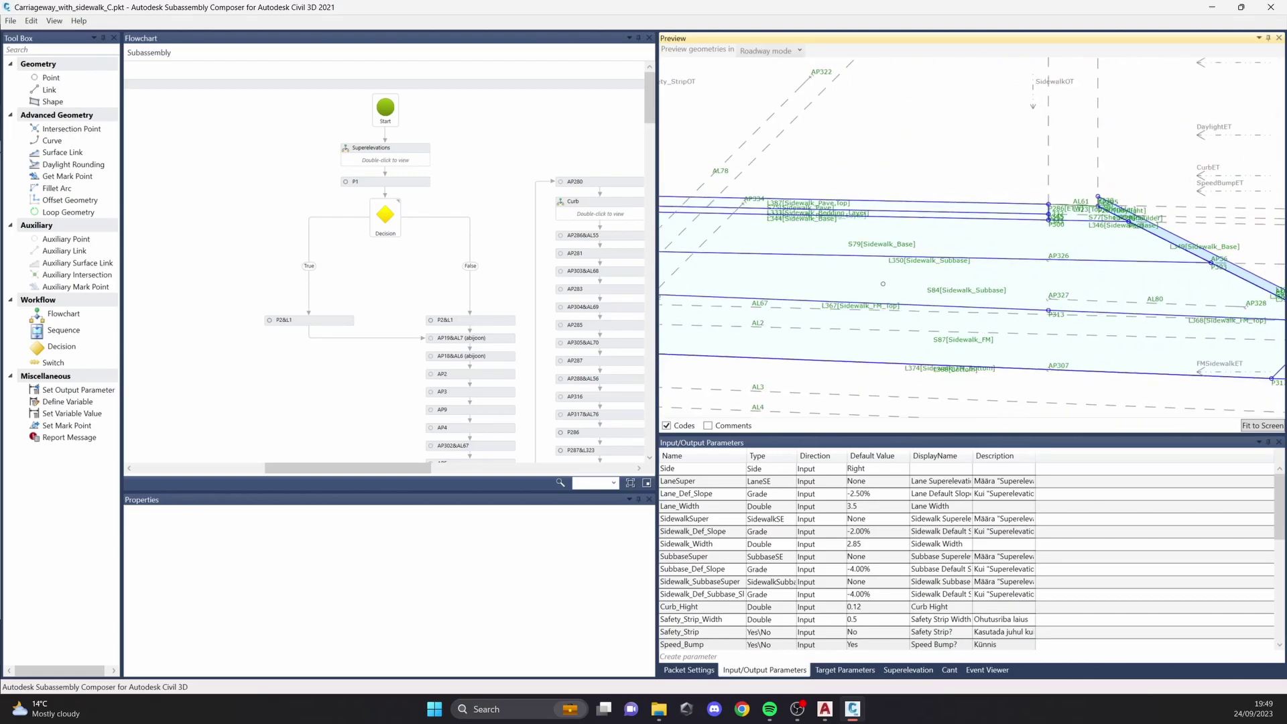
{"action": "middle_click_drag", "start_coordinate": [1118, 300], "coordinate": [1242, 296]}
{"action": "scroll", "coordinate": [926, 319], "scroll_direction": "up", "scroll_amount": 2}
{"action": "middle_click_drag", "start_coordinate": [791, 315], "coordinate": [1042, 309]}
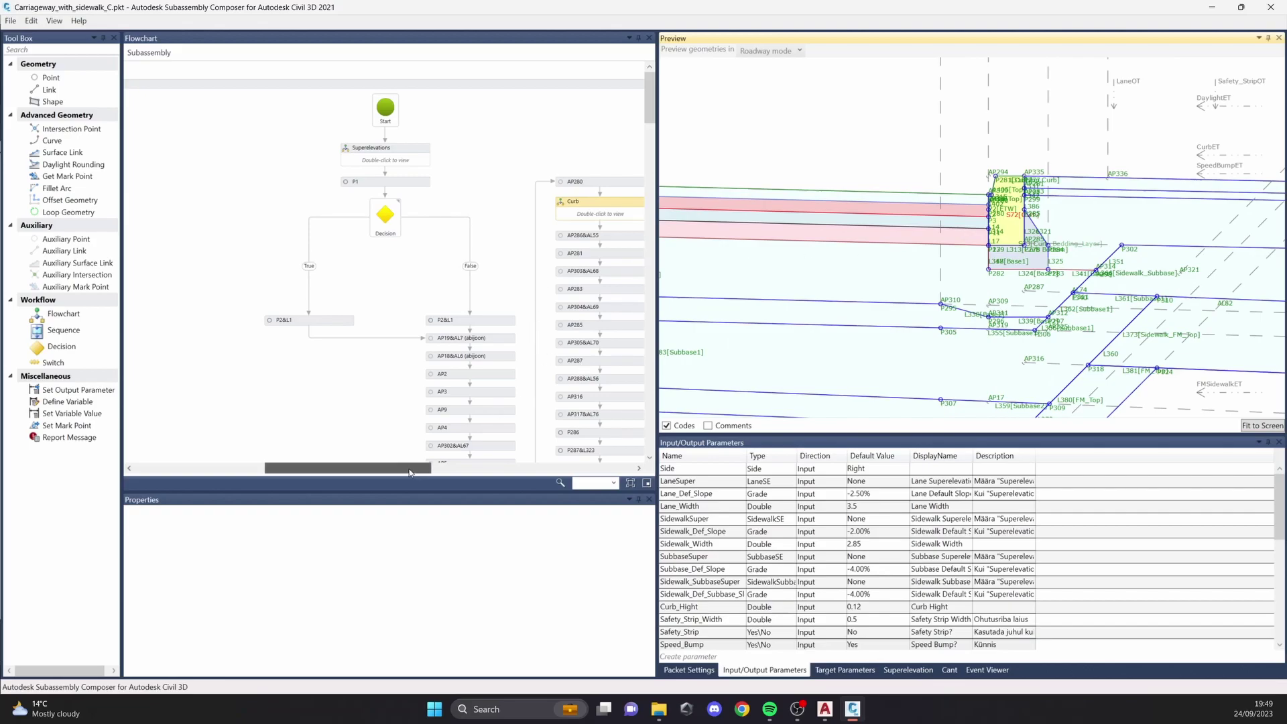
Step: Inspect the geometry properties of auxiliary points AP9, AP4, AP5 and AP6 below the first decision
{"action": "left_click_drag", "start_coordinate": [412, 467], "coordinate": [423, 467]}
{"action": "scroll", "coordinate": [443, 382], "scroll_direction": "down", "scroll_amount": 4}
{"action": "left_click", "coordinate": [452, 290]}
{"action": "scroll", "coordinate": [871, 295], "scroll_direction": "down", "scroll_amount": 3}
{"action": "middle_click_drag", "start_coordinate": [871, 295], "coordinate": [874, 262]}
{"action": "scroll", "coordinate": [871, 281], "scroll_direction": "down", "scroll_amount": 2}
{"action": "scroll", "coordinate": [1051, 295], "scroll_direction": "down", "scroll_amount": 1}
{"action": "middle_click_drag", "start_coordinate": [1052, 295], "coordinate": [919, 293]}
{"action": "scroll", "coordinate": [970, 281], "scroll_direction": "down", "scroll_amount": 1}
{"action": "middle_click_drag", "start_coordinate": [1204, 263], "coordinate": [1089, 255]}
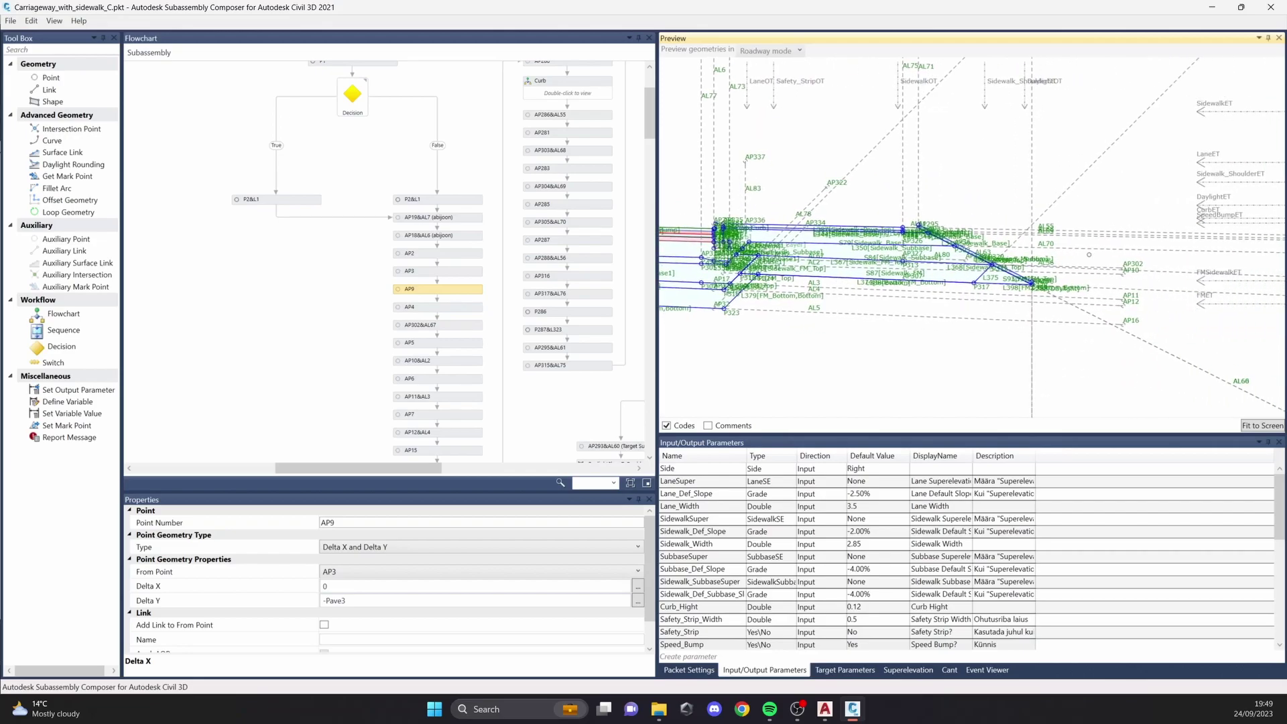
{"action": "left_click", "coordinate": [450, 301]}
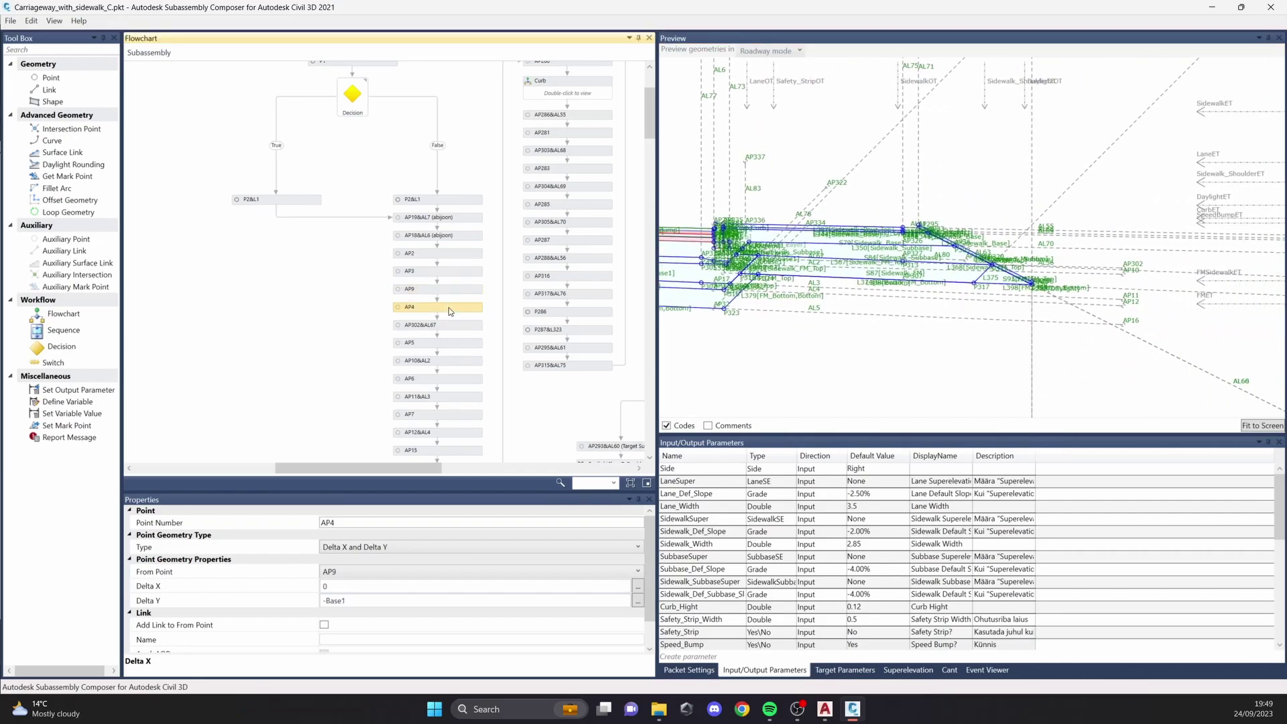
{"action": "left_click", "coordinate": [455, 341]}
{"action": "left_click", "coordinate": [456, 380]}
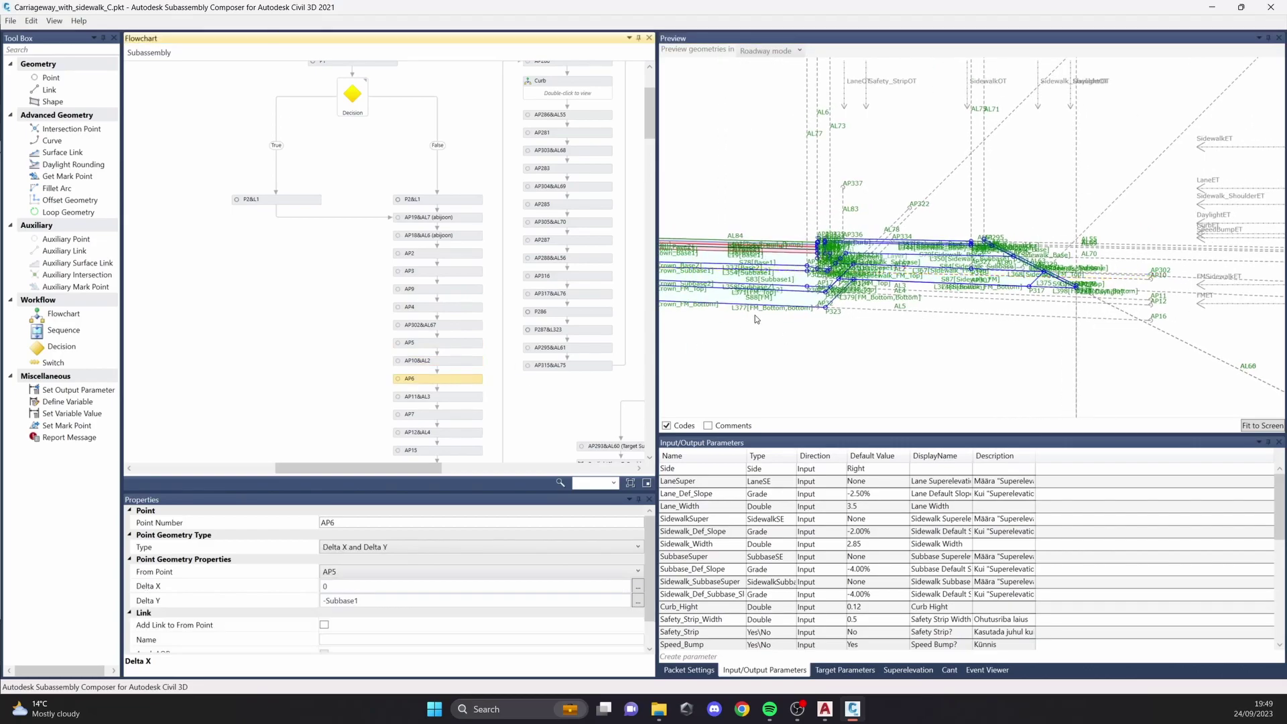
Step: Inspect the properties of AP15, AP16, P4 and link L3 further down the lane branch
{"action": "scroll", "coordinate": [455, 362], "scroll_direction": "down", "scroll_amount": 3}
{"action": "left_click", "coordinate": [450, 360]}
{"action": "left_click", "coordinate": [461, 377]}
{"action": "scroll", "coordinate": [456, 375], "scroll_direction": "down", "scroll_amount": 2}
{"action": "left_click", "coordinate": [456, 353]}
{"action": "left_click", "coordinate": [456, 371]}
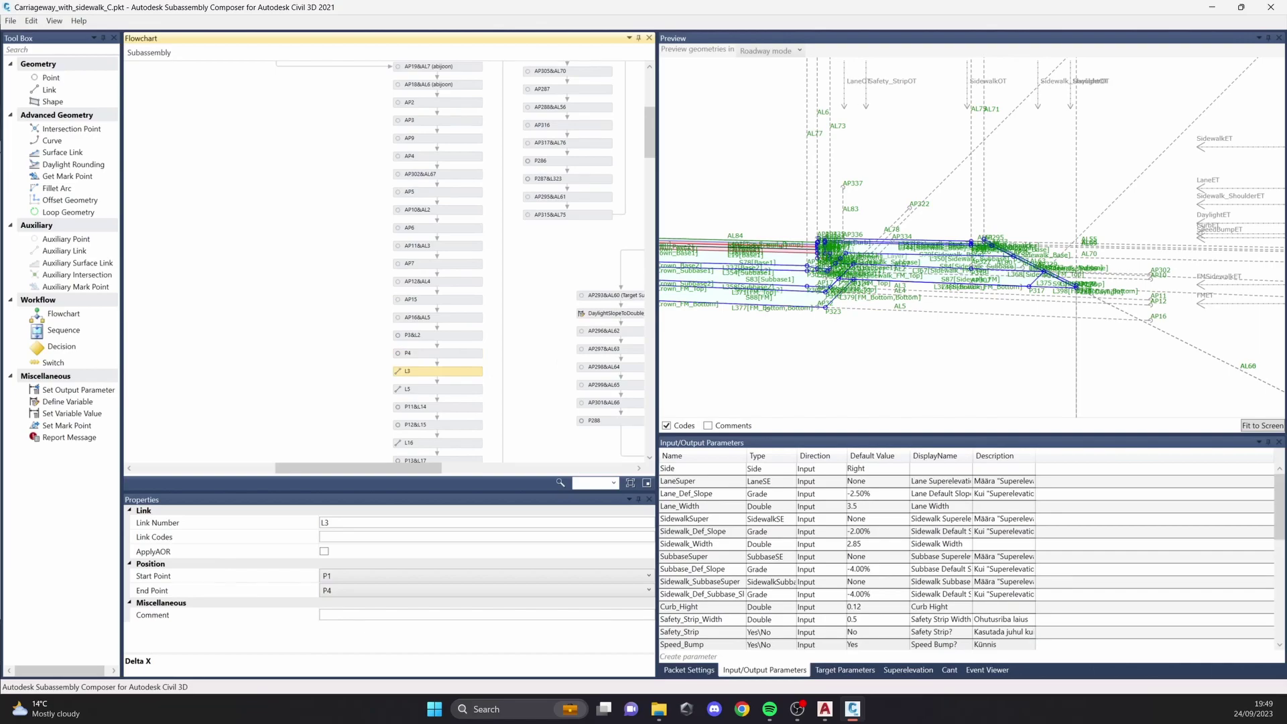
{"action": "scroll", "coordinate": [752, 329], "scroll_direction": "down", "scroll_amount": 1}
{"action": "middle_click_drag", "start_coordinate": [752, 329], "coordinate": [858, 317]}
Step: Inspect the pavement layer points P11 to P14, link L19 and the Pave Shapes element at the branch's end
{"action": "left_click", "coordinate": [456, 406]}
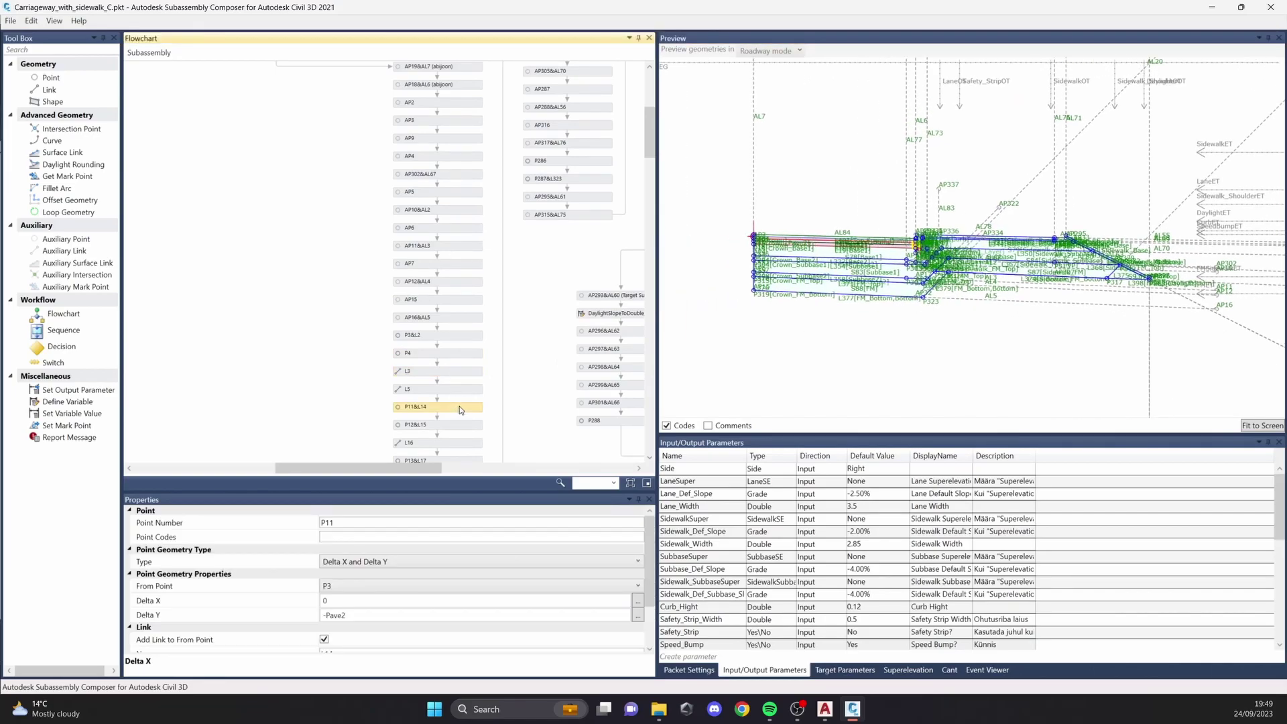
{"action": "scroll", "coordinate": [457, 408], "scroll_direction": "down", "scroll_amount": 3}
{"action": "left_click", "coordinate": [454, 336]}
{"action": "scroll", "coordinate": [891, 238], "scroll_direction": "up", "scroll_amount": 2}
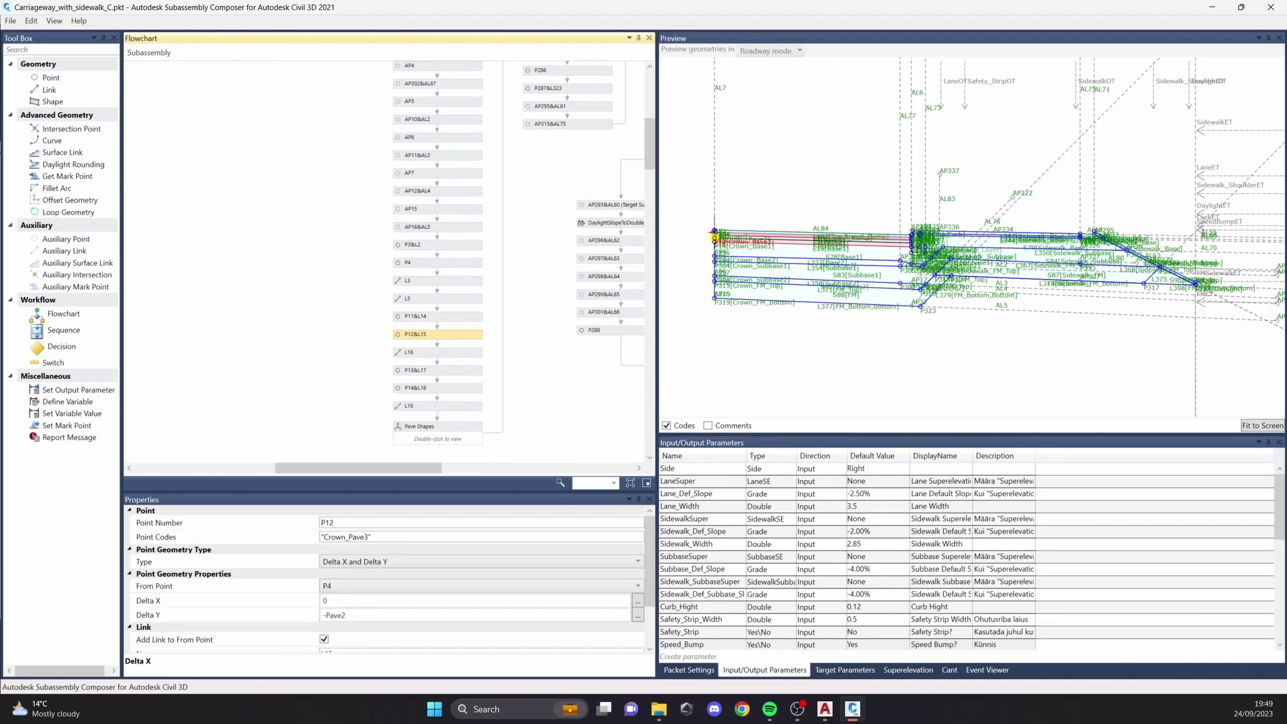
{"action": "mouse_move", "coordinate": [800, 248]}
{"action": "middle_mouse_down"}
{"action": "mouse_move", "coordinate": [870, 251]}
{"action": "mouse_move", "coordinate": [761, 252]}
{"action": "middle_mouse_up"}
{"action": "scroll", "coordinate": [752, 243], "scroll_direction": "up", "scroll_amount": 1}
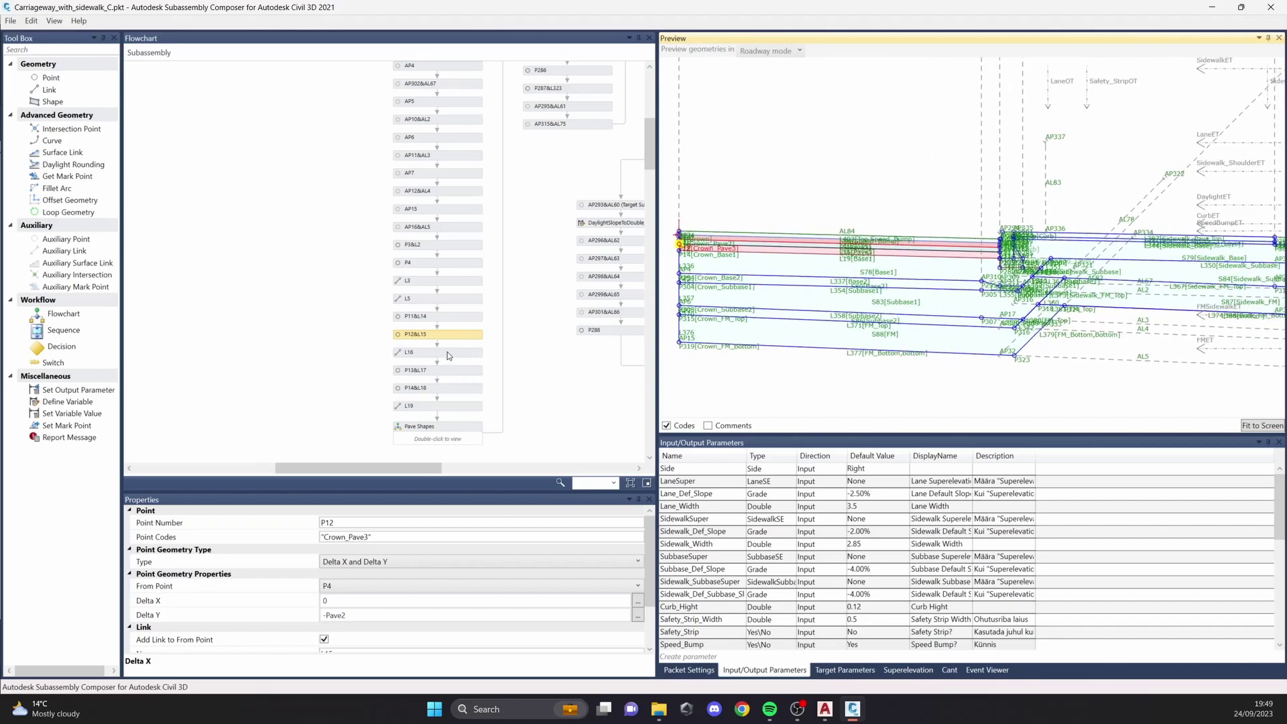
{"action": "left_click", "coordinate": [456, 371]}
{"action": "left_click", "coordinate": [458, 389]}
{"action": "left_click", "coordinate": [458, 406]}
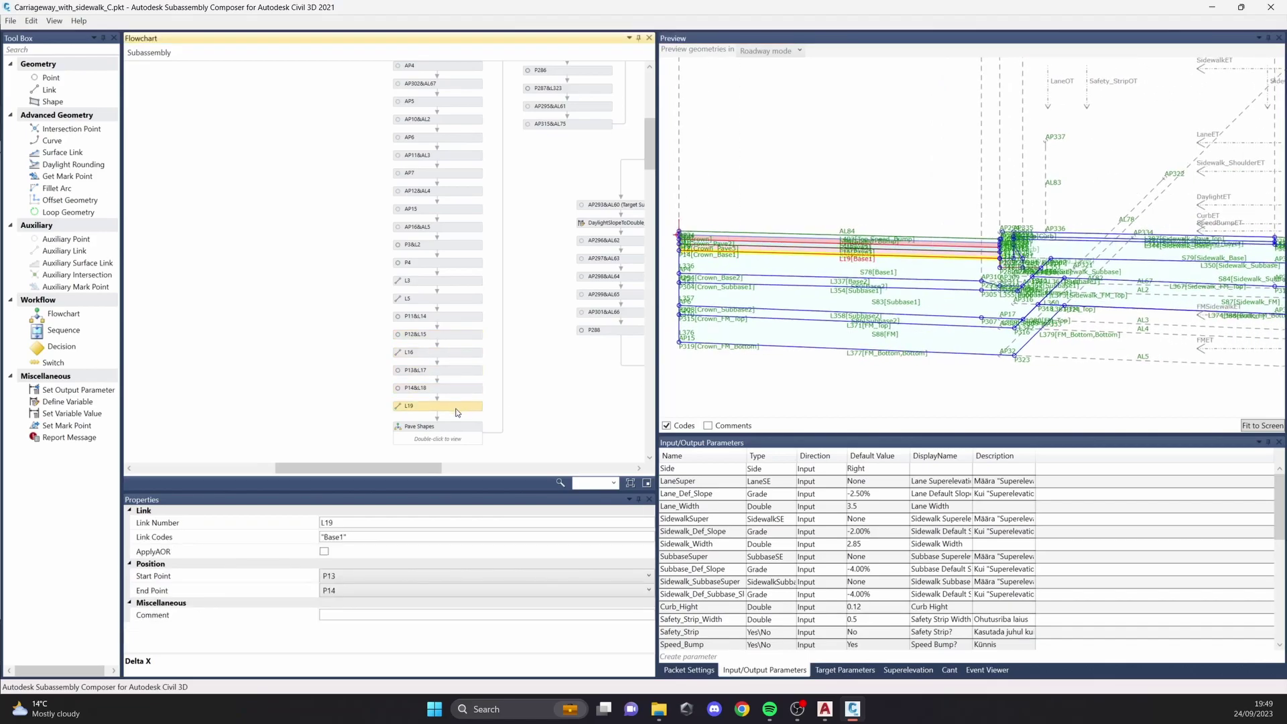
{"action": "left_click", "coordinate": [452, 431]}
Step: Return to the start of the flowchart, open the Curb flowchart and bring the curb geometry into view
{"action": "scroll", "coordinate": [462, 402], "scroll_direction": "up", "scroll_amount": 10}
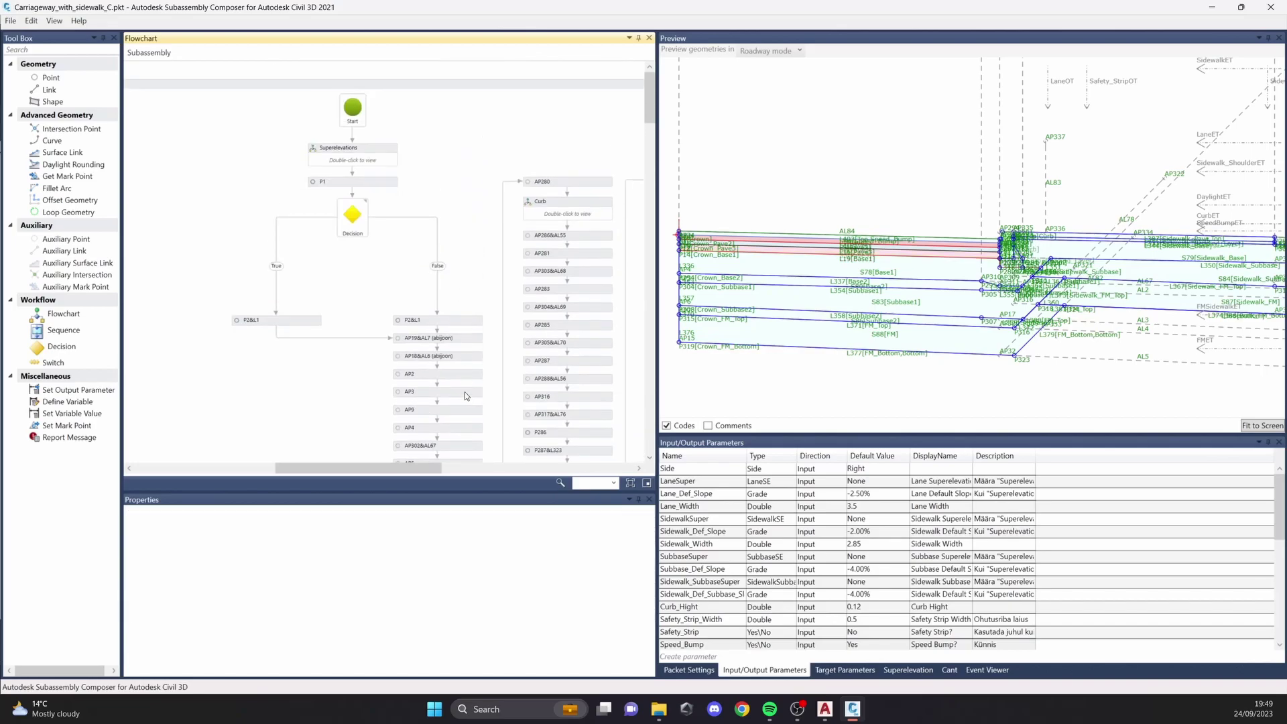
{"action": "left_click_drag", "start_coordinate": [432, 469], "coordinate": [458, 460]}
{"action": "left_click", "coordinate": [465, 210]}
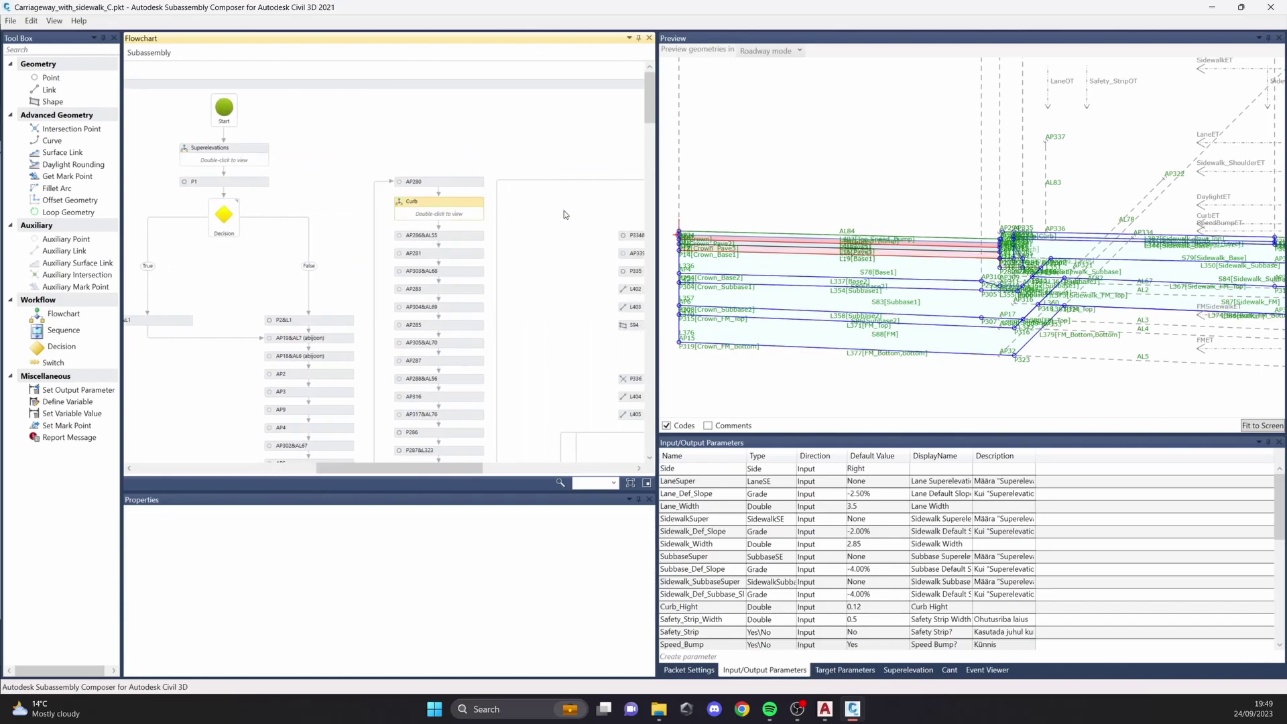
{"action": "scroll", "coordinate": [1010, 243], "scroll_direction": "up", "scroll_amount": 2}
{"action": "middle_click_drag", "start_coordinate": [1010, 243], "coordinate": [922, 253]}
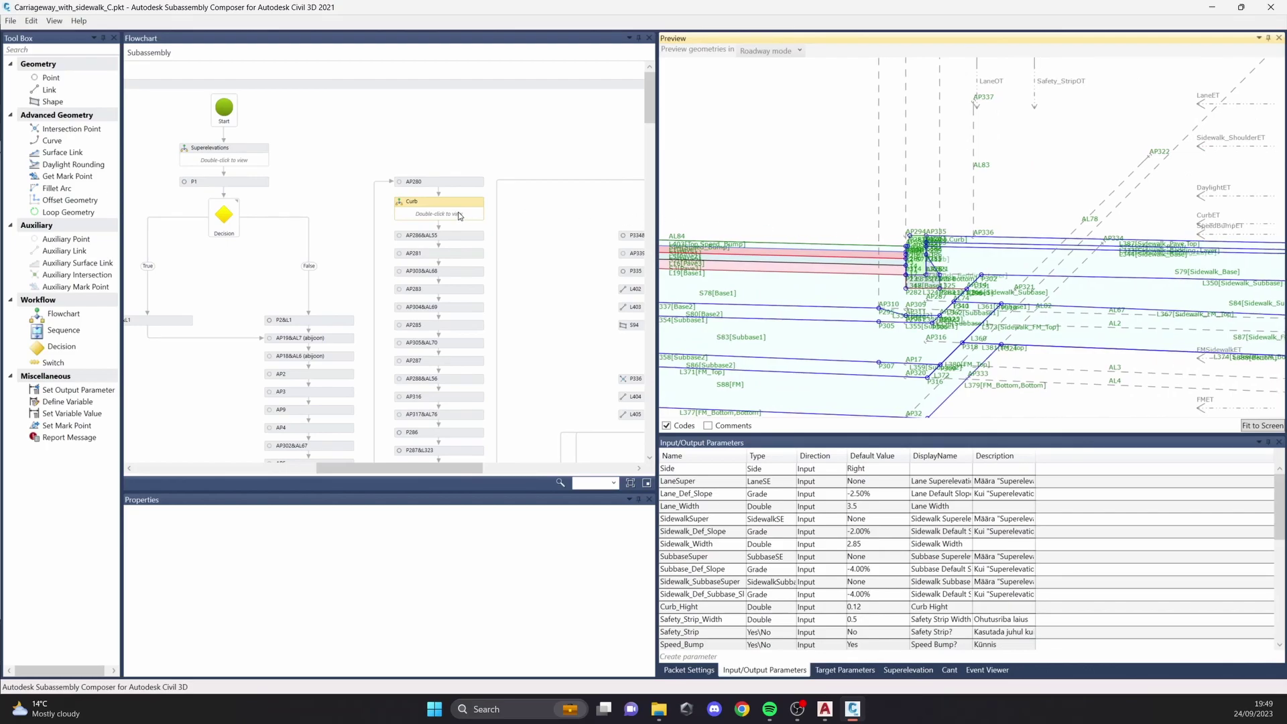
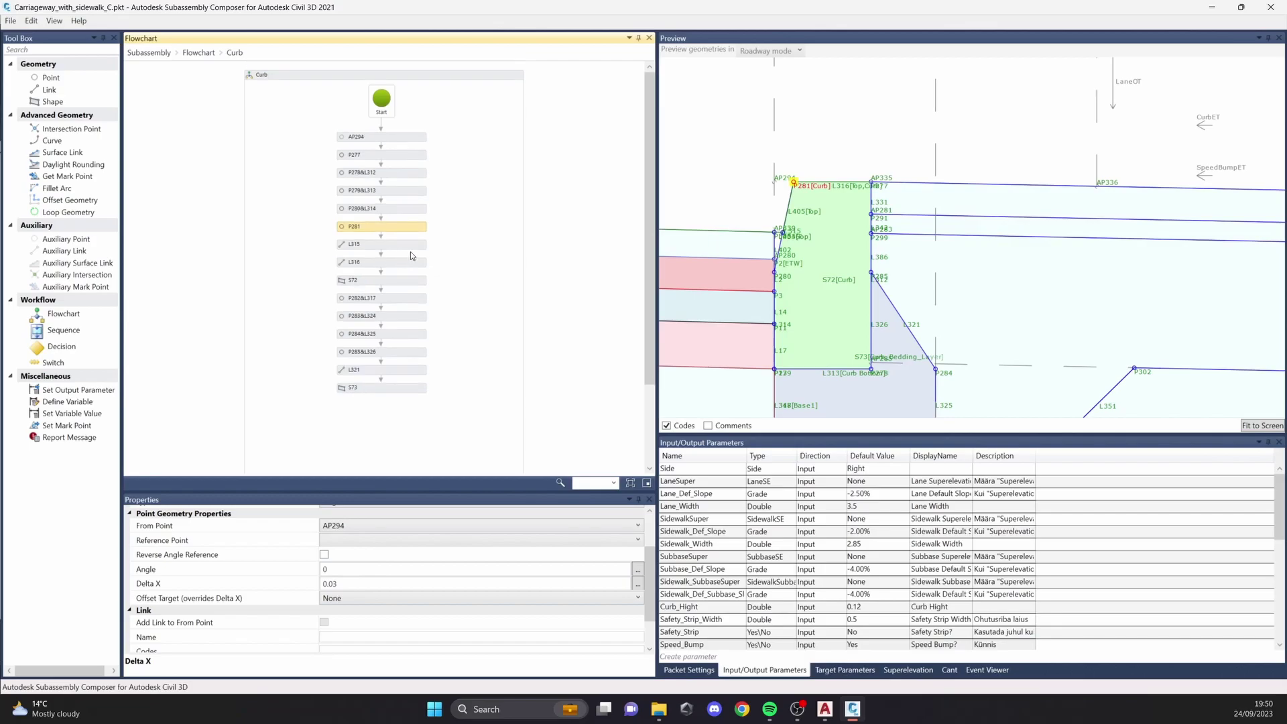
Step: Inspect the geometry properties of auxiliary point AP294 and the links and code of the curb shape
{"action": "left_click", "coordinate": [396, 136]}
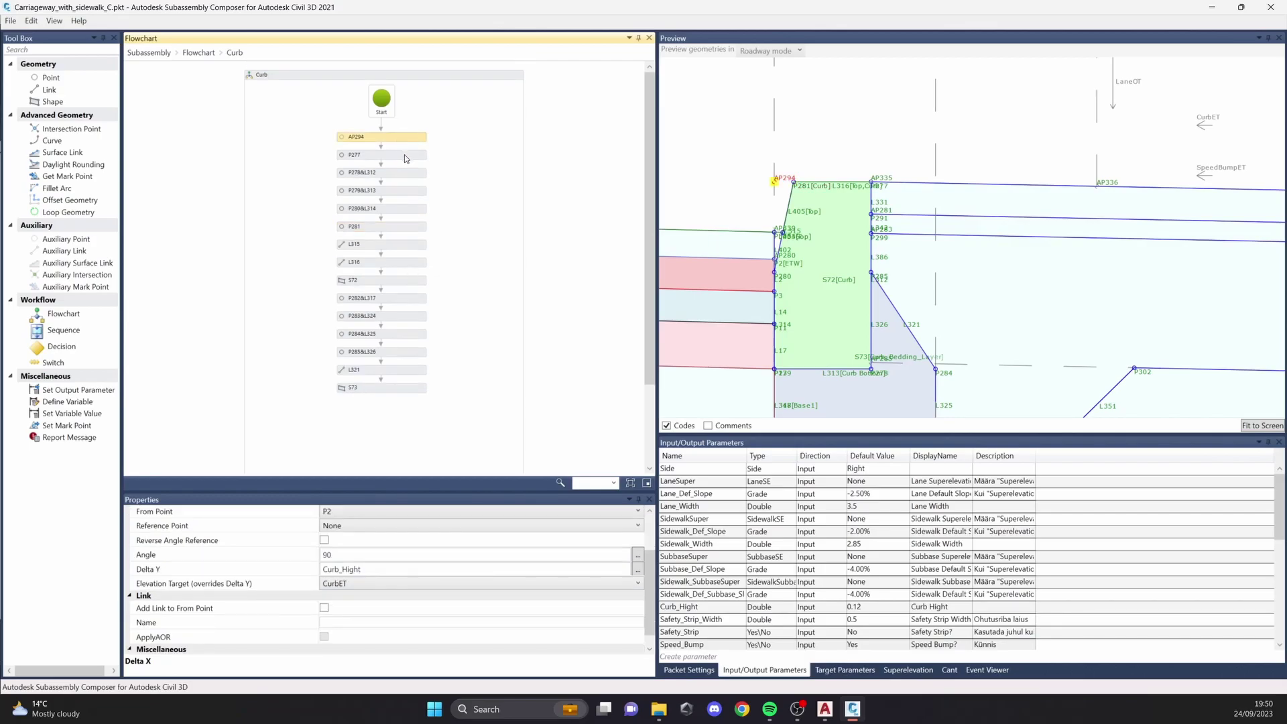
{"action": "scroll", "coordinate": [777, 182], "scroll_direction": "down", "scroll_amount": 1}
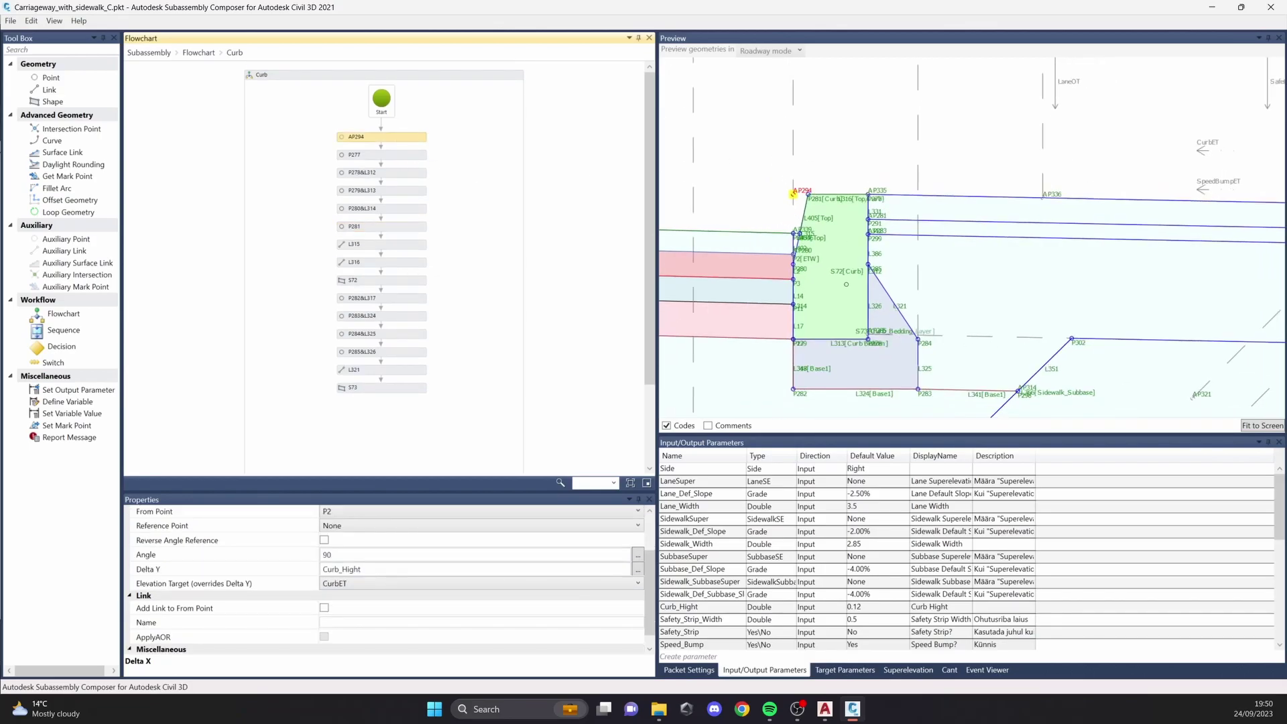
{"action": "scroll", "coordinate": [847, 287], "scroll_direction": "down", "scroll_amount": 1}
{"action": "middle_click_drag", "start_coordinate": [855, 294], "coordinate": [910, 337]}
{"action": "left_click", "coordinate": [886, 296]}
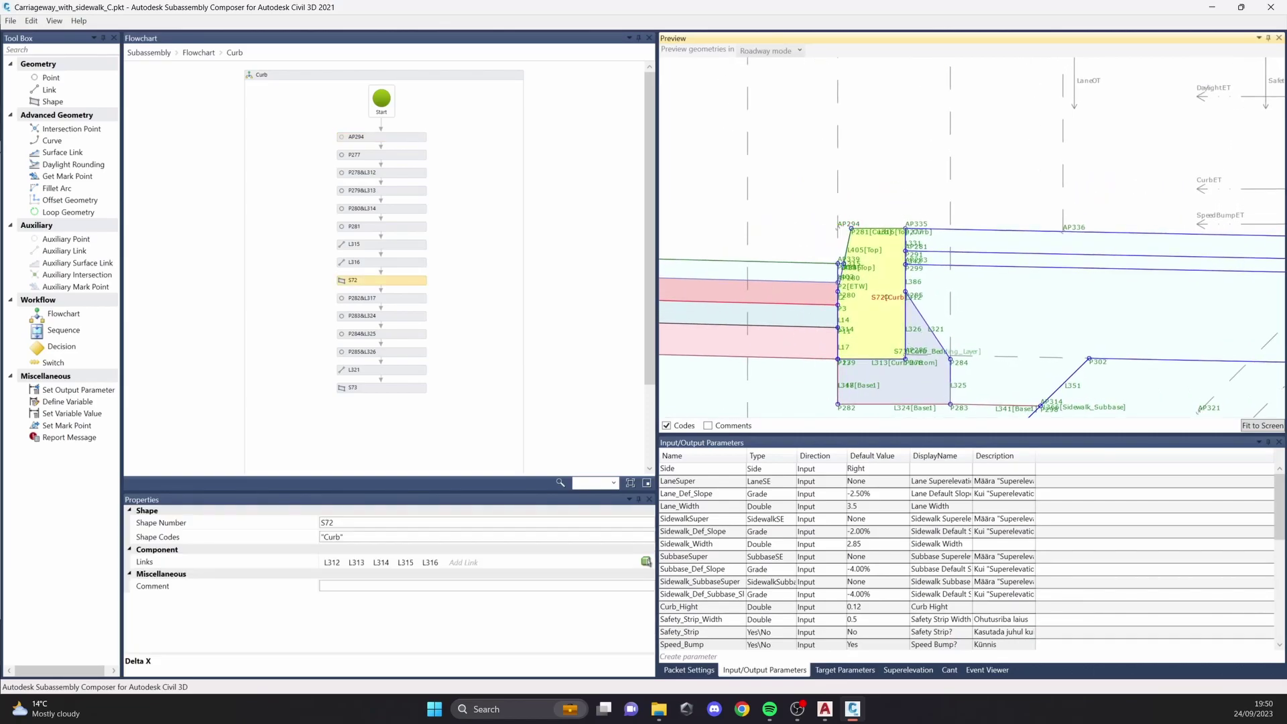
Step: Set the default value of the Curb_Hight parameter to 0.05 and check the curb geometry in the preview
{"action": "scroll", "coordinate": [730, 566], "scroll_direction": "down", "scroll_amount": 1}
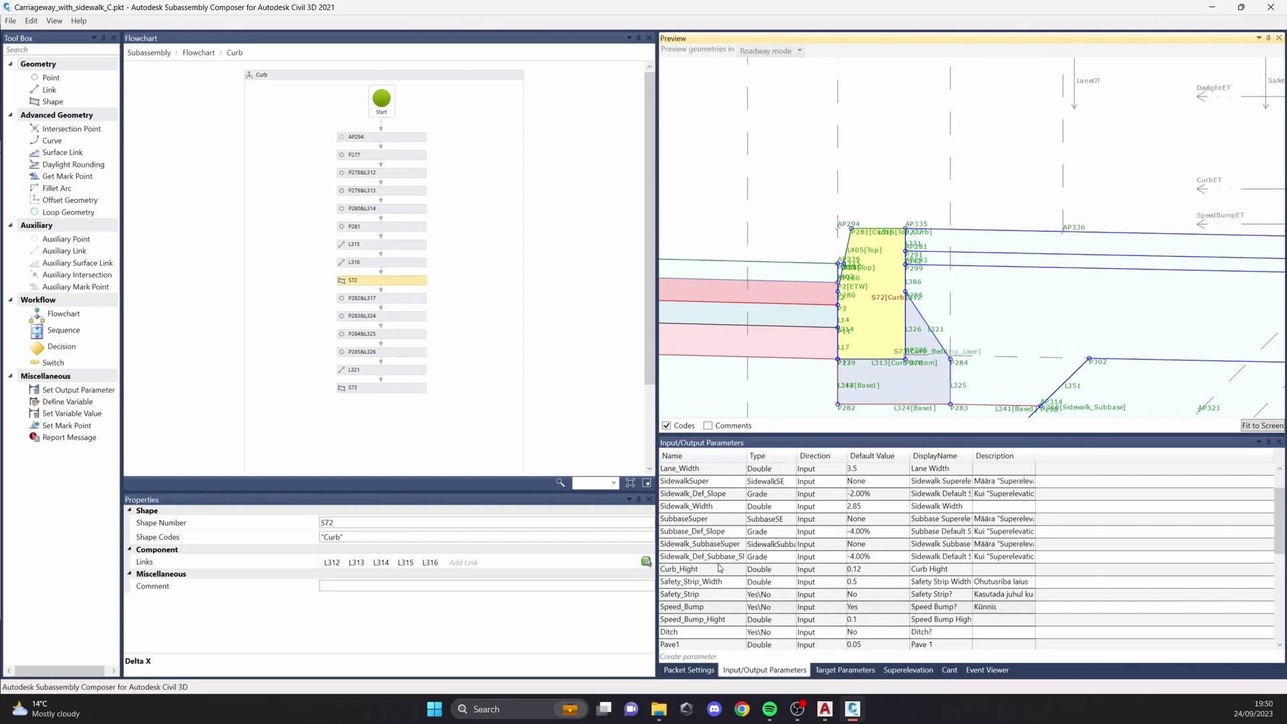
{"action": "left_click", "coordinate": [703, 561]}
{"action": "left_click", "coordinate": [871, 569]}
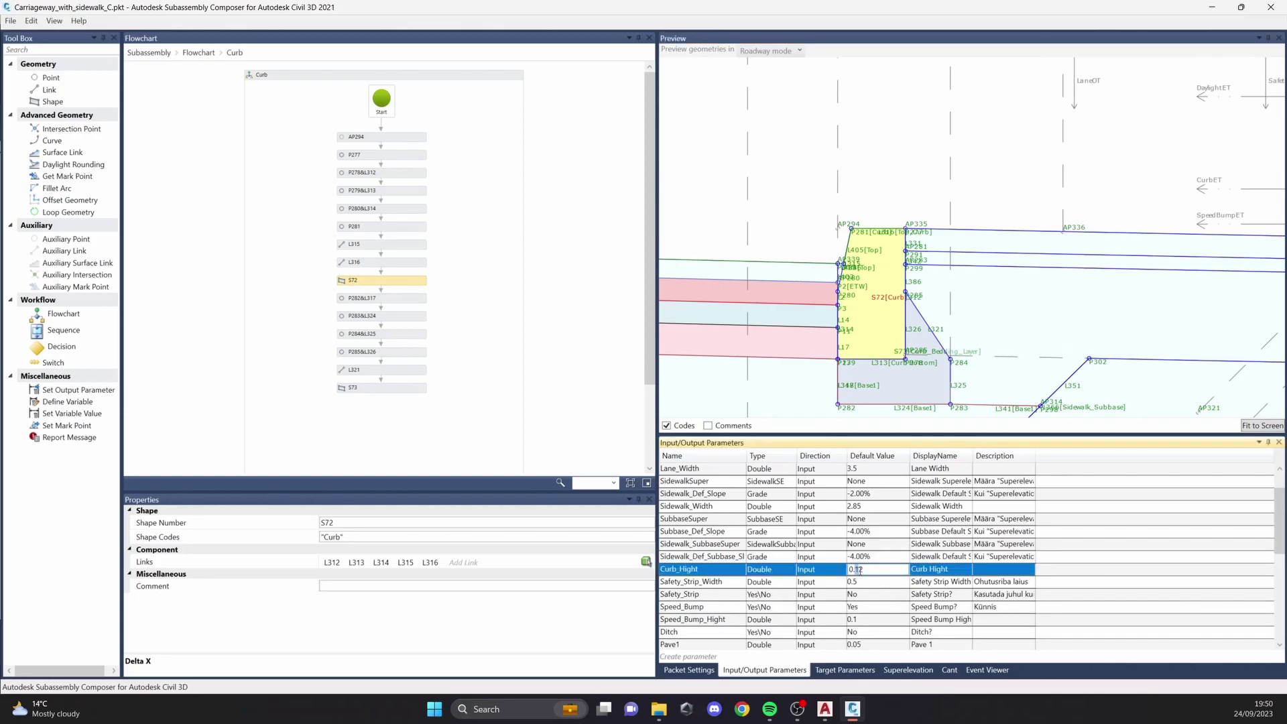
{"action": "key", "text": "BackSpace"}
{"action": "type", "text": "1"}
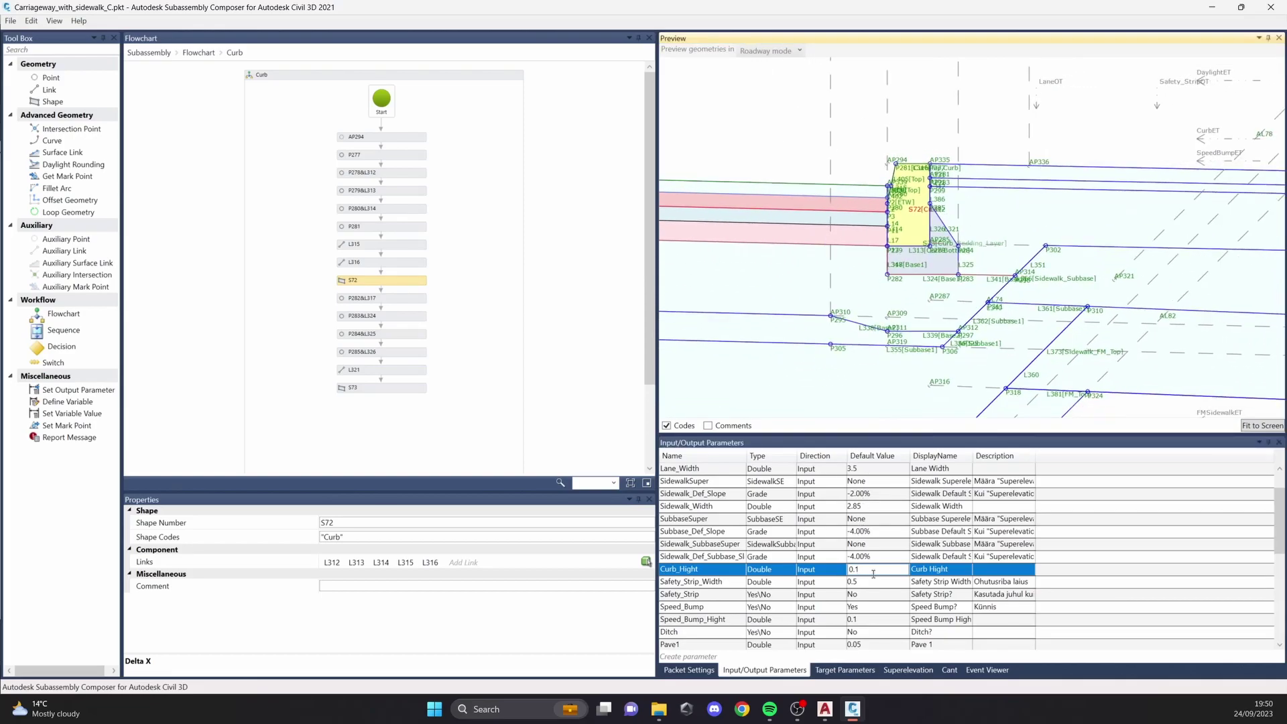
{"action": "key", "text": "BackSpace"}
{"action": "type", "text": "05"}
{"action": "key", "text": "Return"}
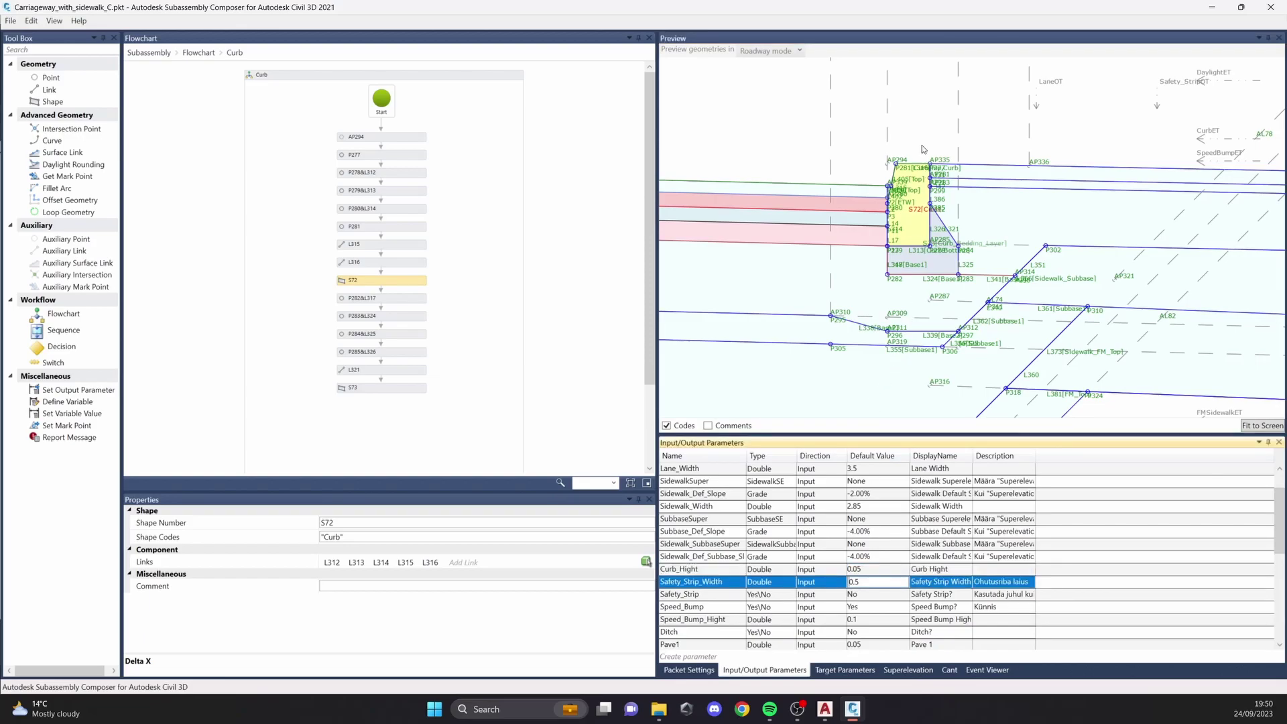
{"action": "left_click", "coordinate": [930, 324]}
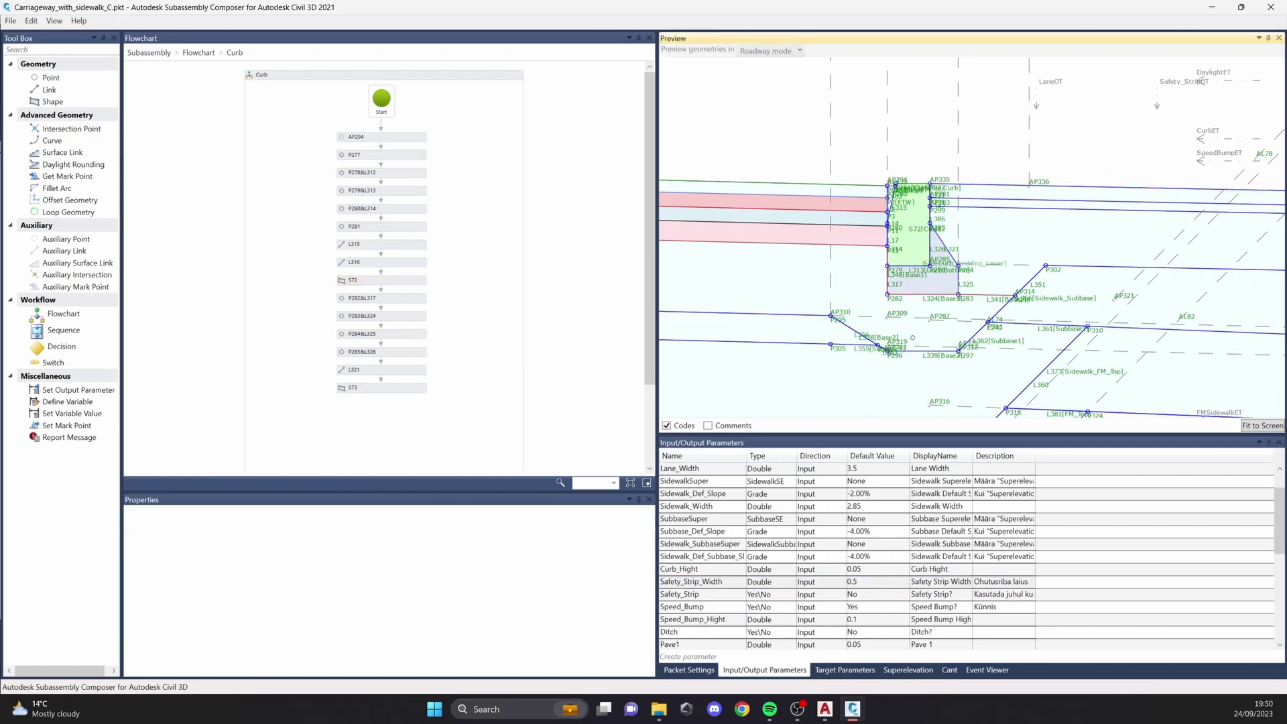
{"action": "scroll", "coordinate": [891, 339], "scroll_direction": "up", "scroll_amount": 2}
{"action": "middle_click_drag", "start_coordinate": [888, 341], "coordinate": [879, 296]}
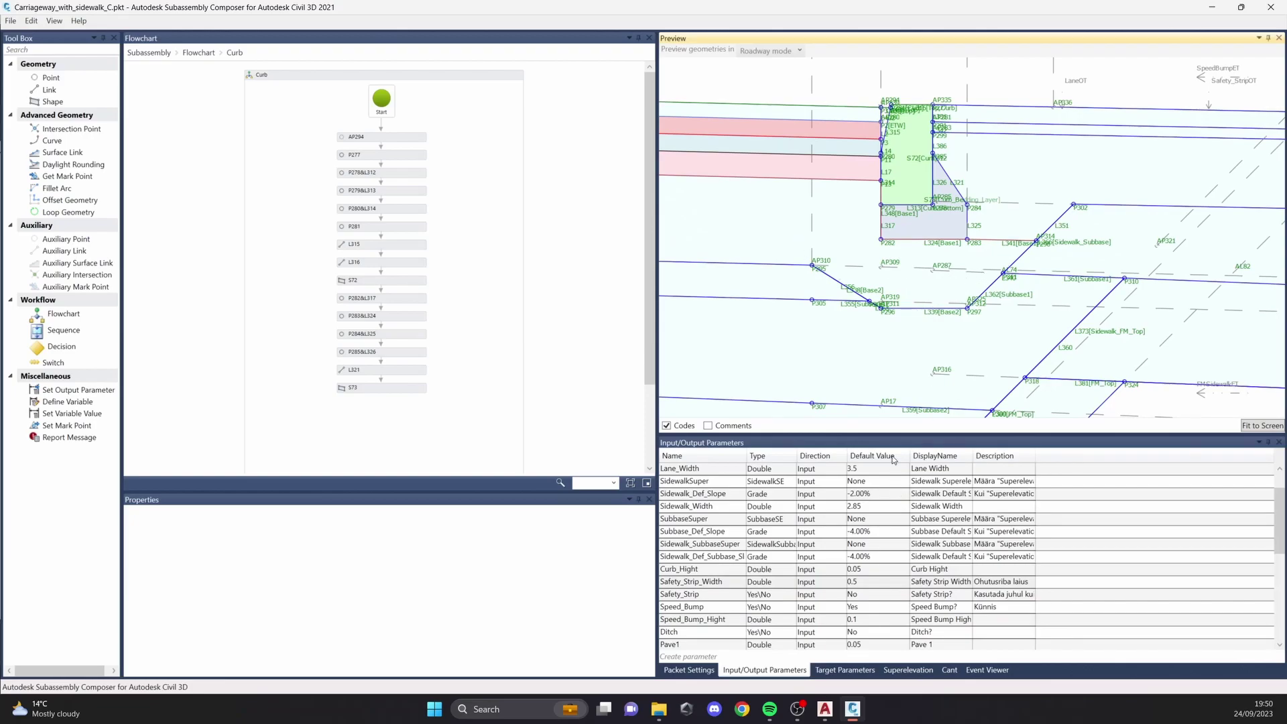
Step: Inspect the code and links of the curb bedding layer shape S73 beneath the curb
{"action": "scroll", "coordinate": [848, 255], "scroll_direction": "up", "scroll_amount": 2}
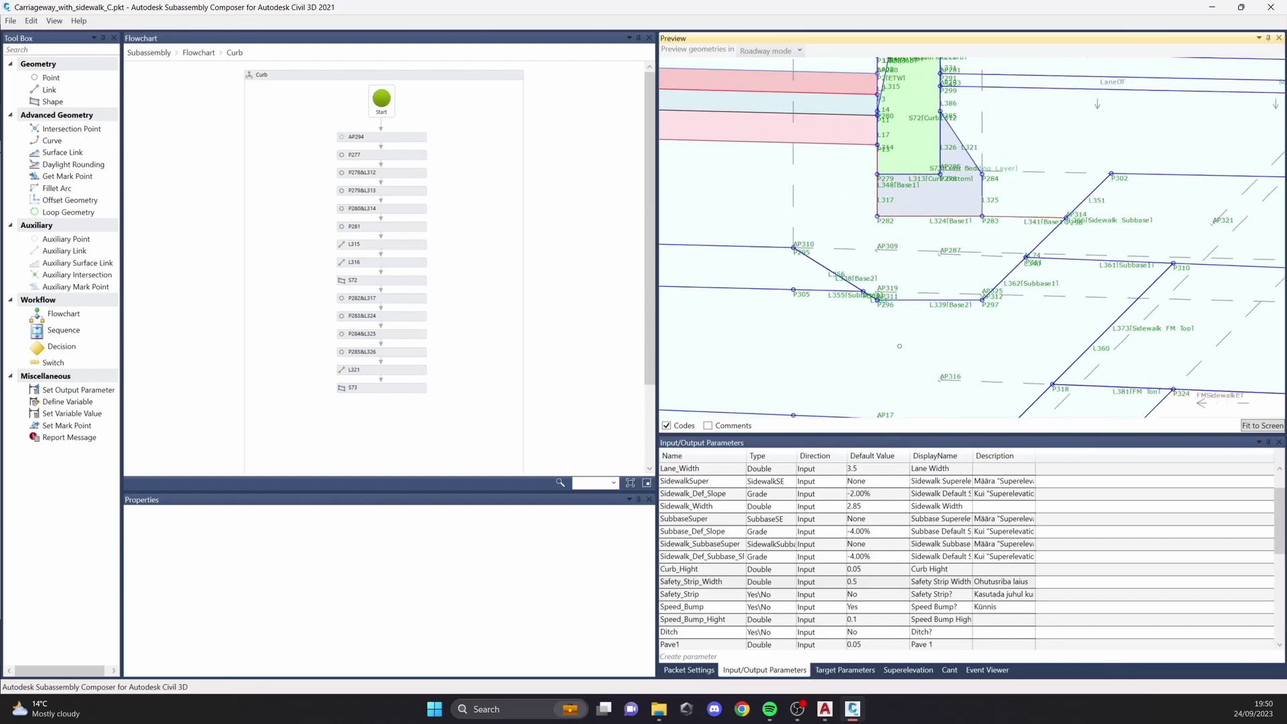
{"action": "scroll", "coordinate": [848, 256], "scroll_direction": "up", "scroll_amount": 3}
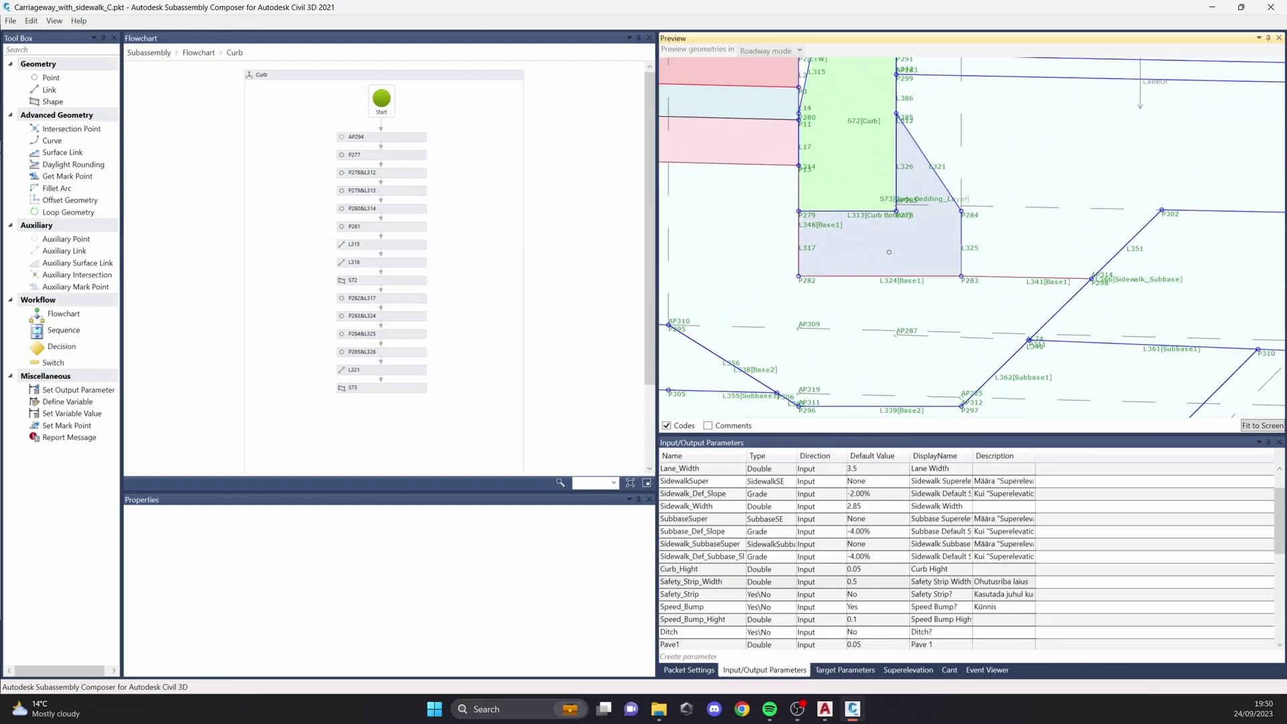
{"action": "left_click", "coordinate": [900, 246]}
{"action": "middle_click_drag", "start_coordinate": [931, 208], "coordinate": [859, 212]}
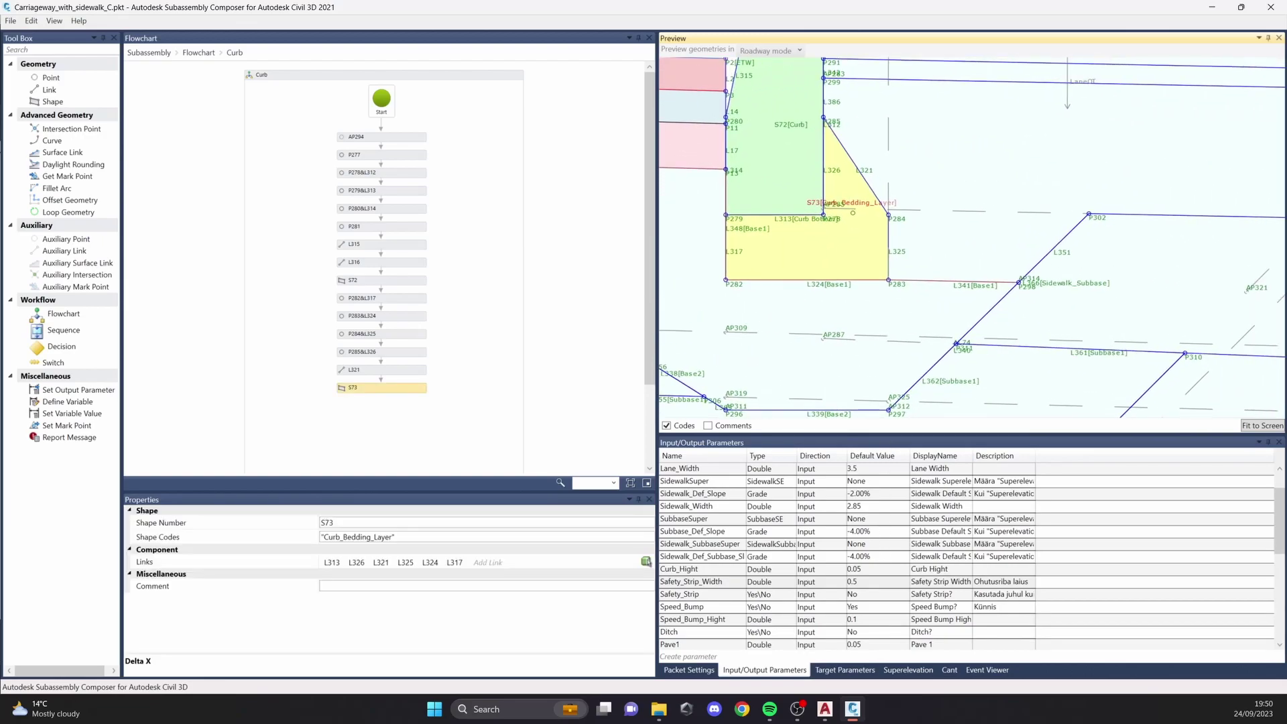
{"action": "middle_click_drag", "start_coordinate": [736, 286], "coordinate": [843, 228]}
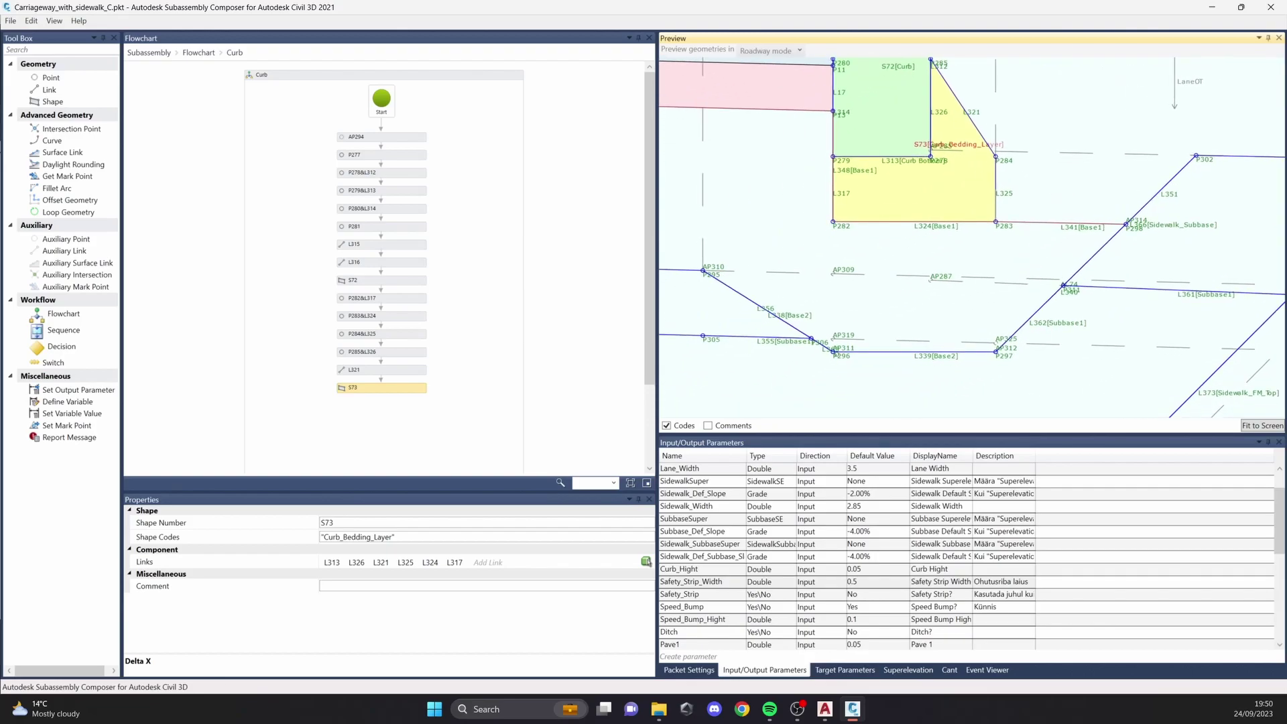
{"action": "scroll", "coordinate": [934, 273], "scroll_direction": "down", "scroll_amount": 5}
{"action": "scroll", "coordinate": [841, 278], "scroll_direction": "up", "scroll_amount": 4}
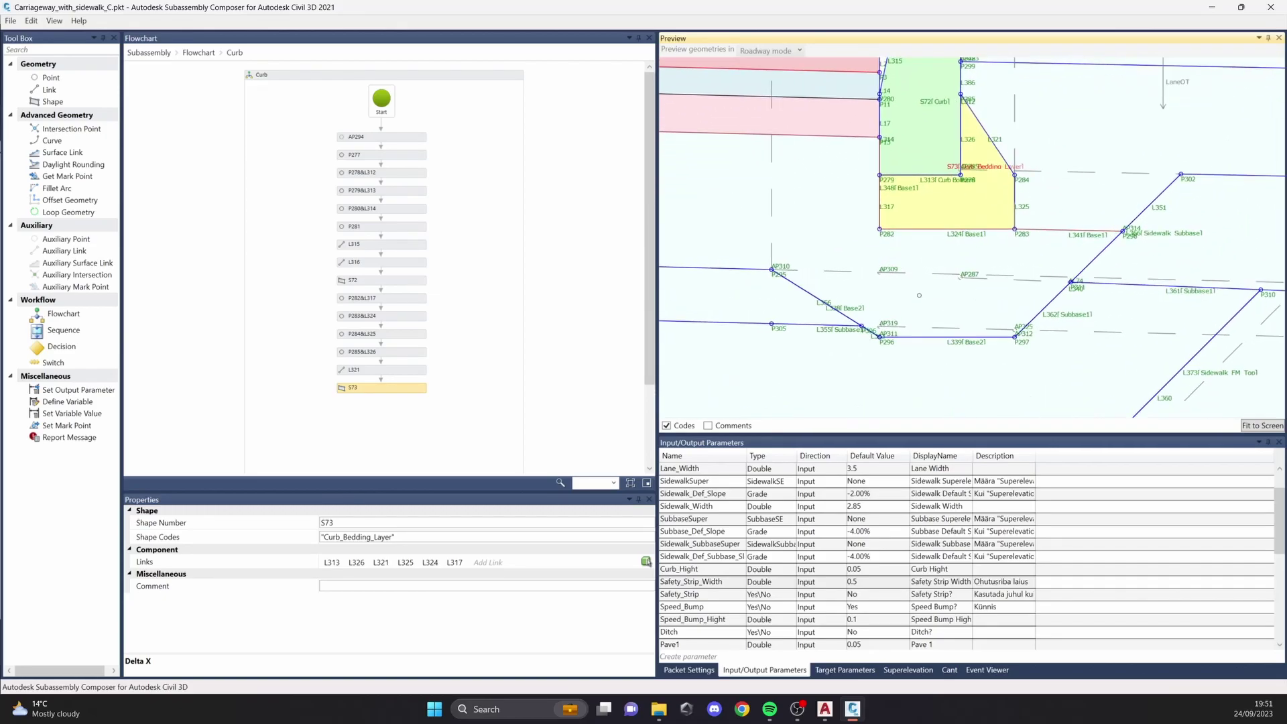
Step: Inspect the bottom corner points P282 and P283 of the curb bedding layer
{"action": "scroll", "coordinate": [861, 575], "scroll_direction": "up", "scroll_amount": 1}
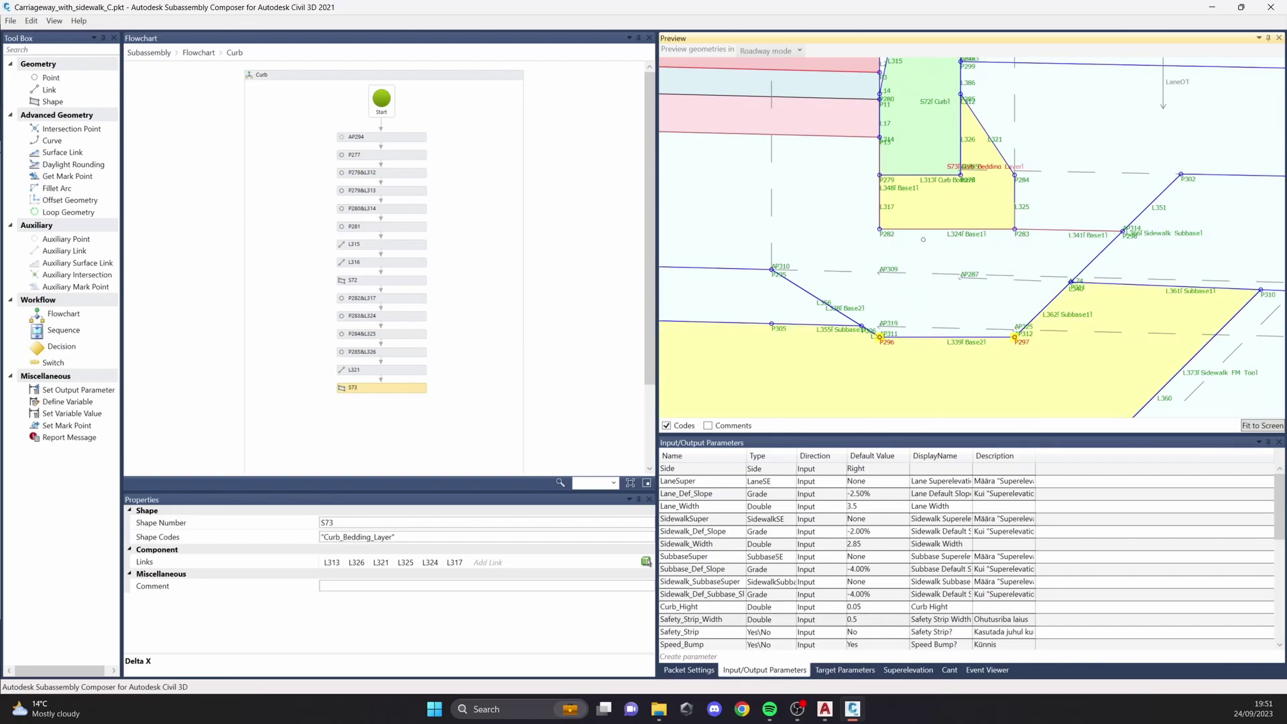
{"action": "left_click", "coordinate": [879, 228]}
{"action": "left_click", "coordinate": [1014, 230]}
{"action": "left_click", "coordinate": [885, 232]}
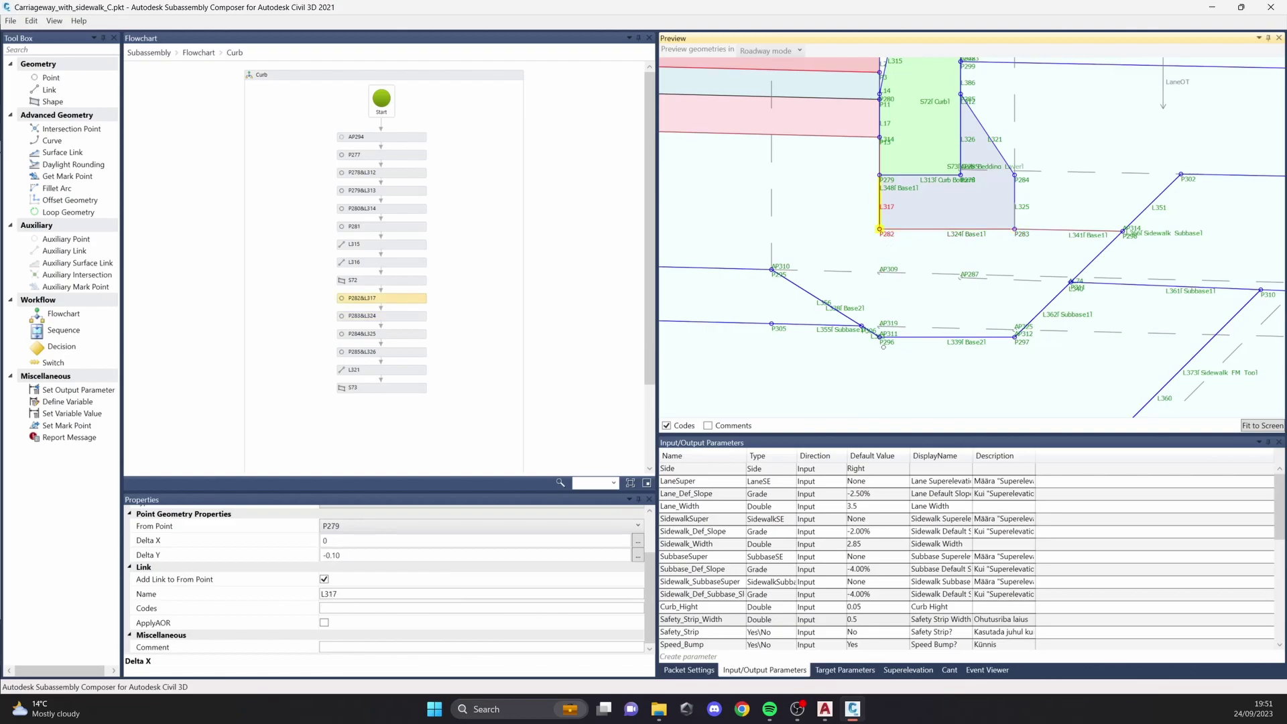
Step: Set the default value of the Curb_Hight parameter to 0.12
{"action": "scroll", "coordinate": [802, 569], "scroll_direction": "down", "scroll_amount": 2}
{"action": "left_click", "coordinate": [816, 546]}
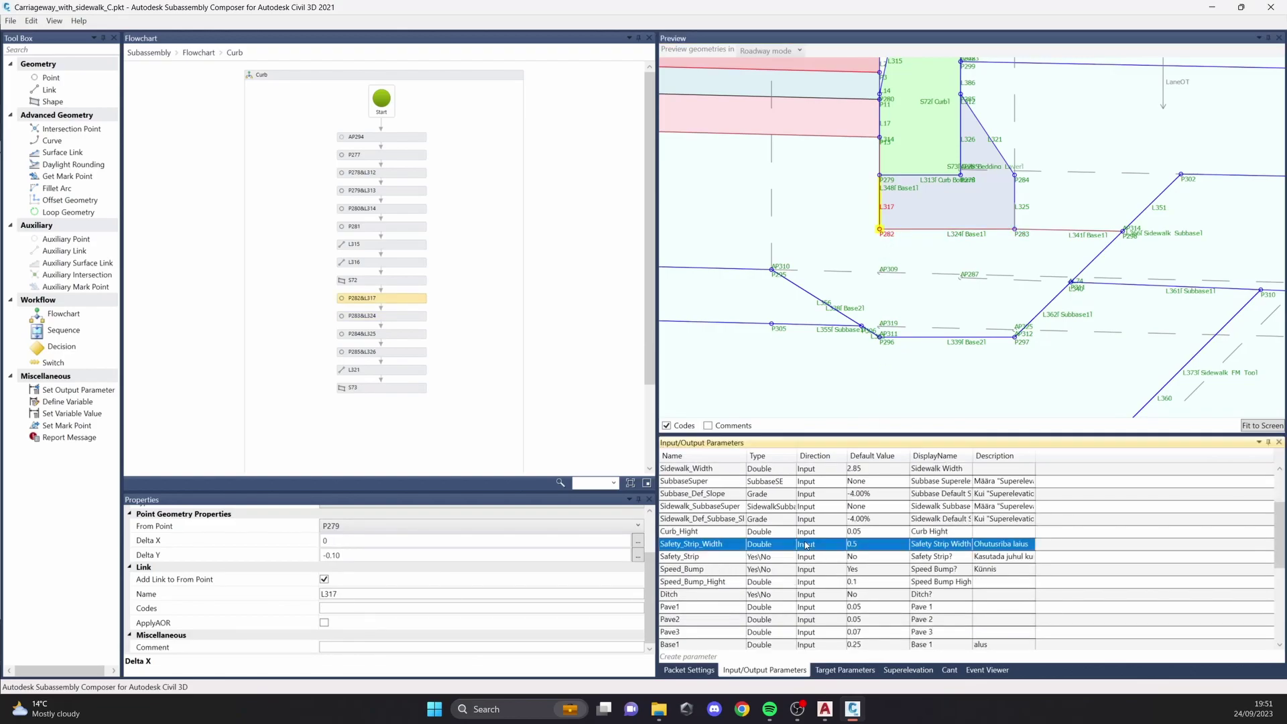
{"action": "left_click", "coordinate": [873, 530]}
{"action": "key", "text": "BackSpace"}
{"action": "key", "text": "BackSpace"}
{"action": "type", "text": "12"}
{"action": "key", "text": "Return"}
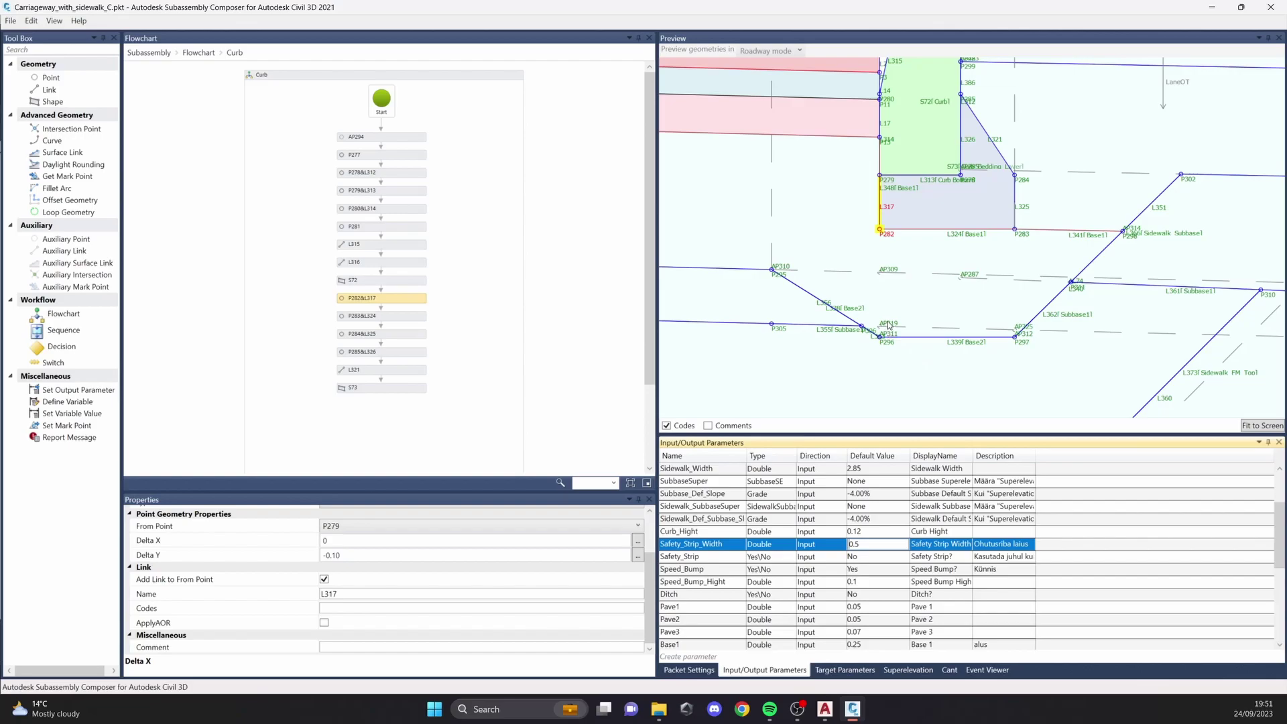
Step: Examine how the carriageway base layer passes beneath the curb and meets the sidewalk base layer in the preview
{"action": "scroll", "coordinate": [952, 311], "scroll_direction": "down", "scroll_amount": 2}
{"action": "mouse_move", "coordinate": [935, 203]}
{"action": "middle_mouse_down"}
{"action": "mouse_move", "coordinate": [929, 305]}
{"action": "mouse_move", "coordinate": [948, 187]}
{"action": "middle_mouse_up"}
{"action": "left_click", "coordinate": [929, 305]}
{"action": "scroll", "coordinate": [957, 243], "scroll_direction": "down", "scroll_amount": 3}
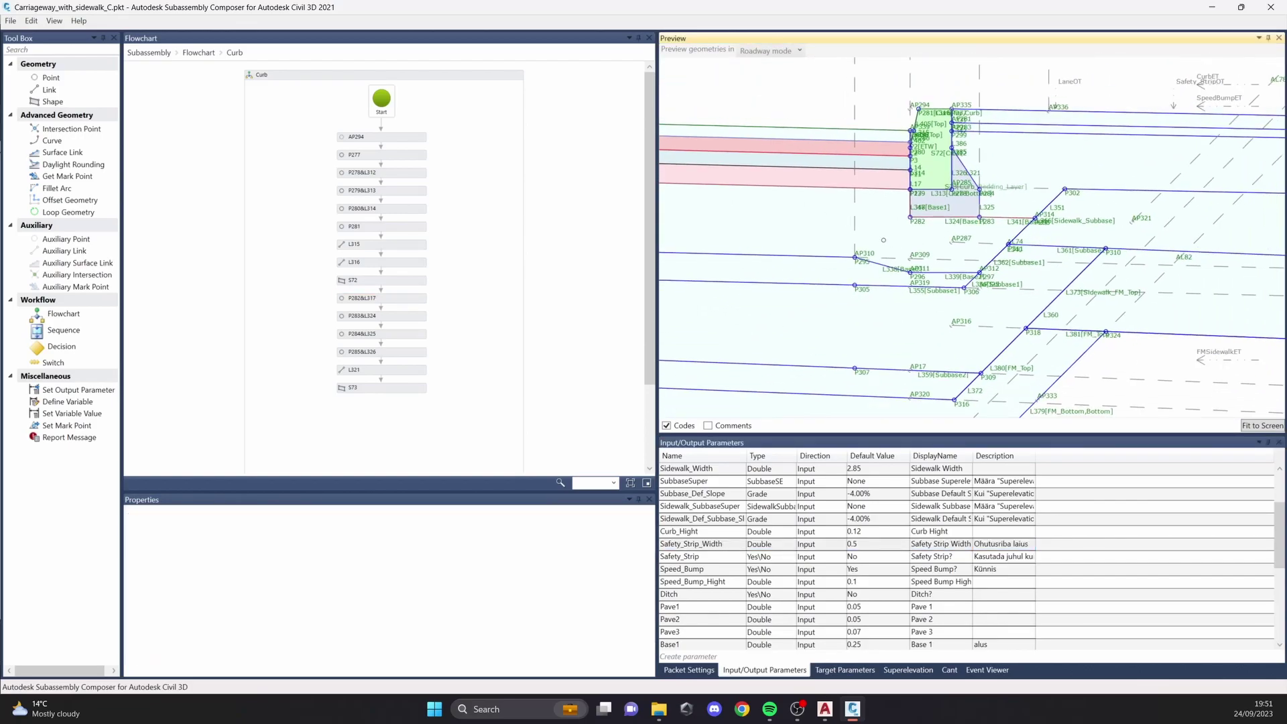
{"action": "middle_click_drag", "start_coordinate": [676, 253], "coordinate": [989, 255]}
{"action": "middle_click_drag", "start_coordinate": [1247, 229], "coordinate": [843, 221]}
{"action": "scroll", "coordinate": [843, 220], "scroll_direction": "up", "scroll_amount": 5}
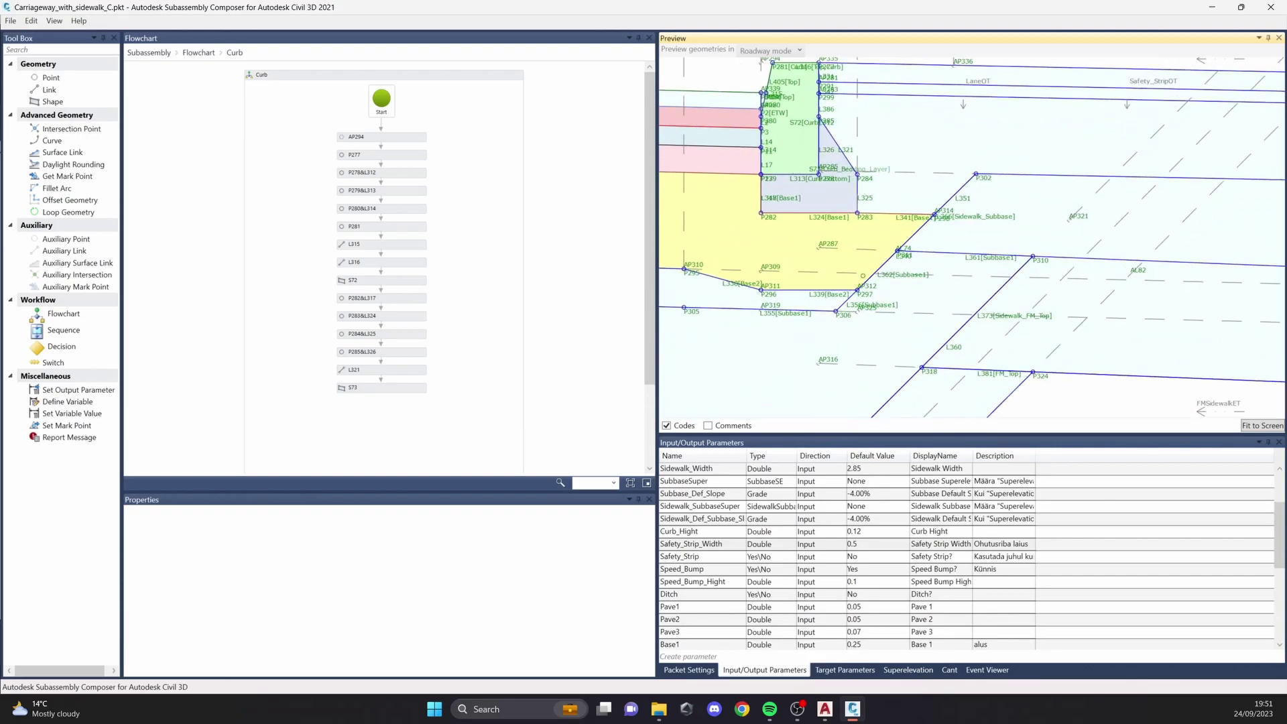
{"action": "middle_click_drag", "start_coordinate": [977, 163], "coordinate": [845, 227]}
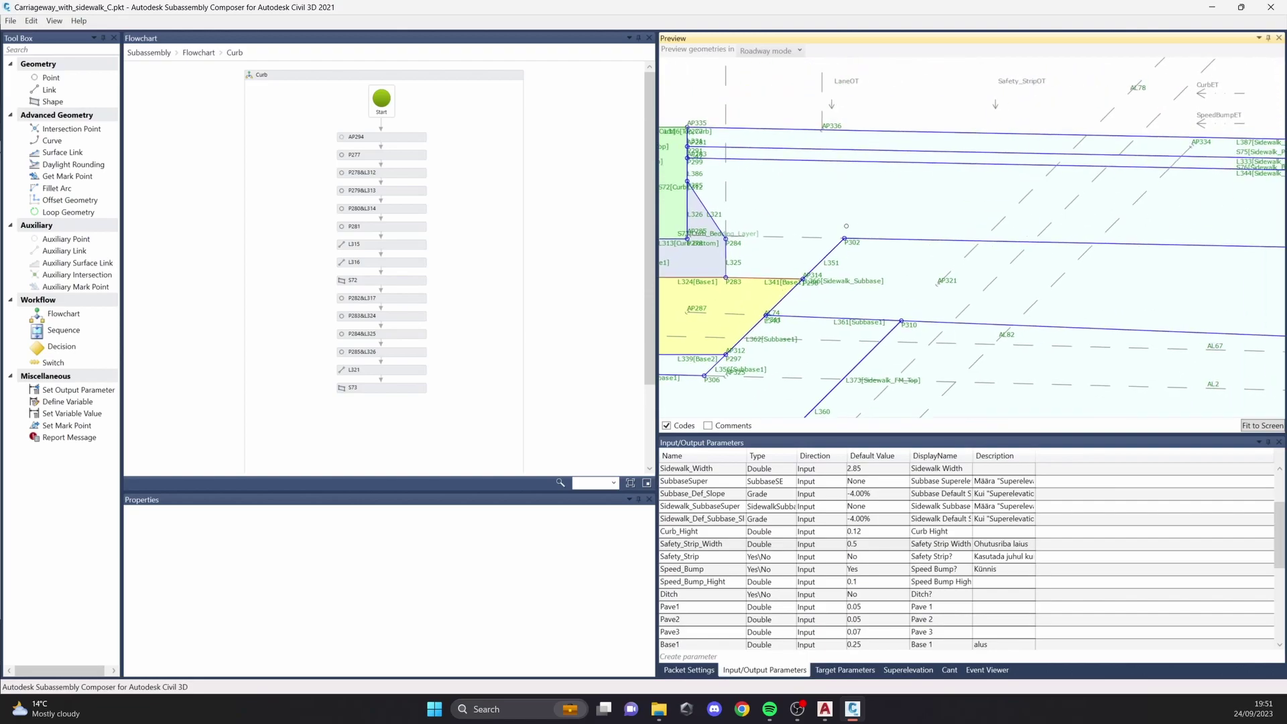
{"action": "scroll", "coordinate": [891, 134], "scroll_direction": "down", "scroll_amount": 1}
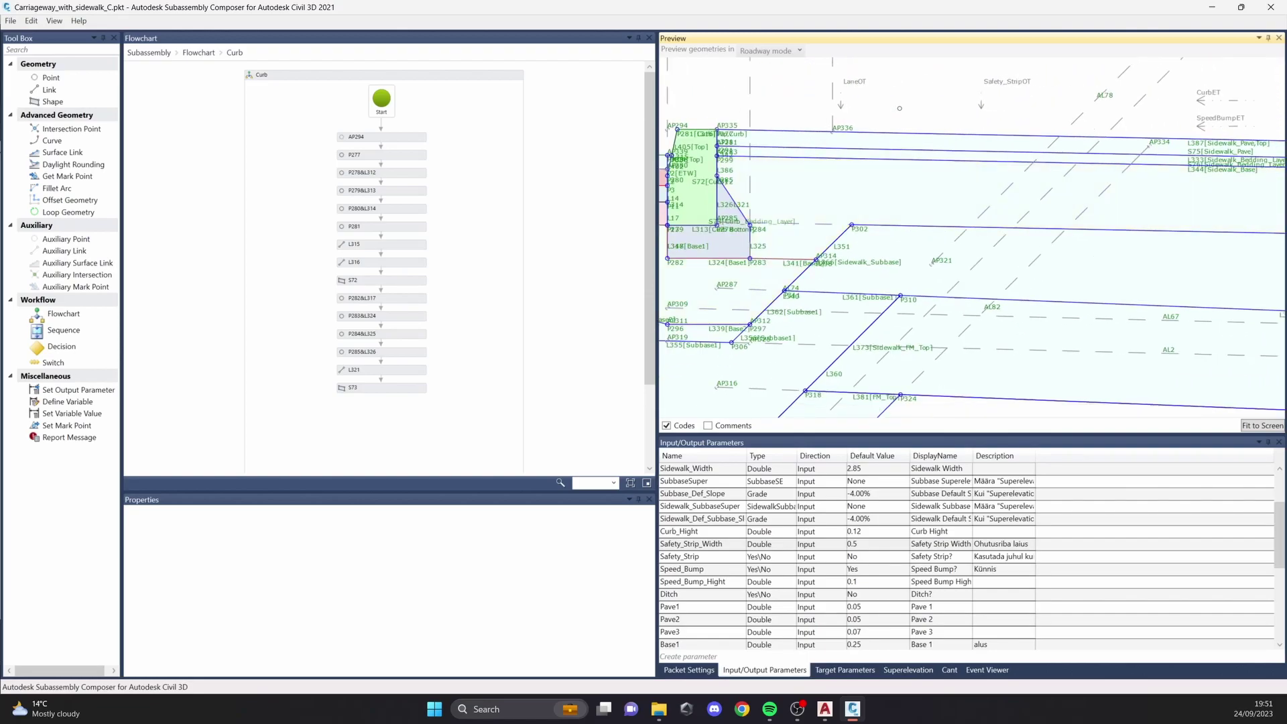
{"action": "scroll", "coordinate": [923, 216], "scroll_direction": "up", "scroll_amount": 2}
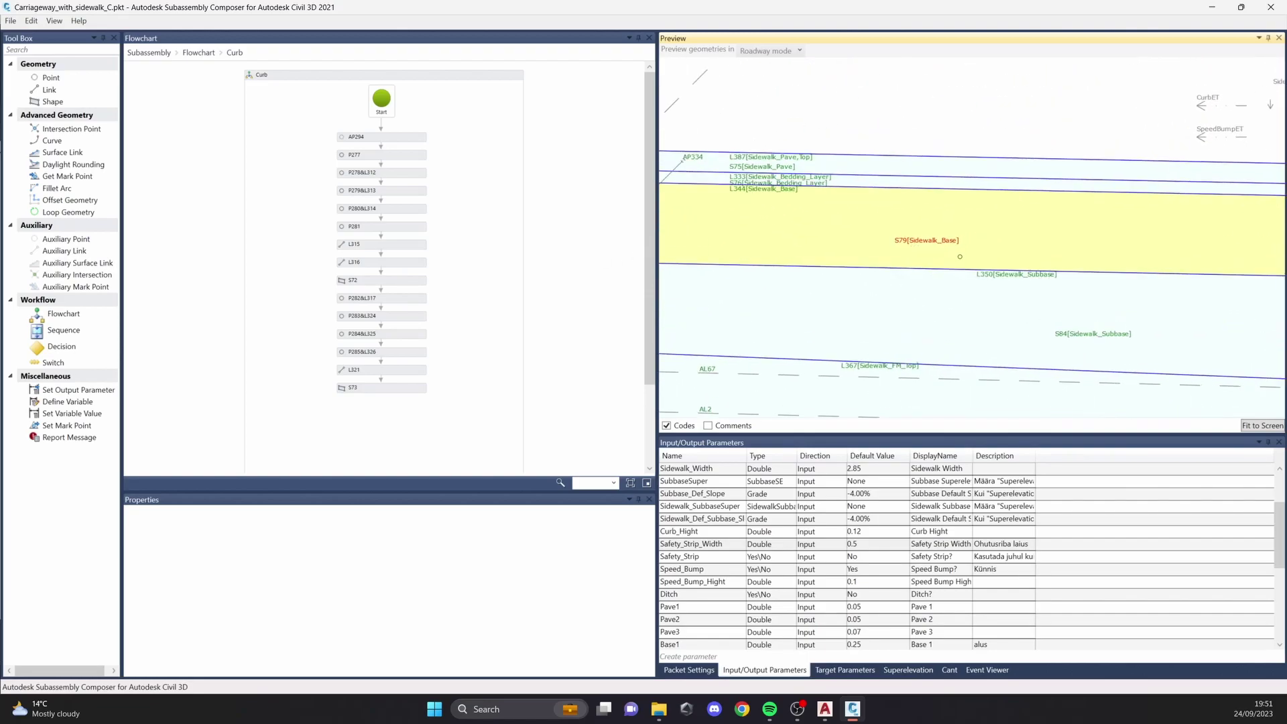
{"action": "scroll", "coordinate": [941, 239], "scroll_direction": "down", "scroll_amount": 3}
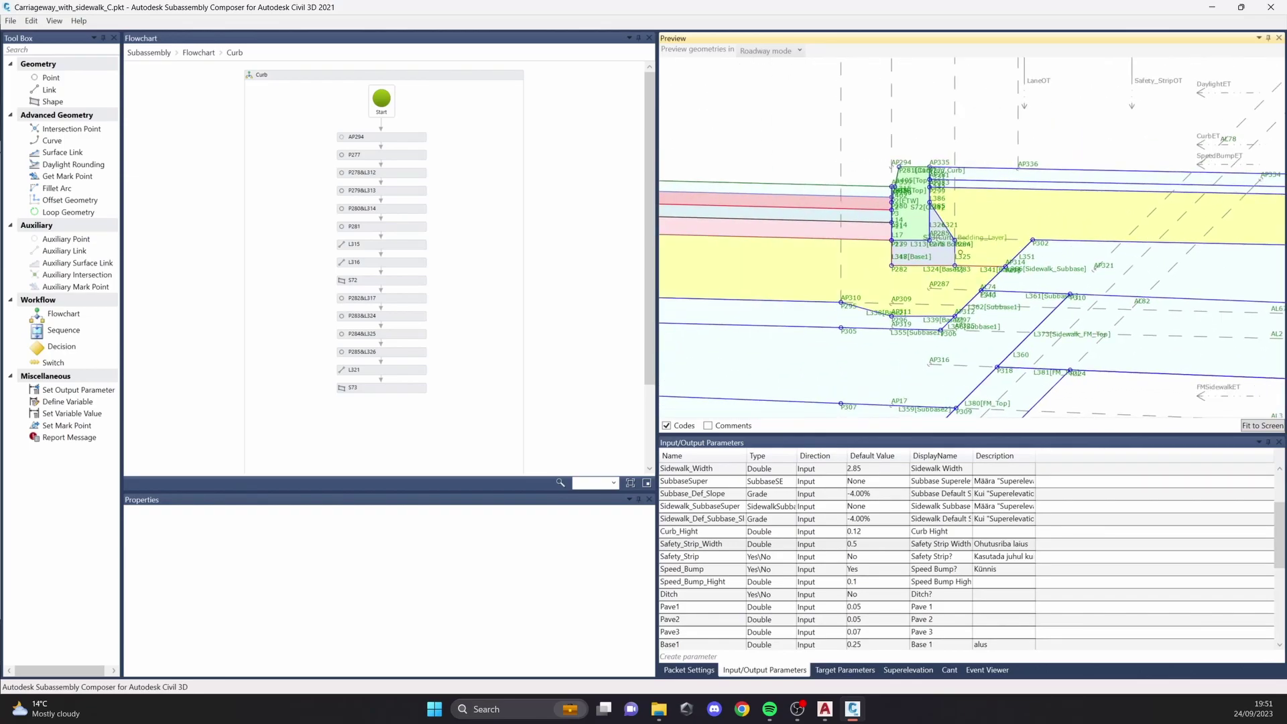
Step: Compare the Sidewalk_Base shape S79 with the carriageway Base1 shape S78 on both sides of the curb
{"action": "middle_click_drag", "start_coordinate": [1038, 212], "coordinate": [725, 228]}
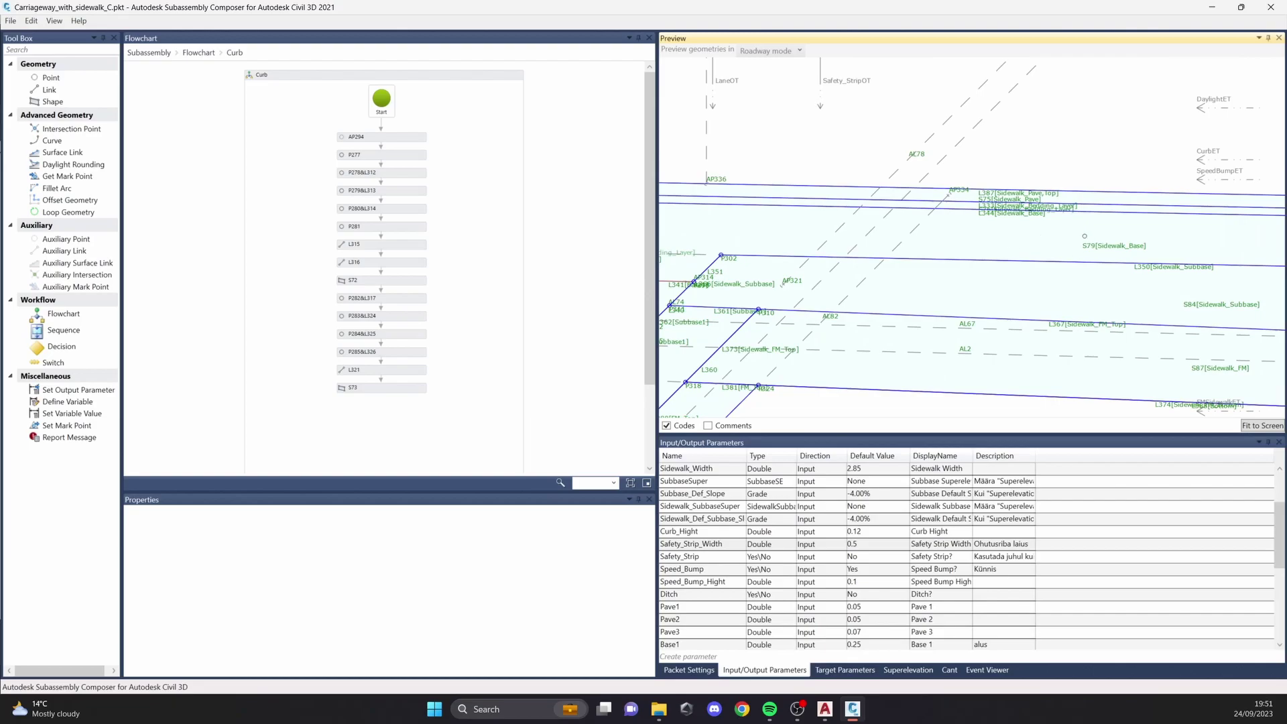
{"action": "middle_click_drag", "start_coordinate": [1096, 240], "coordinate": [1018, 241]}
{"action": "left_click_drag", "start_coordinate": [1040, 230], "coordinate": [1091, 240]}
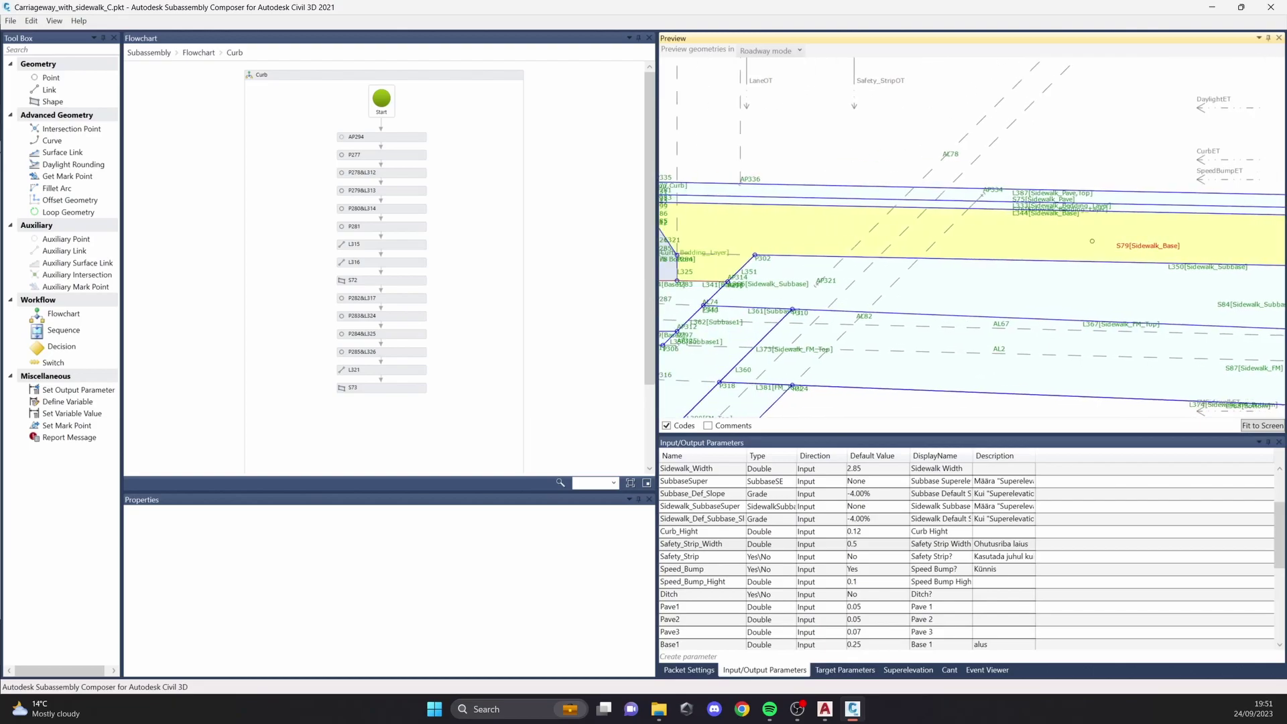
{"action": "middle_click_drag", "start_coordinate": [1078, 253], "coordinate": [1103, 256]}
{"action": "middle_click_drag", "start_coordinate": [824, 278], "coordinate": [1257, 266]}
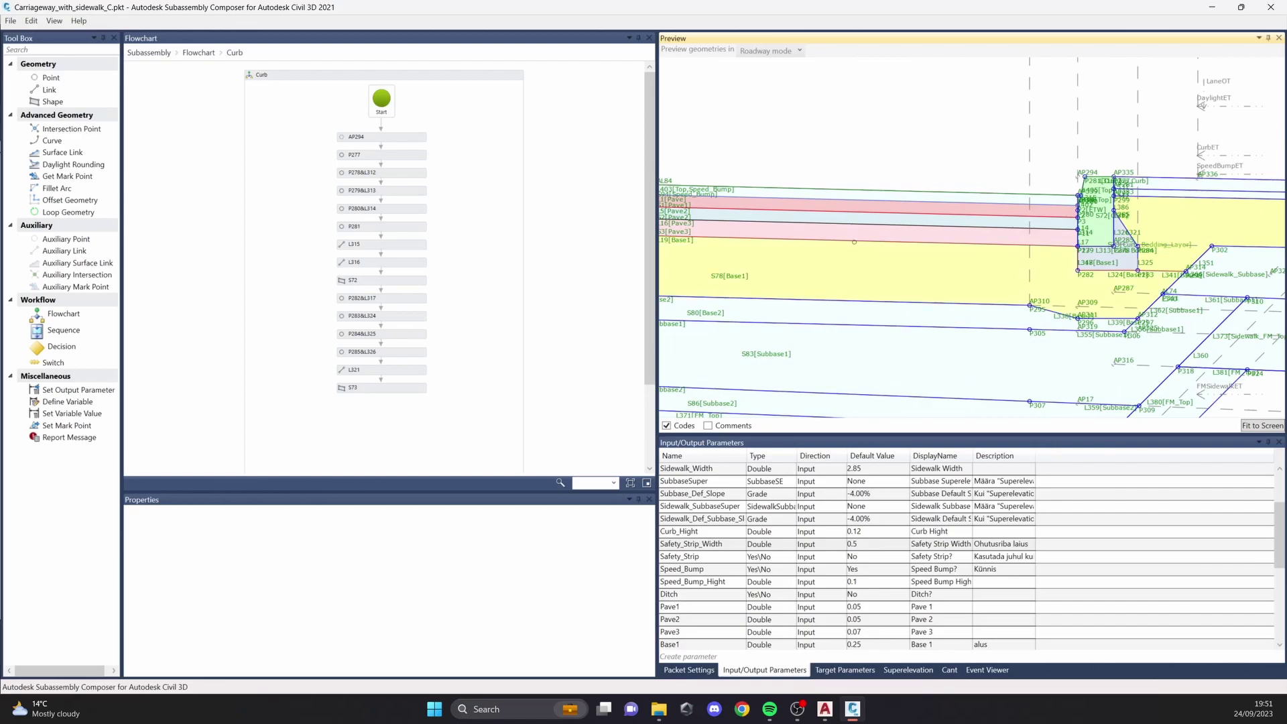
{"action": "middle_click_drag", "start_coordinate": [1006, 174], "coordinate": [847, 186]}
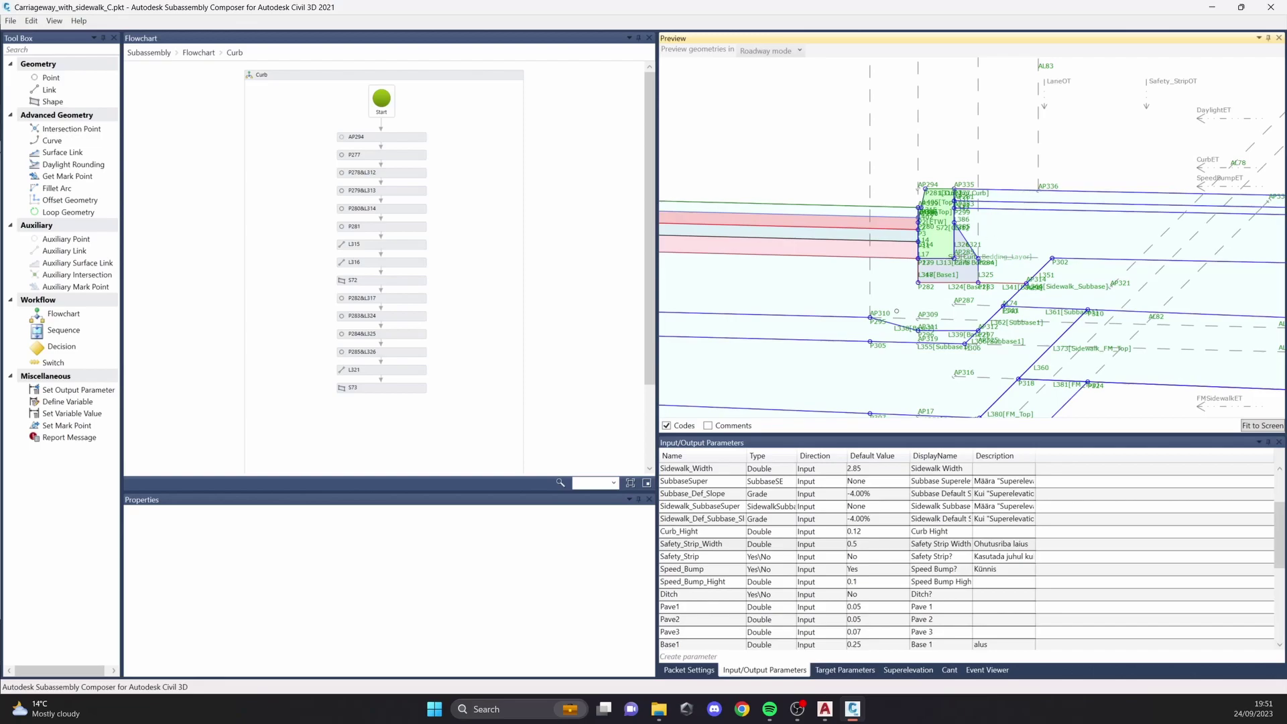
{"action": "middle_click_drag", "start_coordinate": [1057, 240], "coordinate": [938, 232]}
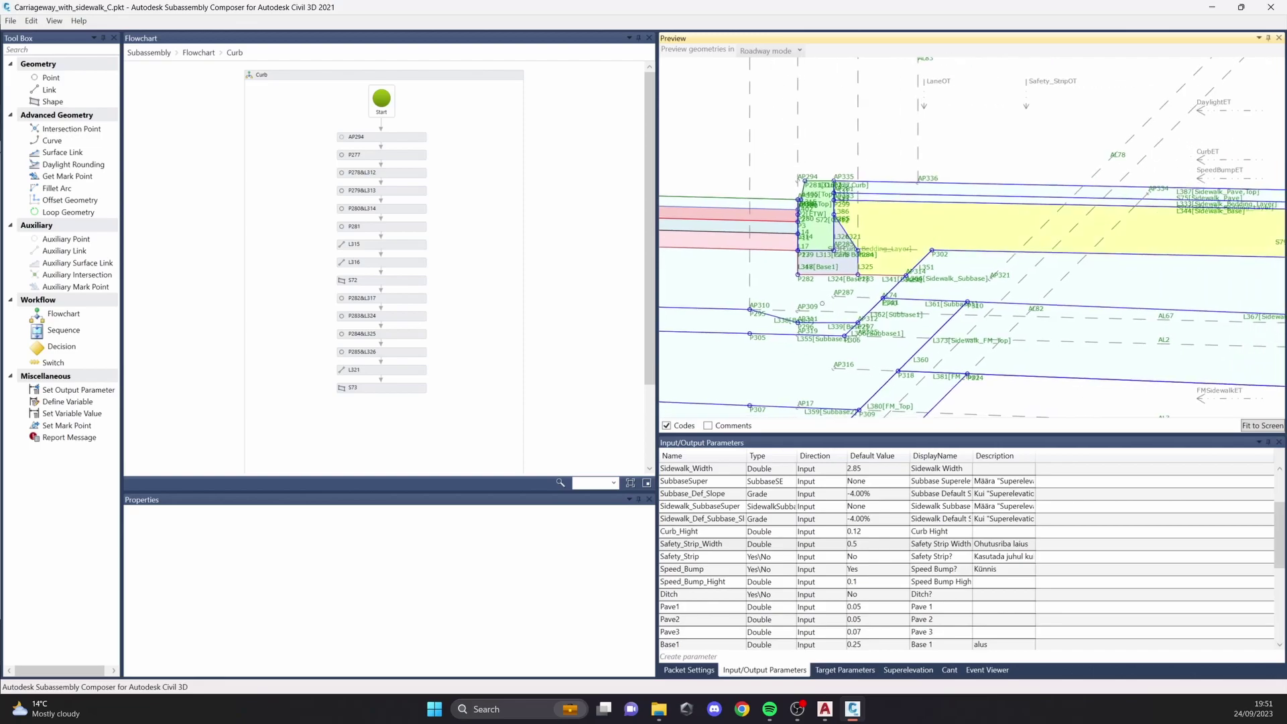
{"action": "middle_click_drag", "start_coordinate": [712, 263], "coordinate": [914, 251]}
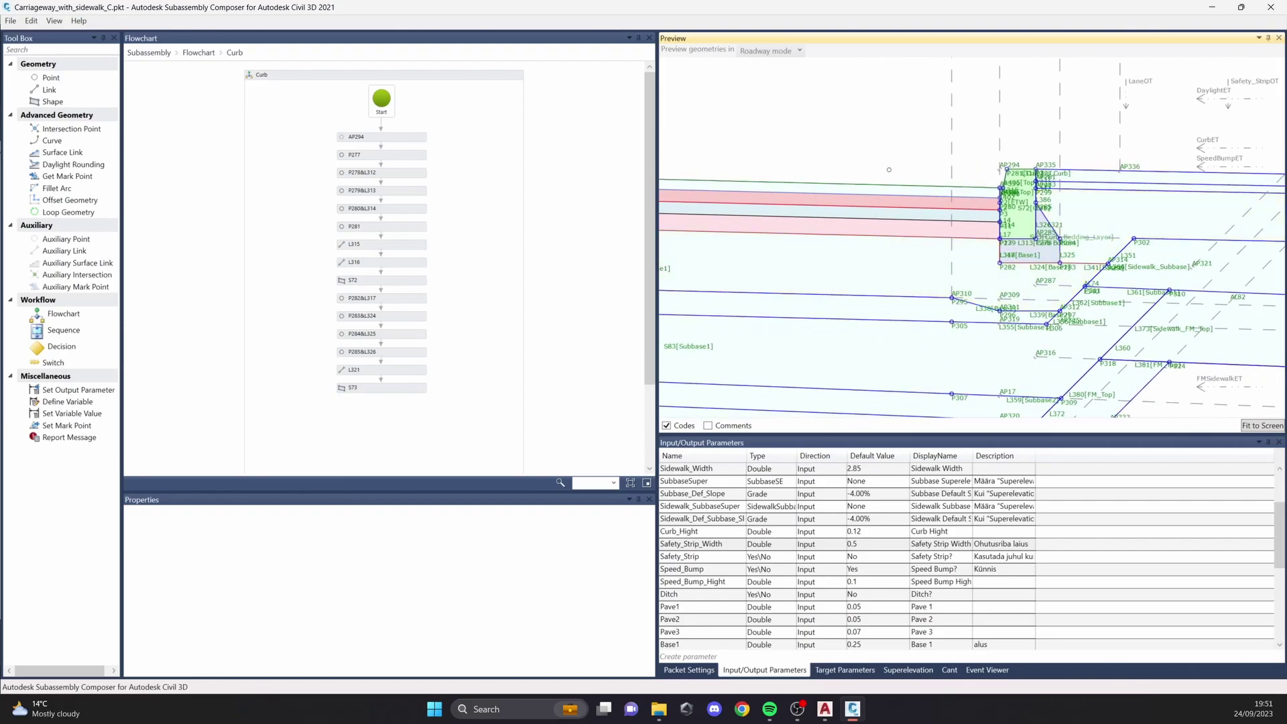
{"action": "left_click_drag", "start_coordinate": [1109, 229], "coordinate": [884, 268]}
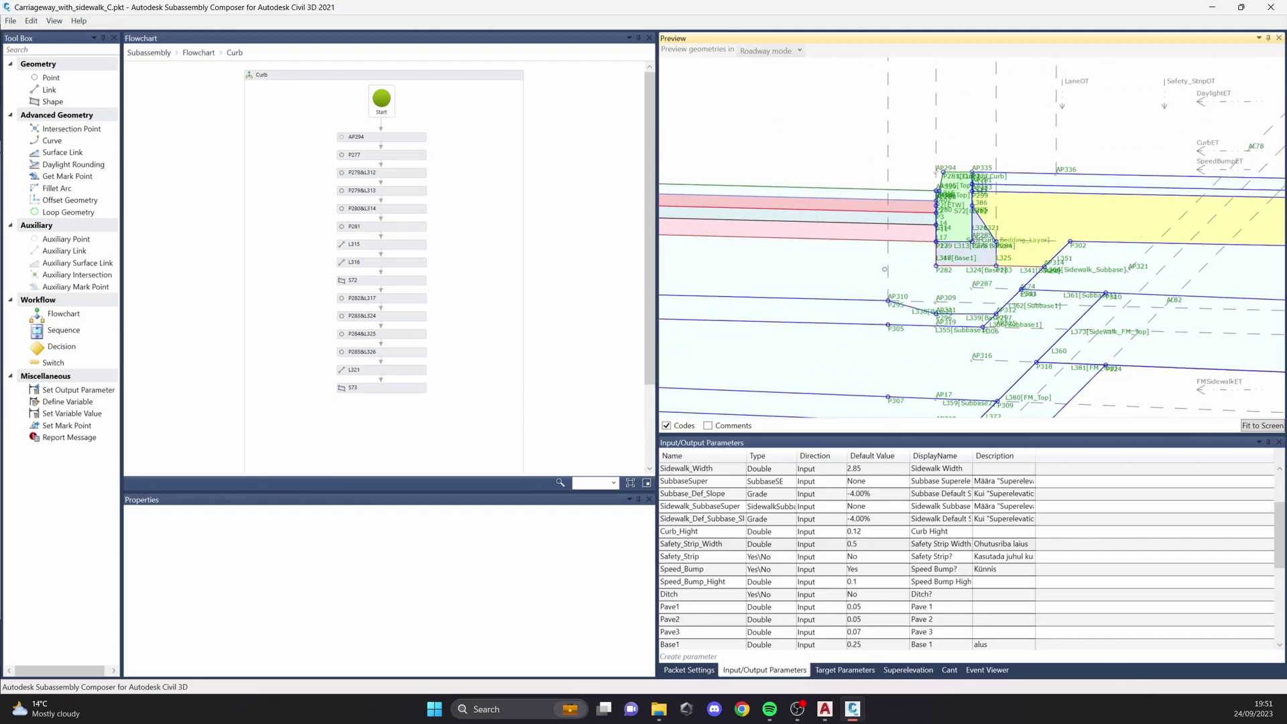
Step: Examine the Subbase1, Subbase2 and FM layers of the carriageway where they end below the curb
{"action": "scroll", "coordinate": [1034, 229], "scroll_direction": "down", "scroll_amount": 1}
{"action": "middle_click_drag", "start_coordinate": [1010, 341], "coordinate": [1031, 283]}
{"action": "scroll", "coordinate": [884, 329], "scroll_direction": "down", "scroll_amount": 1}
{"action": "scroll", "coordinate": [783, 307], "scroll_direction": "down", "scroll_amount": 1}
{"action": "scroll", "coordinate": [1031, 282], "scroll_direction": "down", "scroll_amount": 2}
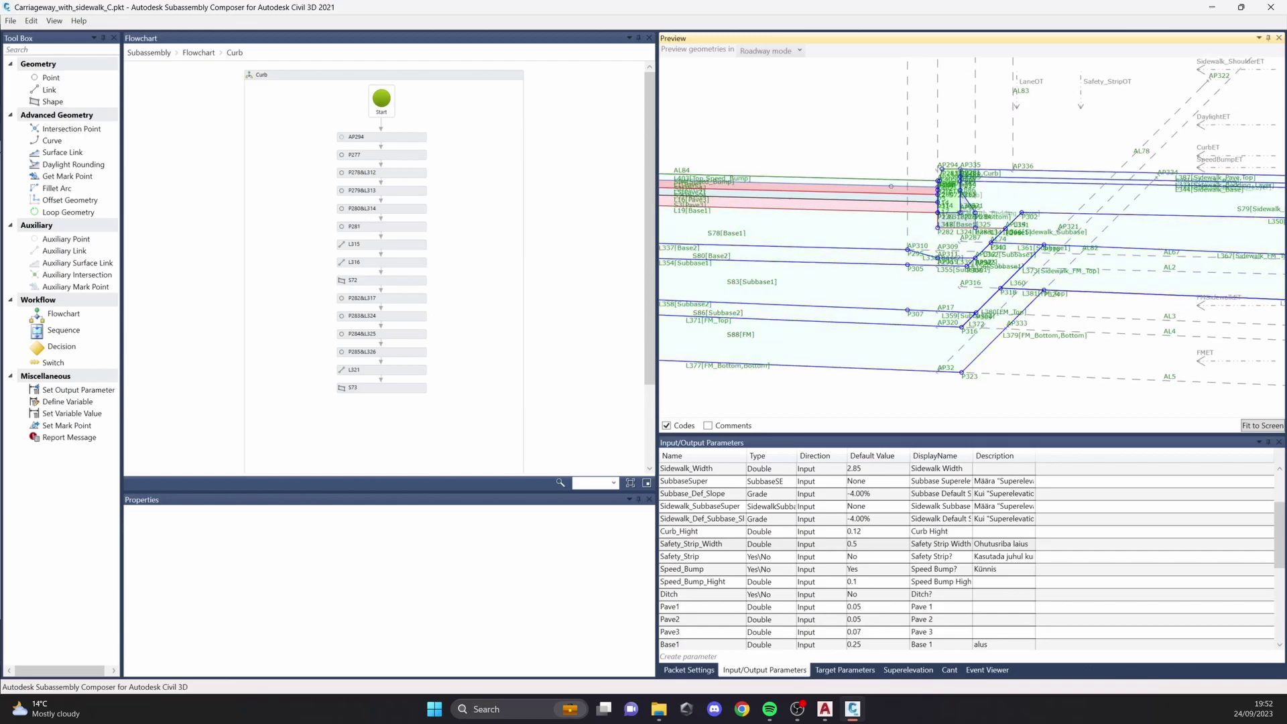
{"action": "scroll", "coordinate": [995, 235], "scroll_direction": "up", "scroll_amount": 2}
{"action": "middle_click_drag", "start_coordinate": [938, 300], "coordinate": [973, 264]}
{"action": "middle_click_drag", "start_coordinate": [1053, 263], "coordinate": [1037, 288]}
{"action": "scroll", "coordinate": [835, 273], "scroll_direction": "down", "scroll_amount": 1}
{"action": "scroll", "coordinate": [908, 283], "scroll_direction": "down", "scroll_amount": 3}
{"action": "scroll", "coordinate": [965, 265], "scroll_direction": "down", "scroll_amount": 2}
{"action": "scroll", "coordinate": [904, 232], "scroll_direction": "down", "scroll_amount": 1}
{"action": "scroll", "coordinate": [1018, 308], "scroll_direction": "up", "scroll_amount": 3}
{"action": "scroll", "coordinate": [880, 272], "scroll_direction": "up", "scroll_amount": 1}
{"action": "scroll", "coordinate": [884, 268], "scroll_direction": "up", "scroll_amount": 1}
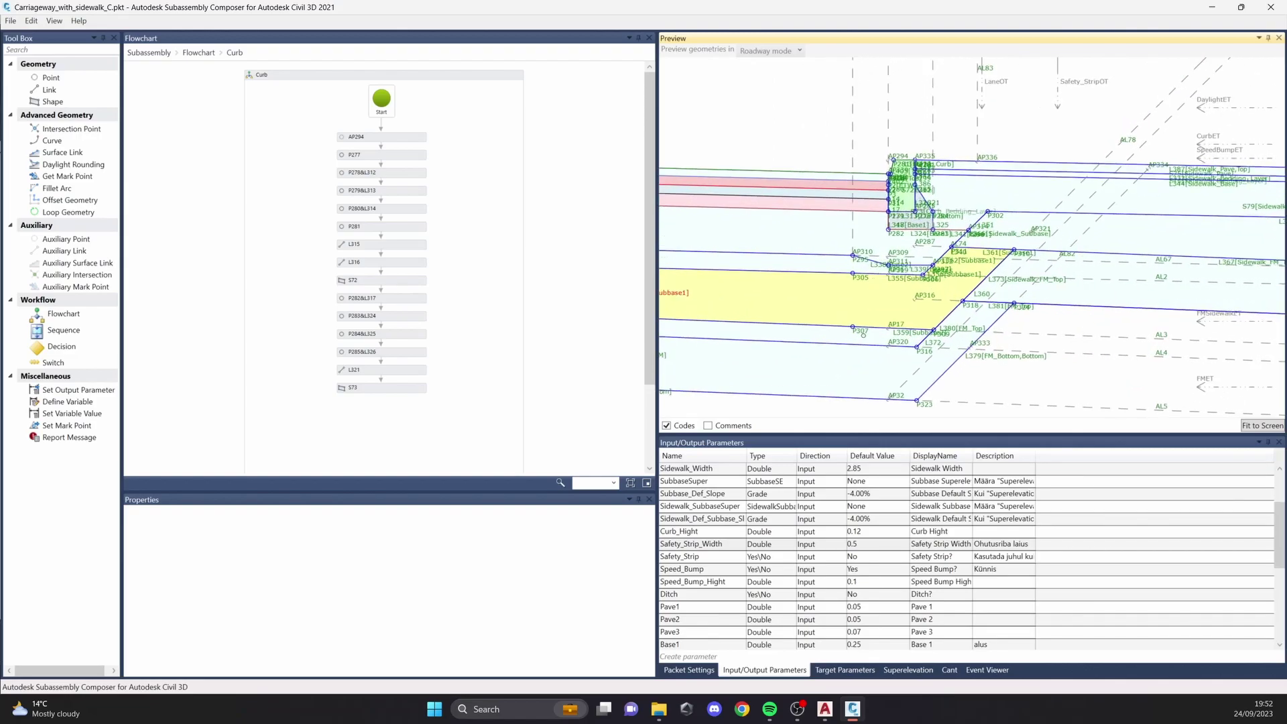
Step: Examine the Sidewalk_Subbase and Sidewalk_FM layers and their junction with the carriageway layers
{"action": "scroll", "coordinate": [975, 290], "scroll_direction": "up", "scroll_amount": 2}
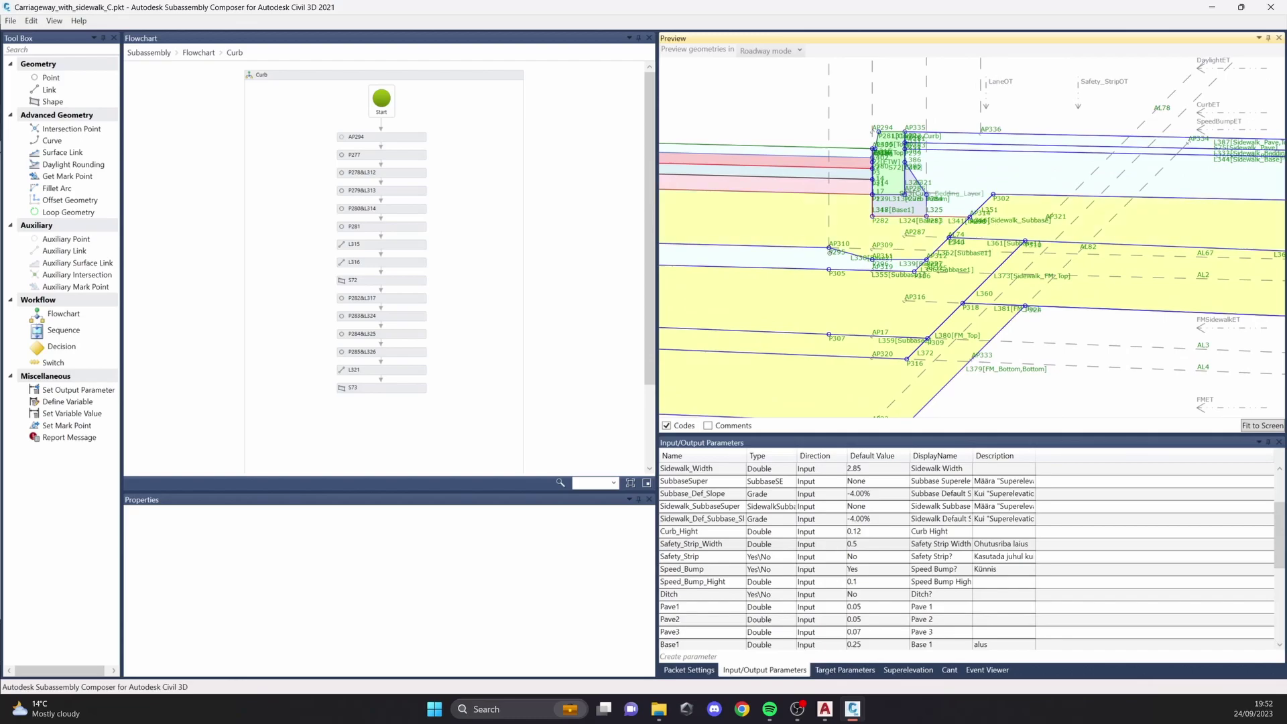
{"action": "scroll", "coordinate": [1069, 274], "scroll_direction": "down", "scroll_amount": 1}
{"action": "middle_click_drag", "start_coordinate": [1069, 274], "coordinate": [900, 286]}
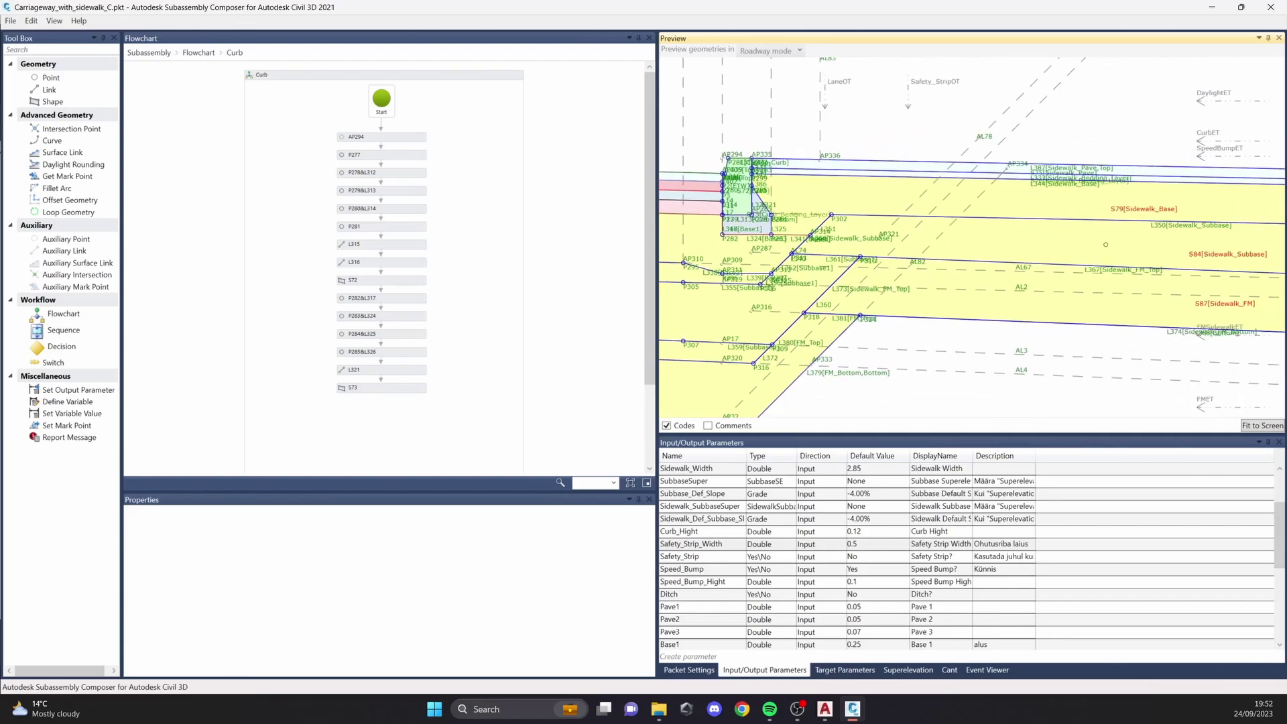
{"action": "middle_click_drag", "start_coordinate": [1106, 246], "coordinate": [890, 265]}
{"action": "middle_click_drag", "start_coordinate": [1023, 175], "coordinate": [963, 163]}
{"action": "scroll", "coordinate": [758, 205], "scroll_direction": "down", "scroll_amount": 1}
{"action": "middle_click_drag", "start_coordinate": [757, 205], "coordinate": [1103, 210]}
{"action": "middle_click_drag", "start_coordinate": [927, 267], "coordinate": [1025, 278]}
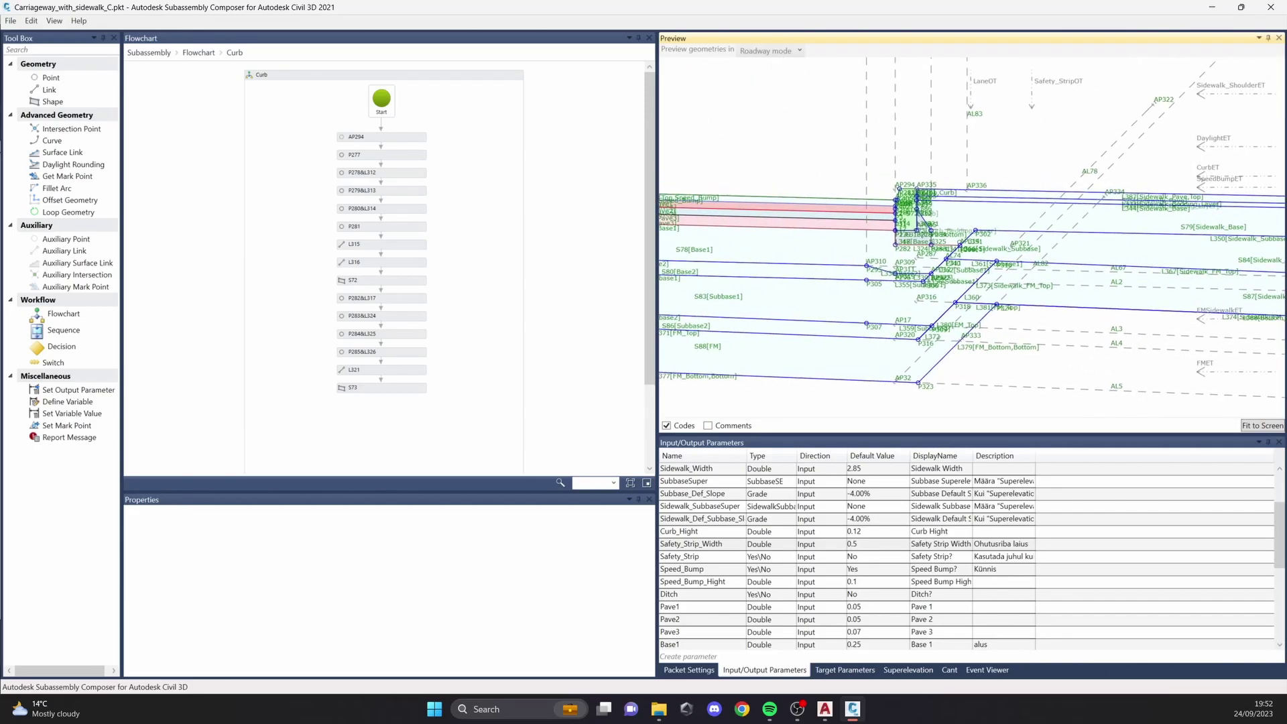
Step: Return to the main flowchart and inspect the condition of the speed bump decision and its branches
{"action": "left_click", "coordinate": [199, 53]}
{"action": "left_click_drag", "start_coordinate": [301, 470], "coordinate": [560, 456]}
{"action": "scroll", "coordinate": [983, 235], "scroll_direction": "down", "scroll_amount": 2}
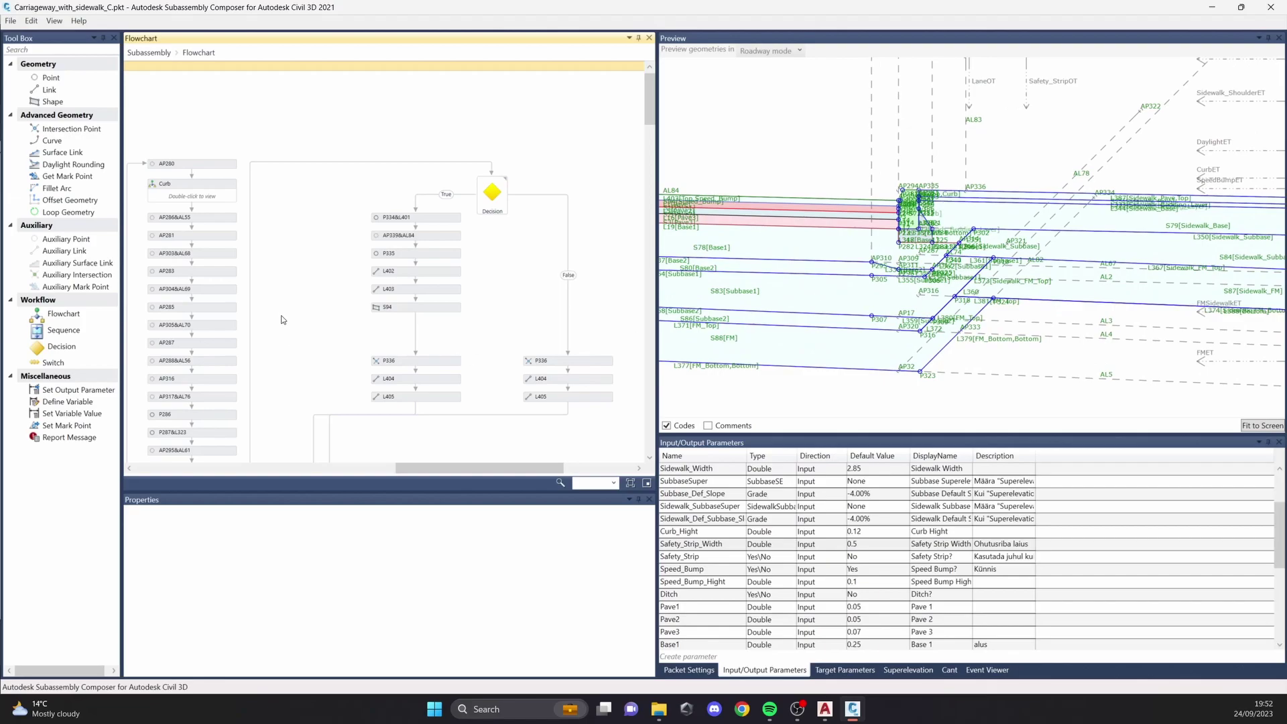
{"action": "left_click_drag", "start_coordinate": [440, 468], "coordinate": [493, 457]}
{"action": "scroll", "coordinate": [312, 341], "scroll_direction": "down", "scroll_amount": 6}
{"action": "scroll", "coordinate": [385, 369], "scroll_direction": "up", "scroll_amount": 6}
{"action": "left_click", "coordinate": [444, 198]}
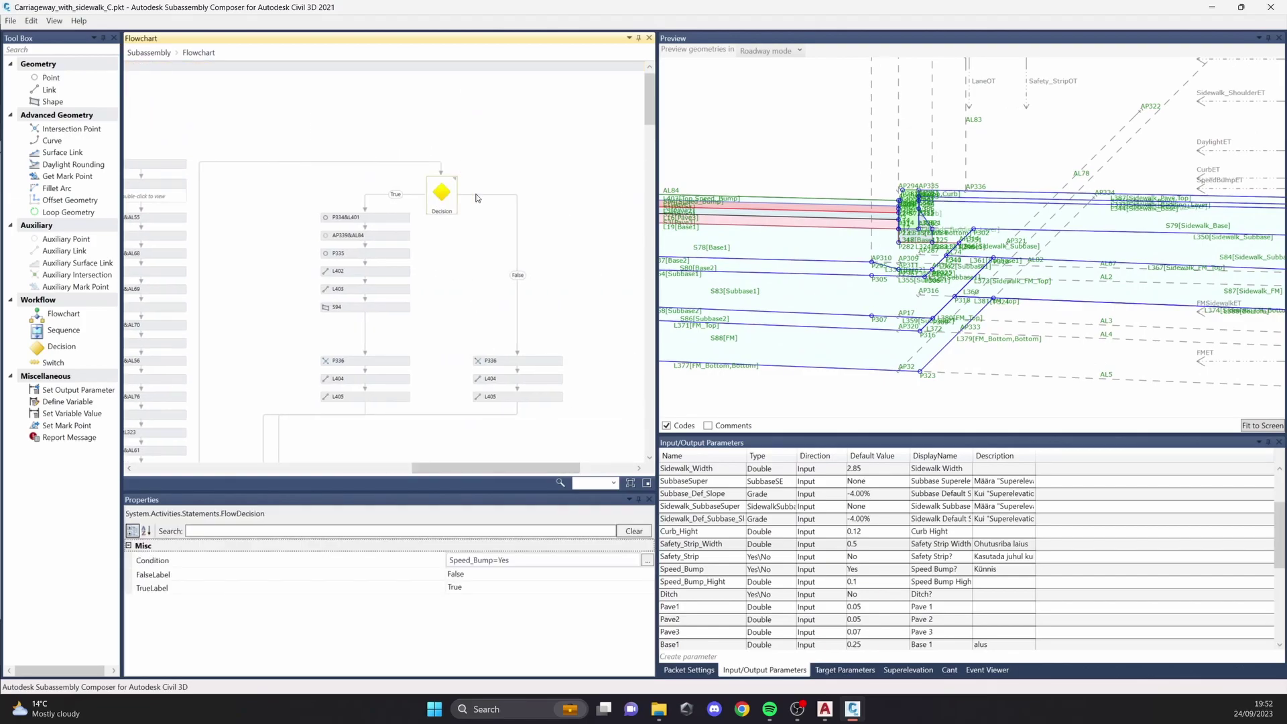
{"action": "mouse_move", "coordinate": [434, 469]}
{"action": "left_mouse_down"}
{"action": "mouse_move", "coordinate": [288, 470]}
{"action": "mouse_move", "coordinate": [453, 469]}
{"action": "left_mouse_up"}
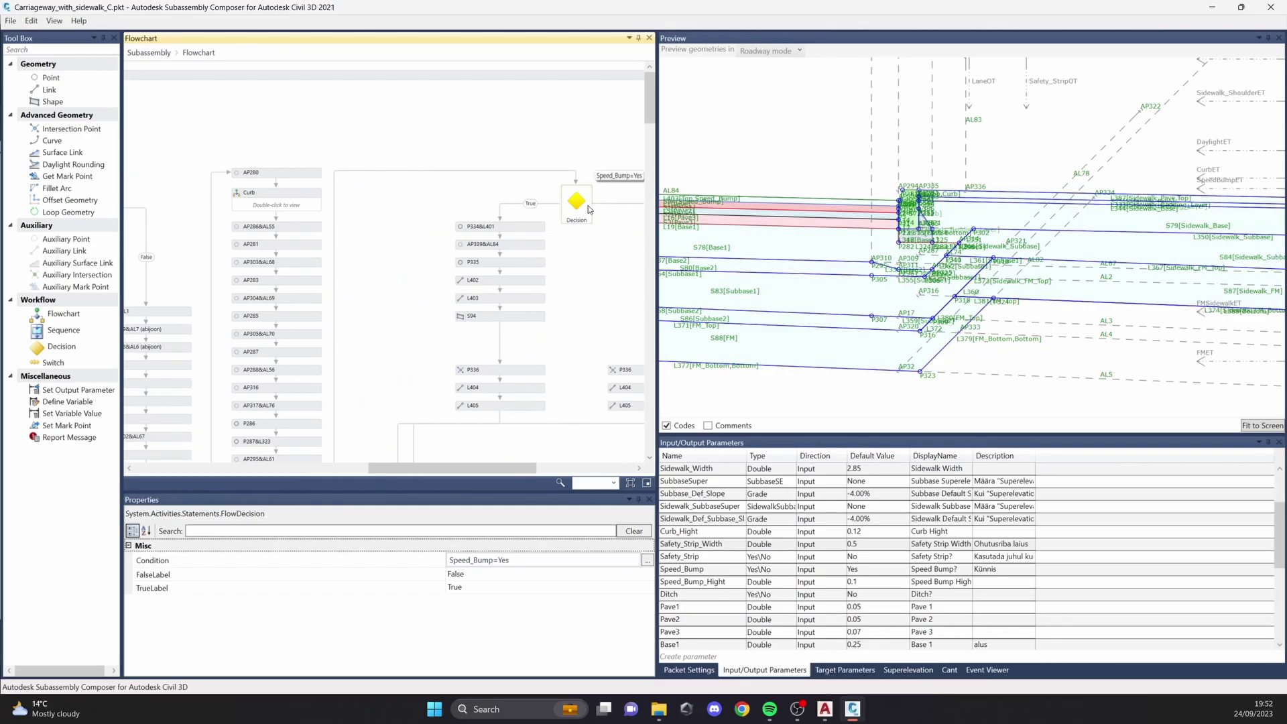
{"action": "scroll", "coordinate": [539, 413], "scroll_direction": "down", "scroll_amount": 2}
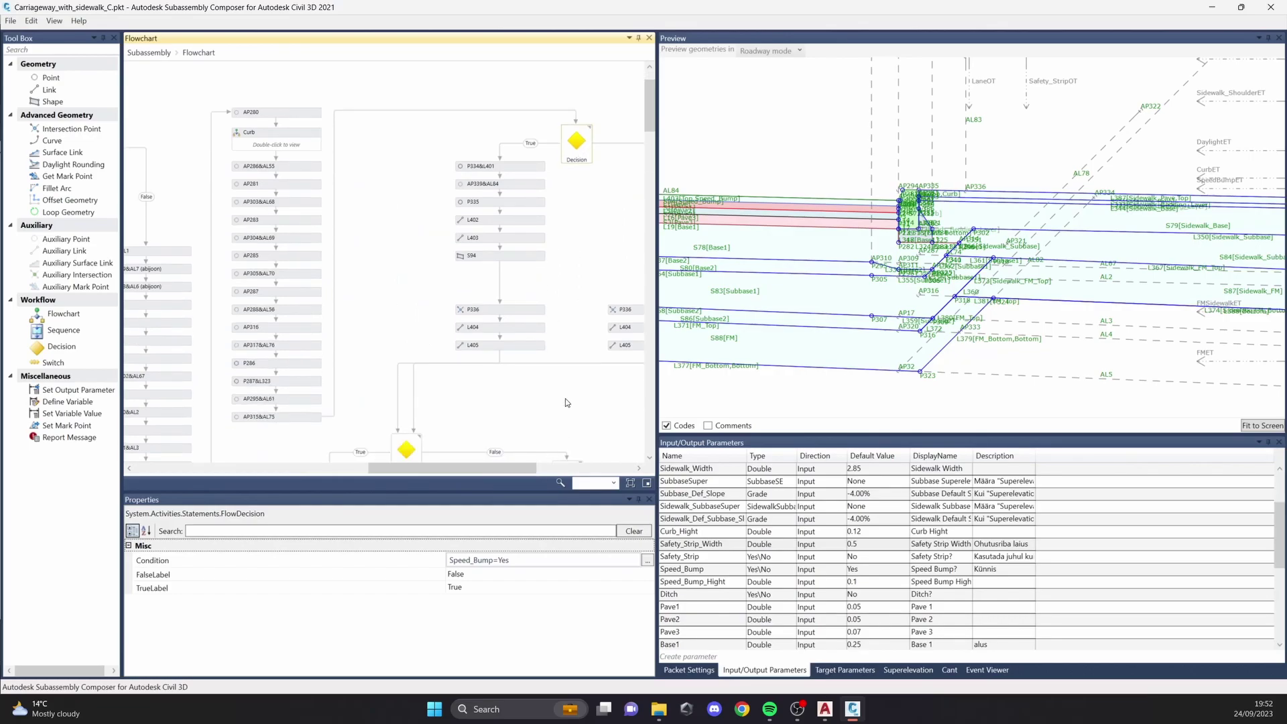
Step: Inspect links L404 and L405 at the end of the speed bump decision's True branch
{"action": "left_click_drag", "start_coordinate": [521, 469], "coordinate": [472, 475]}
{"action": "left_click", "coordinate": [538, 327]}
{"action": "left_click", "coordinate": [542, 344]}
{"action": "scroll", "coordinate": [477, 412], "scroll_direction": "down", "scroll_amount": 1, "text": "ctrl"}
{"action": "scroll", "coordinate": [477, 434], "scroll_direction": "up", "scroll_amount": 2}
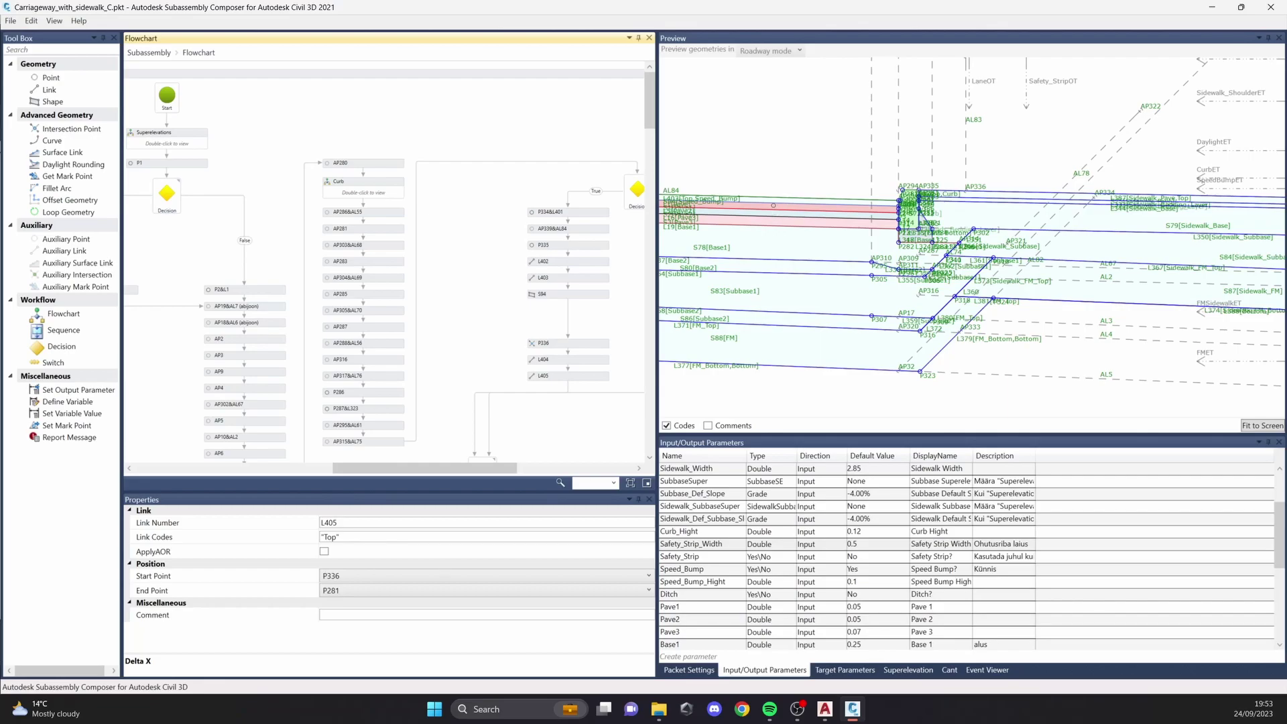
Step: Examine the layers around the curb in the preview and the auxiliary point column following the Curb flowchart
{"action": "scroll", "coordinate": [822, 215], "scroll_direction": "down", "scroll_amount": 2}
{"action": "middle_click_drag", "start_coordinate": [955, 205], "coordinate": [975, 261]}
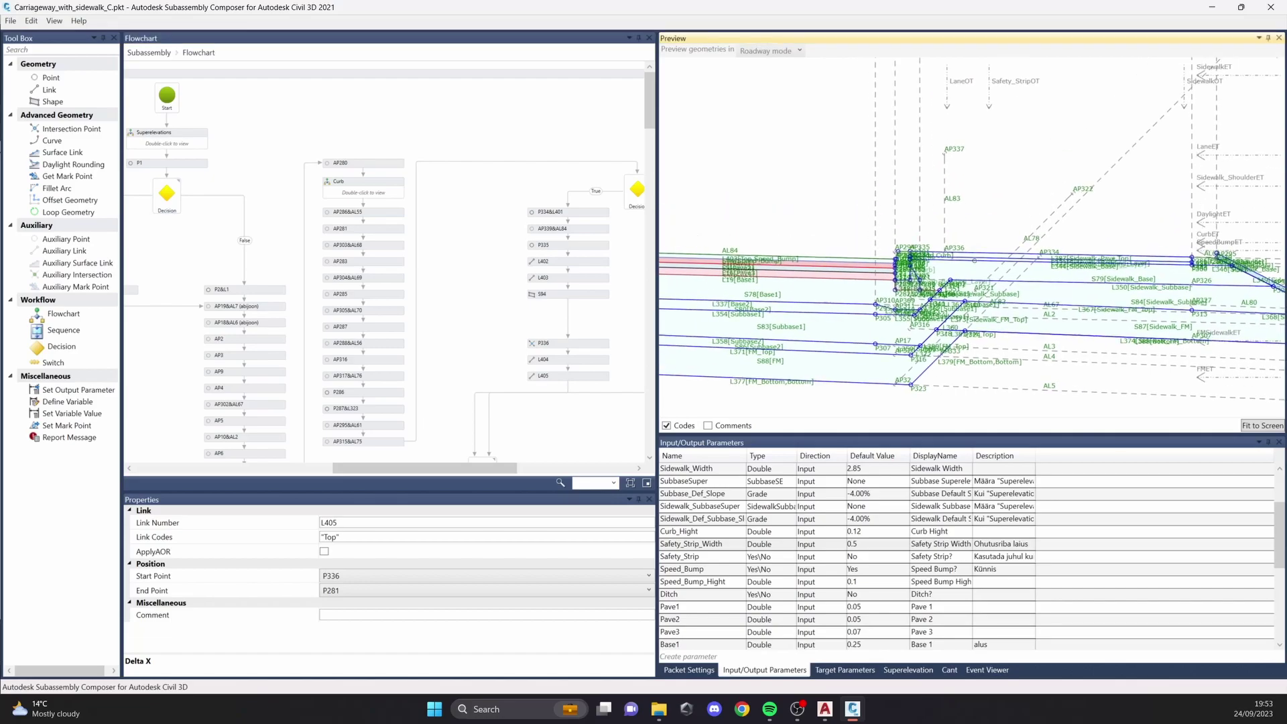
{"action": "scroll", "coordinate": [909, 281], "scroll_direction": "up", "scroll_amount": 3}
{"action": "scroll", "coordinate": [909, 281], "scroll_direction": "down", "scroll_amount": 1}
{"action": "left_click_drag", "start_coordinate": [497, 470], "coordinate": [503, 473]}
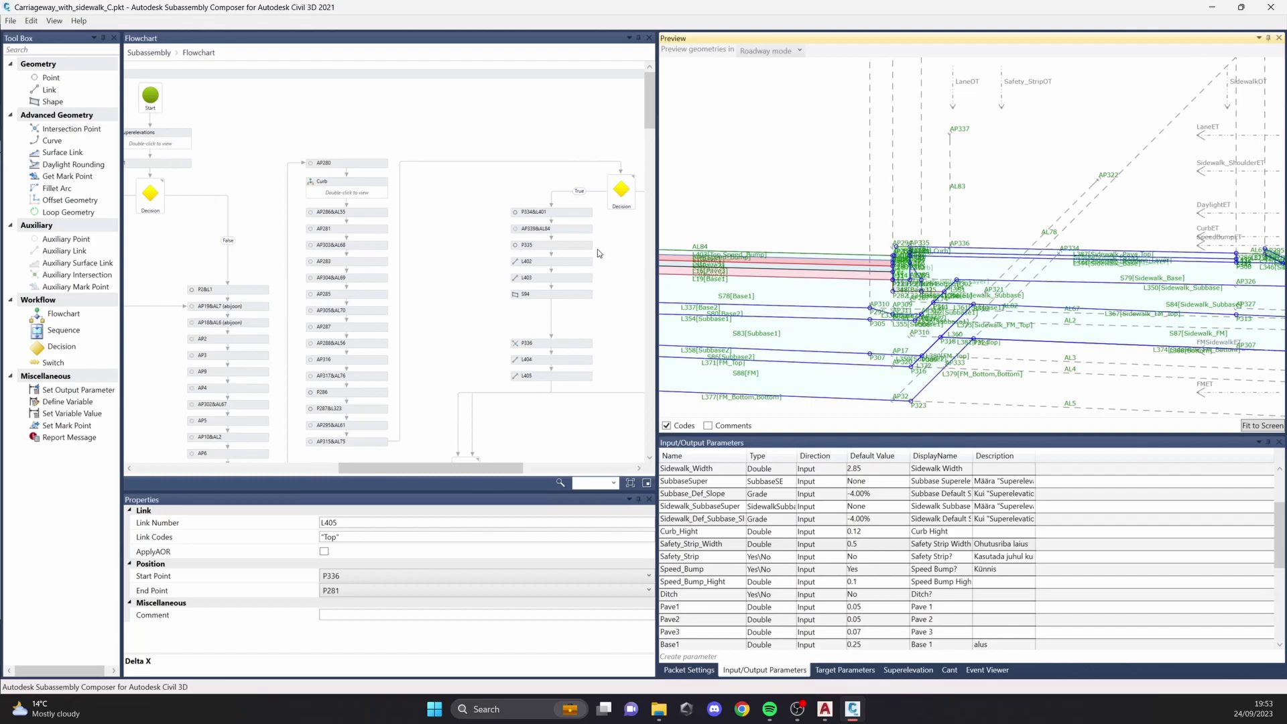
{"action": "left_click_drag", "start_coordinate": [495, 476], "coordinate": [455, 467]}
{"action": "scroll", "coordinate": [327, 358], "scroll_direction": "down", "scroll_amount": 1}
{"action": "scroll", "coordinate": [328, 267], "scroll_direction": "down", "scroll_amount": 1}
{"action": "scroll", "coordinate": [329, 267], "scroll_direction": "up", "scroll_amount": 2}
{"action": "scroll", "coordinate": [404, 229], "scroll_direction": "down", "scroll_amount": 2}
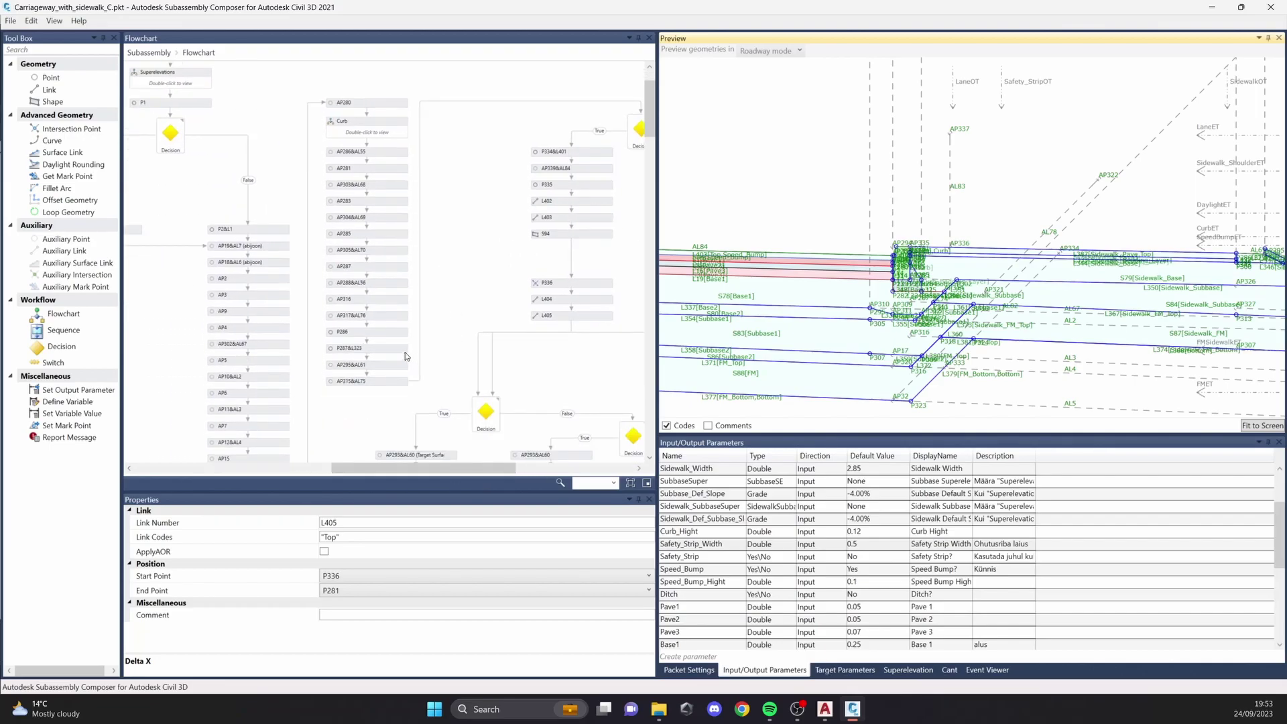
Step: Examine the layers beside the curb in the preview and scan the main flowchart from the Curb column to the layer flowcharts
{"action": "middle_click_drag", "start_coordinate": [872, 301], "coordinate": [996, 292]}
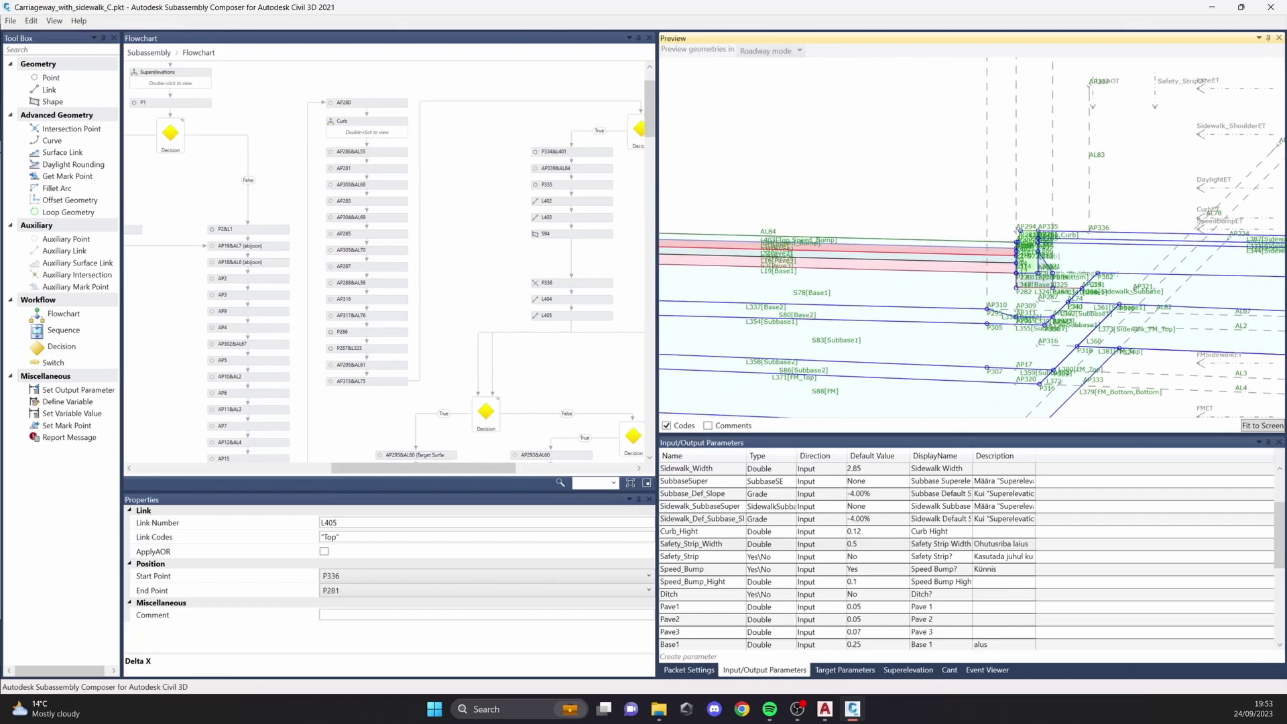
{"action": "scroll", "coordinate": [547, 371], "scroll_direction": "up", "scroll_amount": 2}
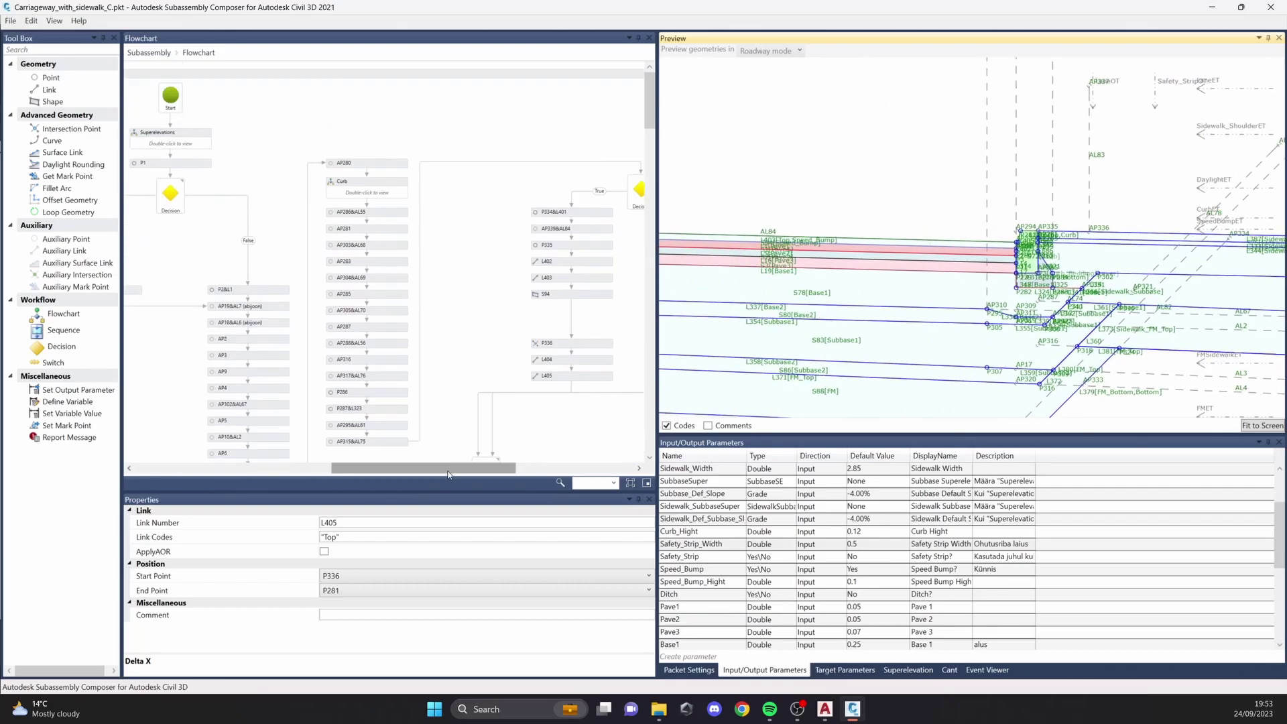
{"action": "left_click_drag", "start_coordinate": [446, 467], "coordinate": [465, 464]}
{"action": "scroll", "coordinate": [371, 314], "scroll_direction": "down", "scroll_amount": 3}
{"action": "scroll", "coordinate": [428, 393], "scroll_direction": "down", "scroll_amount": 6}
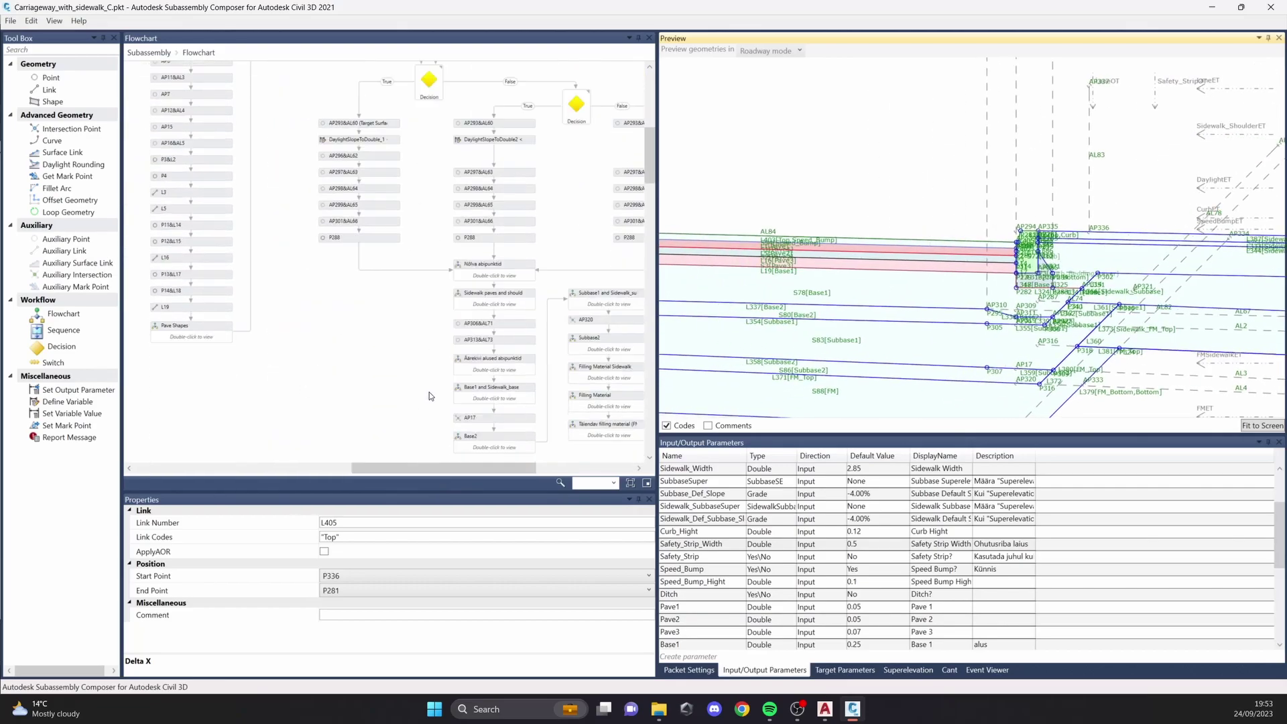
{"action": "scroll", "coordinate": [427, 393], "scroll_direction": "up", "scroll_amount": 10}
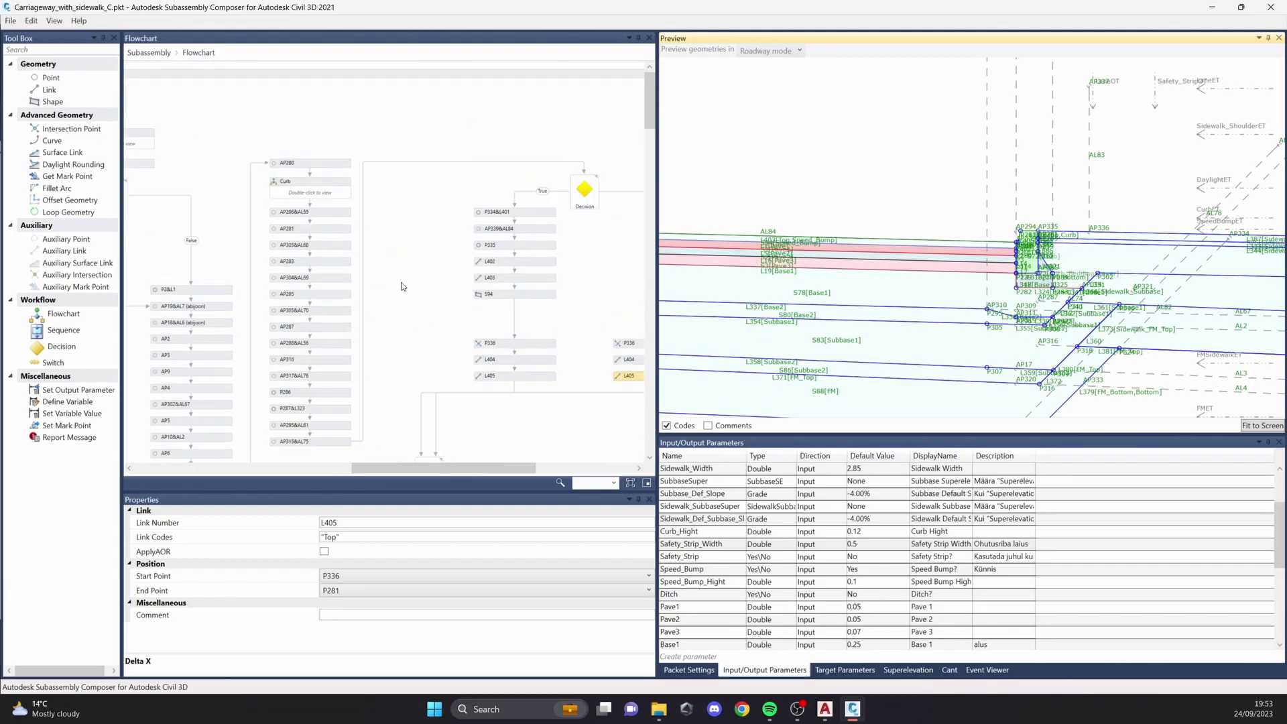
{"action": "left_click_drag", "start_coordinate": [443, 467], "coordinate": [400, 467]}
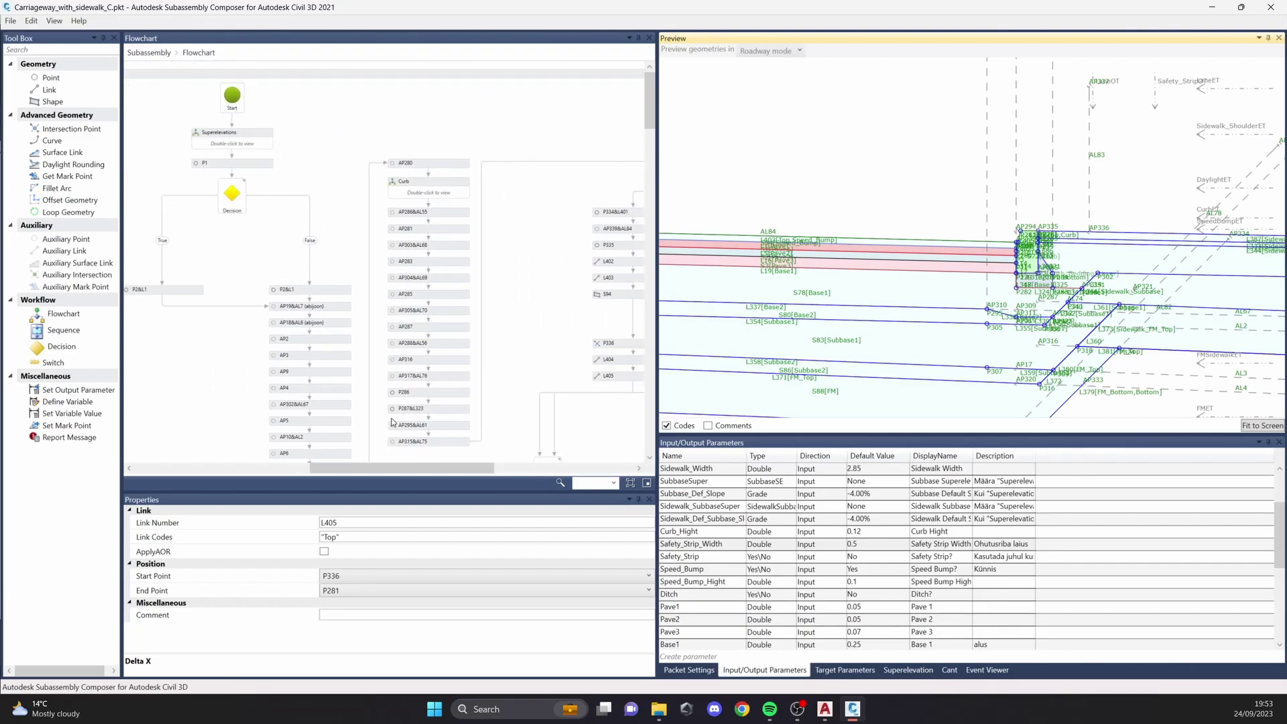
Step: Inspect the auxiliary point with link AL7 built from P1 and the one with AL75 built from P286
{"action": "left_click", "coordinate": [338, 306]}
{"action": "scroll", "coordinate": [465, 425], "scroll_direction": "down", "scroll_amount": 2}
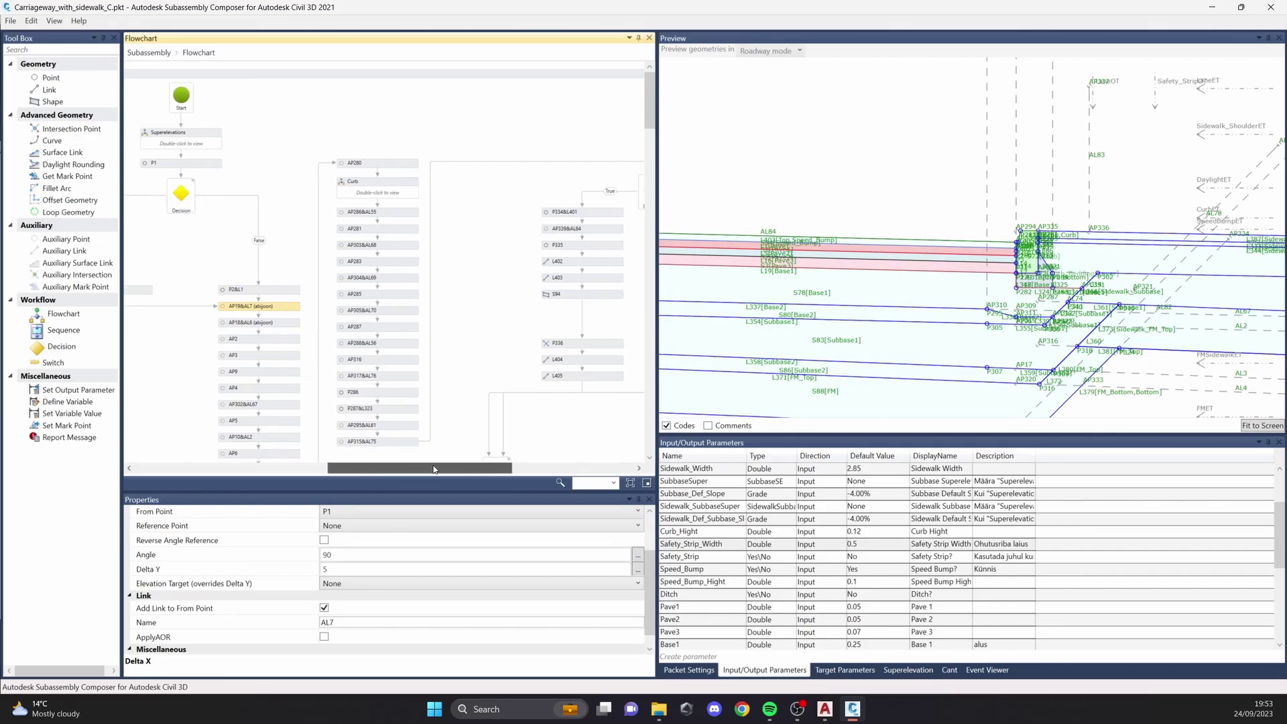
{"action": "scroll", "coordinate": [466, 425], "scroll_direction": "right", "scroll_amount": 2}
{"action": "scroll", "coordinate": [399, 325], "scroll_direction": "up", "scroll_amount": 3}
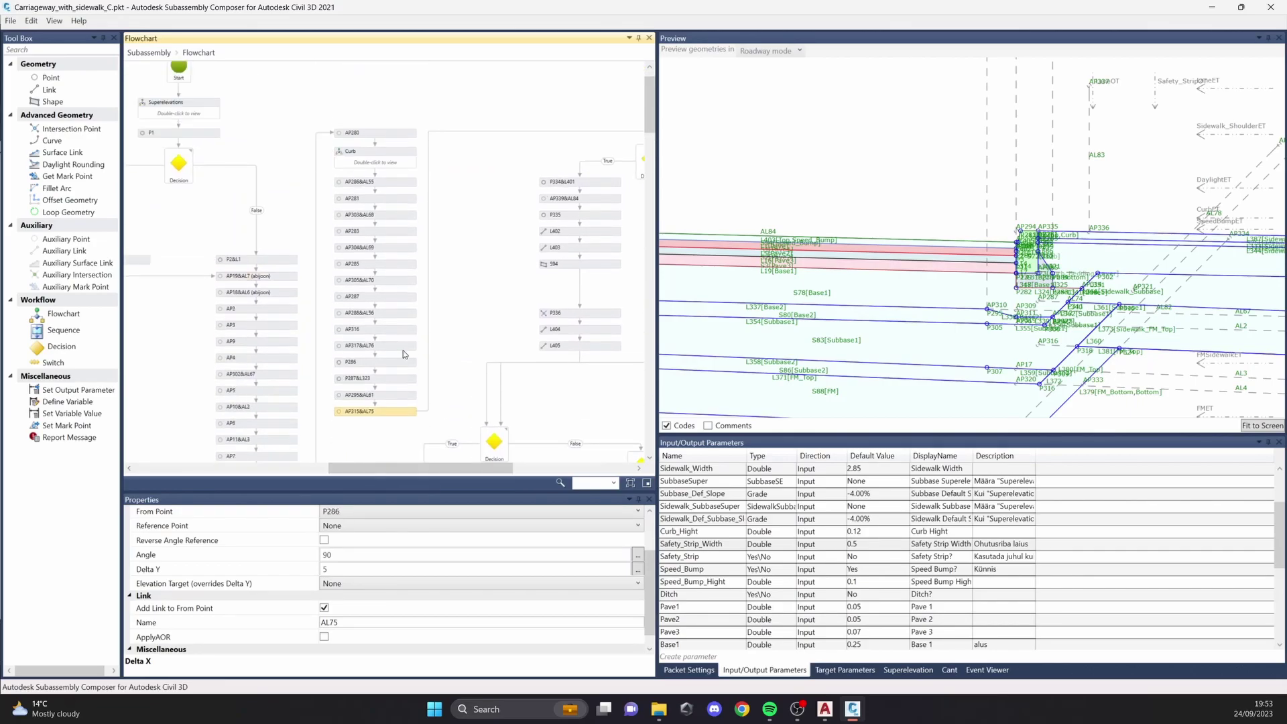
{"action": "left_click_drag", "start_coordinate": [444, 466], "coordinate": [409, 466]}
{"action": "scroll", "coordinate": [278, 199], "scroll_direction": "up", "scroll_amount": 1}
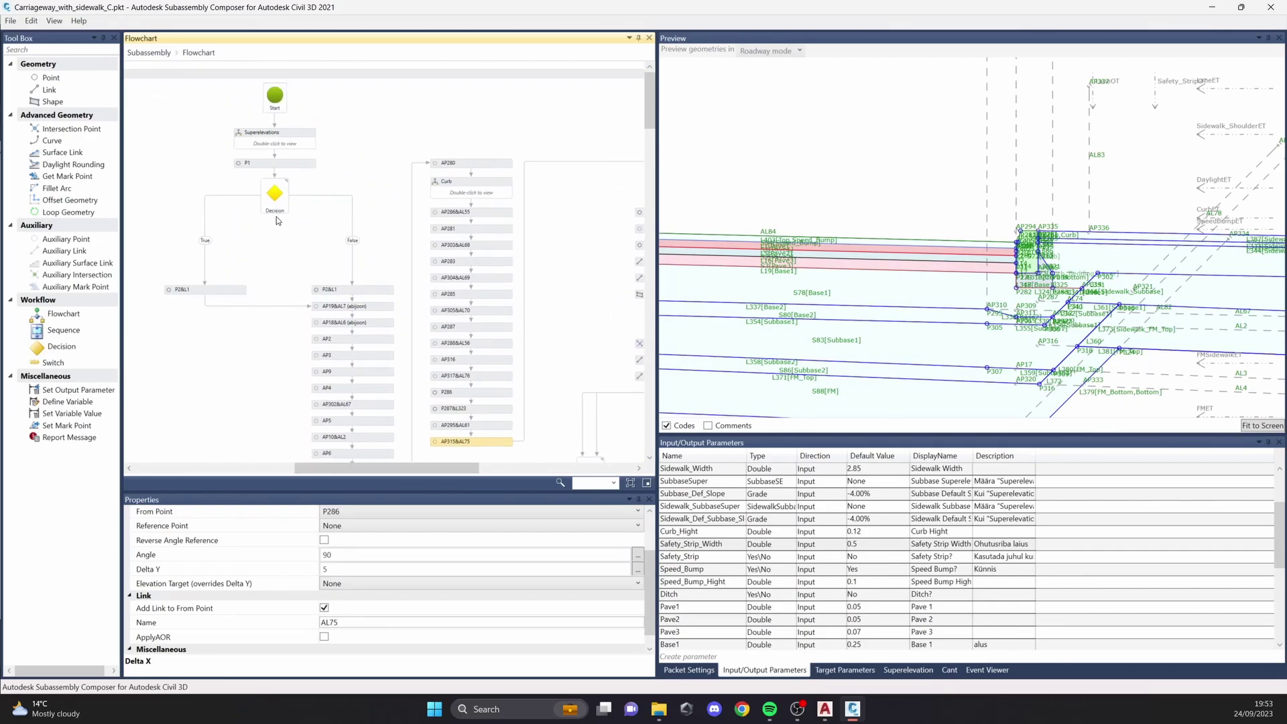
Step: Inspect the condition of the decision following P1 and trace the flowchart through the Curb column to the next decision's True branch
{"action": "left_click", "coordinate": [274, 209]}
{"action": "mouse_move", "coordinate": [402, 473]}
{"action": "left_mouse_down"}
{"action": "mouse_move", "coordinate": [497, 473]}
{"action": "mouse_move", "coordinate": [388, 469]}
{"action": "left_mouse_up"}
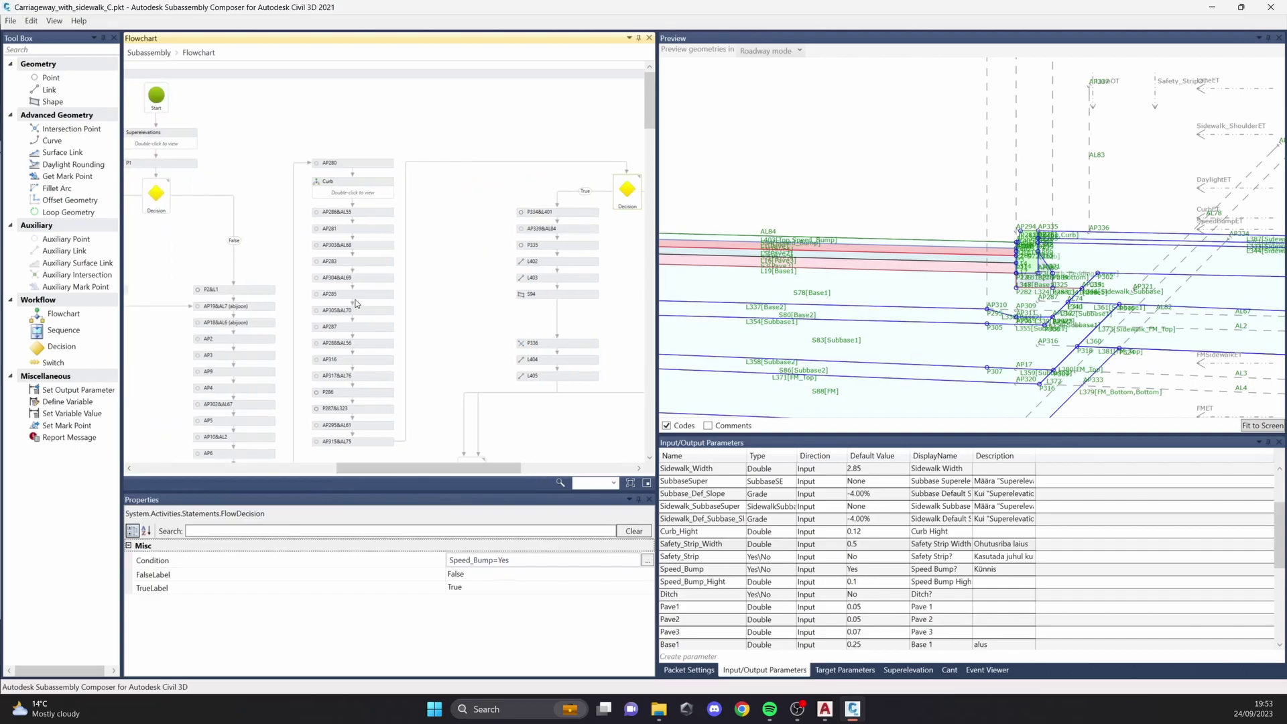
{"action": "scroll", "coordinate": [593, 236], "scroll_direction": "down", "scroll_amount": 3}
{"action": "scroll", "coordinate": [583, 228], "scroll_direction": "up", "scroll_amount": 1}
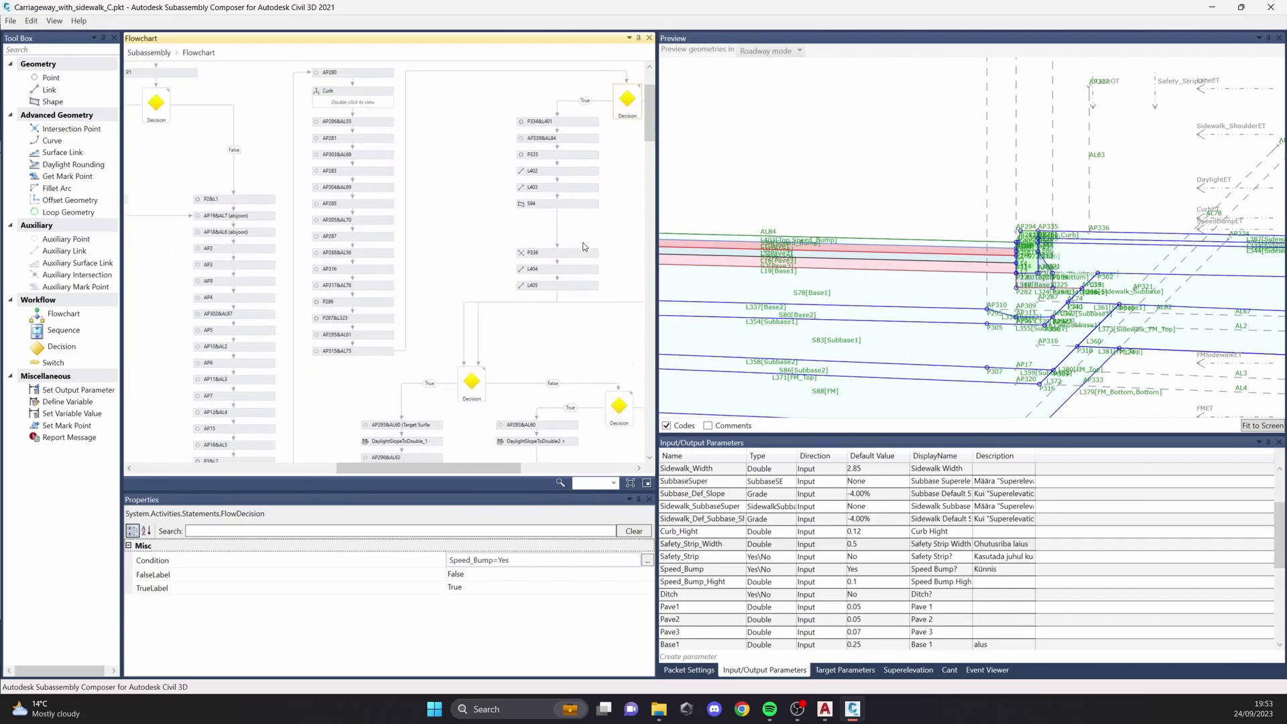
{"action": "scroll", "coordinate": [536, 424], "scroll_direction": "left", "scroll_amount": 5}
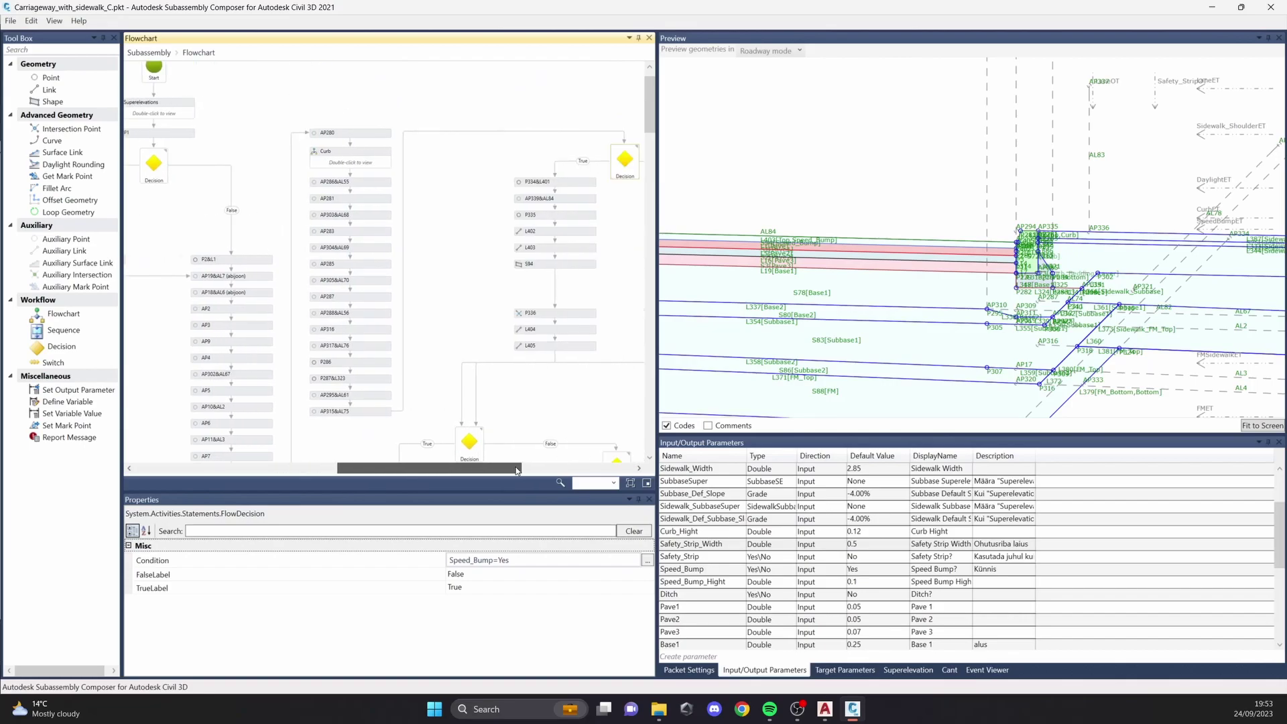
{"action": "scroll", "coordinate": [445, 445], "scroll_direction": "right", "scroll_amount": 6}
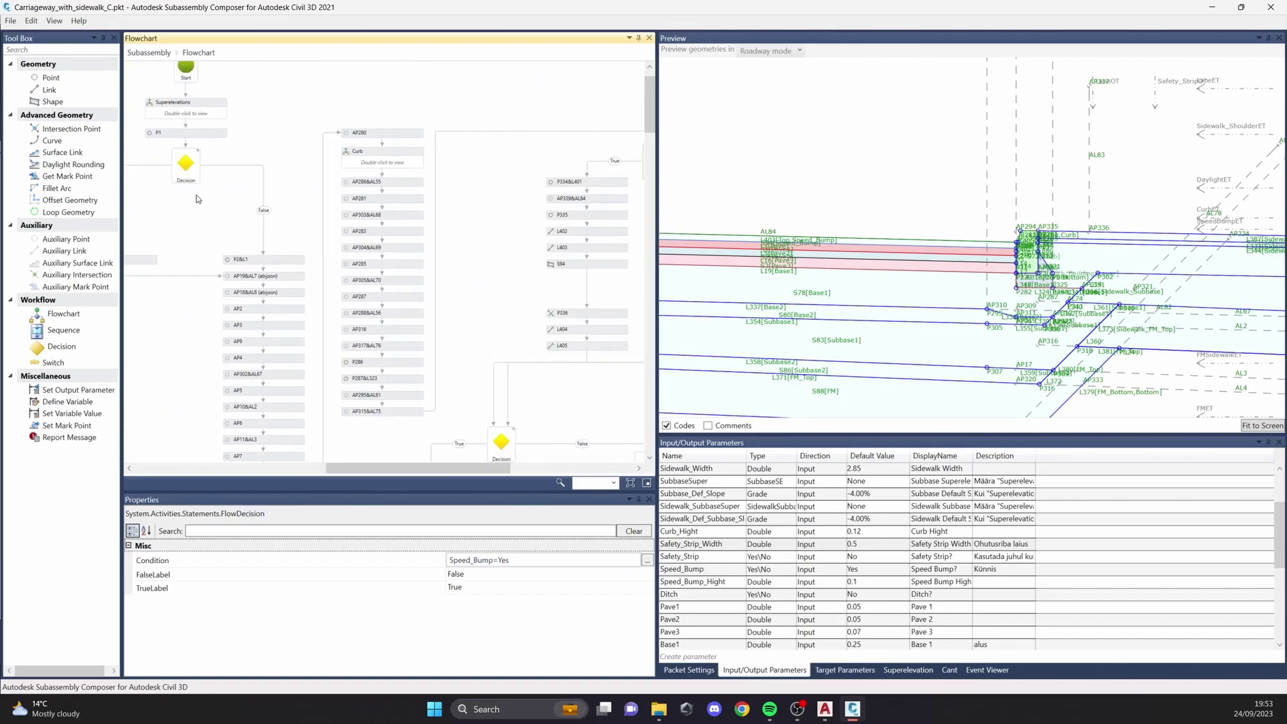
{"action": "scroll", "coordinate": [273, 255], "scroll_direction": "left", "scroll_amount": 2}
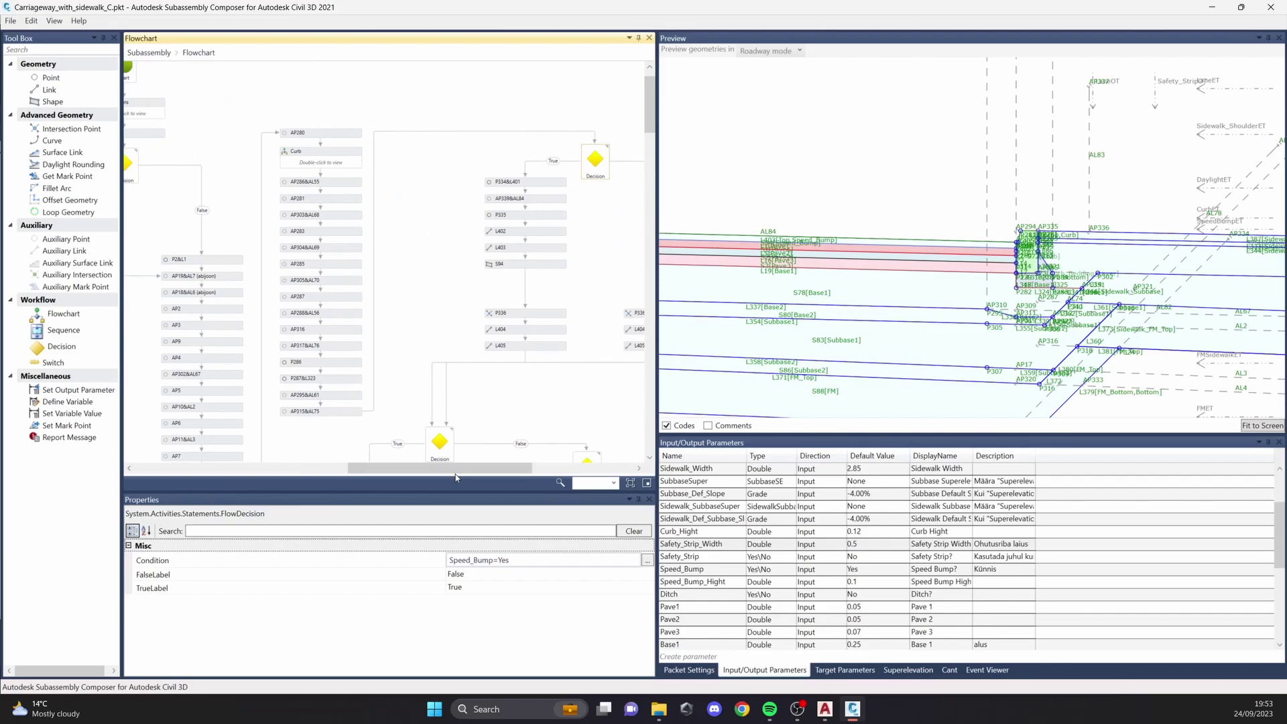
{"action": "scroll", "coordinate": [499, 469], "scroll_direction": "right", "scroll_amount": 4}
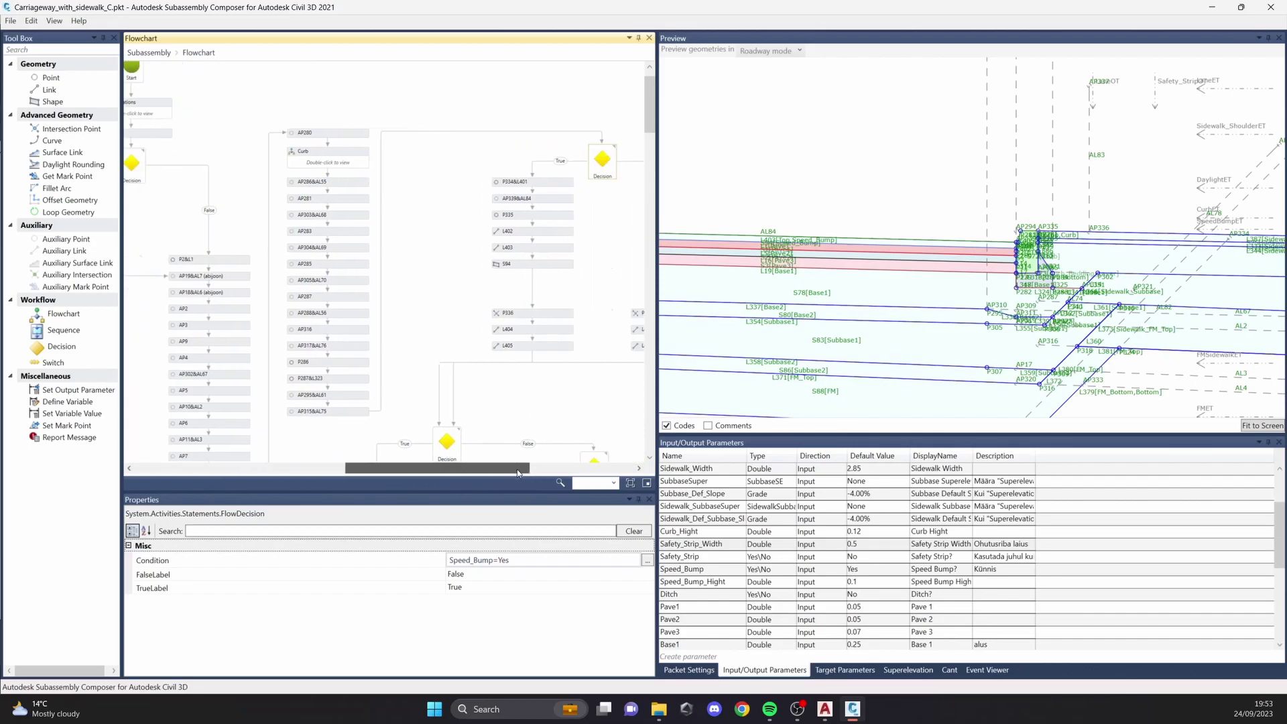
Step: Inspect the condition of the decision below the speed bump branches, where the daylight branches start
{"action": "scroll", "coordinate": [561, 367], "scroll_direction": "down", "scroll_amount": 5}
{"action": "left_click", "coordinate": [370, 236]}
{"action": "scroll", "coordinate": [371, 232], "scroll_direction": "down", "scroll_amount": 1}
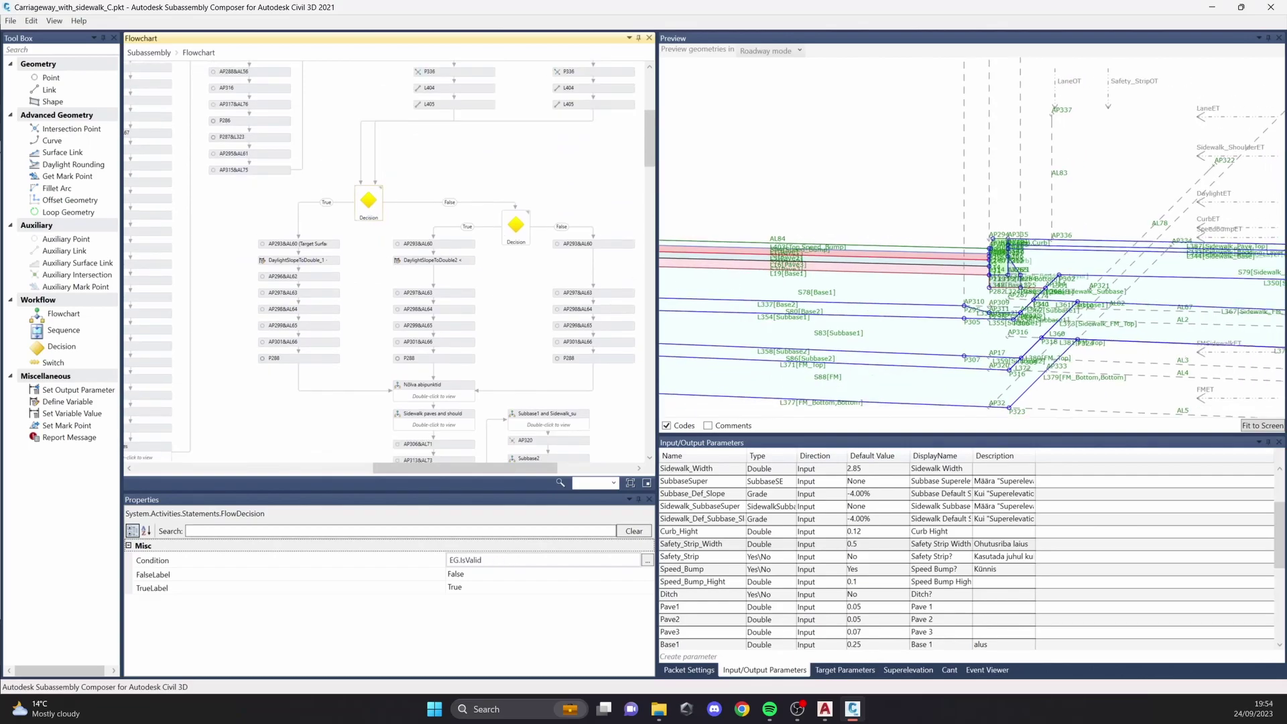
Step: Show the target parameters and examine the sidewalk shoulder and daylight slope in the preview
{"action": "left_click", "coordinate": [861, 674]}
{"action": "scroll", "coordinate": [970, 313], "scroll_direction": "down", "scroll_amount": 1}
{"action": "middle_click_drag", "start_coordinate": [970, 313], "coordinate": [755, 312]}
{"action": "middle_click_drag", "start_coordinate": [1072, 315], "coordinate": [932, 316]}
{"action": "scroll", "coordinate": [928, 318], "scroll_direction": "down", "scroll_amount": 1}
{"action": "scroll", "coordinate": [924, 320], "scroll_direction": "up", "scroll_amount": 1}
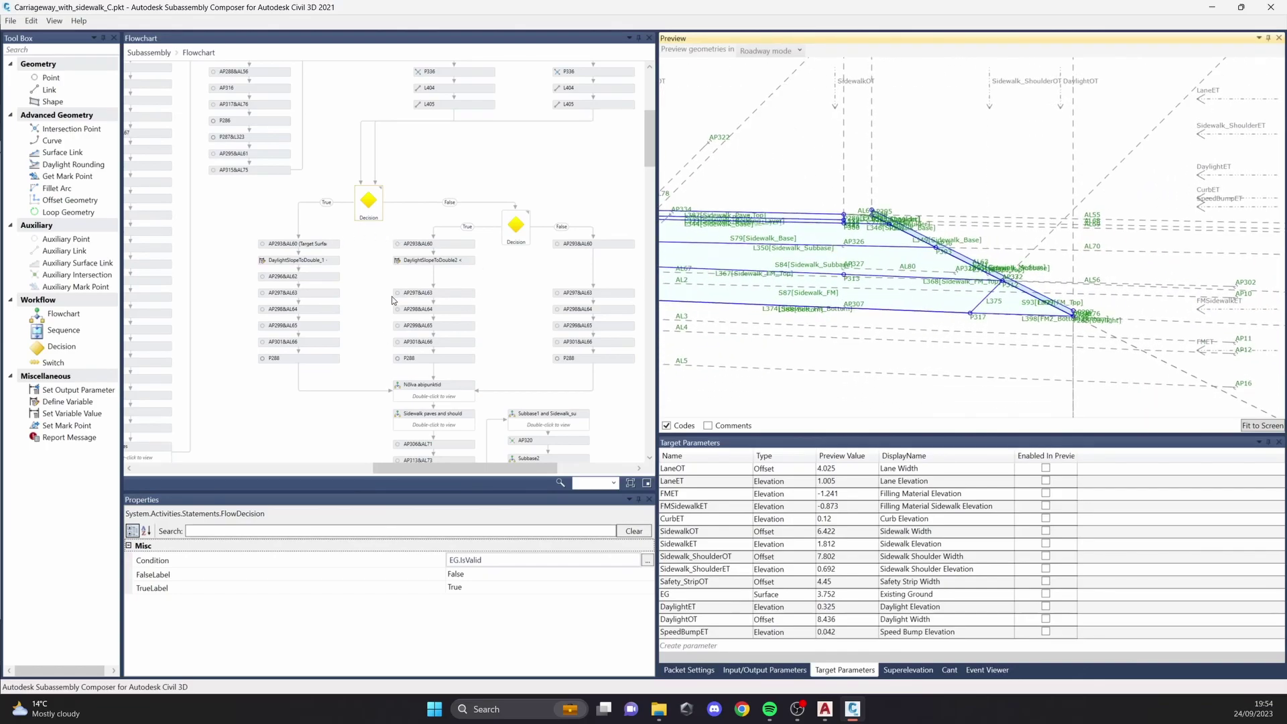
{"action": "left_click_drag", "start_coordinate": [465, 466], "coordinate": [473, 460]}
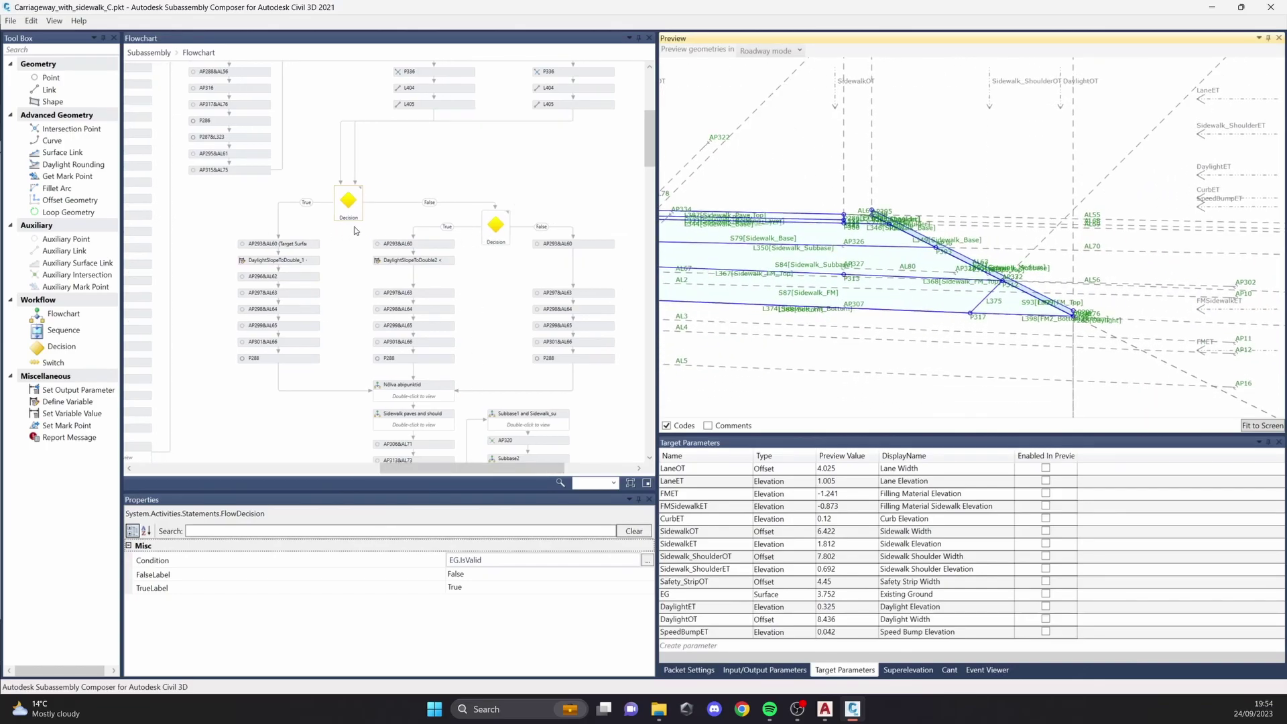
Step: Inspect the elements of the existing-ground decision's True branch in order, from the target surface point to AL65
{"action": "left_click", "coordinate": [355, 247]}
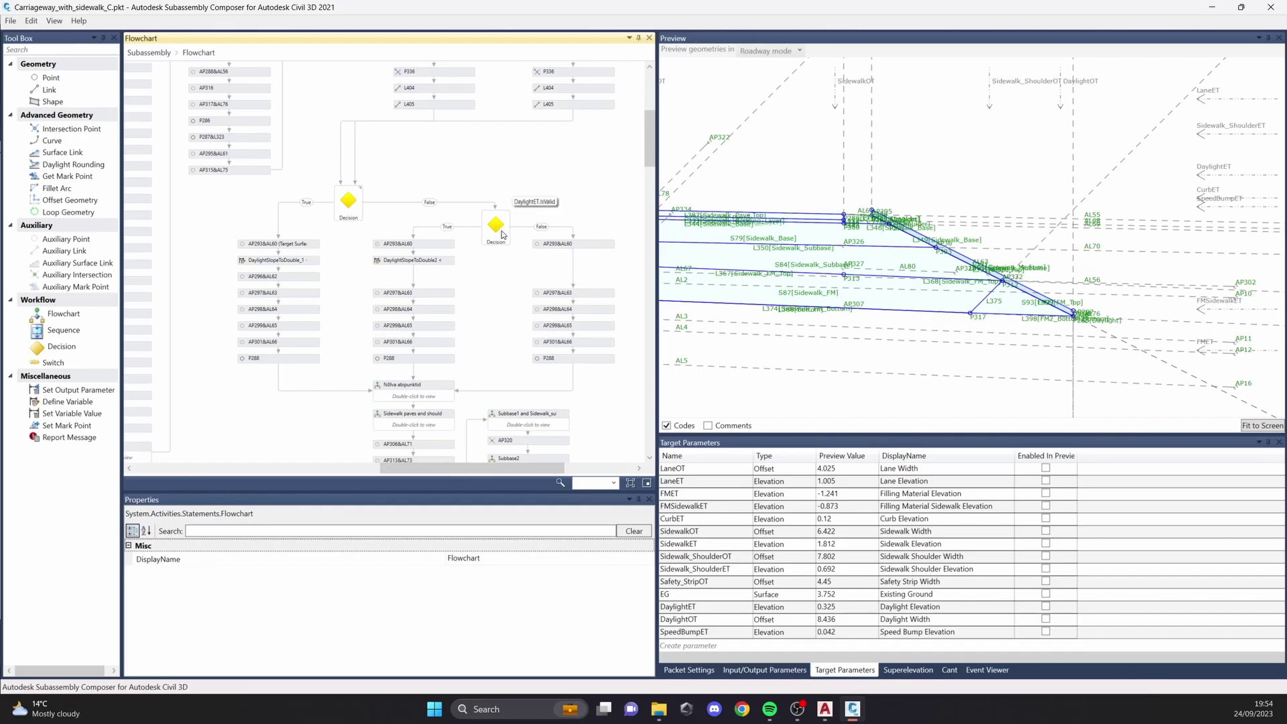
{"action": "left_click", "coordinate": [307, 245]}
{"action": "left_click", "coordinate": [308, 262]}
{"action": "left_click", "coordinate": [307, 277]}
{"action": "left_click", "coordinate": [308, 295]}
{"action": "left_click", "coordinate": [308, 312]}
{"action": "left_click", "coordinate": [306, 325]}
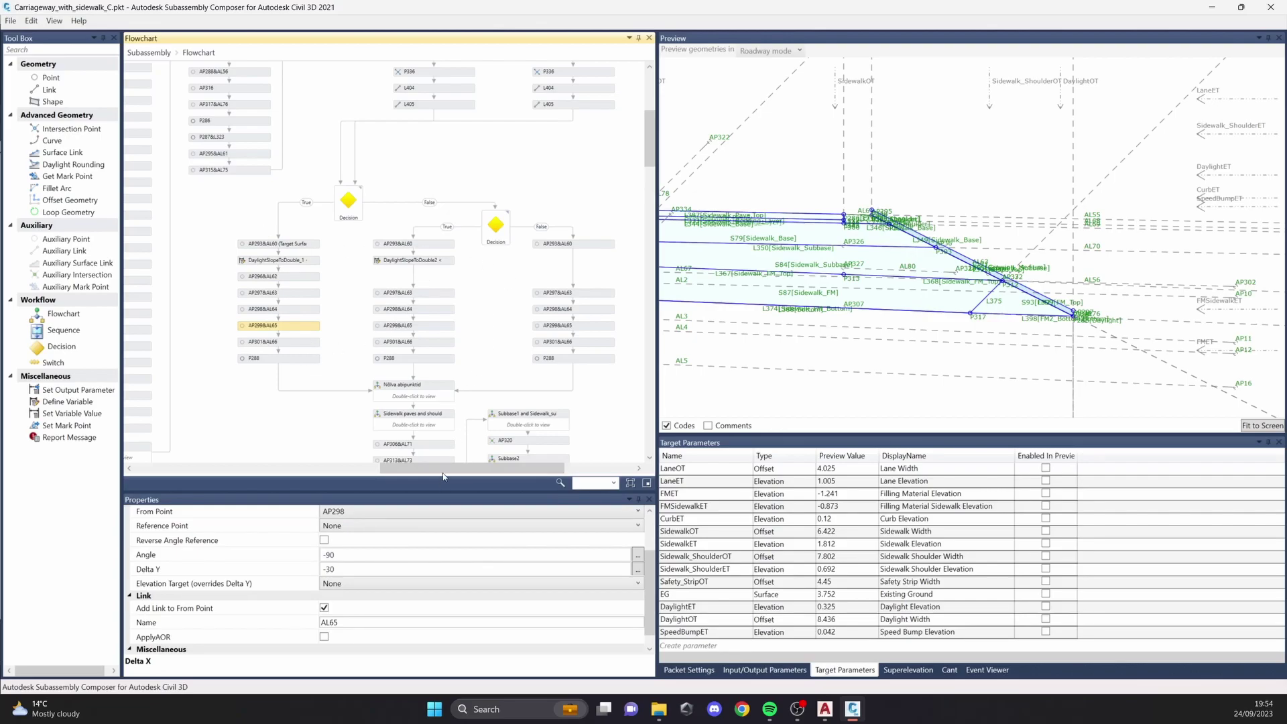
{"action": "scroll", "coordinate": [414, 270], "scroll_direction": "right", "scroll_amount": 1}
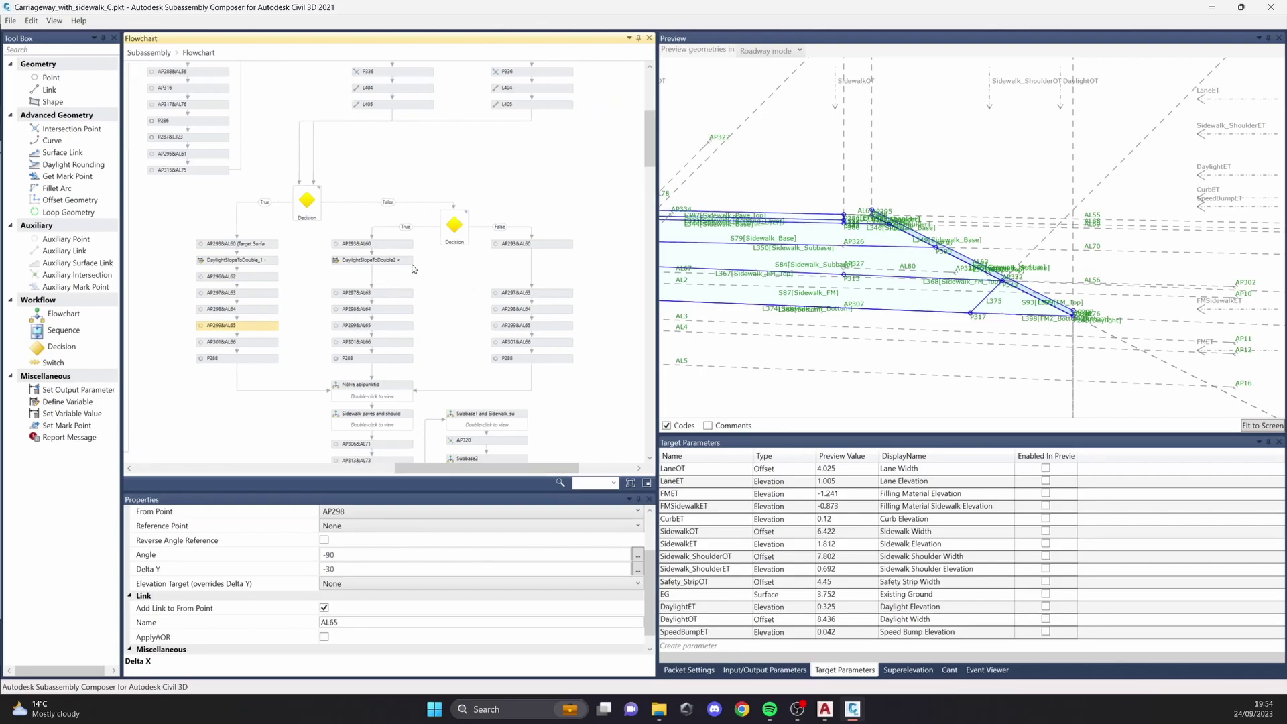
Step: Review the existing-ground decision's condition again together with the list of target parameters
{"action": "left_click", "coordinate": [309, 213]}
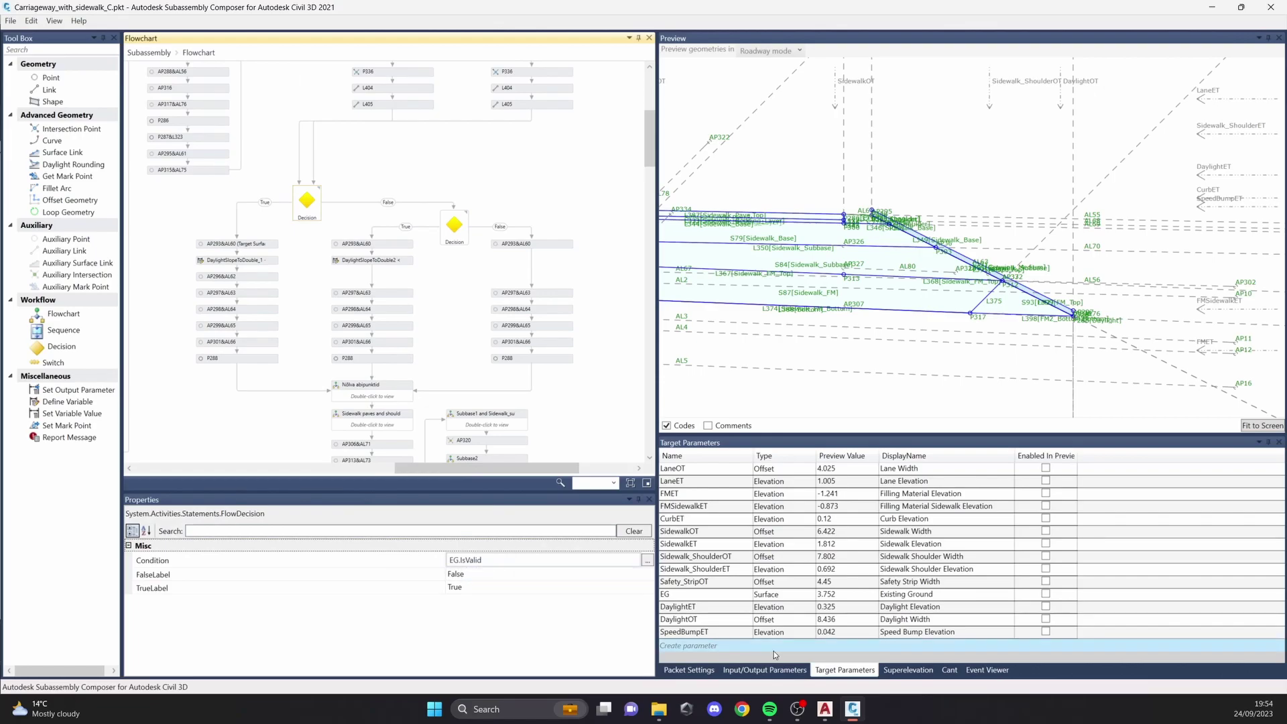
{"action": "left_click", "coordinate": [790, 668]}
{"action": "left_click", "coordinate": [843, 670]}
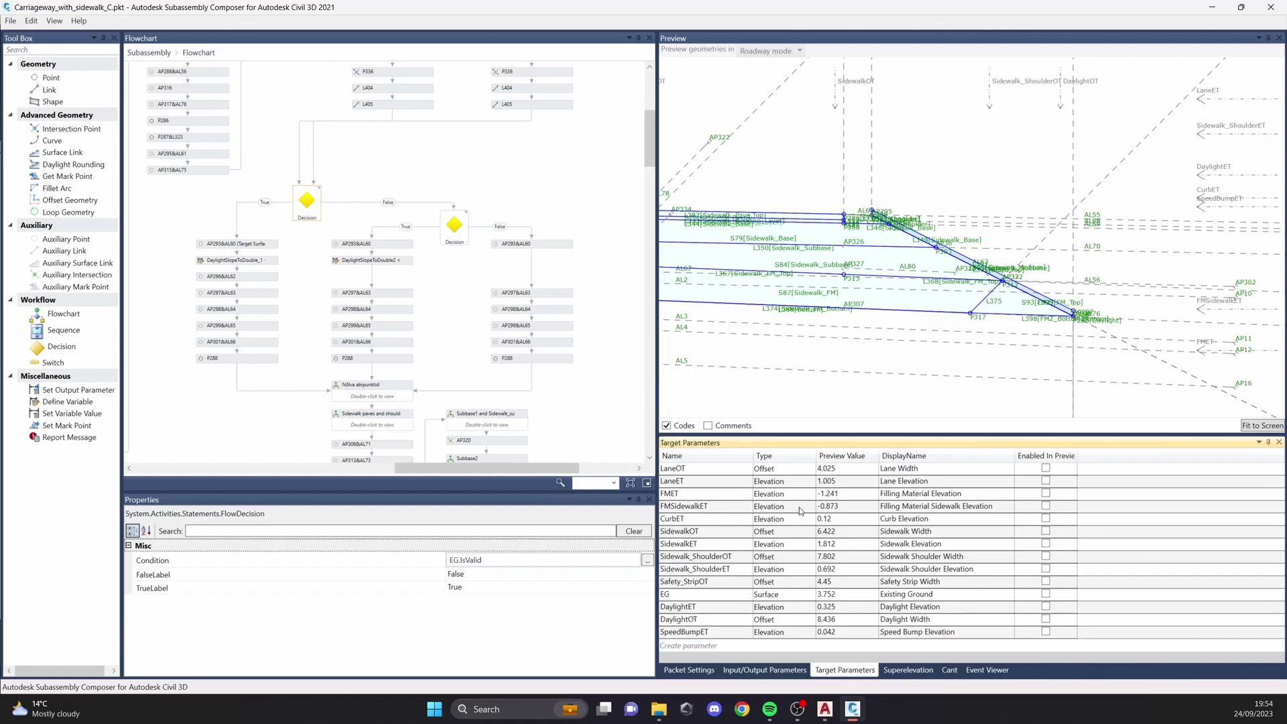
Step: Check the properties of the True branch's target surface point, DaylightSlopeToDouble_1 variable and auxiliary links AL62, AL63 and AL64
{"action": "left_click", "coordinate": [265, 246]}
{"action": "left_click", "coordinate": [268, 260]}
{"action": "left_click", "coordinate": [266, 275]}
{"action": "left_click", "coordinate": [265, 292]}
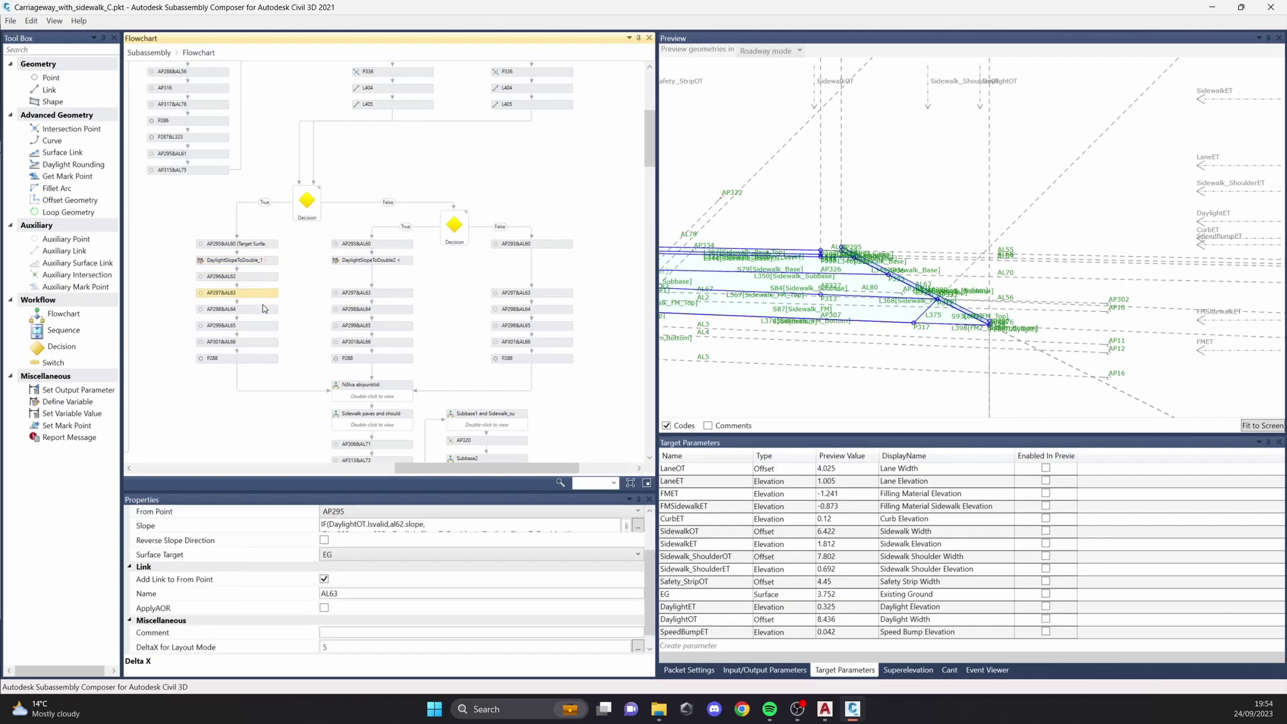
{"action": "left_click", "coordinate": [264, 309]}
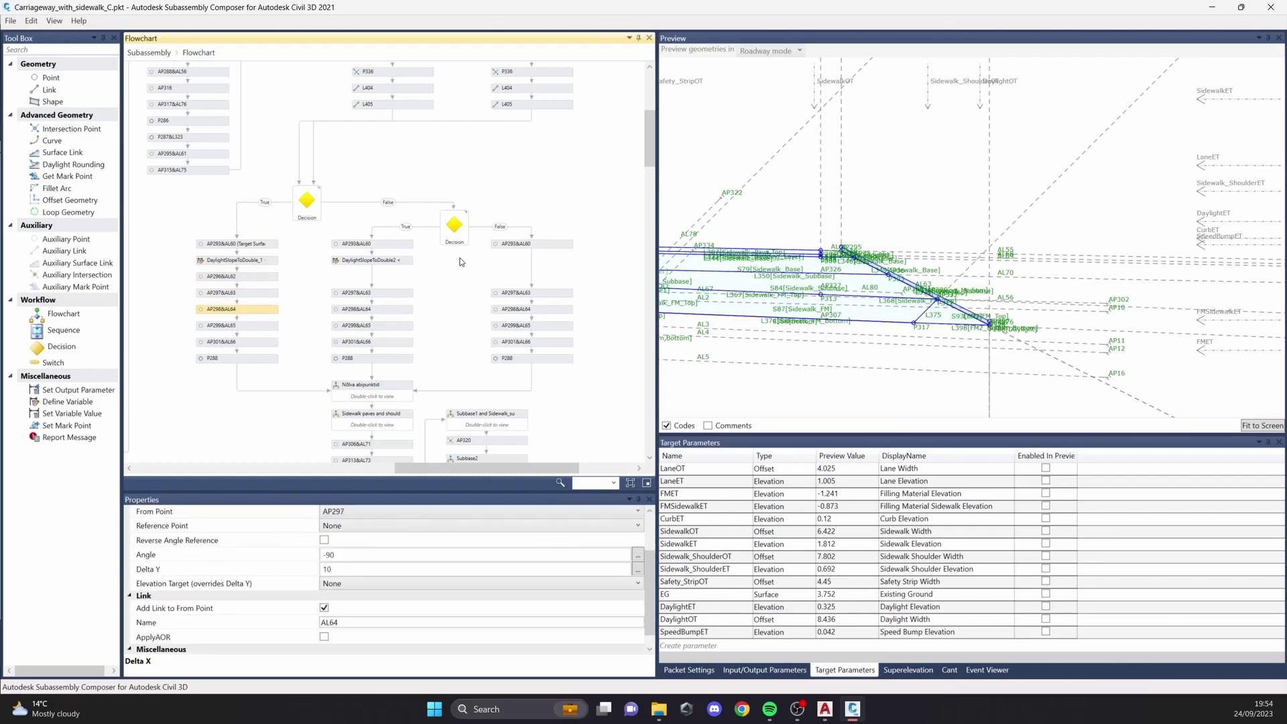
Step: Inspect the DaylightET decision's True branch: the DaylightSlopeToDouble2 variable and auxiliary links AL63 to AL66
{"action": "left_click", "coordinate": [449, 237]}
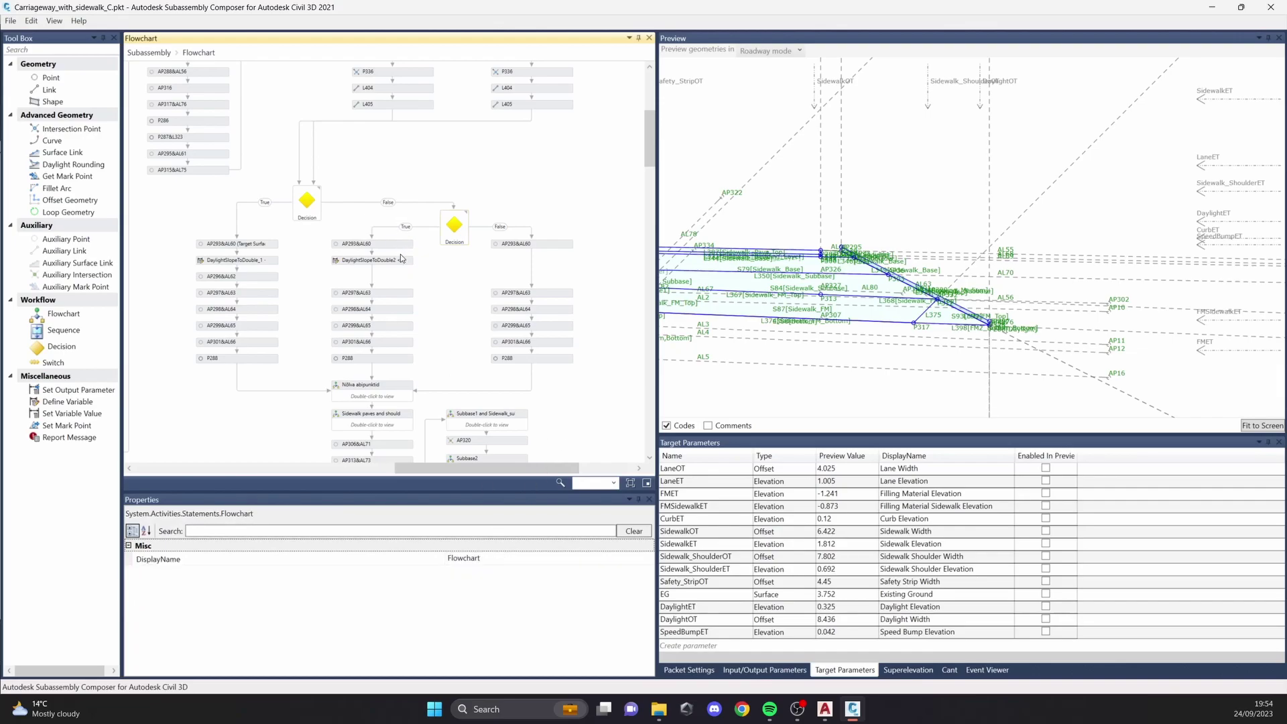
{"action": "left_click", "coordinate": [400, 261]}
{"action": "left_click", "coordinate": [402, 292]}
{"action": "left_click", "coordinate": [400, 309]}
{"action": "left_click", "coordinate": [399, 325]}
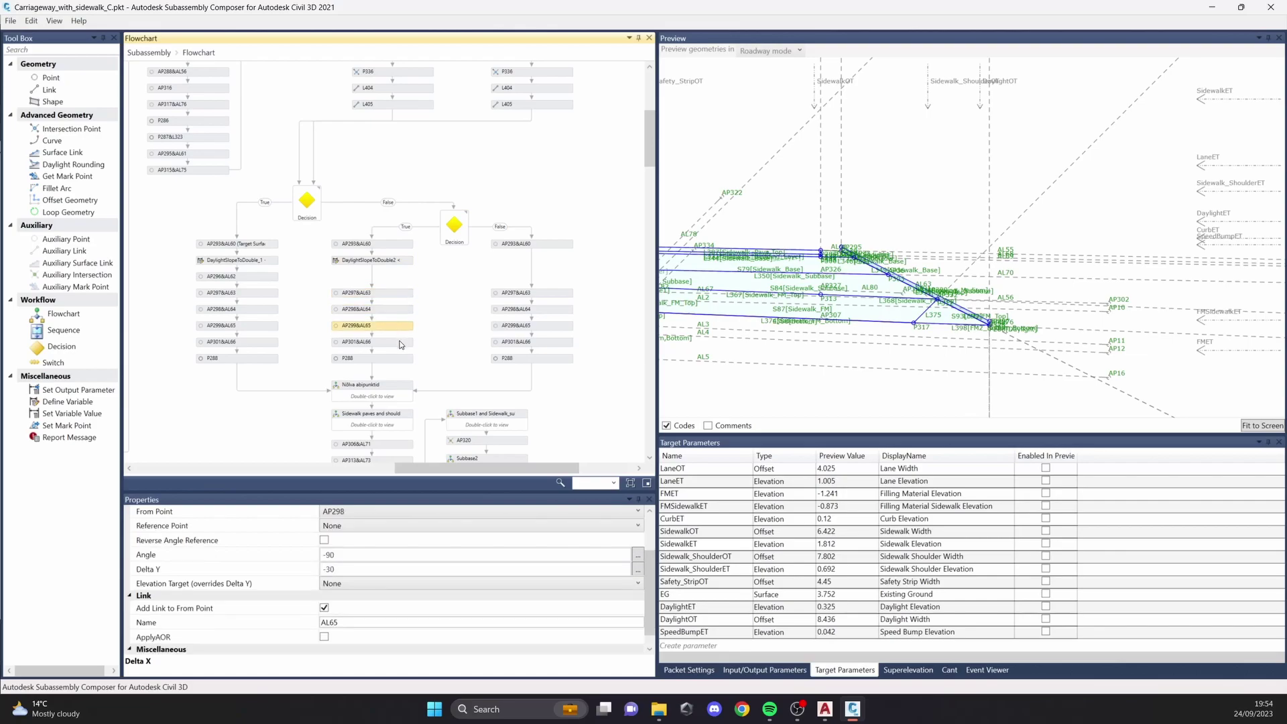
{"action": "left_click", "coordinate": [400, 341]}
Step: Inspect the DaylightET decision's False branch, checking auxiliary links AL60, AL63 and AL65
{"action": "left_click", "coordinate": [553, 245]}
{"action": "left_click", "coordinate": [564, 293]}
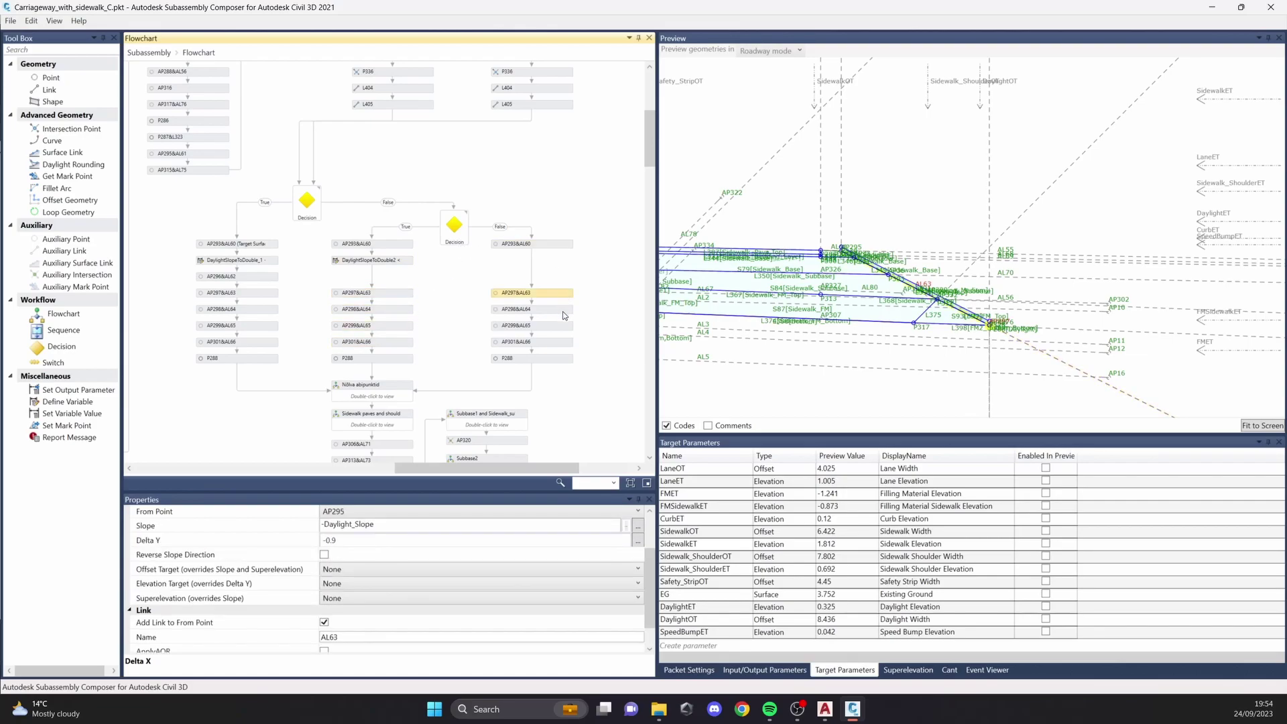
{"action": "left_click", "coordinate": [567, 326]}
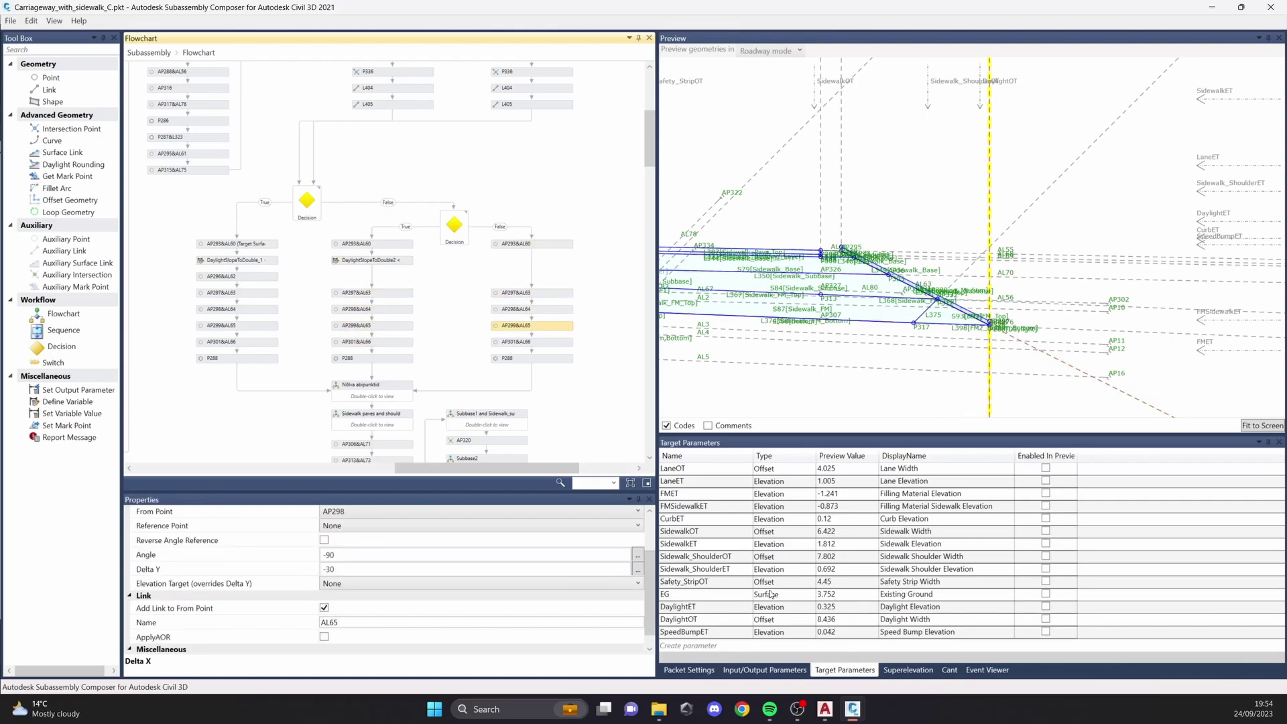
Step: Trace the daylight branches to where they merge, and examine the properties of AP297 and AP301 in the middle branch
{"action": "scroll", "coordinate": [548, 367], "scroll_direction": "down", "scroll_amount": 3}
{"action": "scroll", "coordinate": [317, 182], "scroll_direction": "up", "scroll_amount": 2}
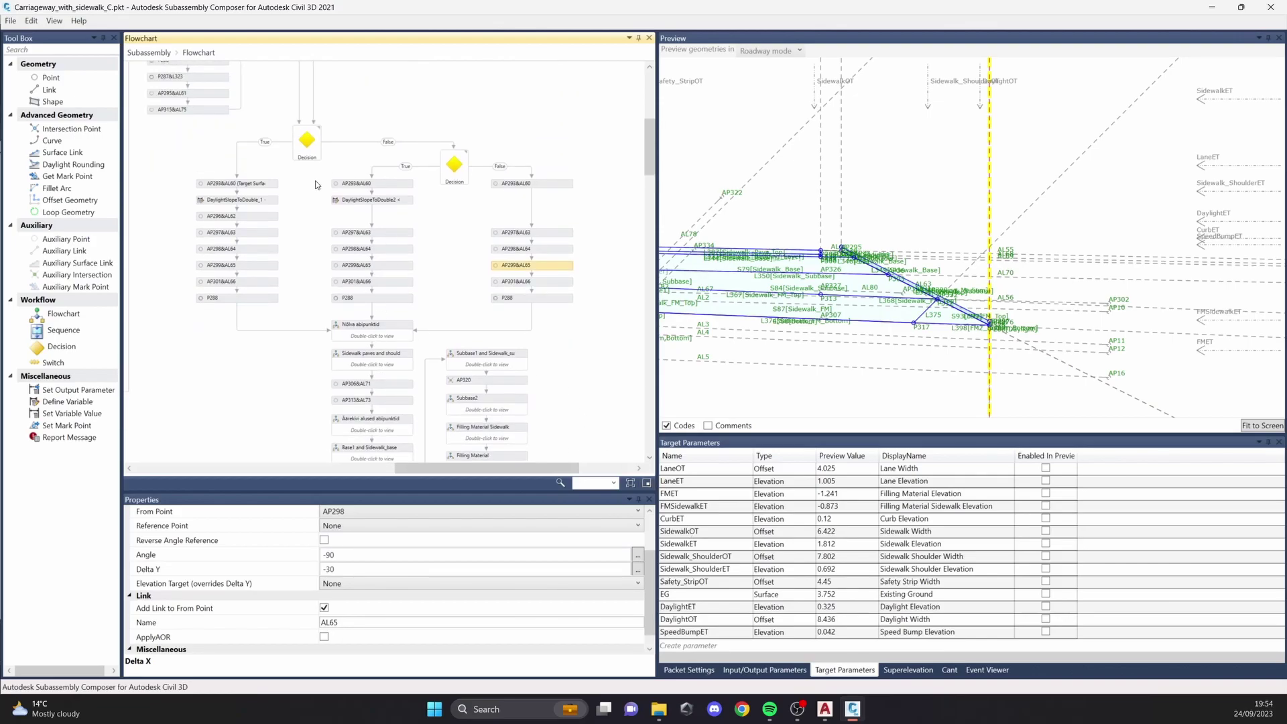
{"action": "left_click_drag", "start_coordinate": [470, 469], "coordinate": [441, 469]}
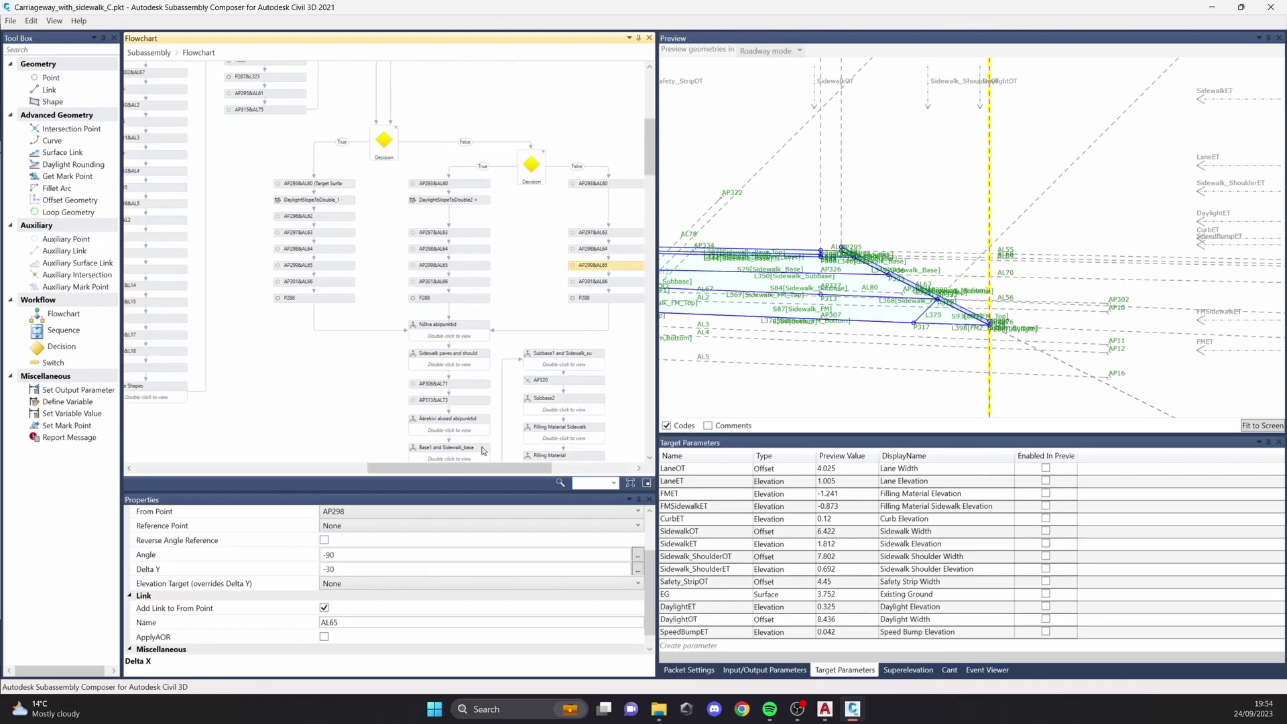
{"action": "scroll", "coordinate": [459, 327], "scroll_direction": "down", "scroll_amount": 2}
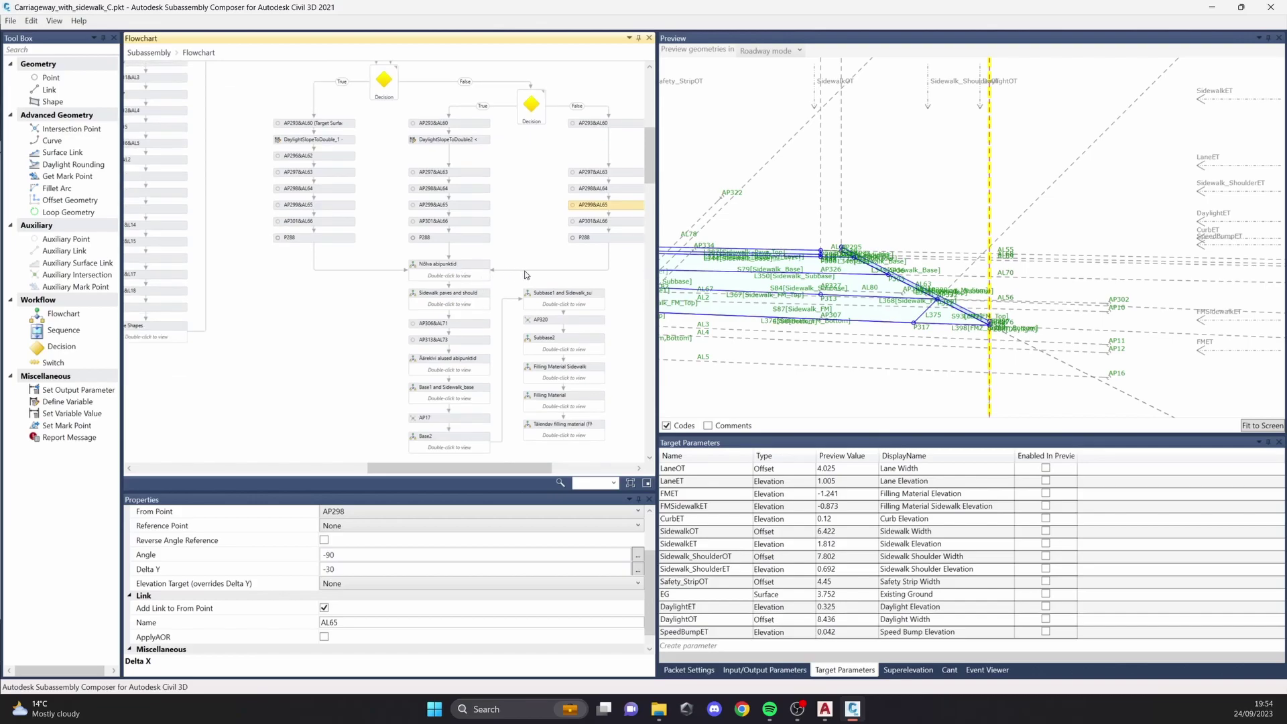
{"action": "scroll", "coordinate": [523, 275], "scroll_direction": "up", "scroll_amount": 1}
{"action": "left_click", "coordinate": [469, 206]}
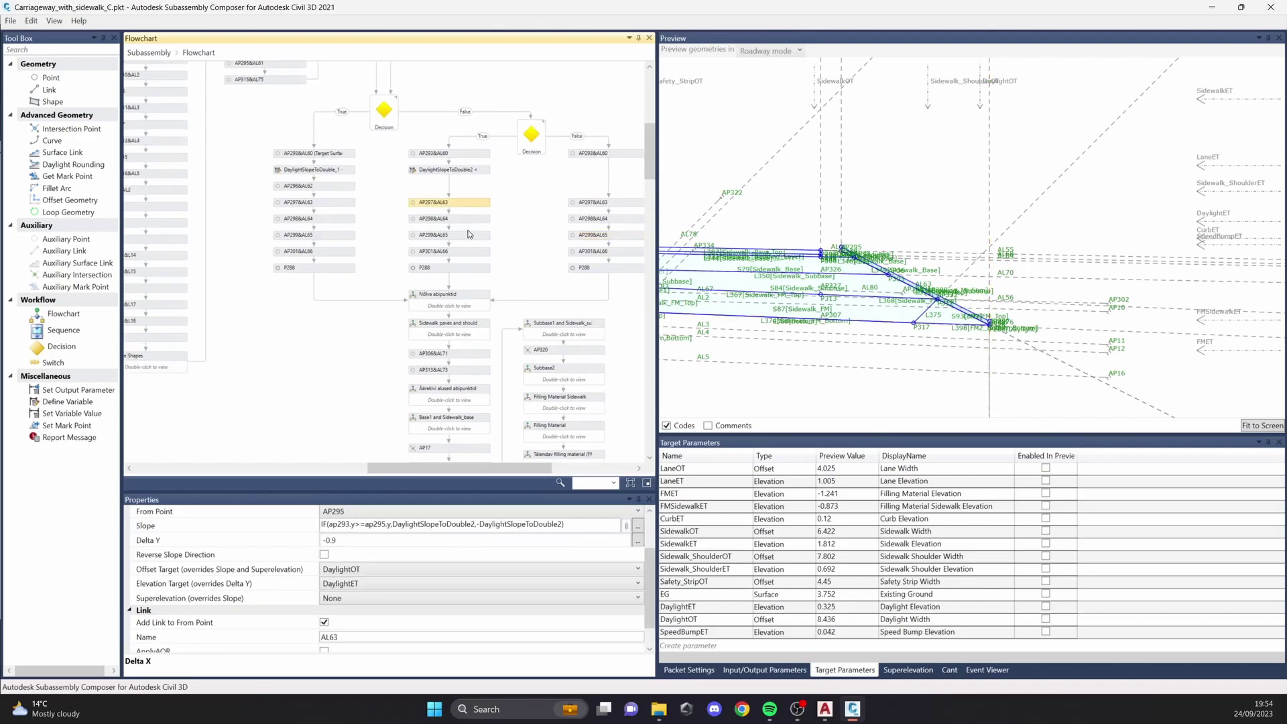
{"action": "scroll", "coordinate": [473, 335], "scroll_direction": "up", "scroll_amount": 2}
{"action": "scroll", "coordinate": [477, 445], "scroll_direction": "right", "scroll_amount": 1}
{"action": "left_click", "coordinate": [446, 312]}
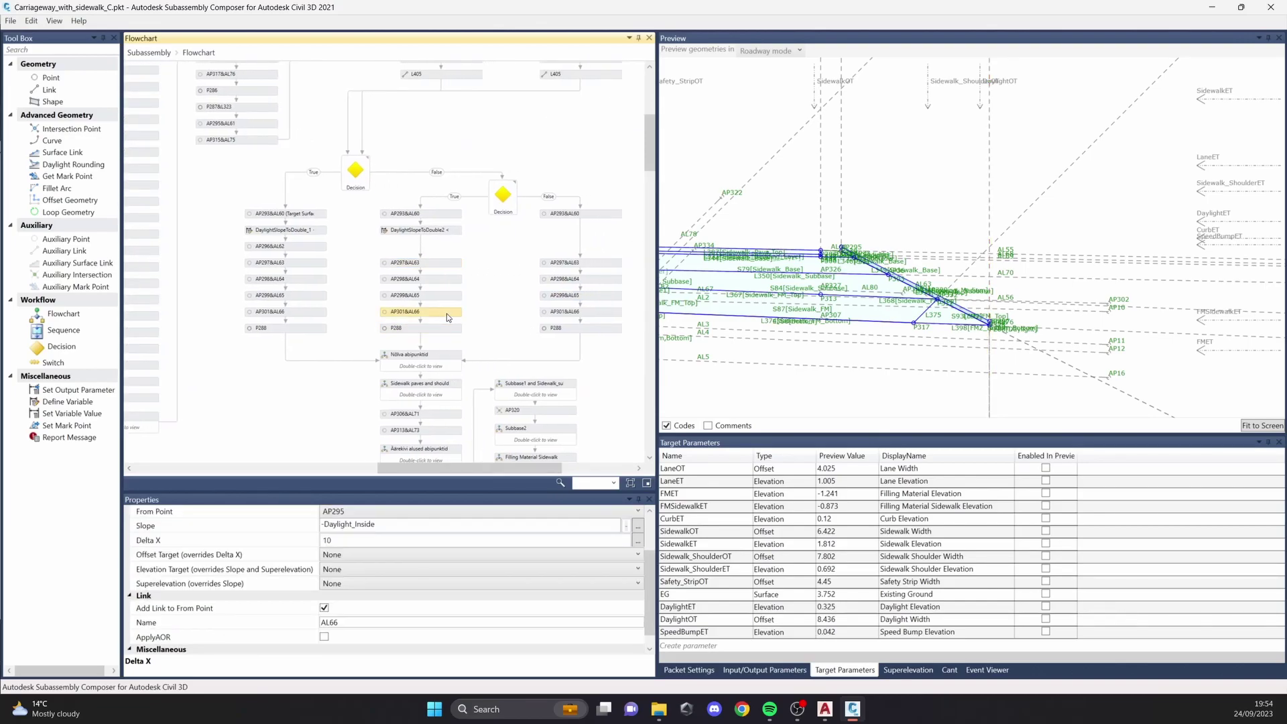
{"action": "scroll", "coordinate": [401, 524], "scroll_direction": "up", "scroll_amount": 2}
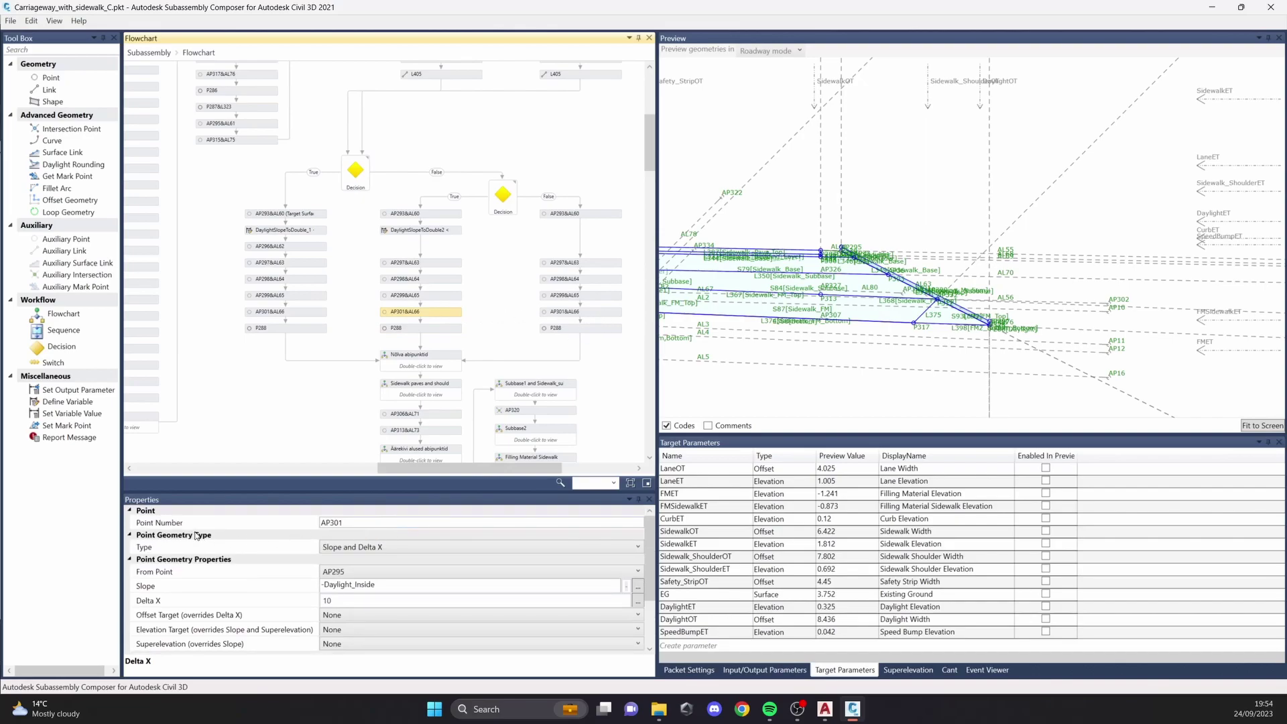
{"action": "scroll", "coordinate": [571, 368], "scroll_direction": "down", "scroll_amount": 1}
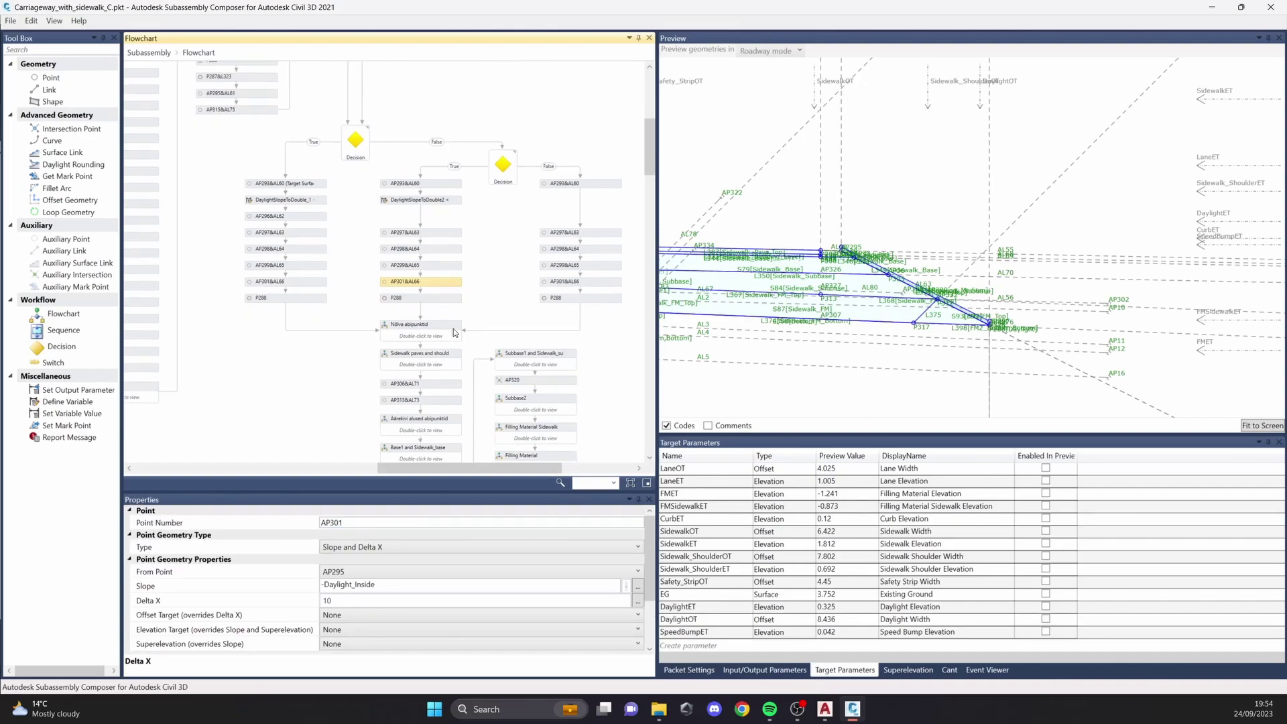
Step: Check the properties of point AP313 with link AL73 and of point P288 ending the True daylight branch
{"action": "scroll", "coordinate": [437, 334], "scroll_direction": "down", "scroll_amount": 2}
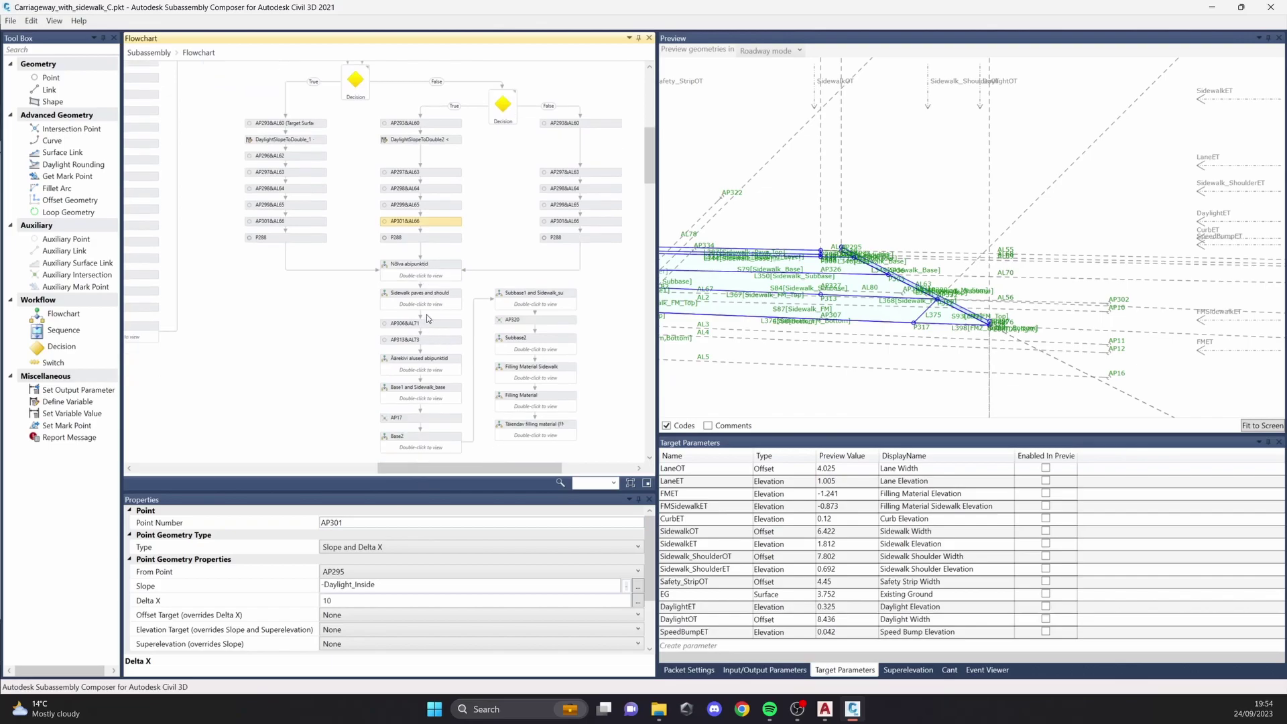
{"action": "left_click", "coordinate": [434, 340]}
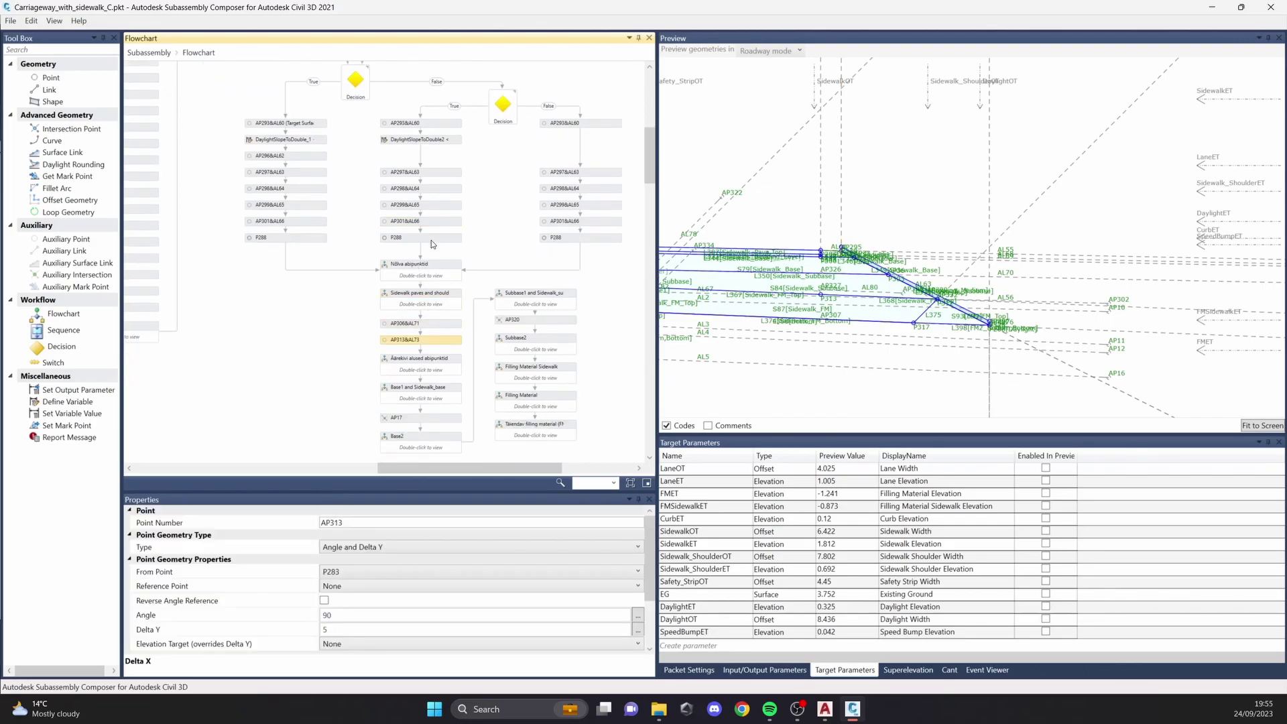
{"action": "left_click", "coordinate": [317, 239]}
{"action": "scroll", "coordinate": [431, 275], "scroll_direction": "up", "scroll_amount": 1}
{"action": "scroll", "coordinate": [431, 275], "scroll_direction": "up", "scroll_amount": 2}
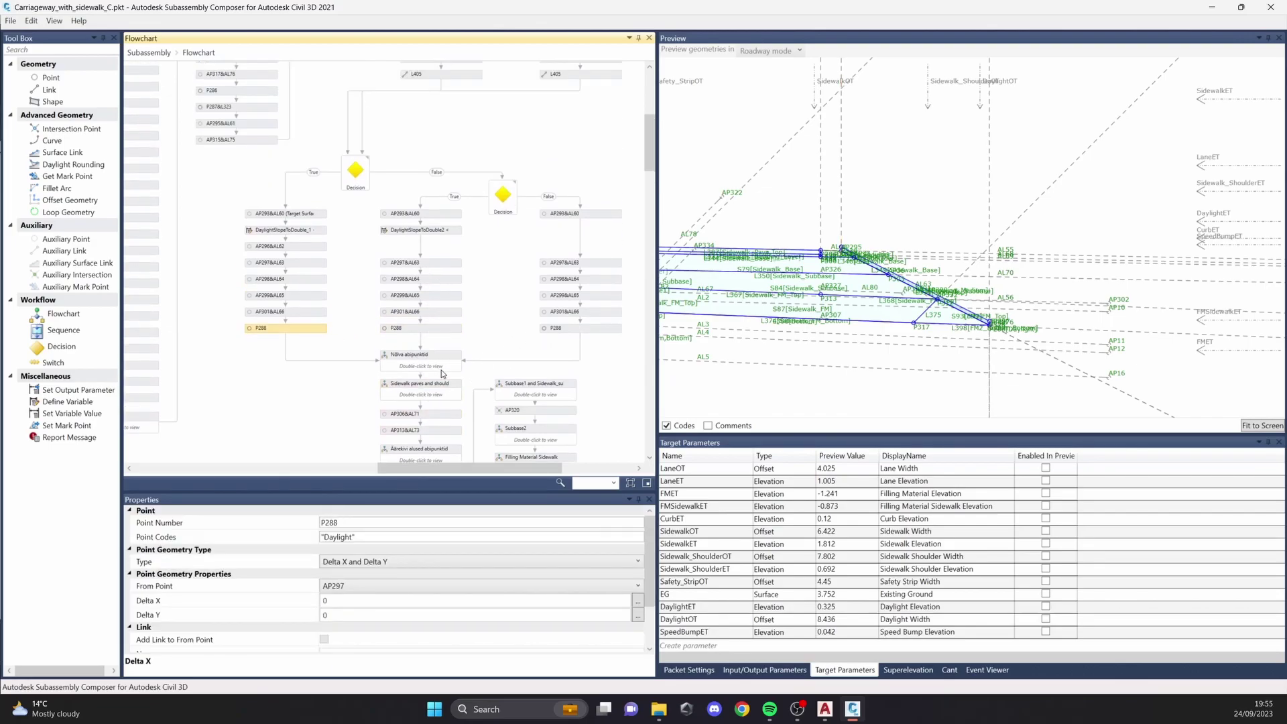
Step: Open the Nõlva abipunktid flowchart and inspect the auxiliary intersection points in its True and False branches, including AP308 with AL72
{"action": "double_click", "coordinate": [445, 365]}
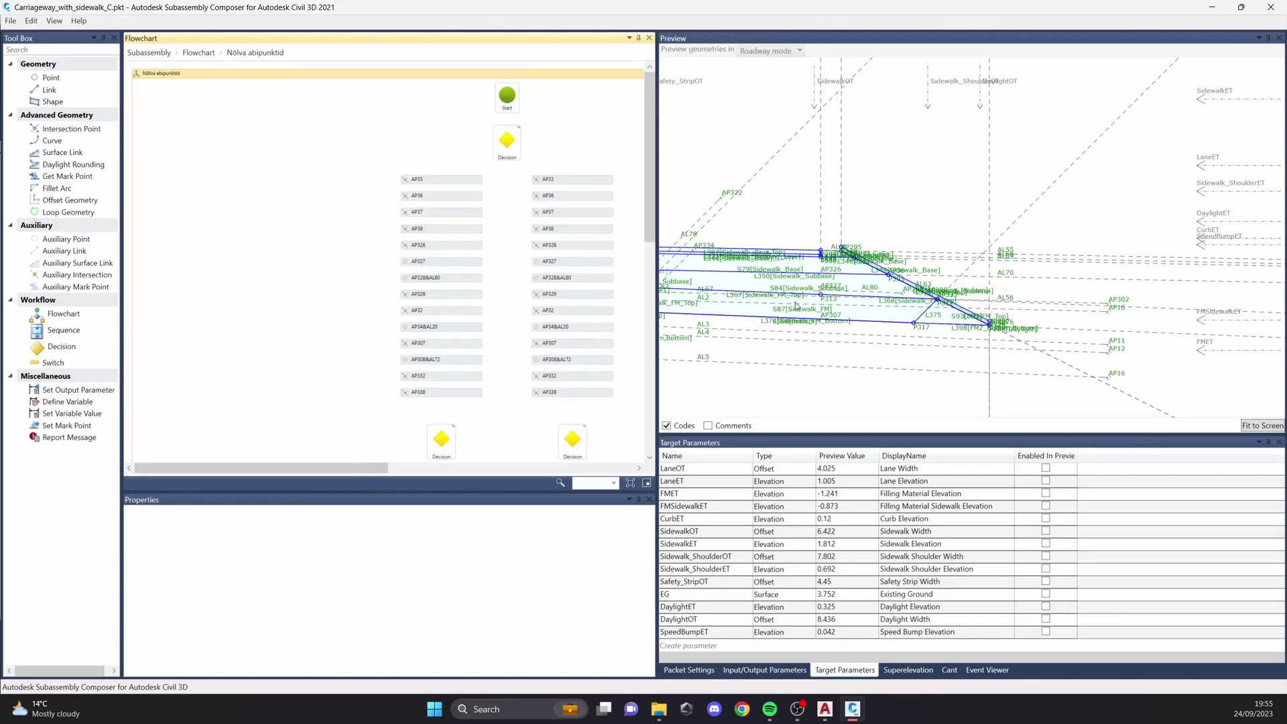
{"action": "left_click", "coordinate": [463, 285]}
{"action": "left_click", "coordinate": [464, 301]}
{"action": "left_click", "coordinate": [553, 288]}
{"action": "left_click", "coordinate": [624, 302]}
{"action": "scroll", "coordinate": [855, 316], "scroll_direction": "down", "scroll_amount": 1}
{"action": "left_click", "coordinate": [585, 335]}
{"action": "left_click", "coordinate": [585, 352]}
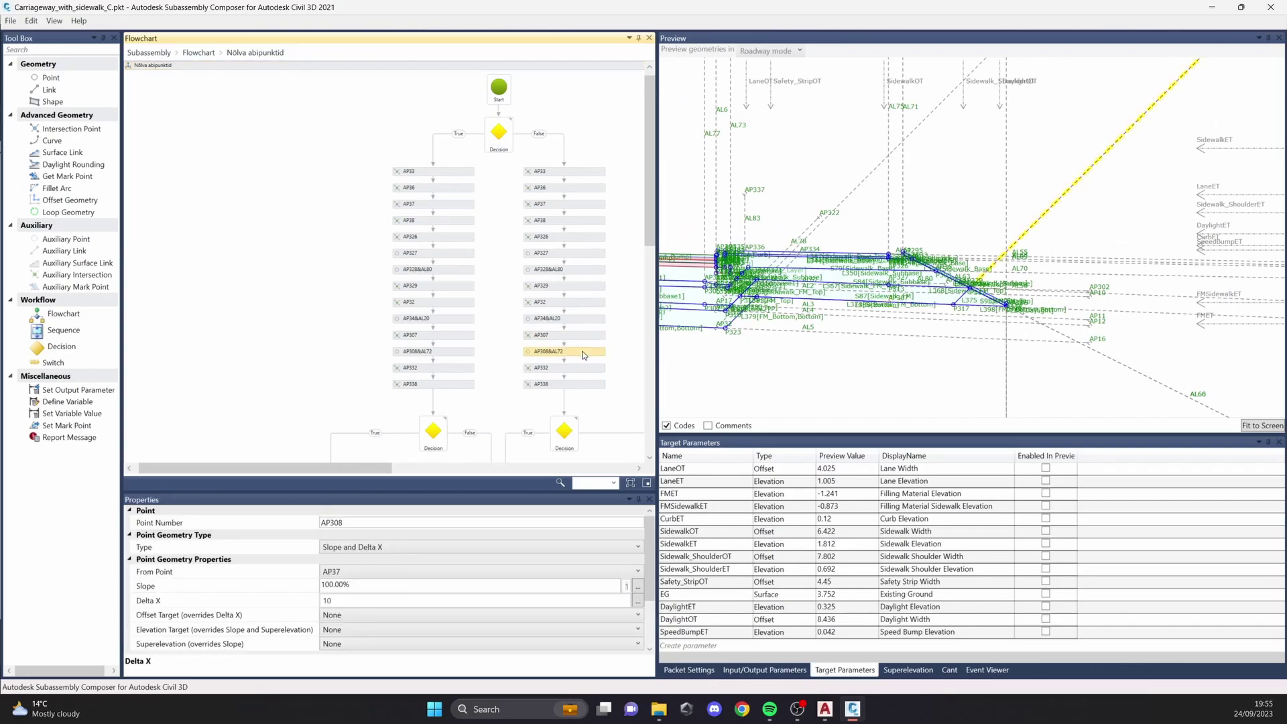
{"action": "scroll", "coordinate": [976, 291], "scroll_direction": "up", "scroll_amount": 3}
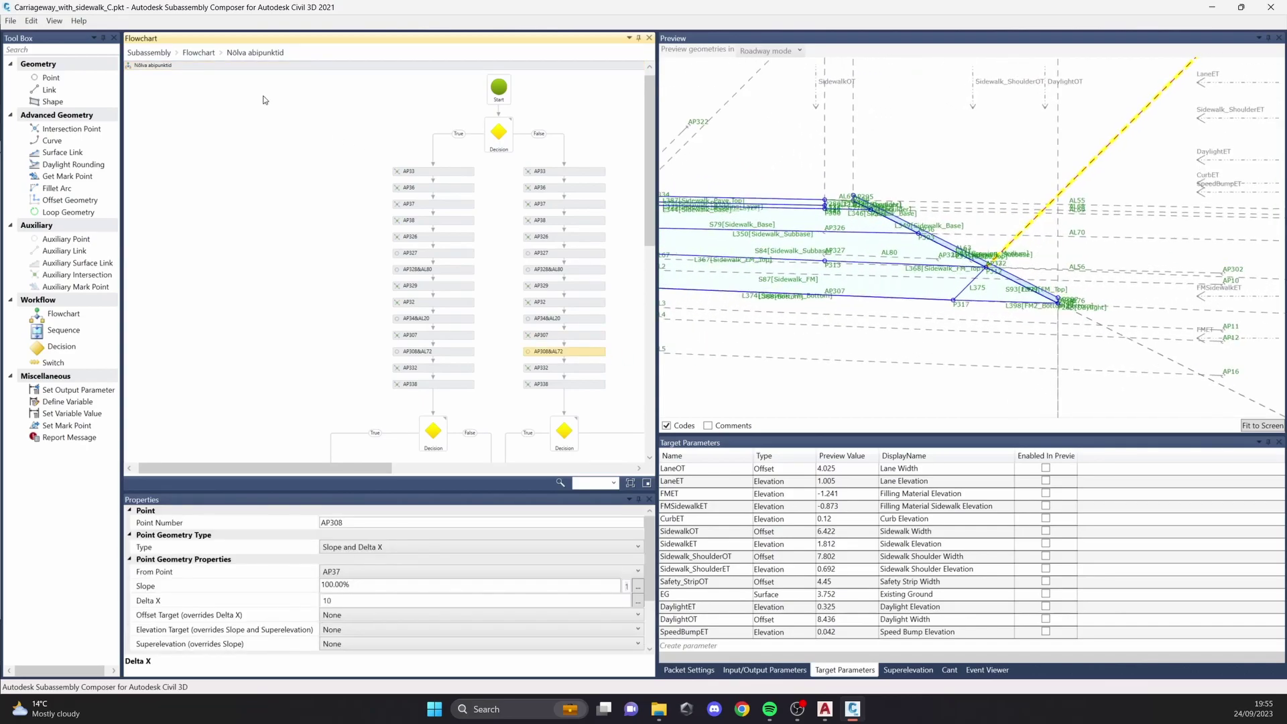
Step: Return to the main flowchart and look over the remaining sidewalk, base, subbase and filling material sequences below the daylight branches
{"action": "left_click", "coordinate": [199, 53]}
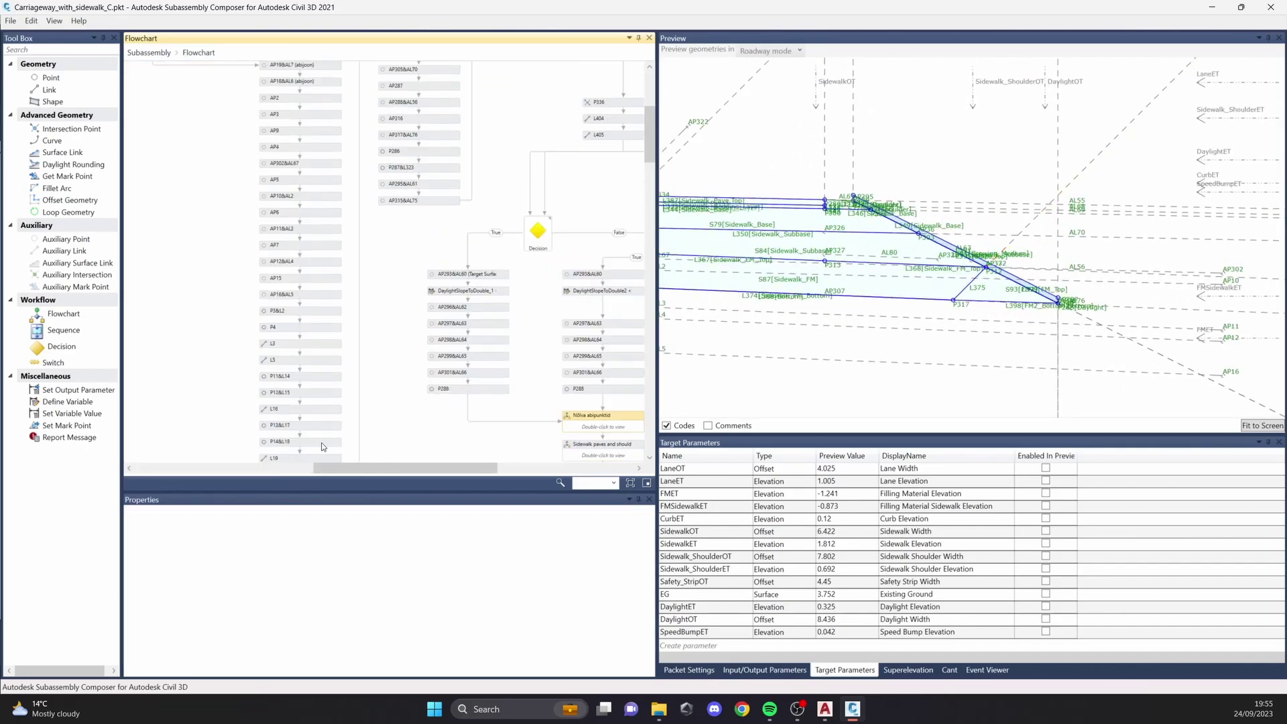
{"action": "left_click_drag", "start_coordinate": [364, 468], "coordinate": [404, 467]}
{"action": "scroll", "coordinate": [505, 378], "scroll_direction": "down", "scroll_amount": 3}
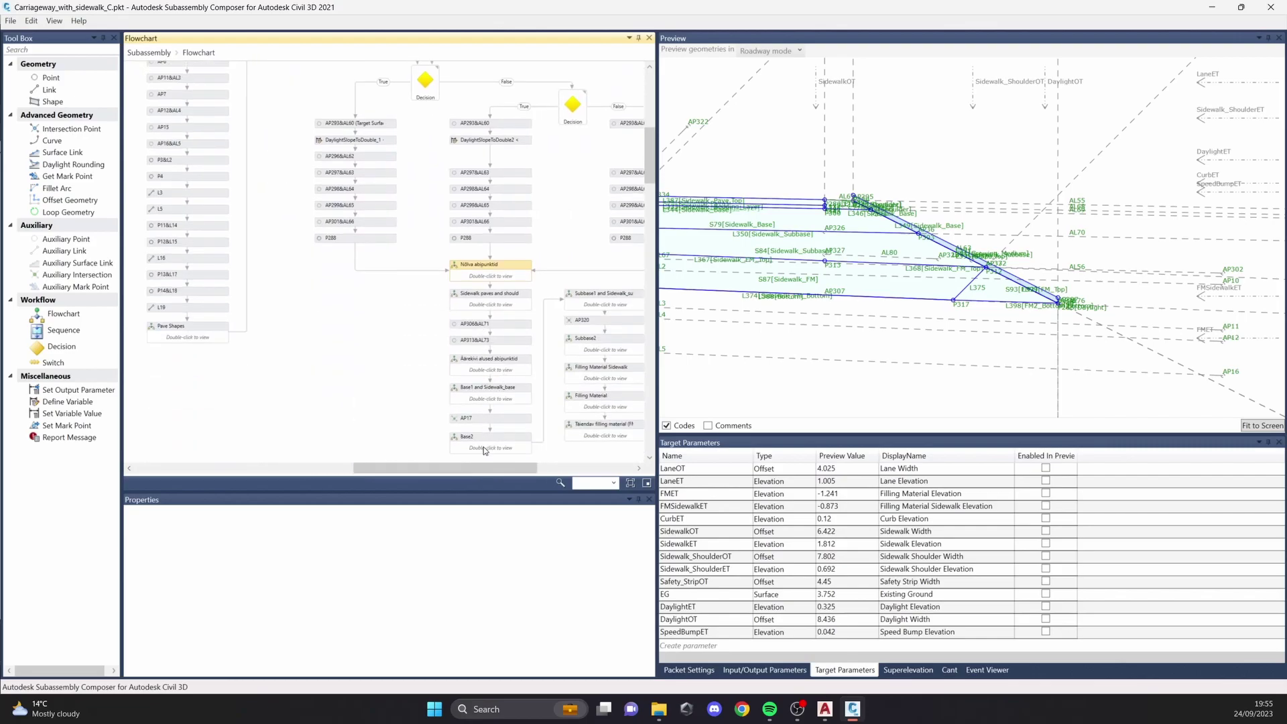
{"action": "scroll", "coordinate": [460, 333], "scroll_direction": "right", "scroll_amount": 1}
{"action": "scroll", "coordinate": [555, 314], "scroll_direction": "down", "scroll_amount": 1}
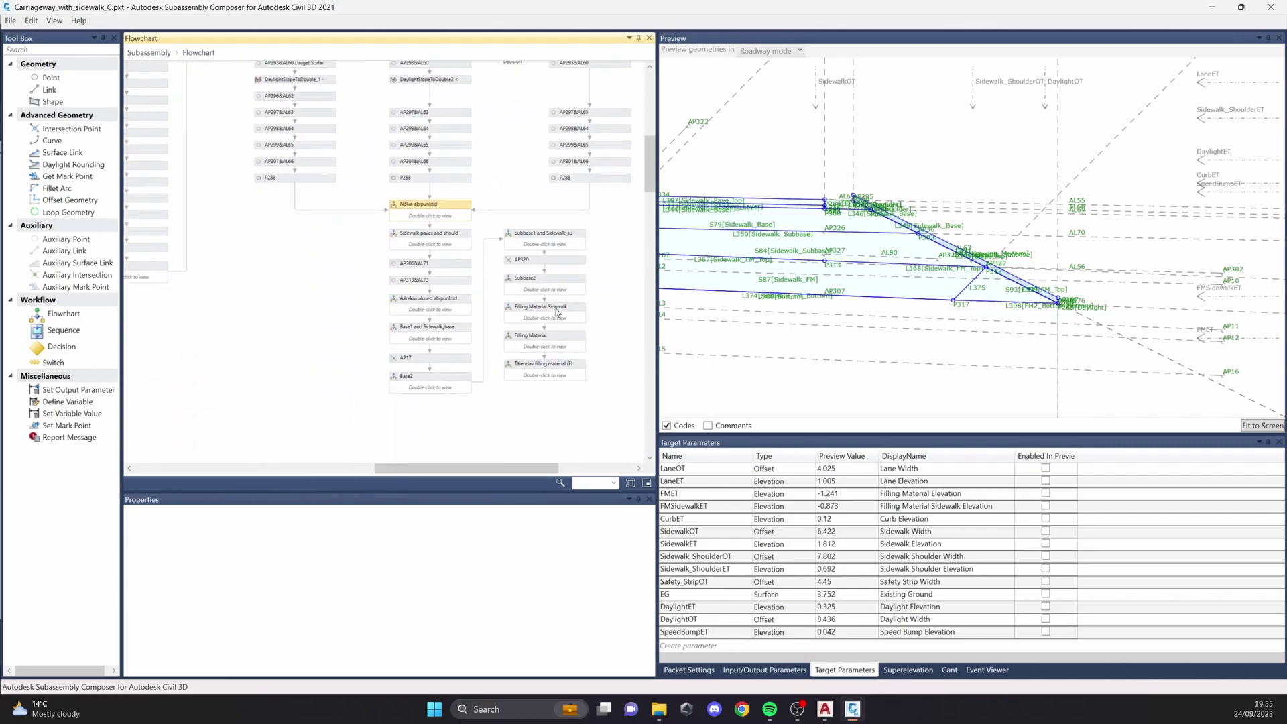
{"action": "scroll", "coordinate": [927, 353], "scroll_direction": "down", "scroll_amount": 1}
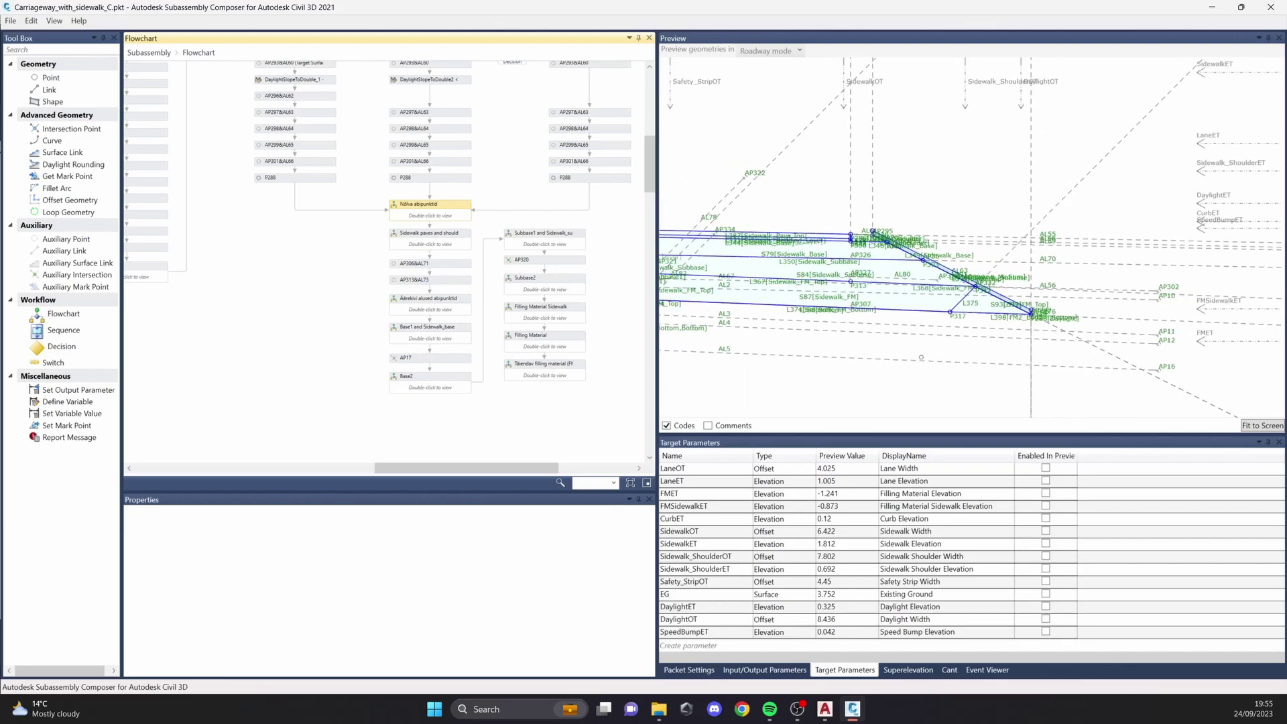
Step: Lower the FMET filling material target in the preview to an elevation of -1.779
{"action": "middle_click_drag", "start_coordinate": [1037, 345], "coordinate": [1202, 313]}
{"action": "scroll", "coordinate": [1160, 325], "scroll_direction": "down", "scroll_amount": 1}
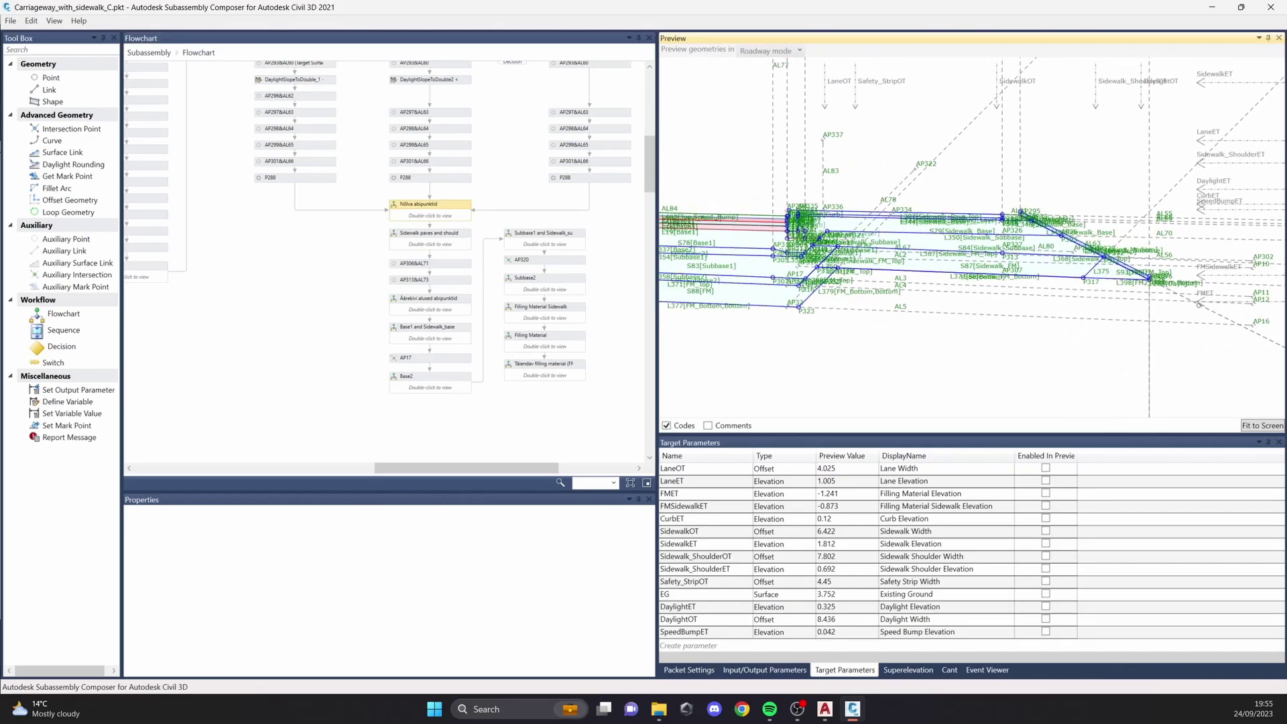
{"action": "left_click_drag", "start_coordinate": [1201, 312], "coordinate": [1193, 339]}
{"action": "middle_click_drag", "start_coordinate": [1205, 333], "coordinate": [1154, 334]}
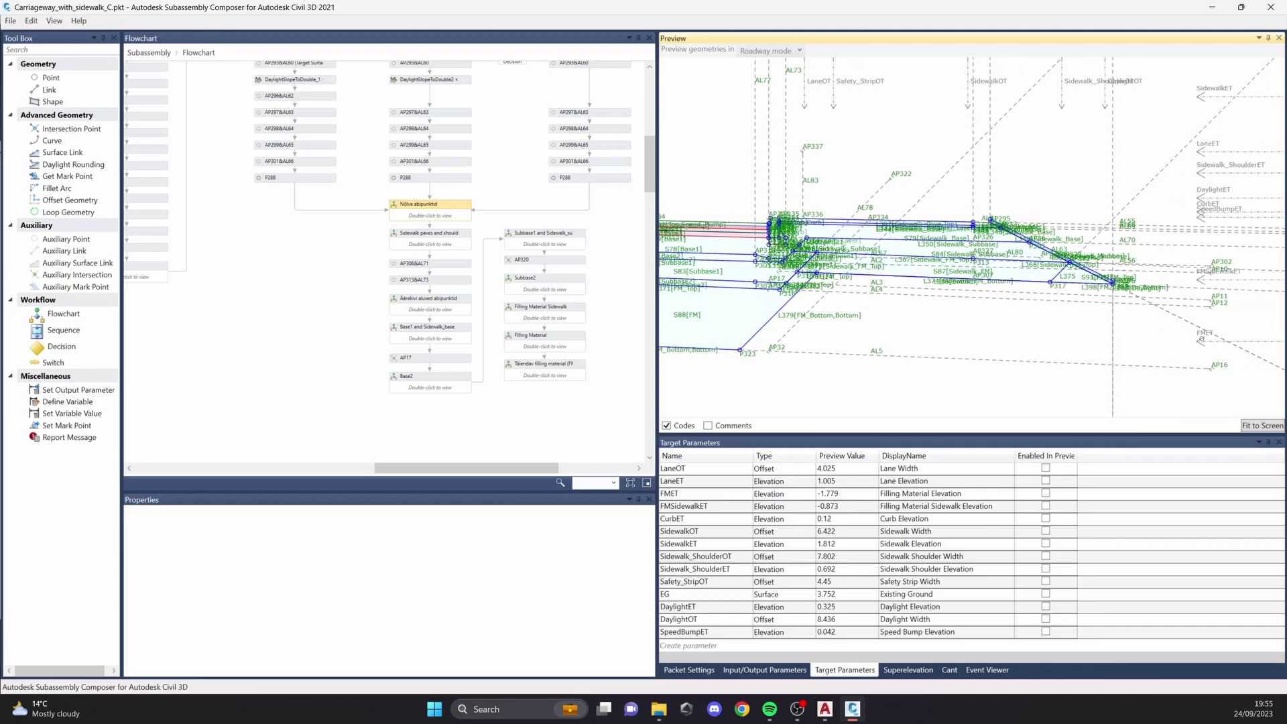
Step: Lower the FMSidewalkET target in the preview to -1.422, and raise it partway back after examining the sidewalk filling material's shape
{"action": "scroll", "coordinate": [1154, 334], "scroll_direction": "up", "scroll_amount": 2}
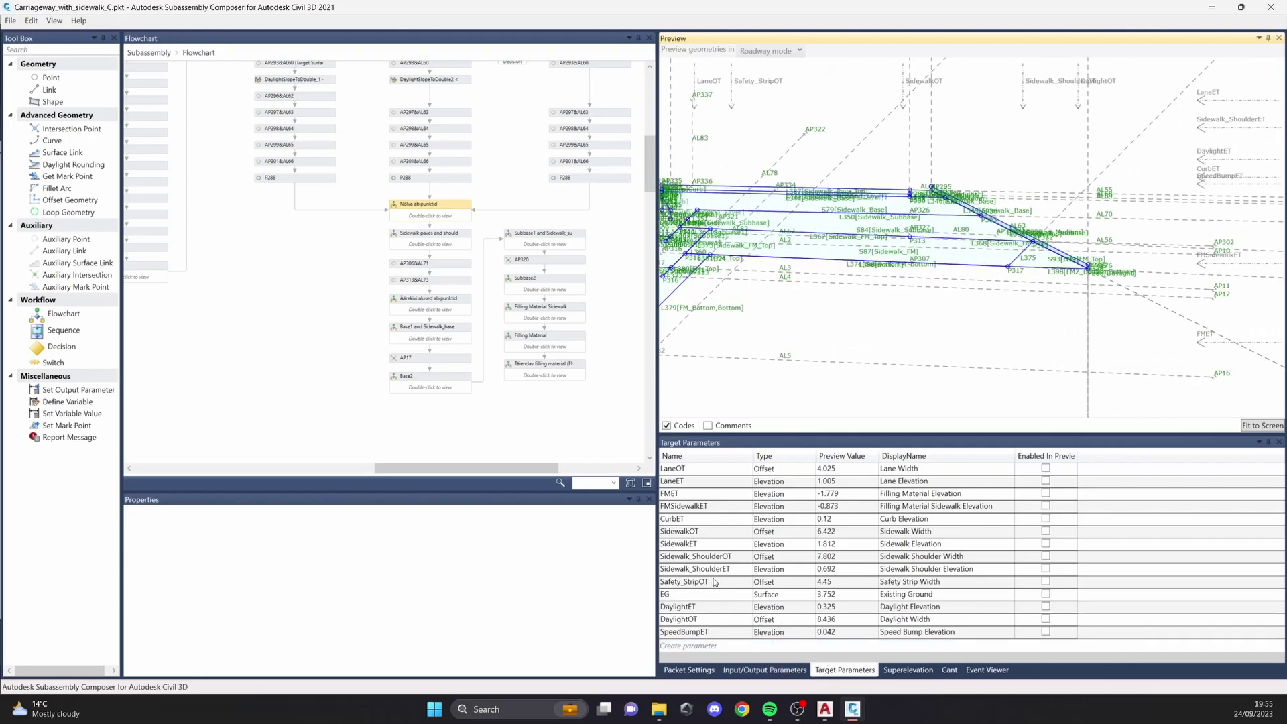
{"action": "middle_click_drag", "start_coordinate": [1196, 273], "coordinate": [1226, 298]}
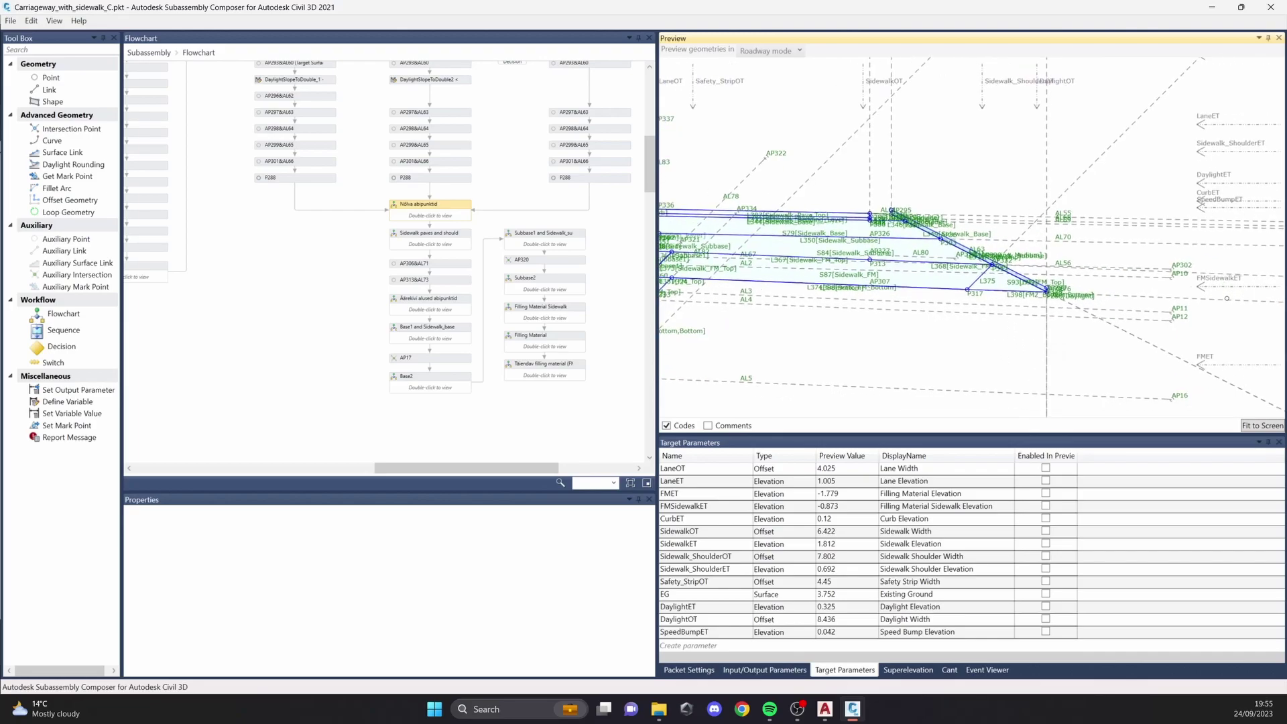
{"action": "scroll", "coordinate": [1226, 298], "scroll_direction": "down", "scroll_amount": 1}
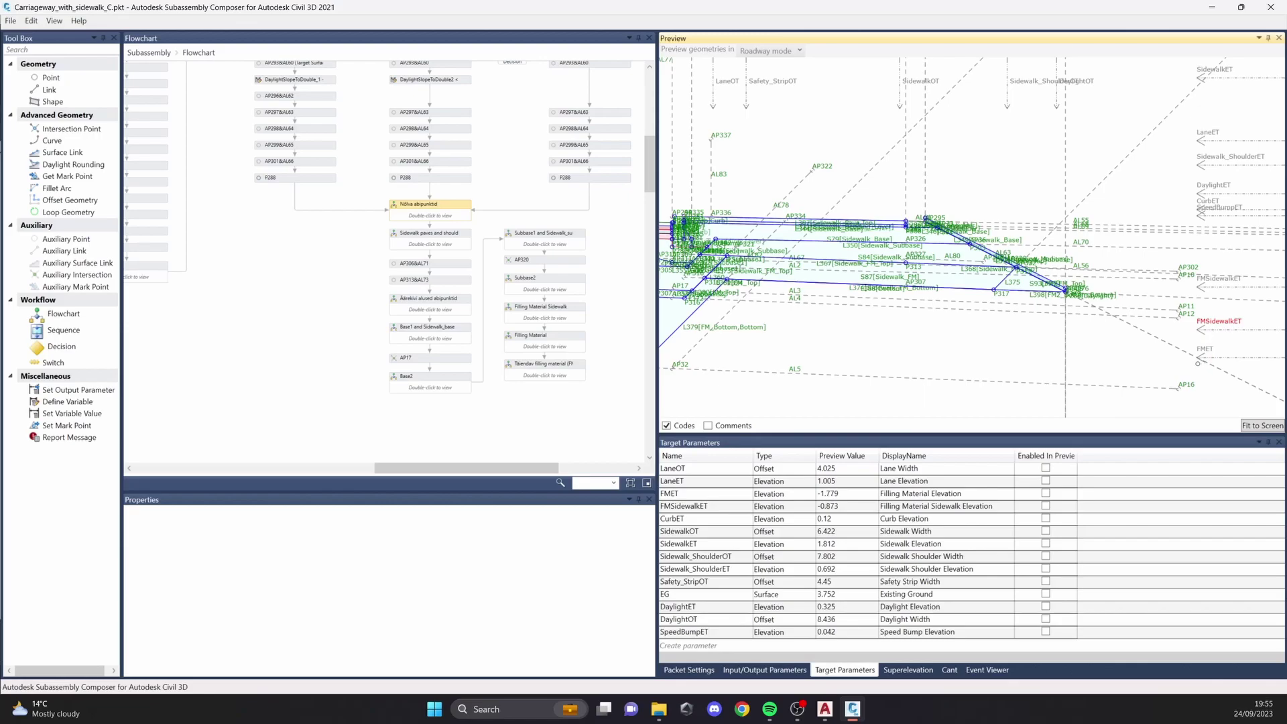
{"action": "left_click_drag", "start_coordinate": [955, 330], "coordinate": [953, 330]}
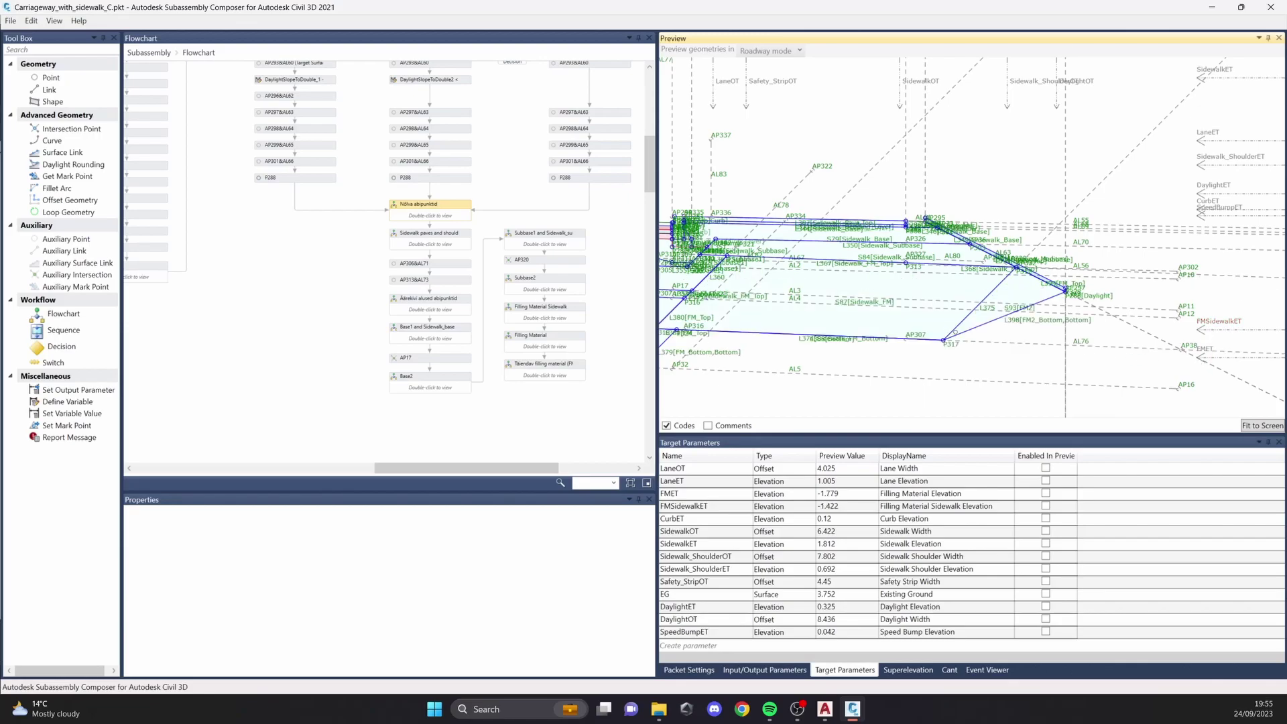
{"action": "middle_click_drag", "start_coordinate": [823, 312], "coordinate": [952, 309]}
{"action": "scroll", "coordinate": [930, 277], "scroll_direction": "up", "scroll_amount": 2}
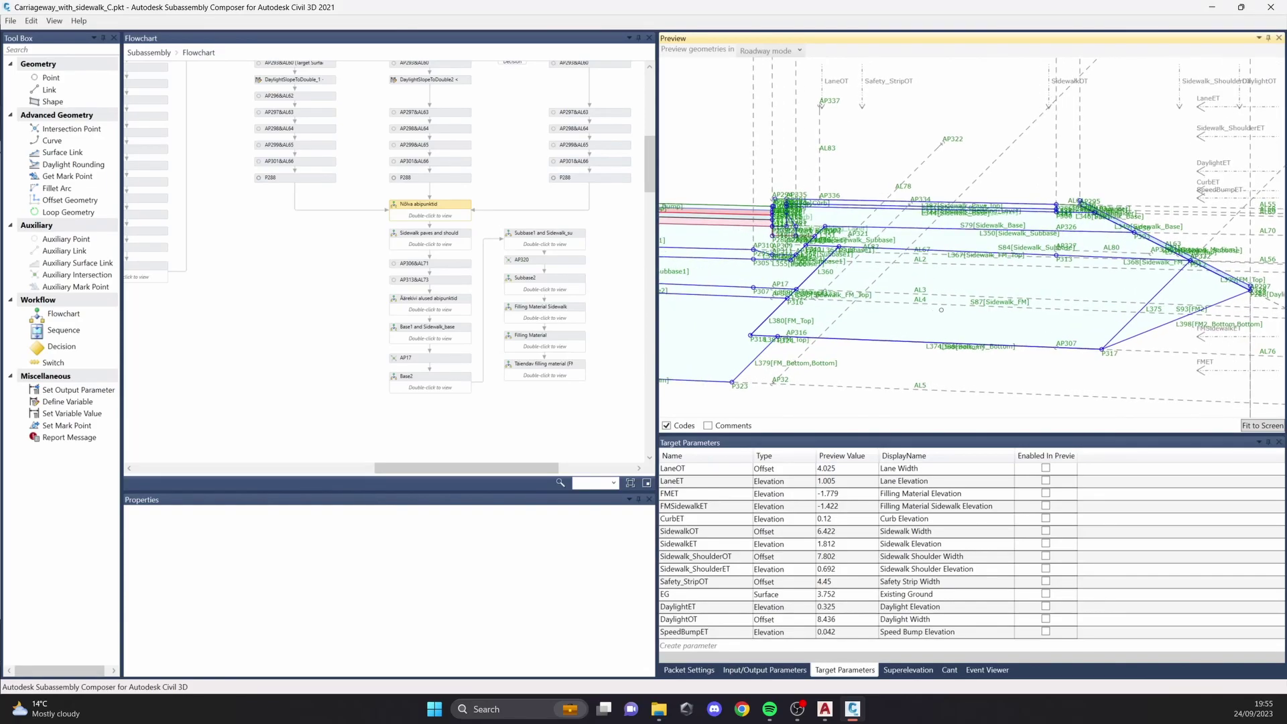
{"action": "middle_click_drag", "start_coordinate": [936, 309], "coordinate": [1064, 295]}
{"action": "middle_click_drag", "start_coordinate": [781, 315], "coordinate": [663, 297]}
{"action": "scroll", "coordinate": [1192, 312], "scroll_direction": "down", "scroll_amount": 1}
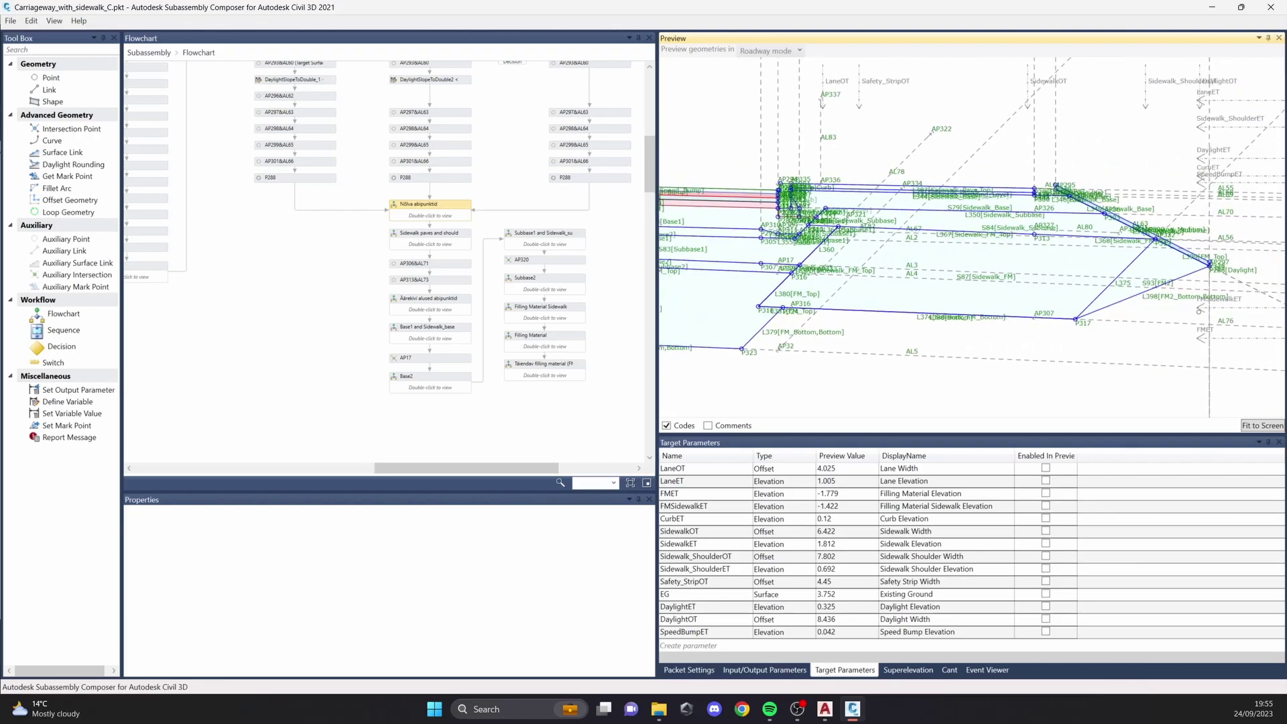
{"action": "left_click_drag", "start_coordinate": [1226, 304], "coordinate": [1240, 276]}
Step: Set the default value of the Daylight_Inside input parameter to 1.00:1
{"action": "left_click", "coordinate": [755, 669]}
{"action": "scroll", "coordinate": [721, 602], "scroll_direction": "down", "scroll_amount": 3}
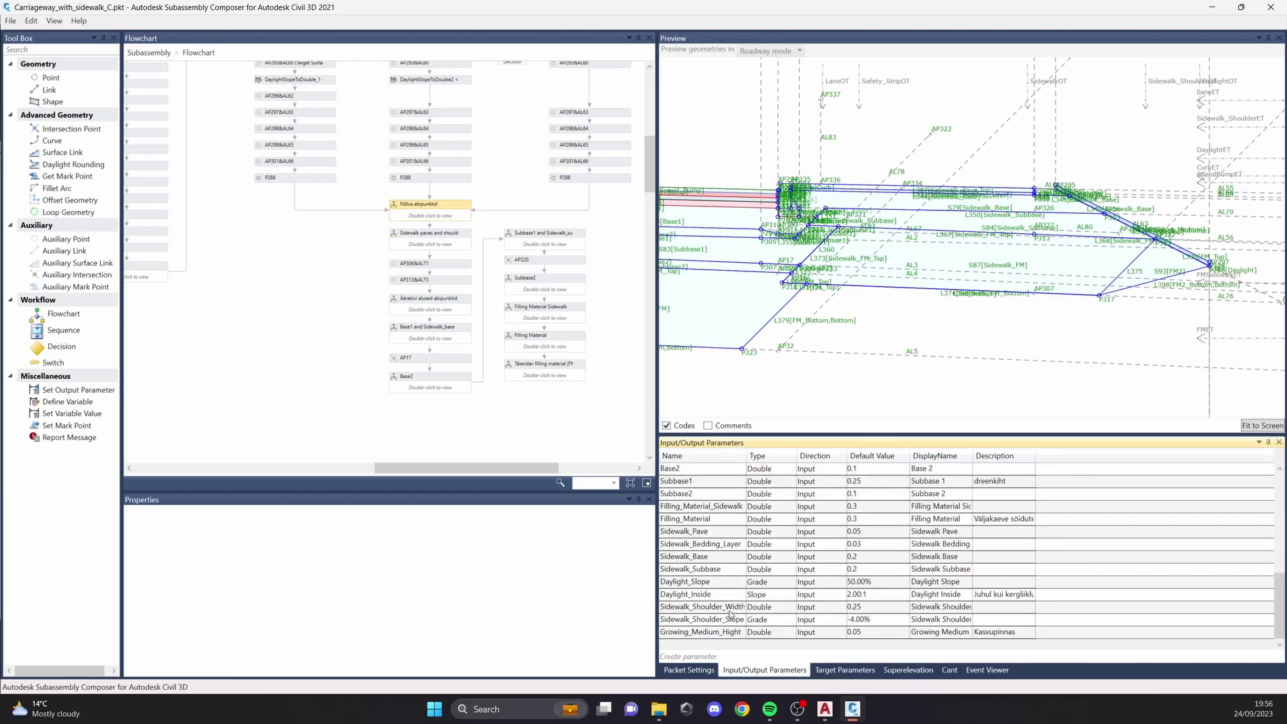
{"action": "left_click", "coordinate": [690, 589]}
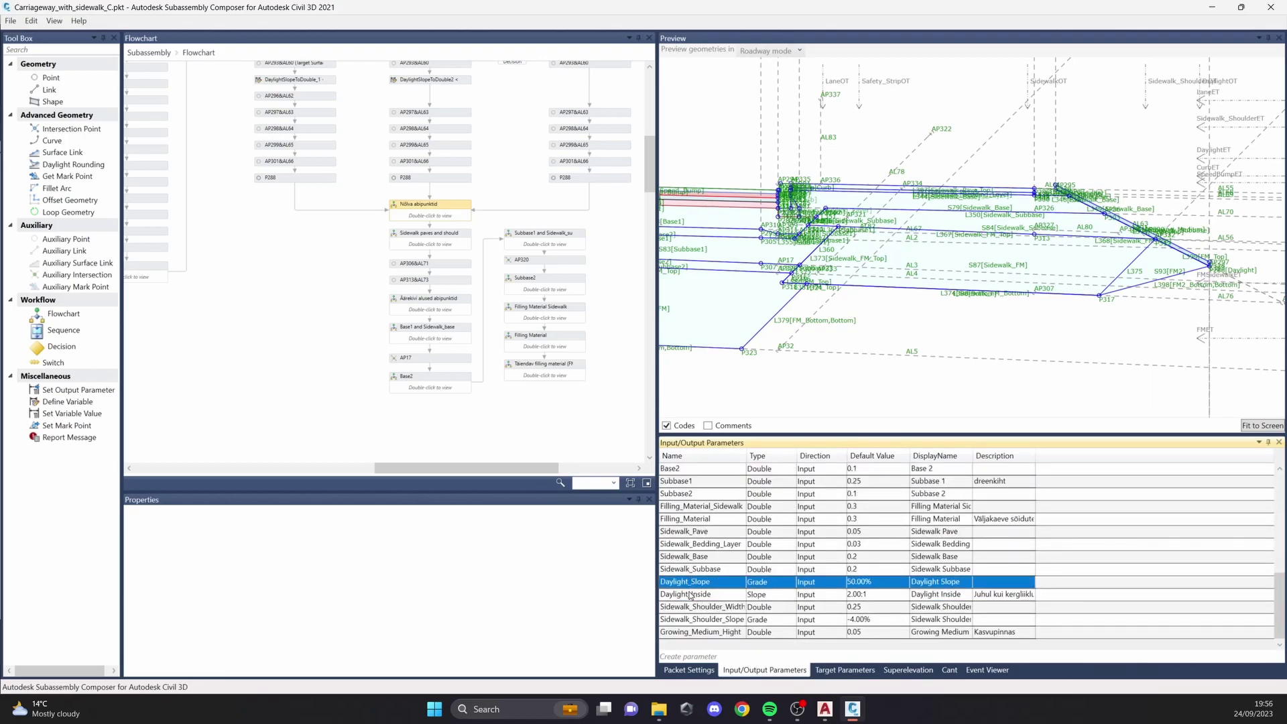
{"action": "left_click", "coordinate": [700, 597]}
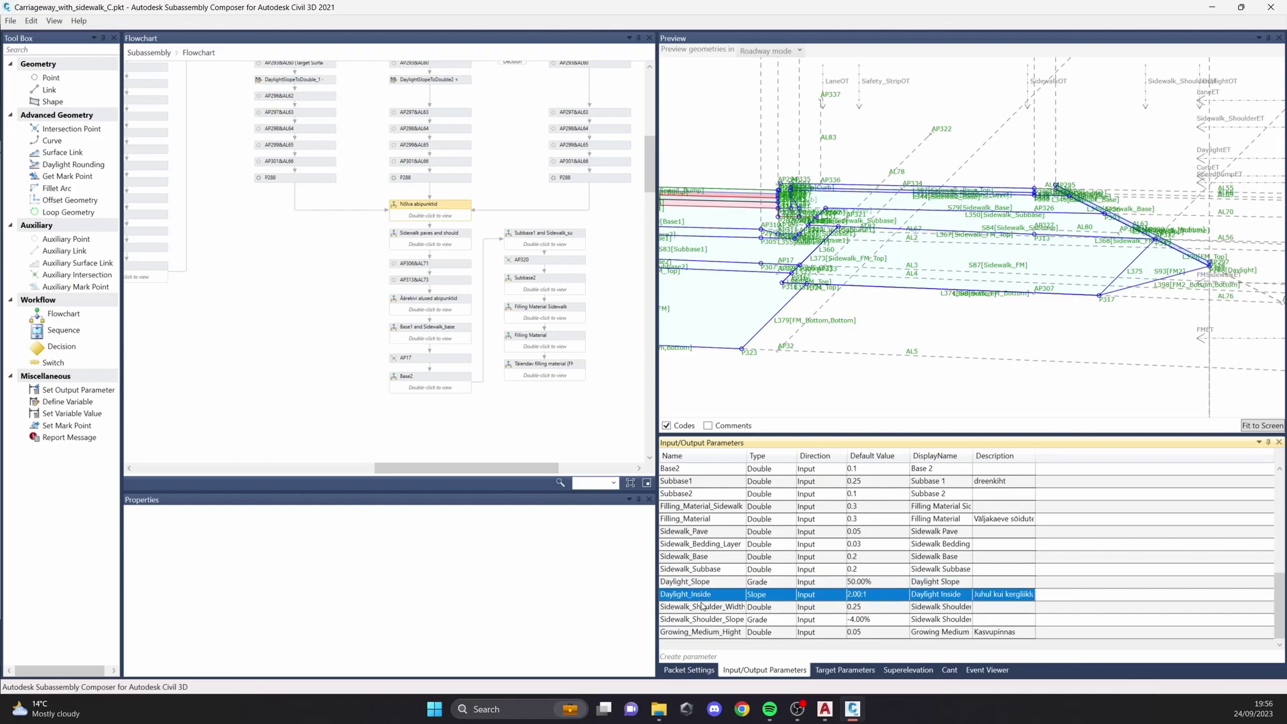
{"action": "left_click", "coordinate": [885, 593]}
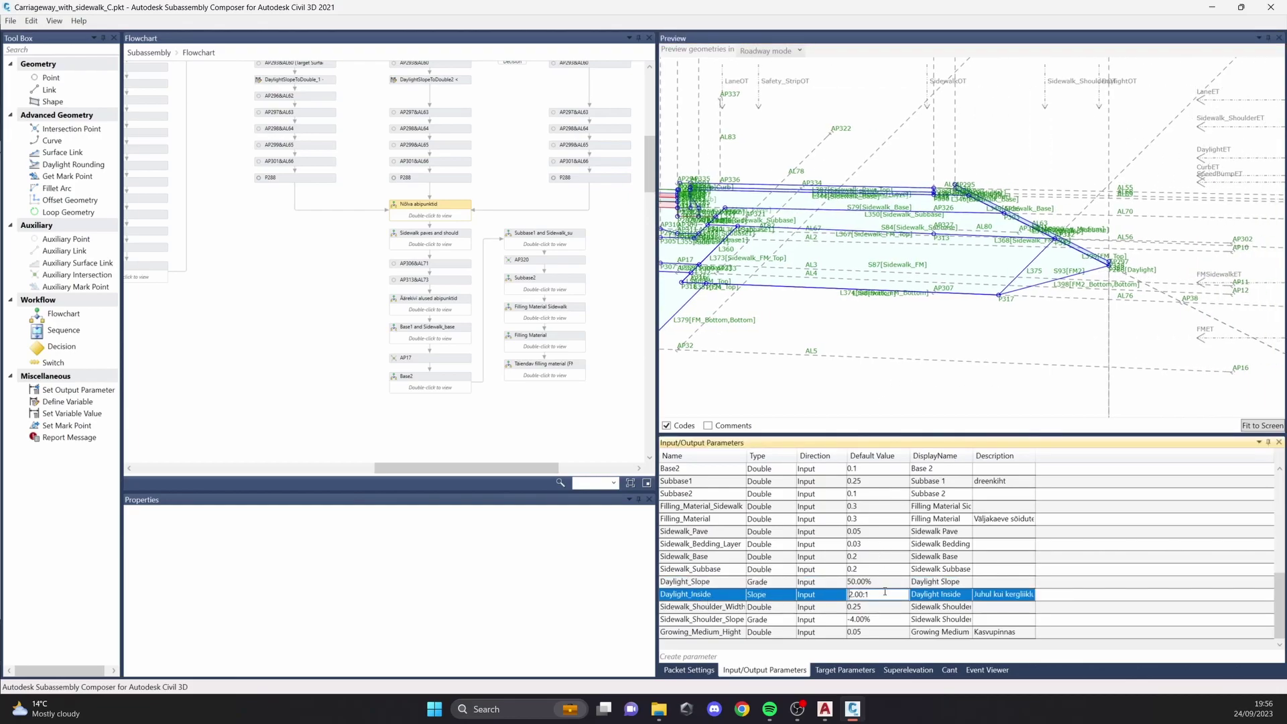
{"action": "left_click_drag", "start_coordinate": [885, 592], "coordinate": [833, 590]}
{"action": "type", "text": "1"}
{"action": "key", "text": "Return"}
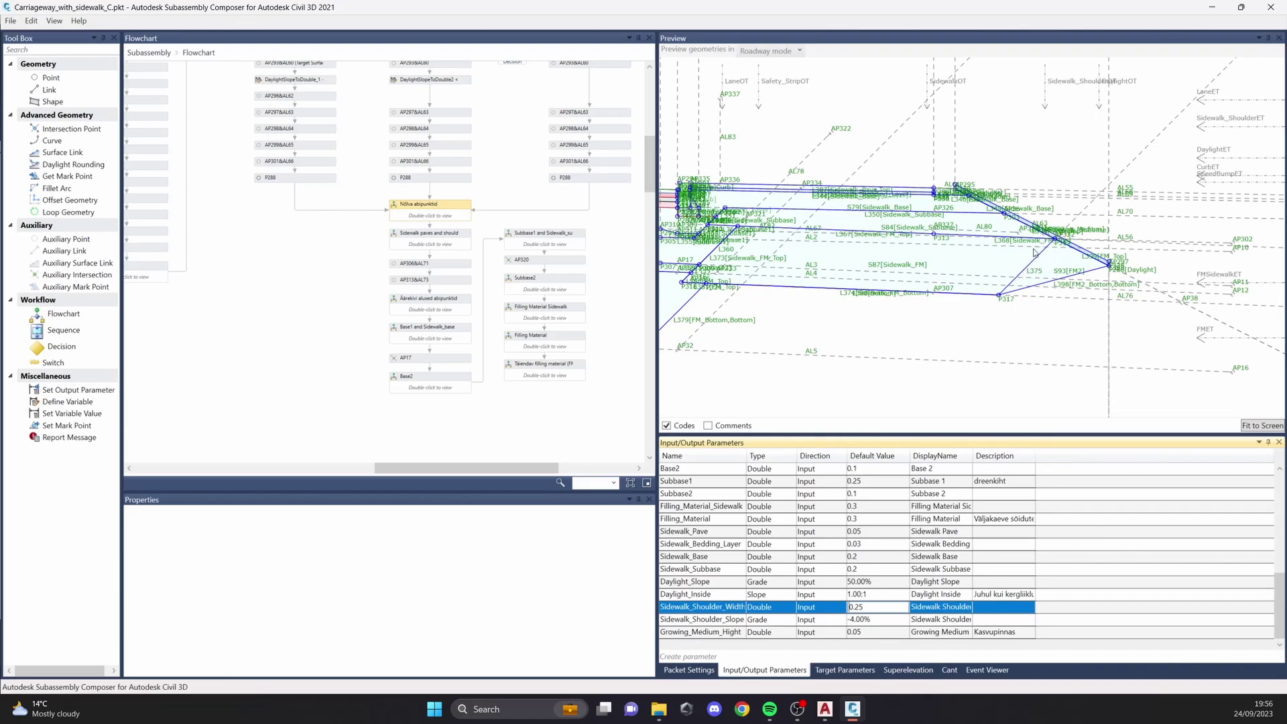
{"action": "left_click", "coordinate": [1035, 252]}
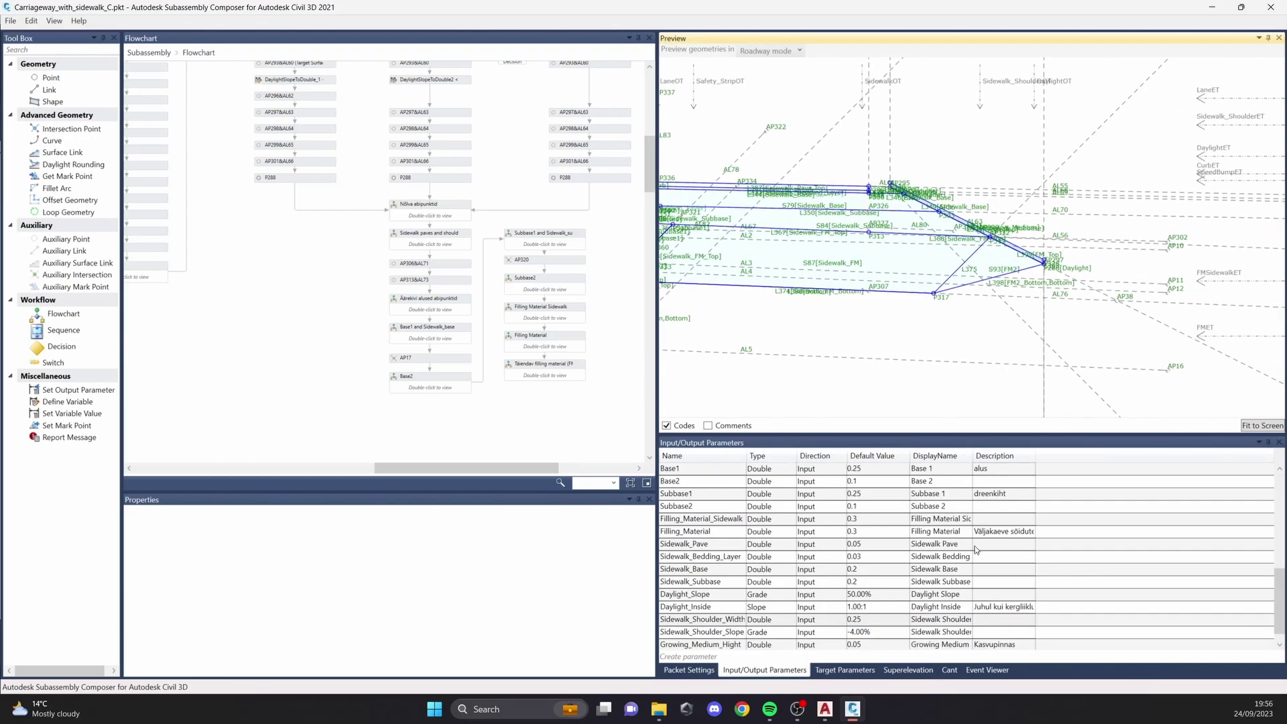
Step: Set the default value of the Daylight_Slope input parameter to 75%
{"action": "double_click", "coordinate": [868, 594]}
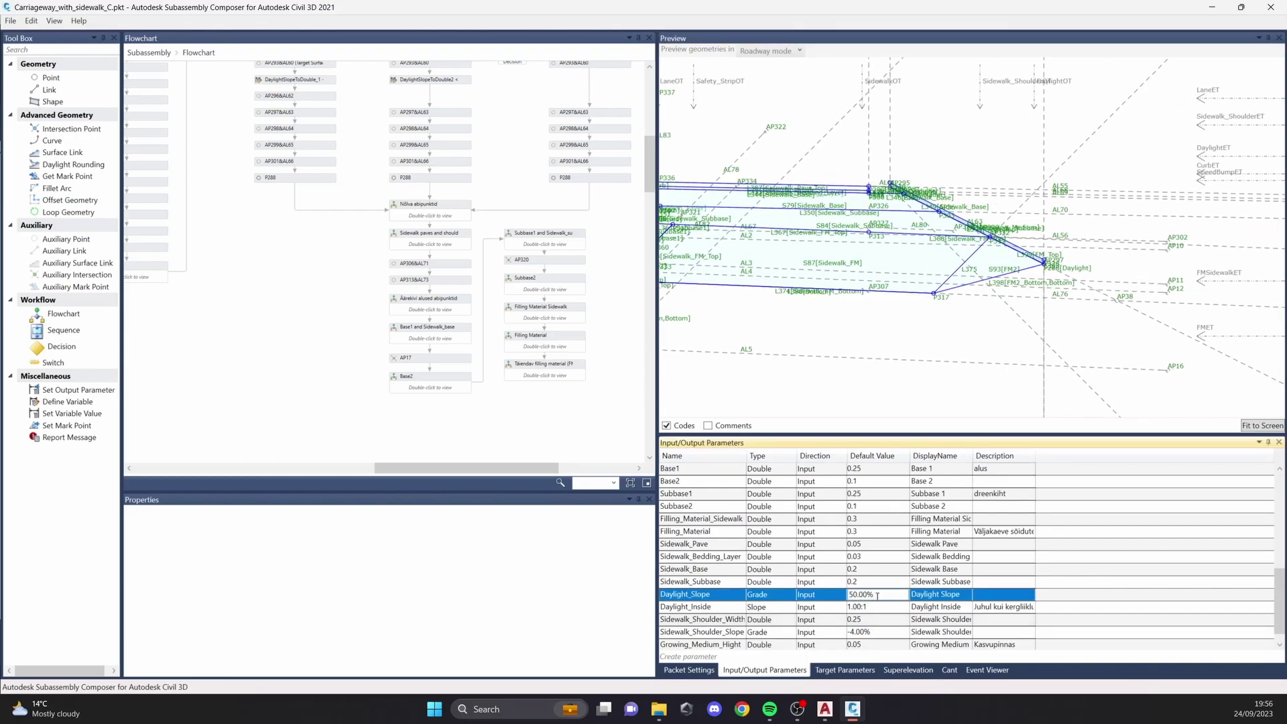
{"action": "left_click_drag", "start_coordinate": [882, 596], "coordinate": [860, 595]}
{"action": "key", "text": "BackSpace"}
{"action": "type", "text": "75"}
{"action": "key", "text": "Return"}
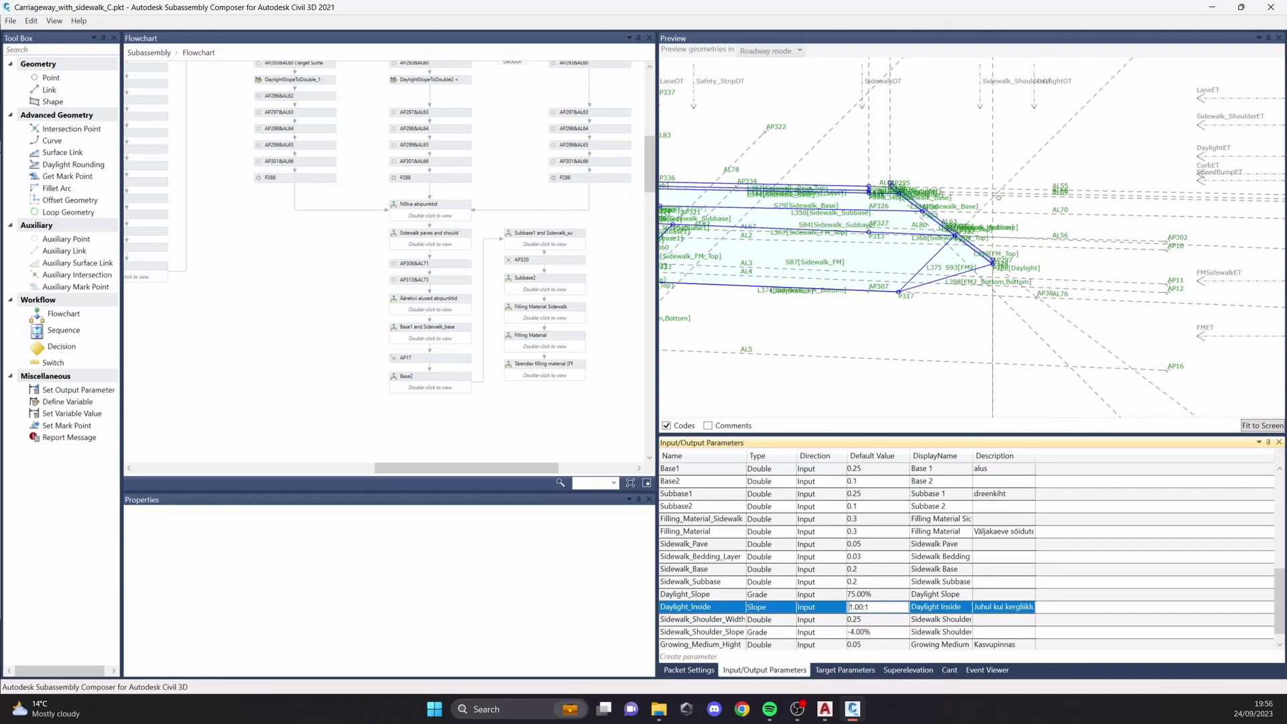
{"action": "left_click", "coordinate": [999, 197]}
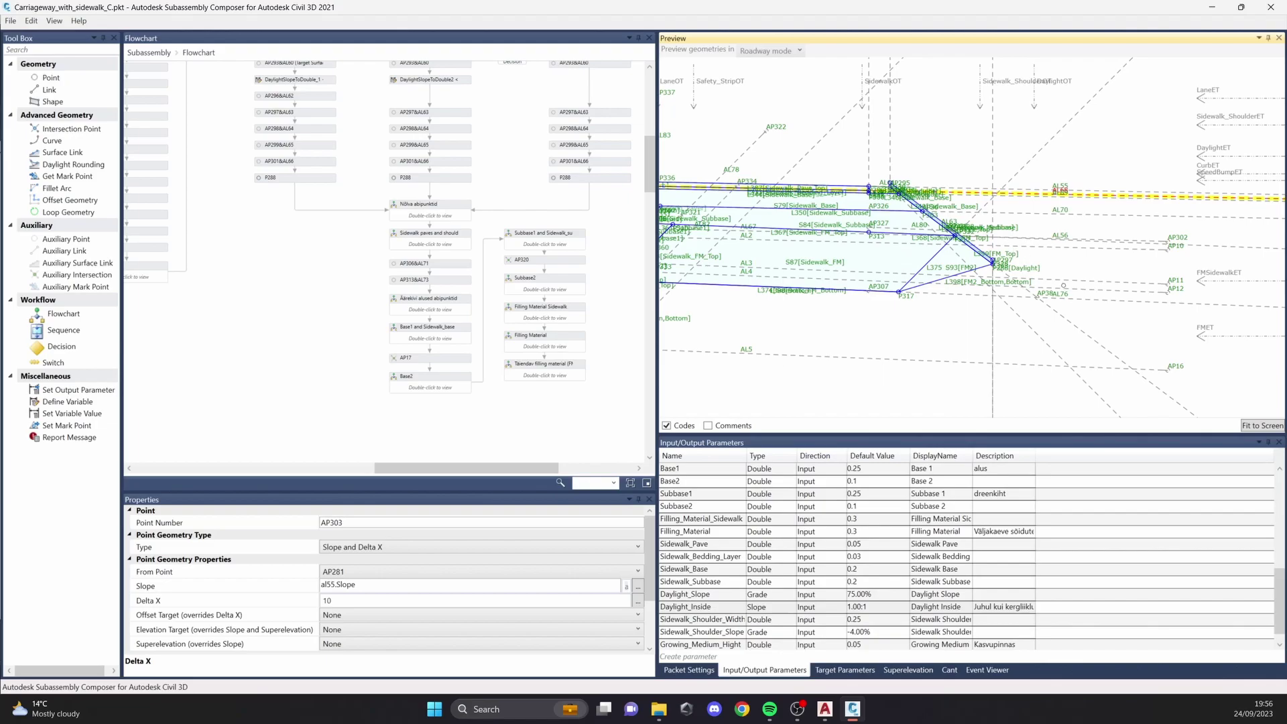
Step: Examine the preview's daylight slope geometry between the sidewalk shoulder and P288, including the FM2 filling area next to P317
{"action": "scroll", "coordinate": [951, 221], "scroll_direction": "up", "scroll_amount": 3}
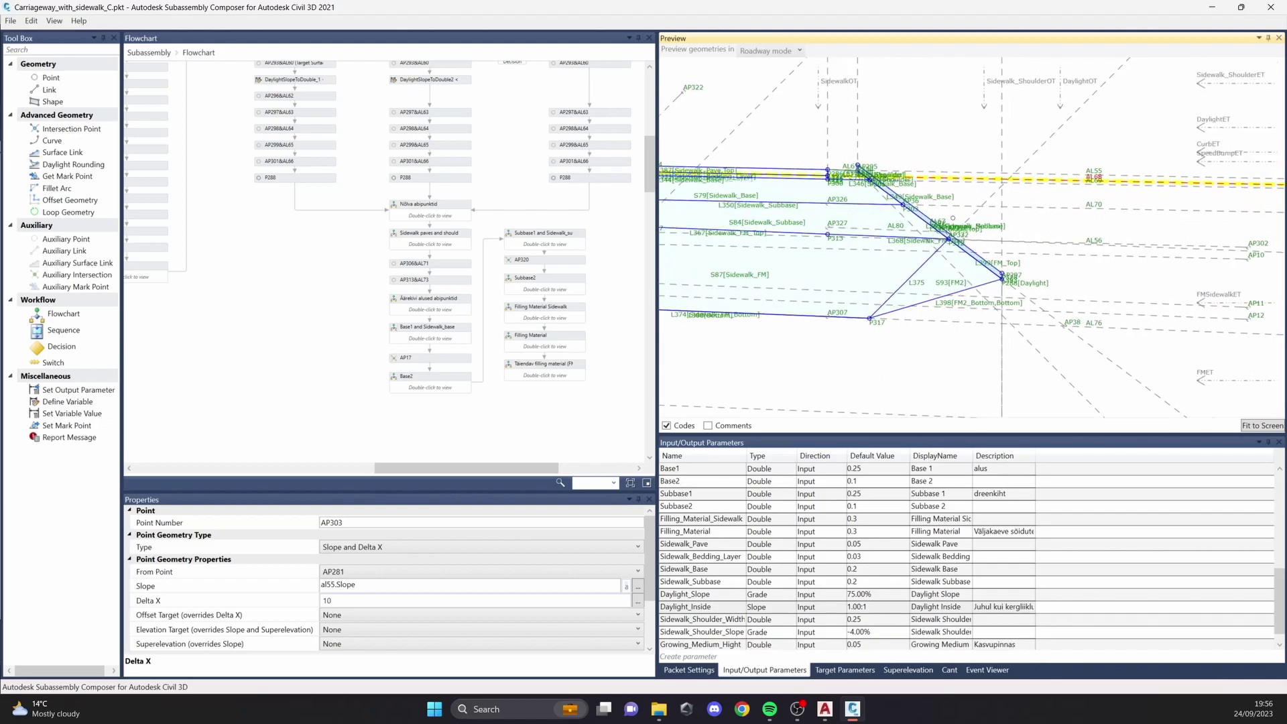
{"action": "scroll", "coordinate": [958, 208], "scroll_direction": "up", "scroll_amount": 2}
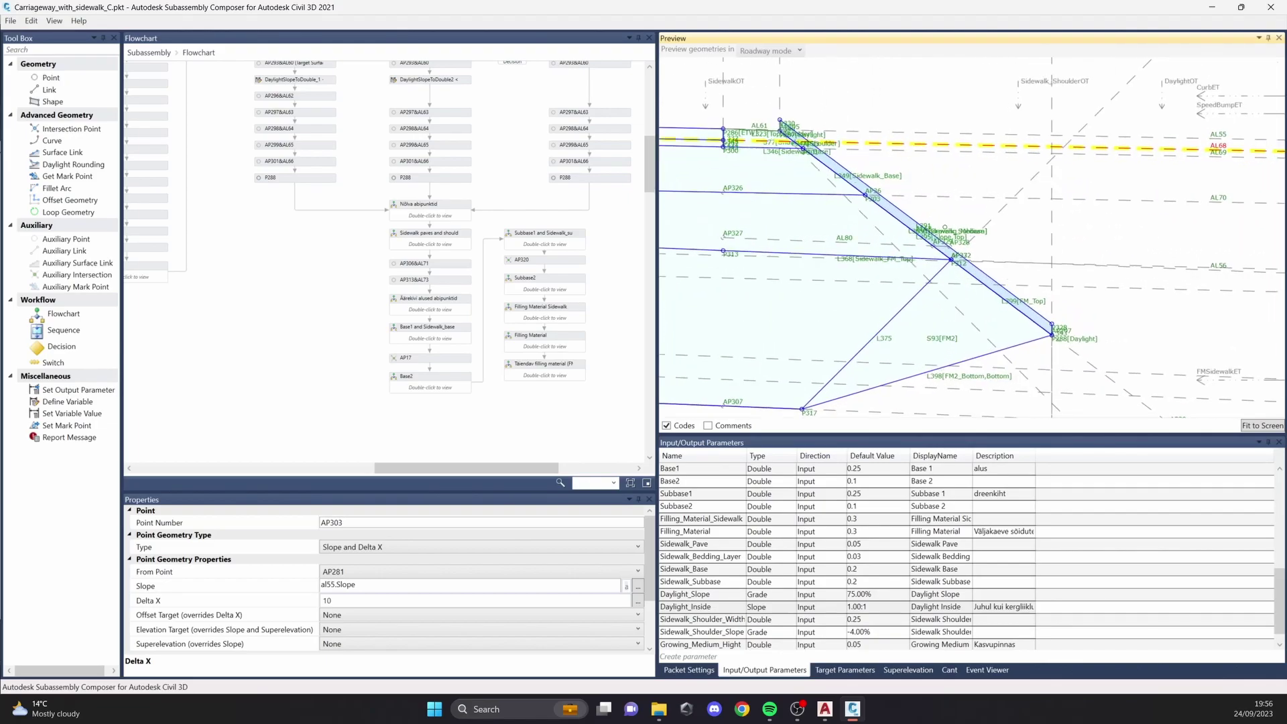
{"action": "scroll", "coordinate": [983, 246], "scroll_direction": "down", "scroll_amount": 2}
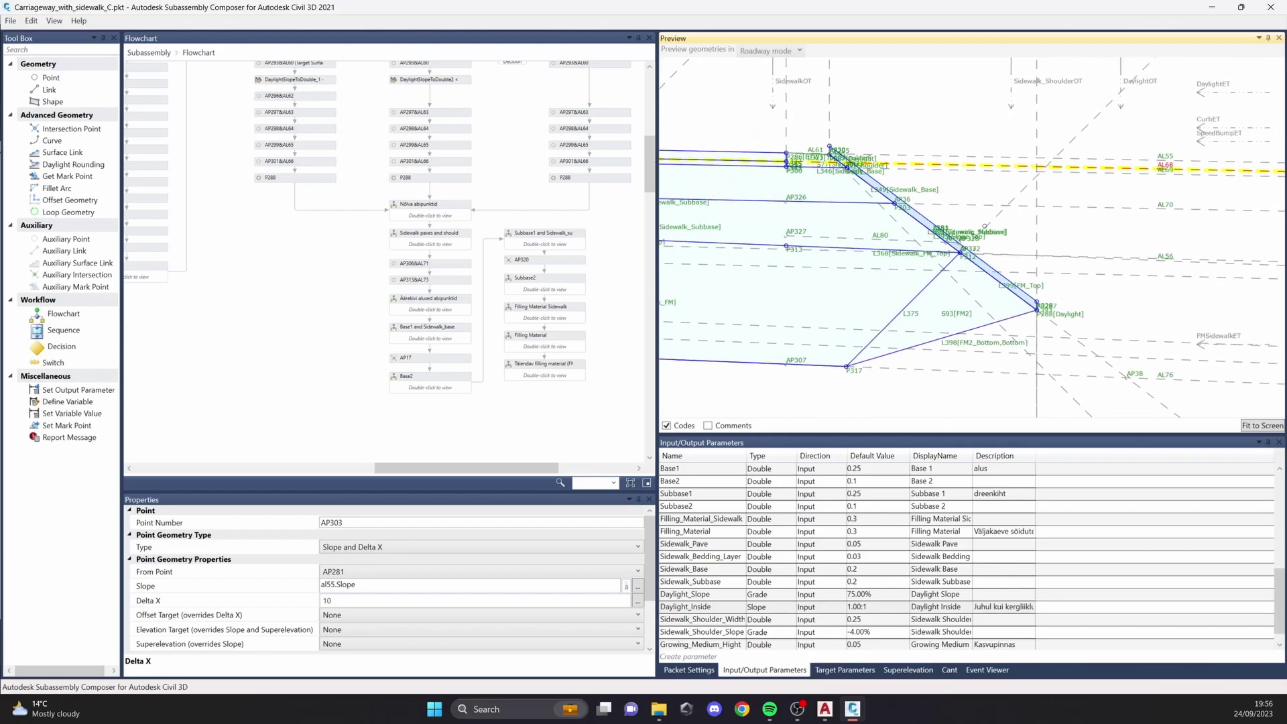
{"action": "middle_click_drag", "start_coordinate": [983, 246], "coordinate": [988, 193]}
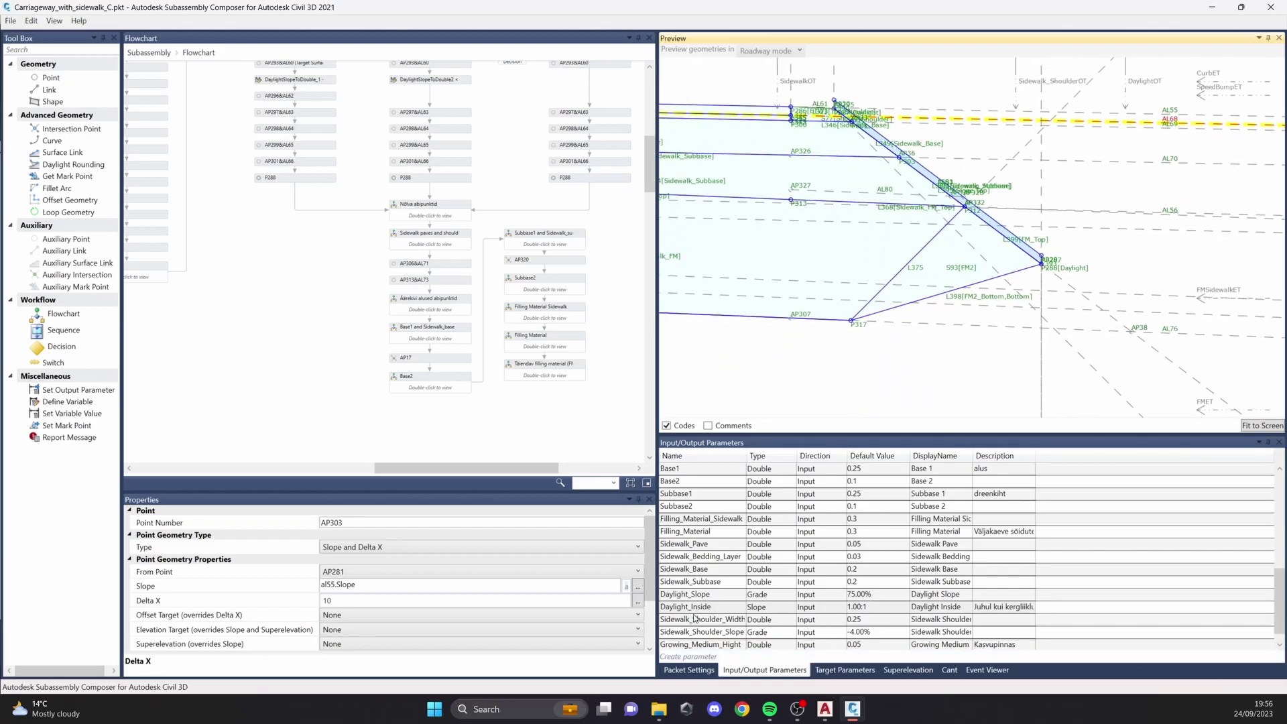
{"action": "middle_click_drag", "start_coordinate": [1143, 121], "coordinate": [1038, 159]}
{"action": "left_click", "coordinate": [902, 178]}
{"action": "scroll", "coordinate": [898, 249], "scroll_direction": "down", "scroll_amount": 2}
{"action": "scroll", "coordinate": [898, 250], "scroll_direction": "down", "scroll_amount": 2}
{"action": "middle_click_drag", "start_coordinate": [893, 278], "coordinate": [1015, 249]}
{"action": "scroll", "coordinate": [1004, 247], "scroll_direction": "up", "scroll_amount": 1}
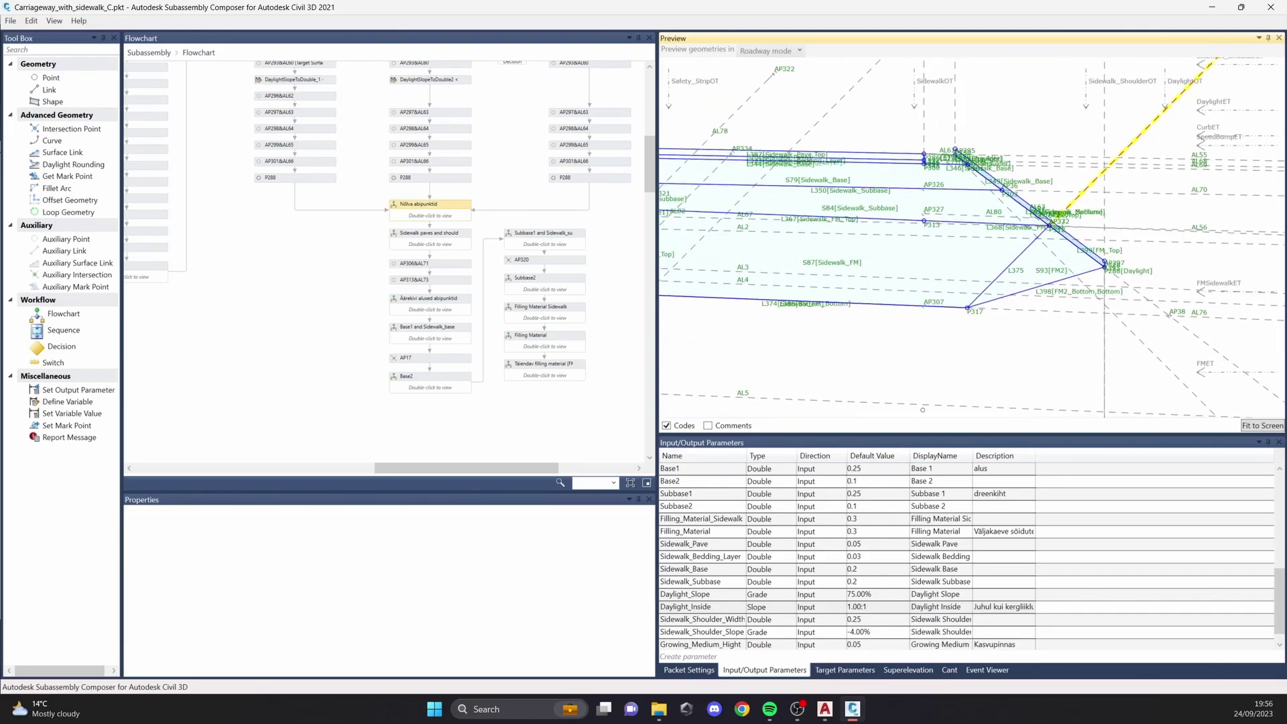
{"action": "middle_click_drag", "start_coordinate": [1005, 355], "coordinate": [926, 352]}
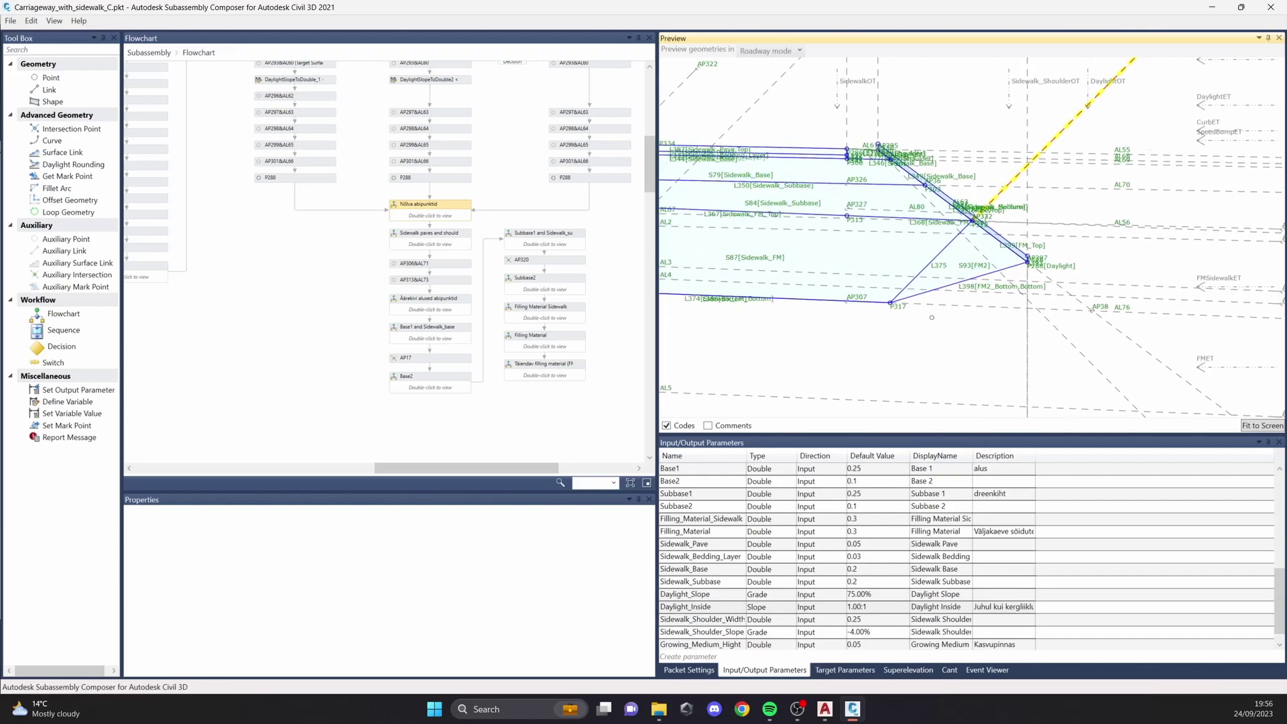
{"action": "middle_click_drag", "start_coordinate": [815, 324], "coordinate": [943, 322]}
{"action": "scroll", "coordinate": [839, 316], "scroll_direction": "down", "scroll_amount": 1}
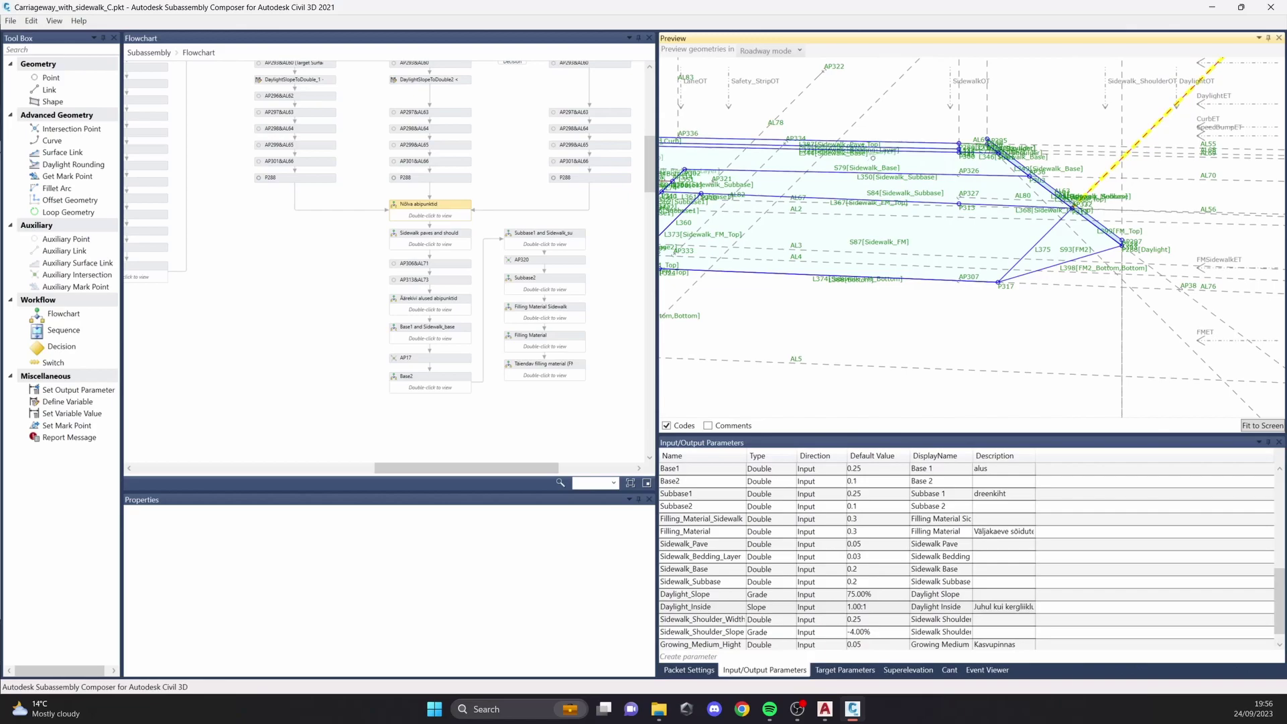
{"action": "middle_click_drag", "start_coordinate": [1004, 327], "coordinate": [905, 352]}
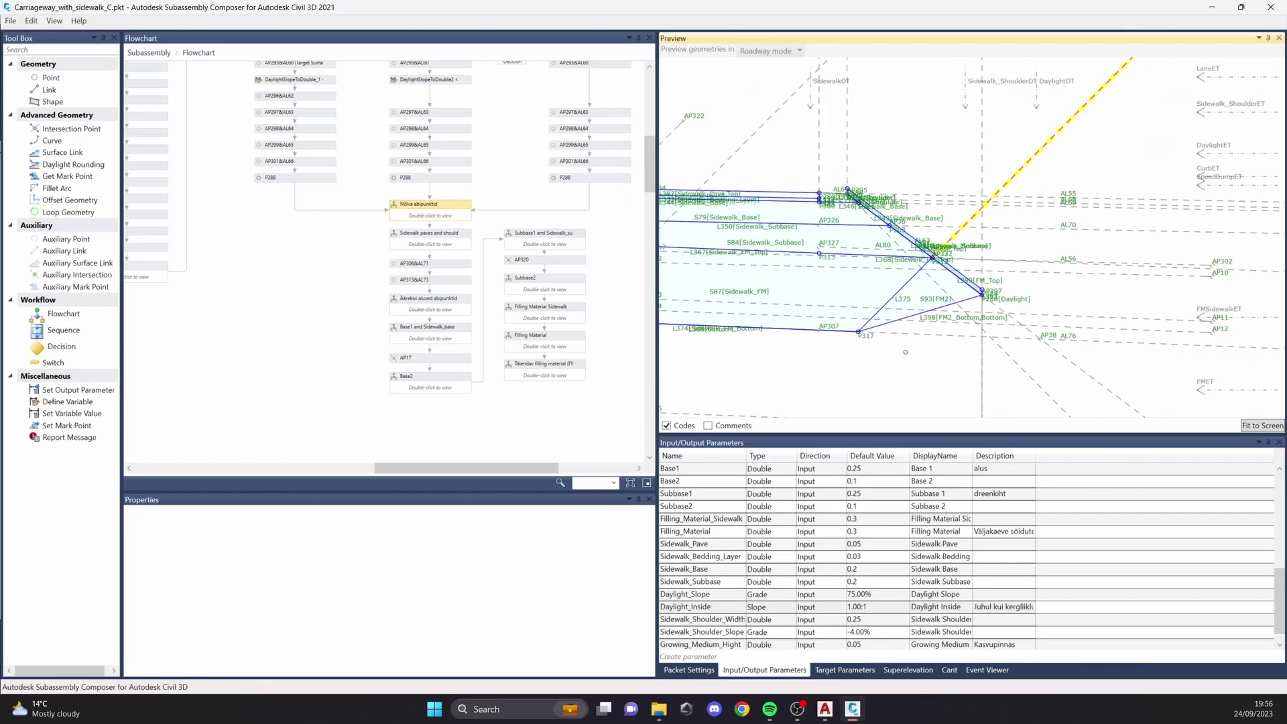
Step: Examine the preview's full cross-section from the crown to the daylight point, then check the assembly section in Civil 3D and return to Subassembly Composer
{"action": "left_click", "coordinate": [869, 608]}
{"action": "left_click_drag", "start_coordinate": [869, 608], "coordinate": [849, 609]}
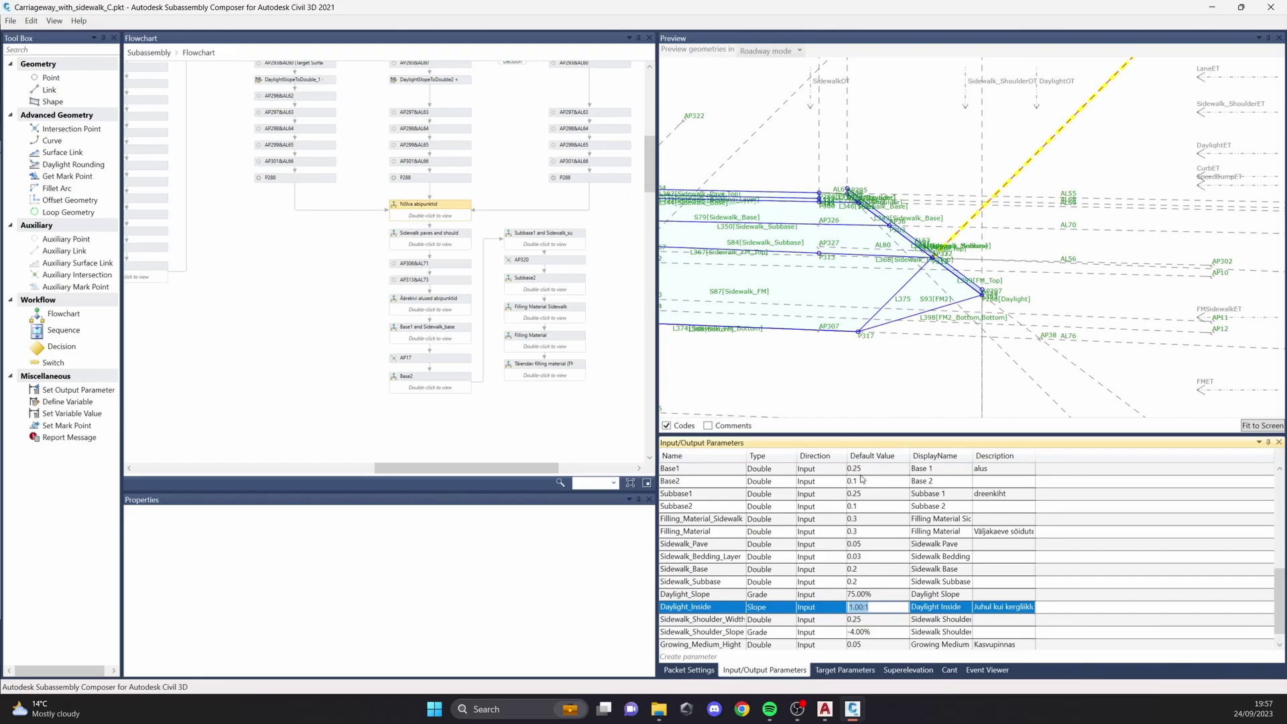
{"action": "left_click", "coordinate": [896, 383]}
{"action": "scroll", "coordinate": [910, 353], "scroll_direction": "down", "scroll_amount": 2}
{"action": "scroll", "coordinate": [940, 281], "scroll_direction": "down", "scroll_amount": 2}
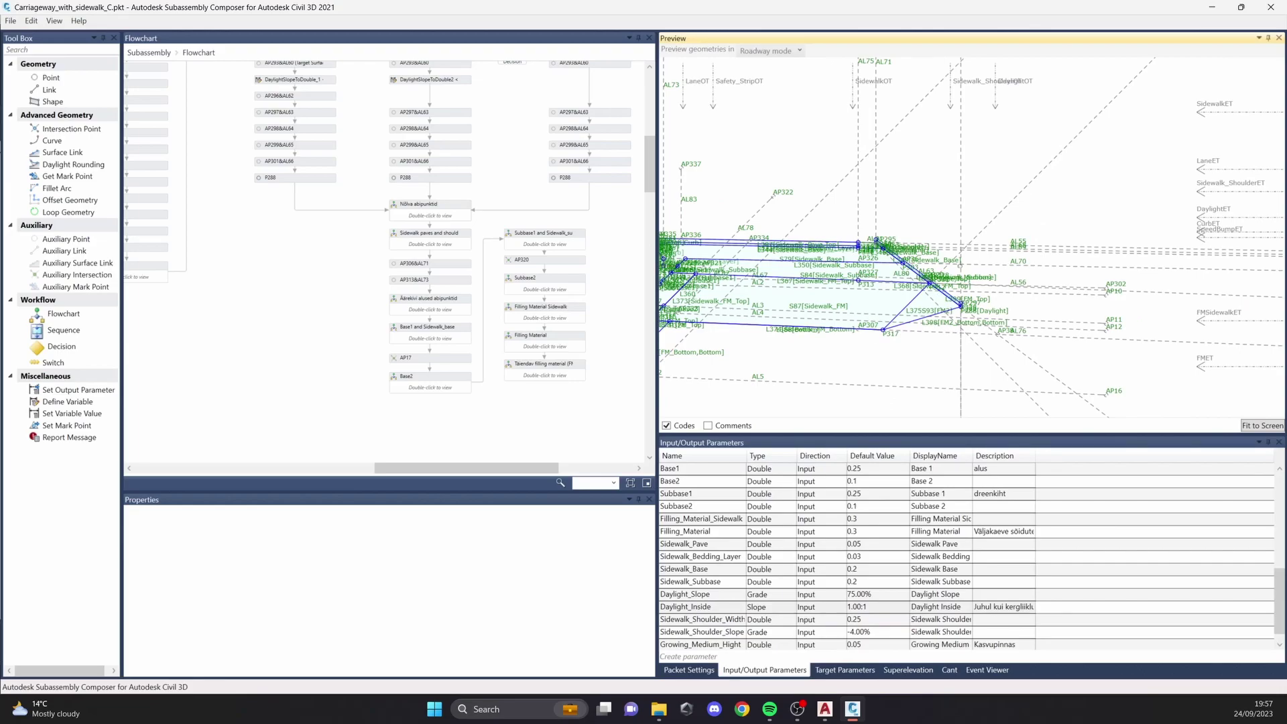
{"action": "middle_click_drag", "start_coordinate": [998, 215], "coordinate": [987, 268]}
{"action": "scroll", "coordinate": [891, 283], "scroll_direction": "down", "scroll_amount": 2}
{"action": "middle_click_drag", "start_coordinate": [892, 283], "coordinate": [1077, 215]}
{"action": "scroll", "coordinate": [984, 279], "scroll_direction": "up", "scroll_amount": 2}
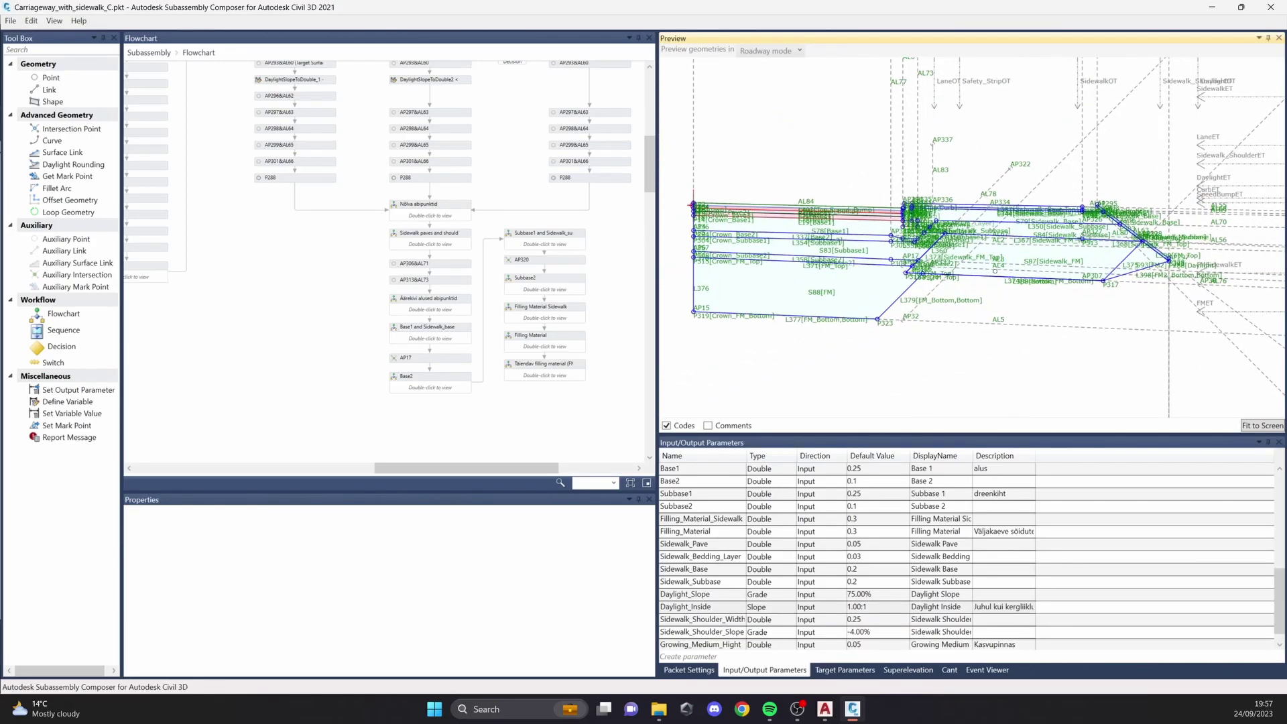
{"action": "middle_click_drag", "start_coordinate": [984, 280], "coordinate": [879, 319]}
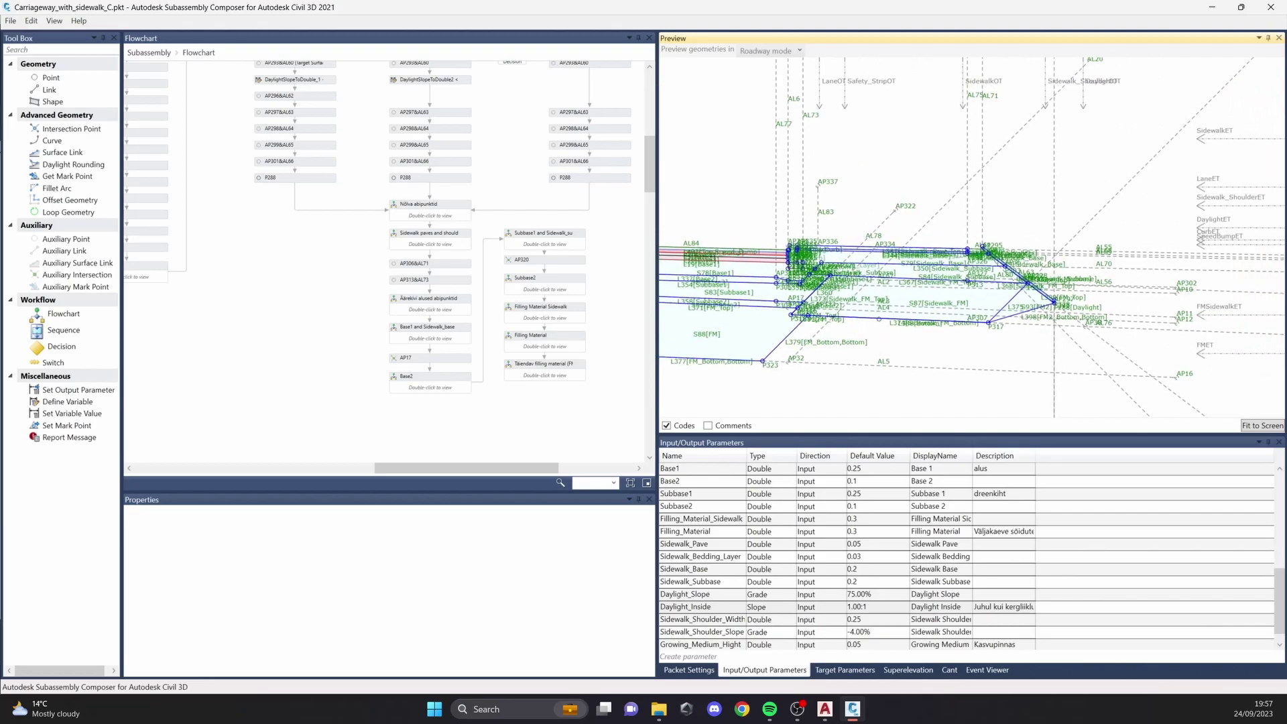
{"action": "left_click", "coordinate": [825, 709]}
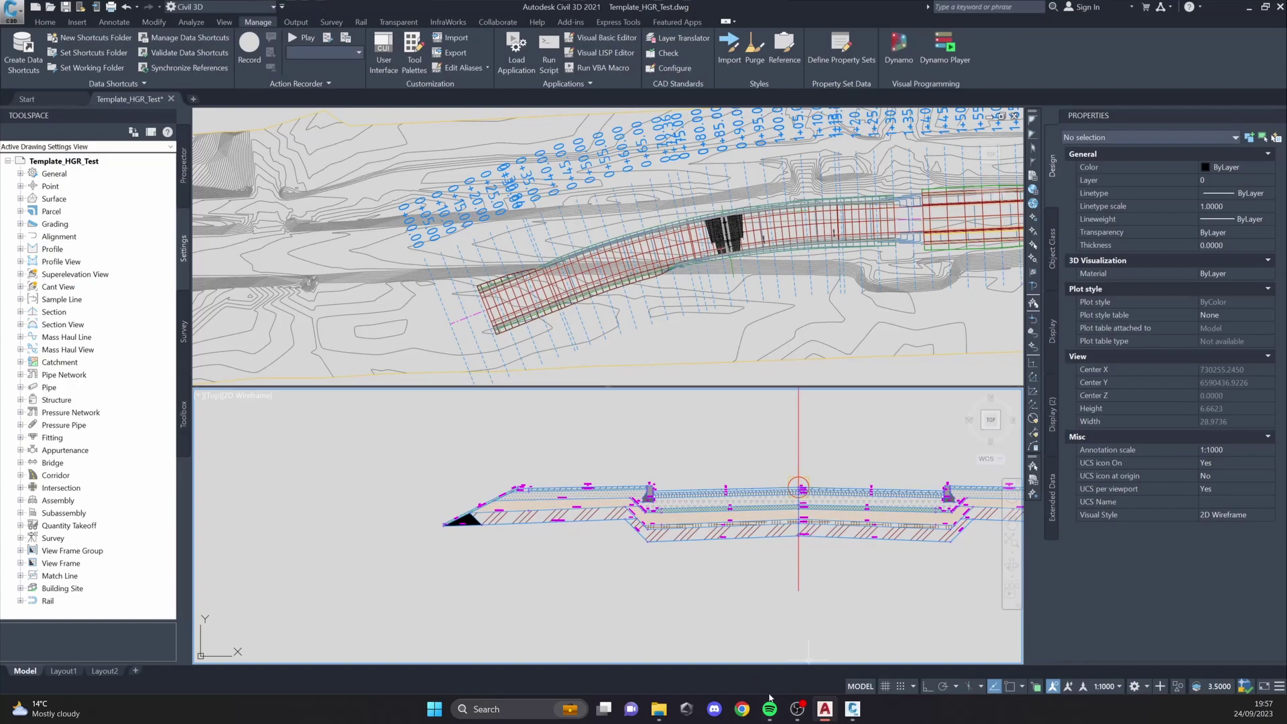
{"action": "left_click", "coordinate": [853, 709]}
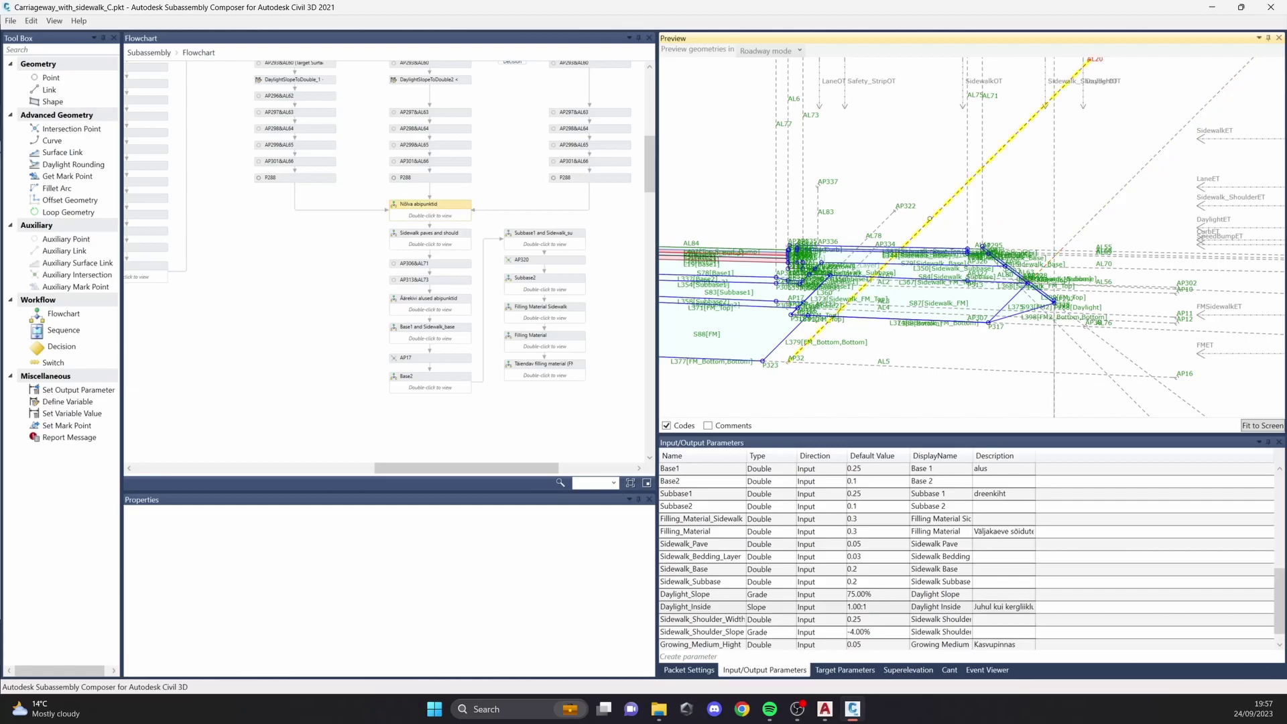
Step: Set the default value of the Safety_Strip input parameter to Yes
{"action": "scroll", "coordinate": [731, 583], "scroll_direction": "up", "scroll_amount": 1}
{"action": "scroll", "coordinate": [712, 587], "scroll_direction": "up", "scroll_amount": 3}
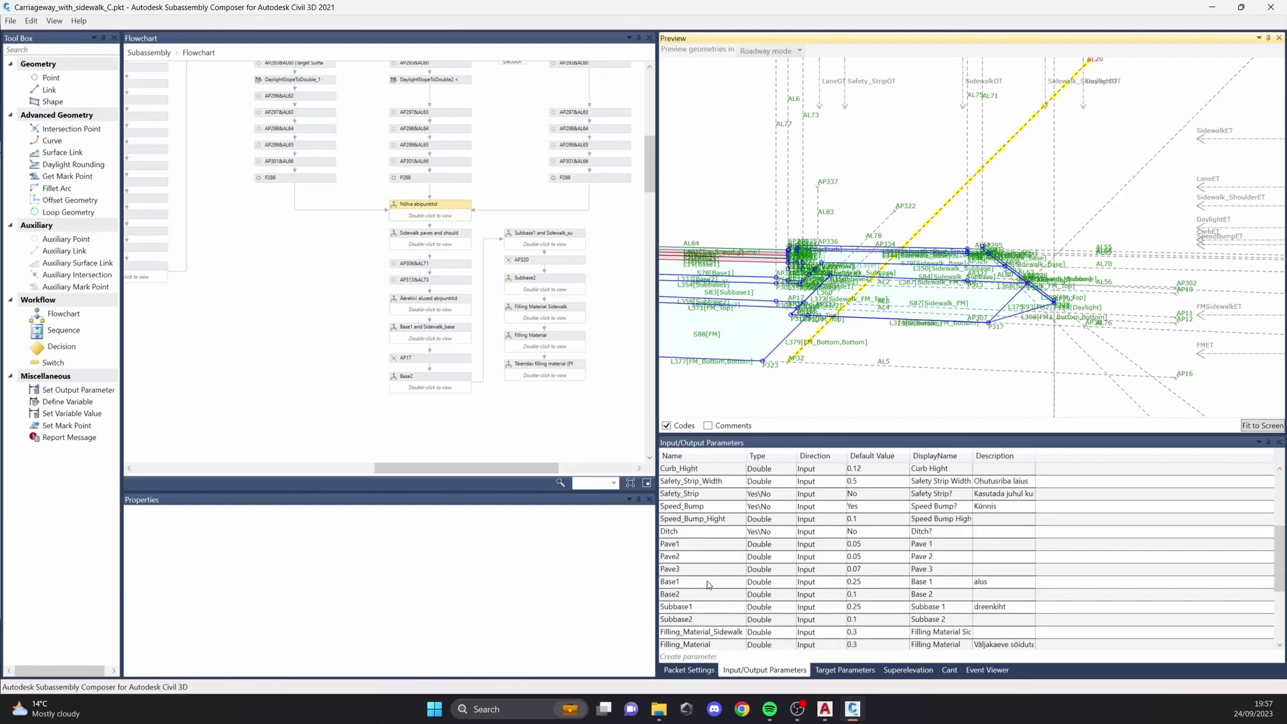
{"action": "scroll", "coordinate": [798, 229], "scroll_direction": "up", "scroll_amount": 6}
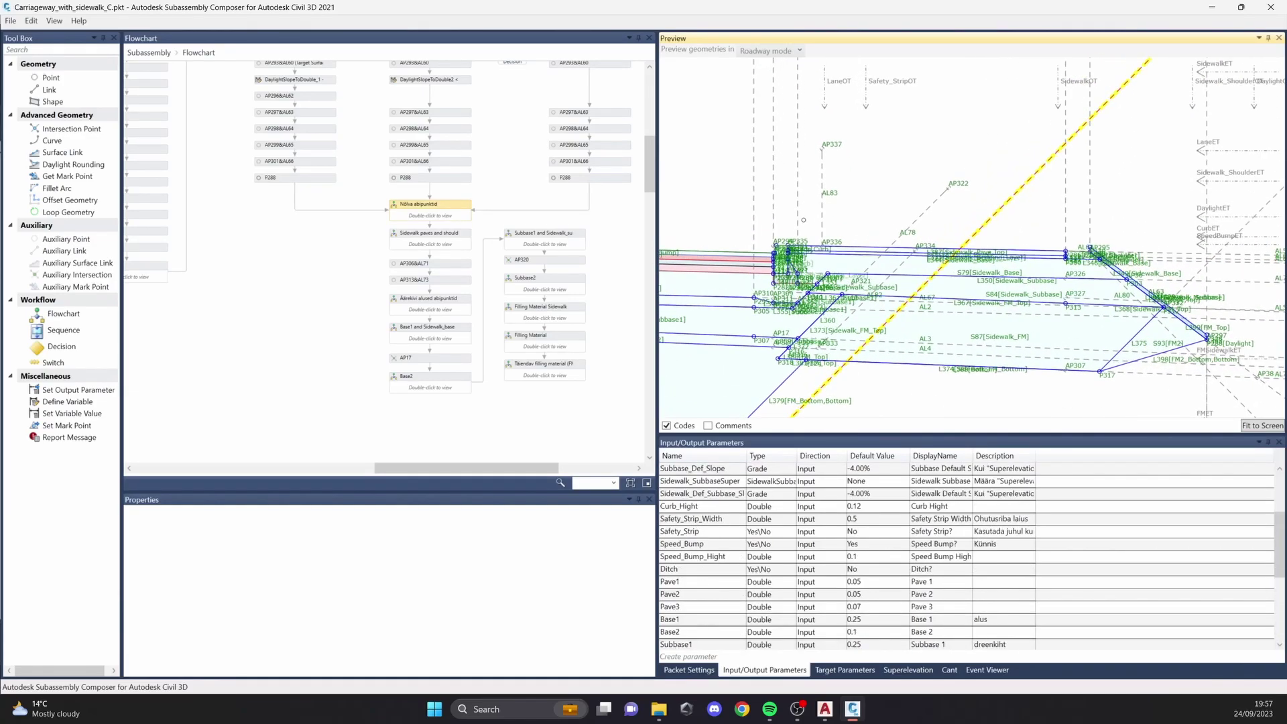
{"action": "middle_click_drag", "start_coordinate": [795, 229], "coordinate": [868, 207]}
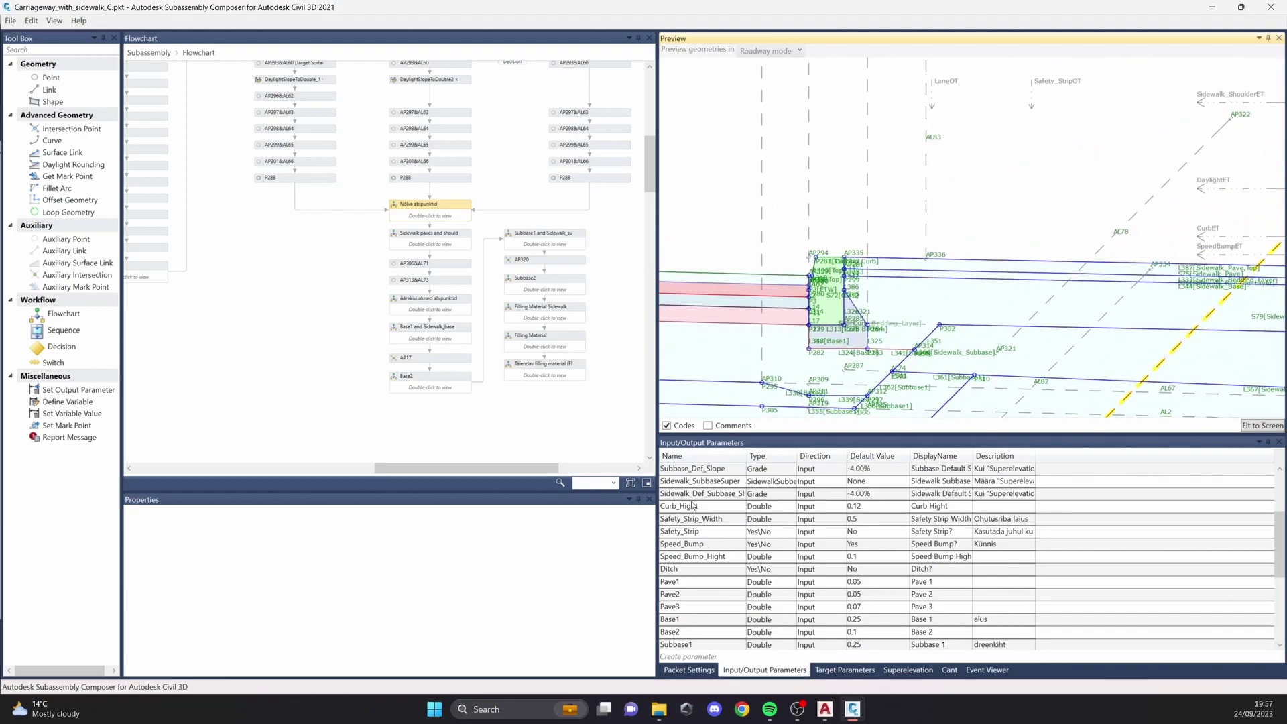
{"action": "left_click", "coordinate": [711, 532]}
{"action": "left_click", "coordinate": [871, 532]}
{"action": "left_click", "coordinate": [871, 532]}
{"action": "left_click", "coordinate": [857, 545]}
{"action": "left_click", "coordinate": [1011, 199]}
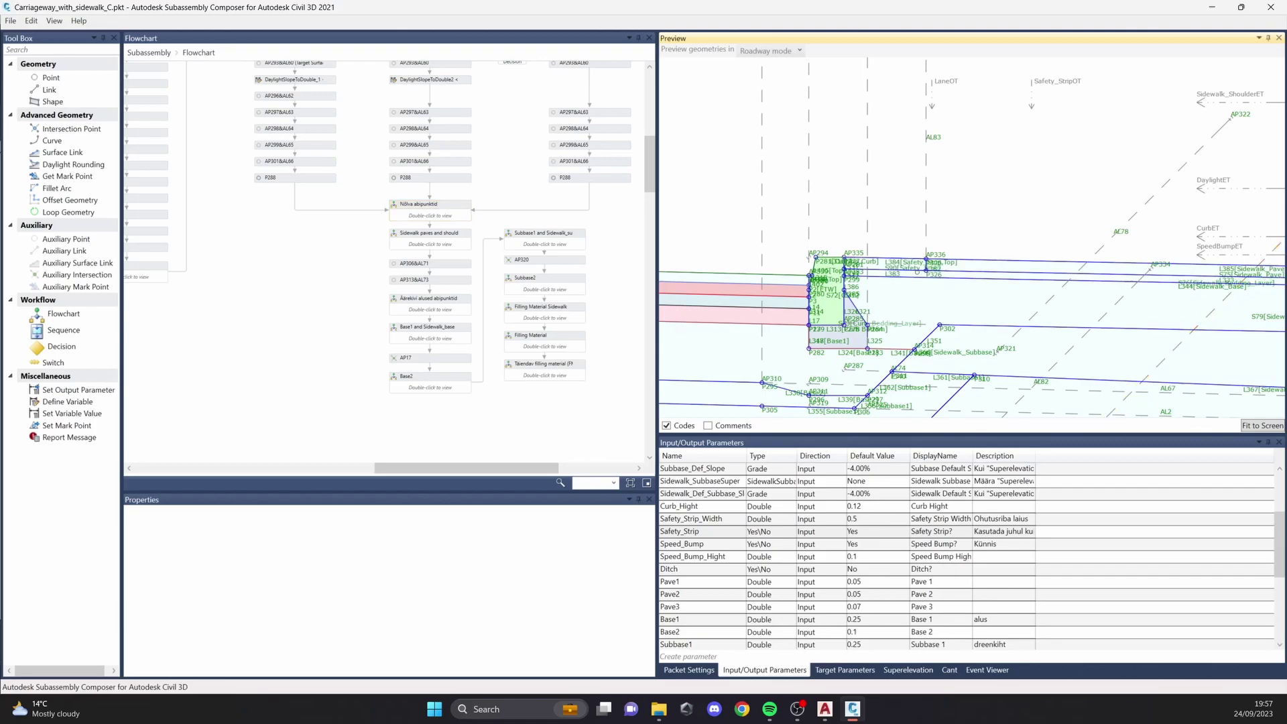
Step: Set the default value of the Safety_Strip_Width input parameter to 1
{"action": "middle_click_drag", "start_coordinate": [991, 281], "coordinate": [877, 285]}
{"action": "middle_click_drag", "start_coordinate": [713, 239], "coordinate": [841, 322]}
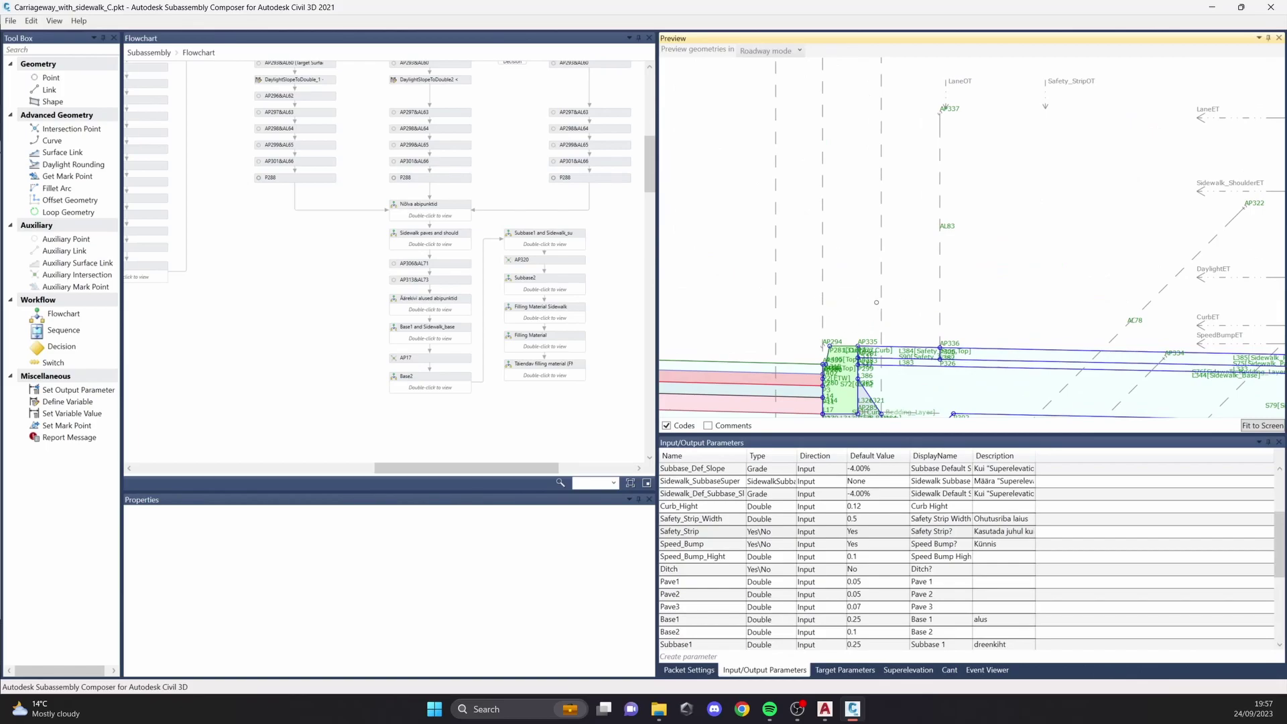
{"action": "left_click", "coordinate": [721, 531]}
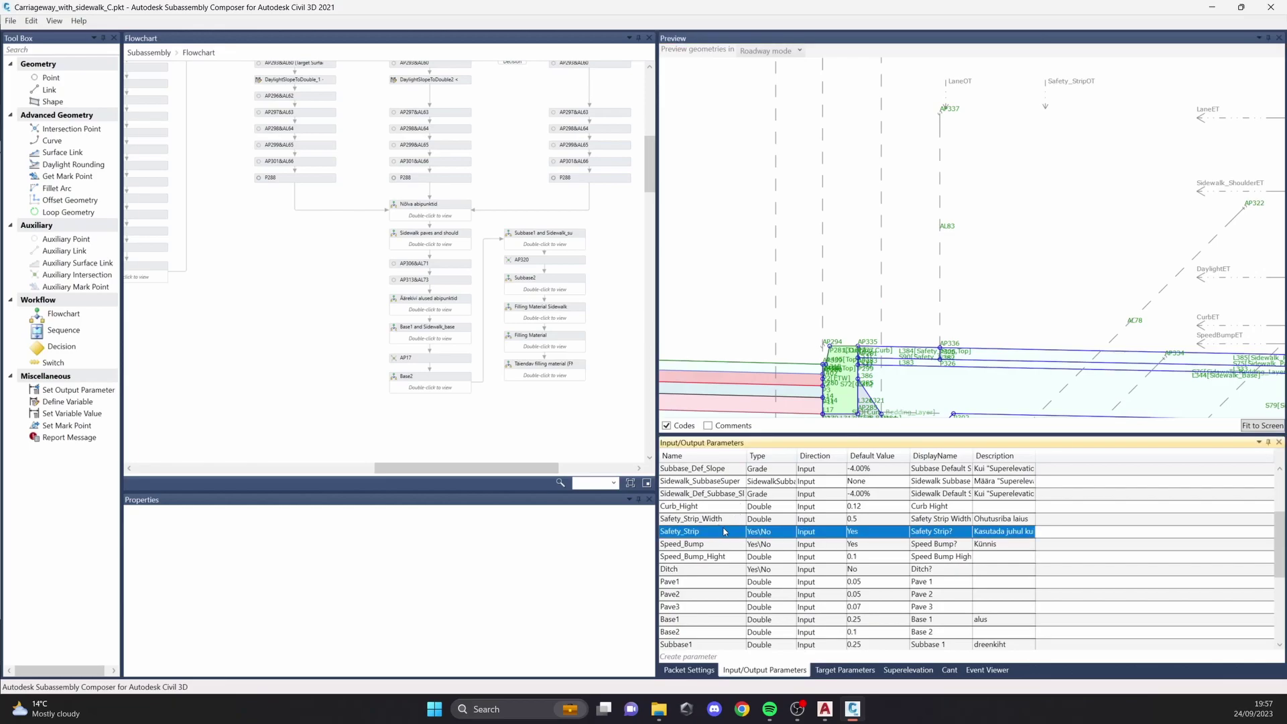
{"action": "double_click", "coordinate": [859, 519]}
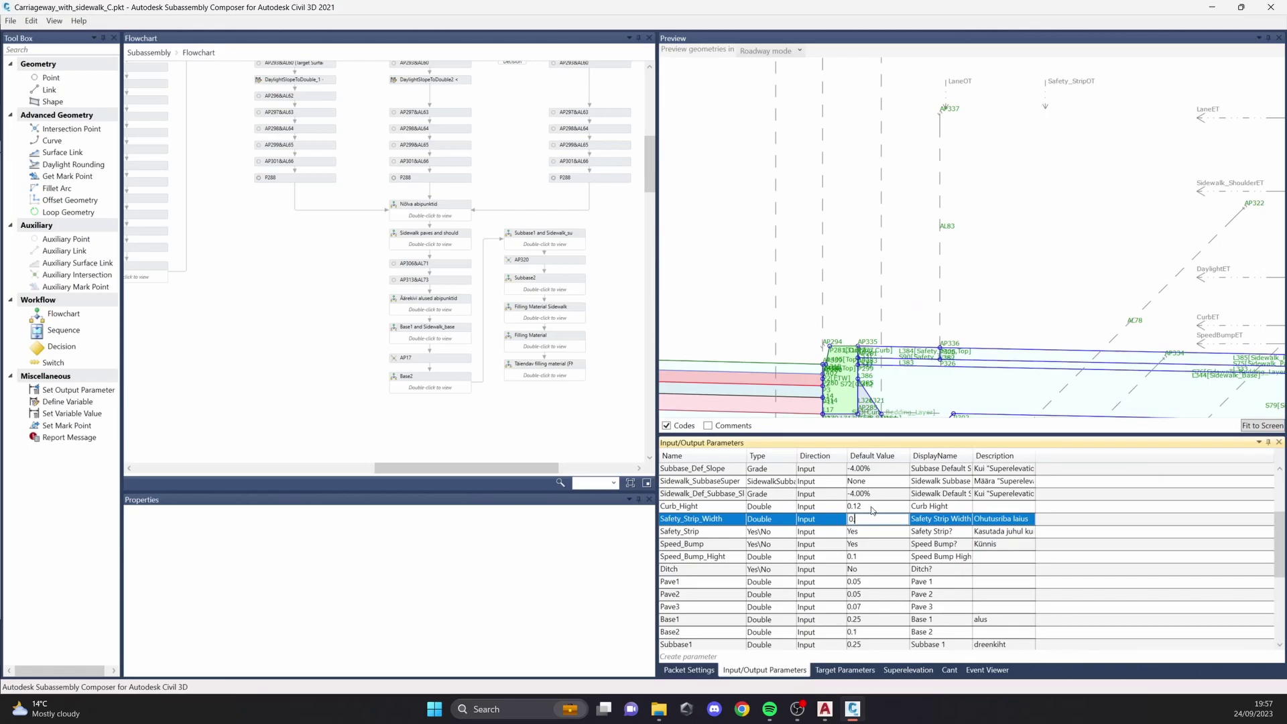
{"action": "key", "text": "BackSpace"}
{"action": "type", "text": "1"}
{"action": "key", "text": "Return"}
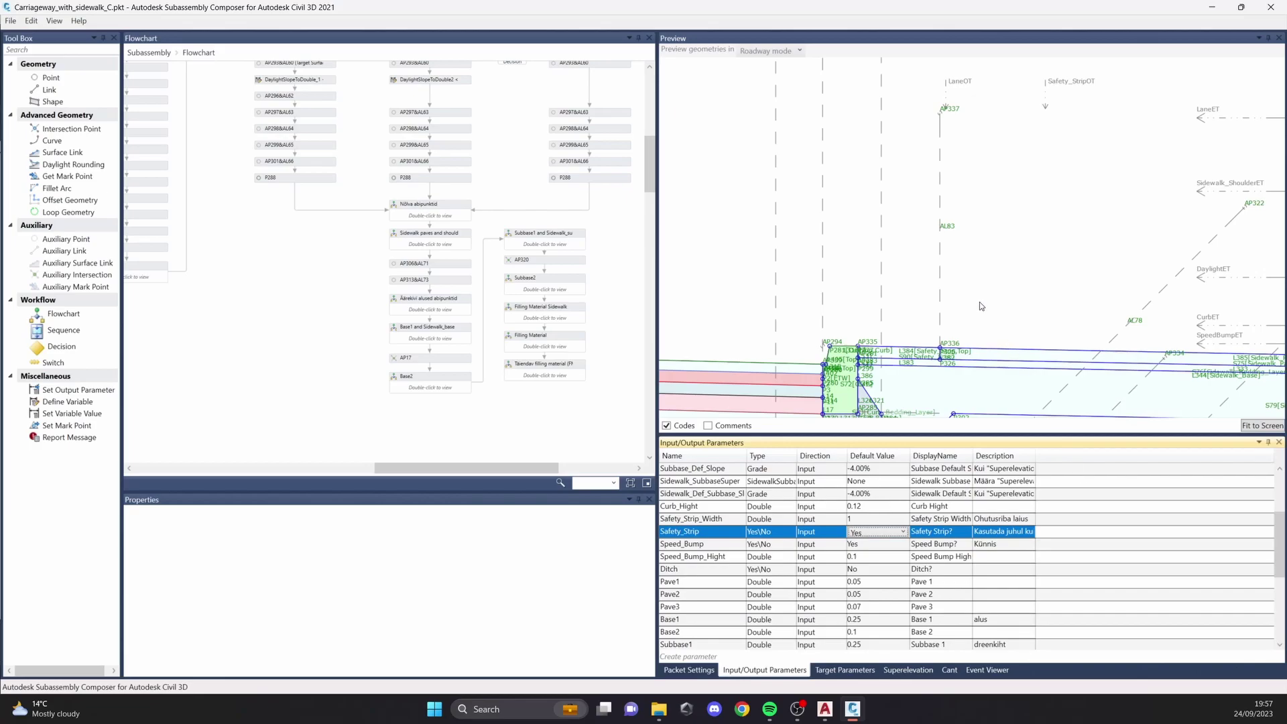
{"action": "left_click", "coordinate": [985, 324]}
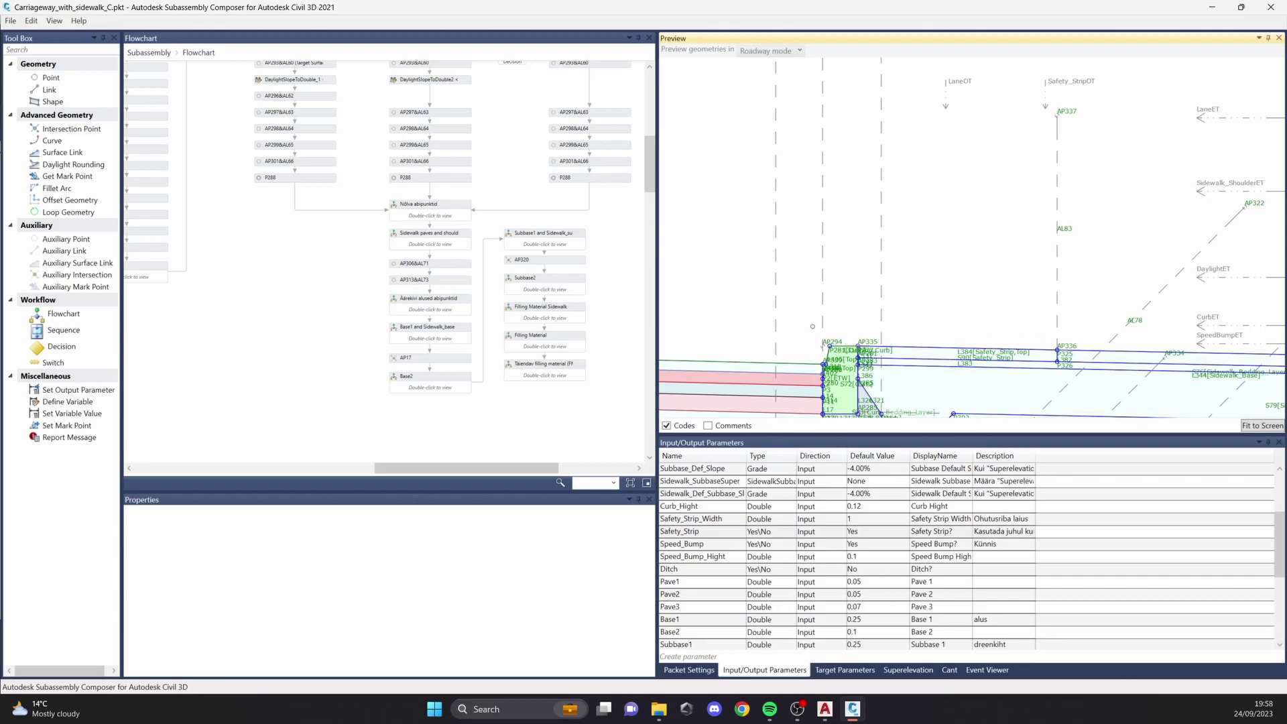
Step: Examine the safety strip in the preview between the curb and AP336, including where it meets the sidewalk pavement and base layers
{"action": "middle_click_drag", "start_coordinate": [985, 311], "coordinate": [871, 262]}
{"action": "scroll", "coordinate": [871, 263], "scroll_direction": "up", "scroll_amount": 1}
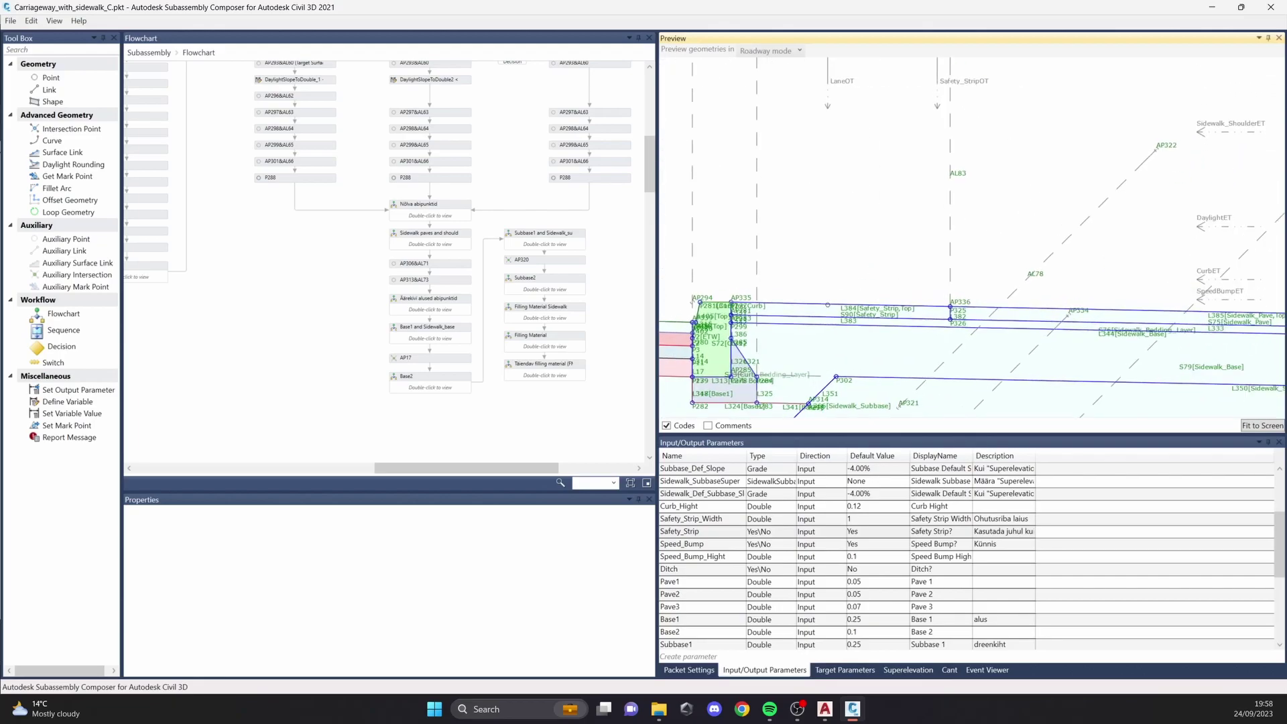
{"action": "left_click_drag", "start_coordinate": [850, 291], "coordinate": [909, 265]}
{"action": "middle_click_drag", "start_coordinate": [1207, 263], "coordinate": [842, 260]}
{"action": "left_click_drag", "start_coordinate": [1007, 354], "coordinate": [1061, 319]}
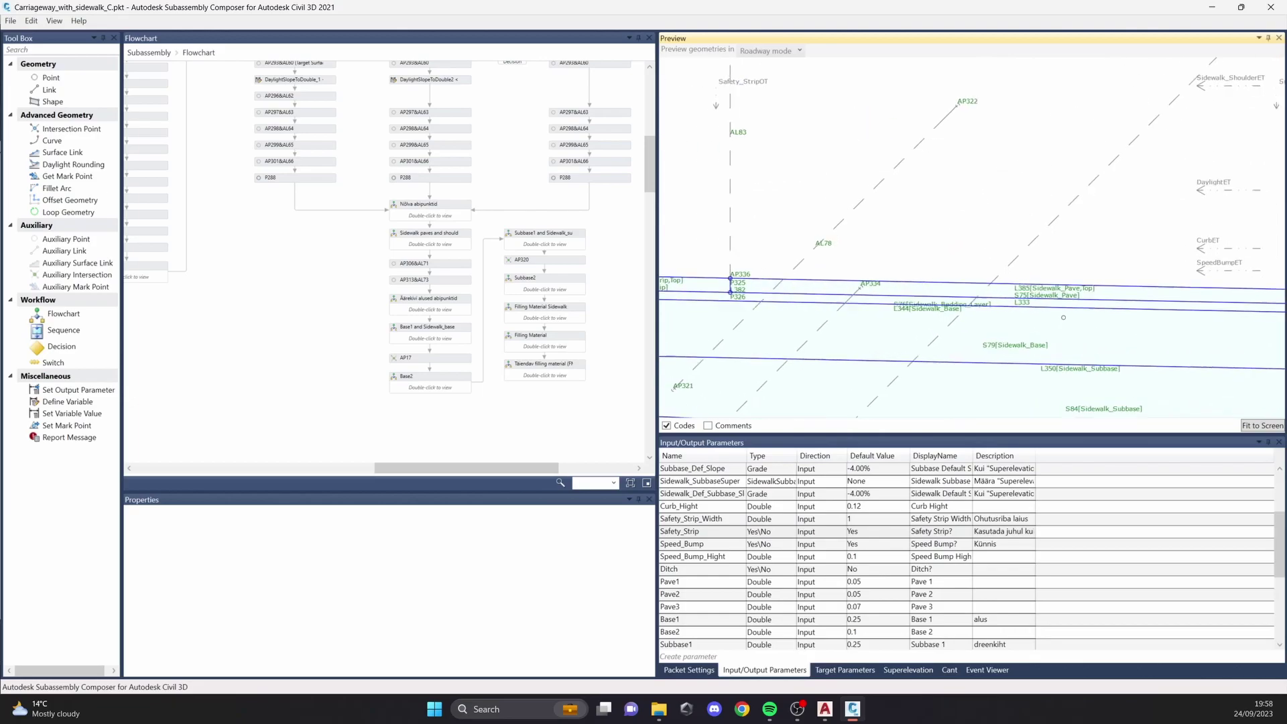
{"action": "scroll", "coordinate": [1057, 290], "scroll_direction": "down", "scroll_amount": 1}
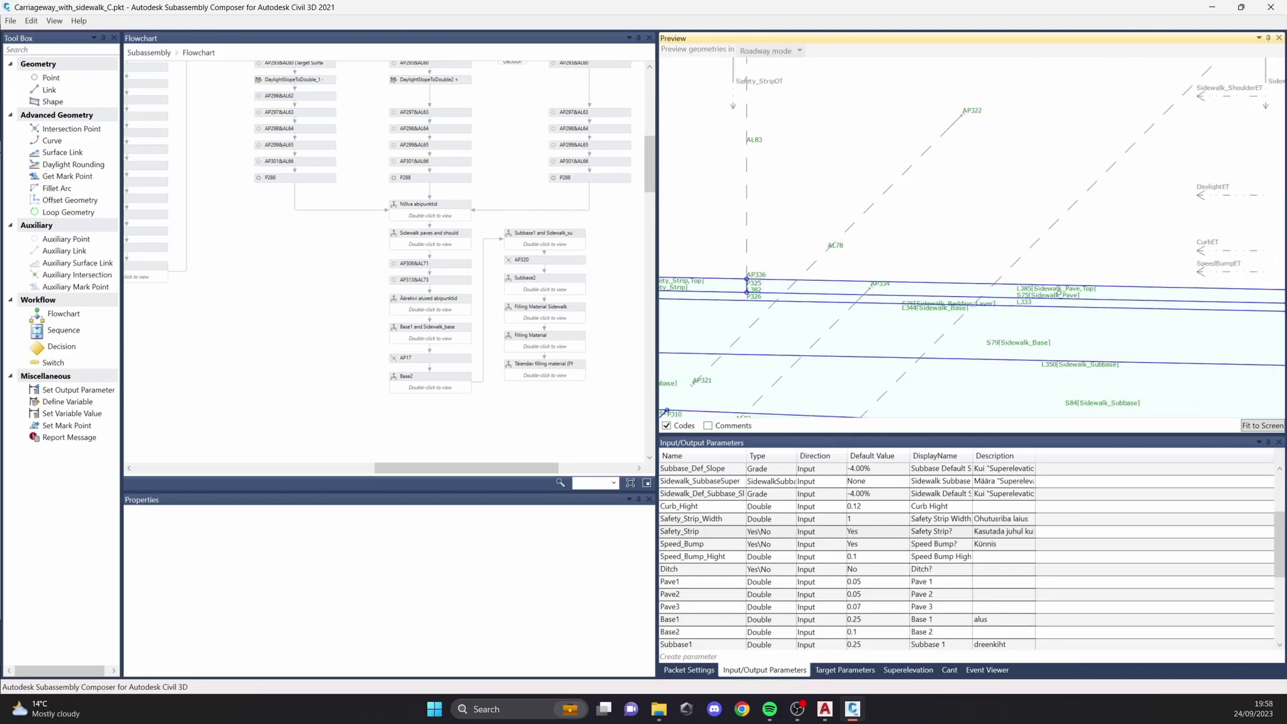
{"action": "middle_click_drag", "start_coordinate": [1053, 289], "coordinate": [1245, 292]}
{"action": "scroll", "coordinate": [1126, 291], "scroll_direction": "down", "scroll_amount": 1}
{"action": "scroll", "coordinate": [938, 293], "scroll_direction": "up", "scroll_amount": 1}
{"action": "middle_click_drag", "start_coordinate": [833, 296], "coordinate": [937, 297]}
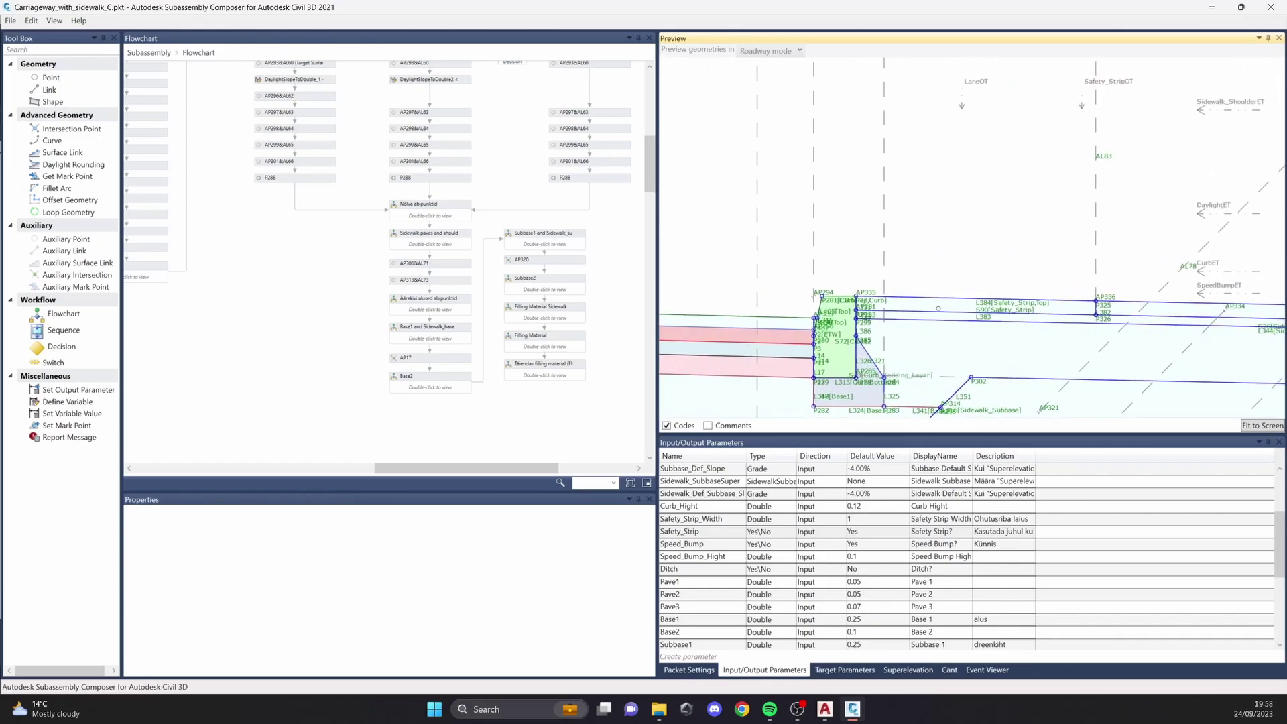
{"action": "middle_click_drag", "start_coordinate": [1016, 331], "coordinate": [897, 352]}
{"action": "scroll", "coordinate": [847, 332], "scroll_direction": "down", "scroll_amount": 2}
{"action": "scroll", "coordinate": [847, 332], "scroll_direction": "up", "scroll_amount": 1}
{"action": "scroll", "coordinate": [847, 331], "scroll_direction": "down", "scroll_amount": 1}
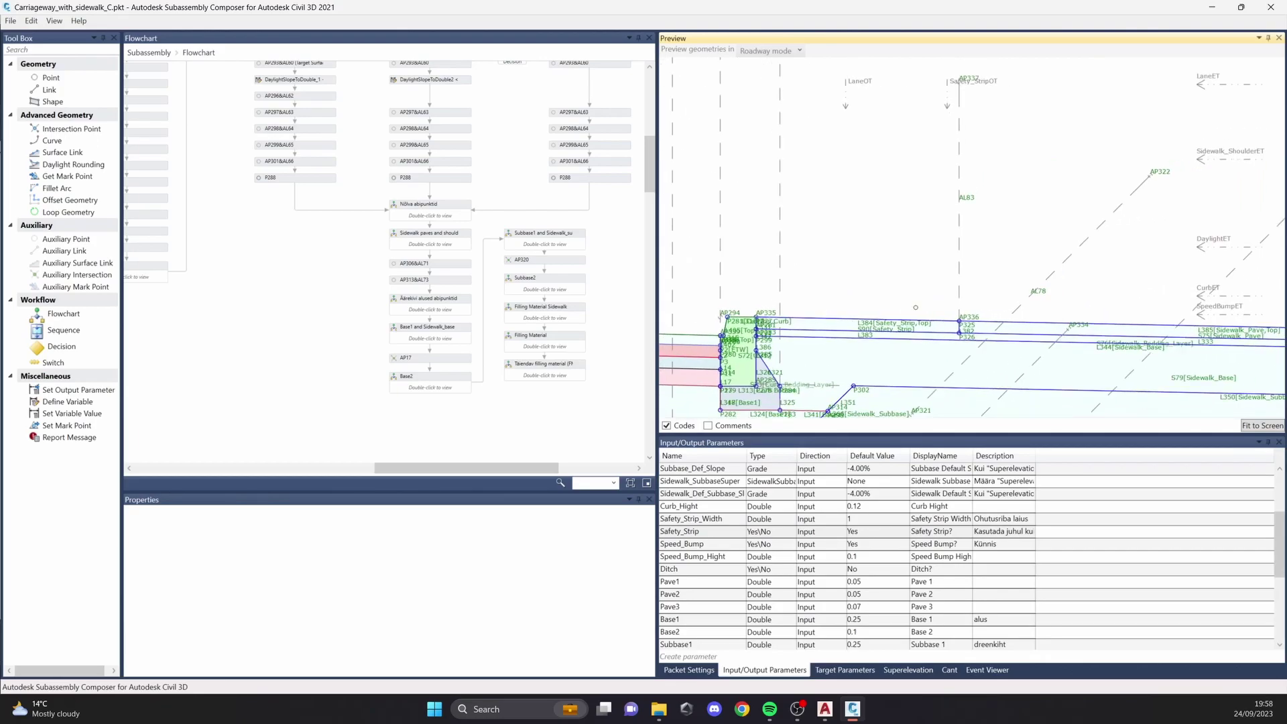
{"action": "scroll", "coordinate": [804, 305], "scroll_direction": "down", "scroll_amount": 3}
{"action": "middle_click_drag", "start_coordinate": [797, 307], "coordinate": [853, 292]}
{"action": "scroll", "coordinate": [829, 319], "scroll_direction": "up", "scroll_amount": 2}
{"action": "scroll", "coordinate": [771, 341], "scroll_direction": "up", "scroll_amount": 2}
{"action": "middle_click_drag", "start_coordinate": [1131, 279], "coordinate": [1109, 293]}
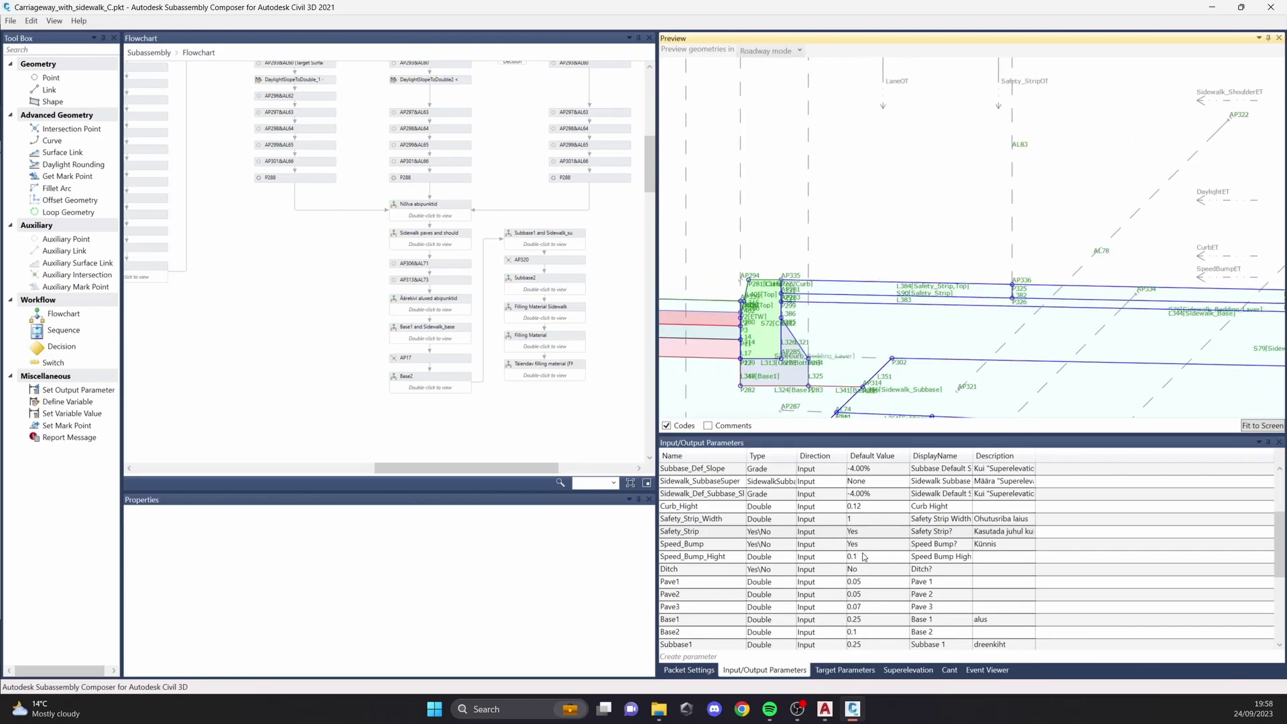
Step: Set the default value of the Safety_Strip input parameter to No
{"action": "left_click", "coordinate": [869, 533]}
{"action": "left_click", "coordinate": [869, 533]}
{"action": "left_click", "coordinate": [868, 560]}
Step: Examine the sidewalk pavement, bedding layer and base shapes in the preview around AP334
{"action": "middle_click_drag", "start_coordinate": [1013, 271], "coordinate": [772, 271]}
{"action": "scroll", "coordinate": [936, 309], "scroll_direction": "up", "scroll_amount": 3}
{"action": "scroll", "coordinate": [988, 305], "scroll_direction": "up", "scroll_amount": 1}
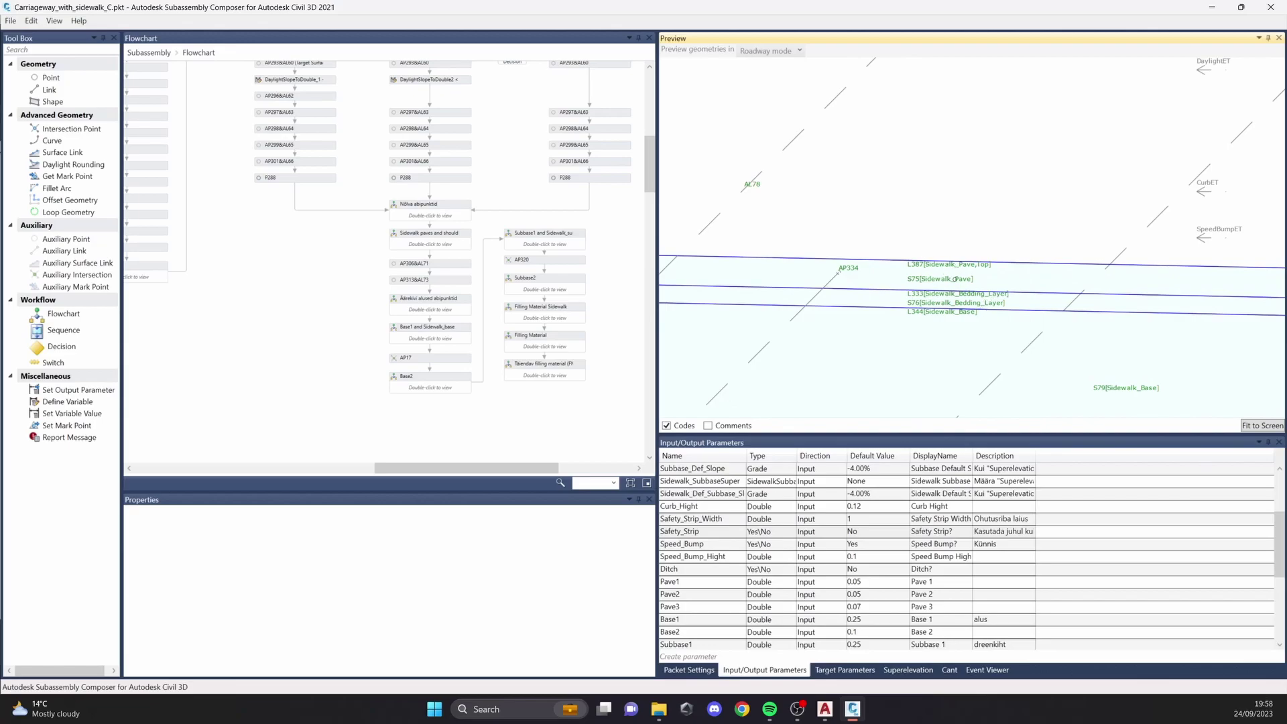
{"action": "scroll", "coordinate": [954, 276], "scroll_direction": "down", "scroll_amount": 2}
{"action": "middle_click_drag", "start_coordinate": [987, 289], "coordinate": [920, 292]}
{"action": "scroll", "coordinate": [891, 292], "scroll_direction": "up", "scroll_amount": 2}
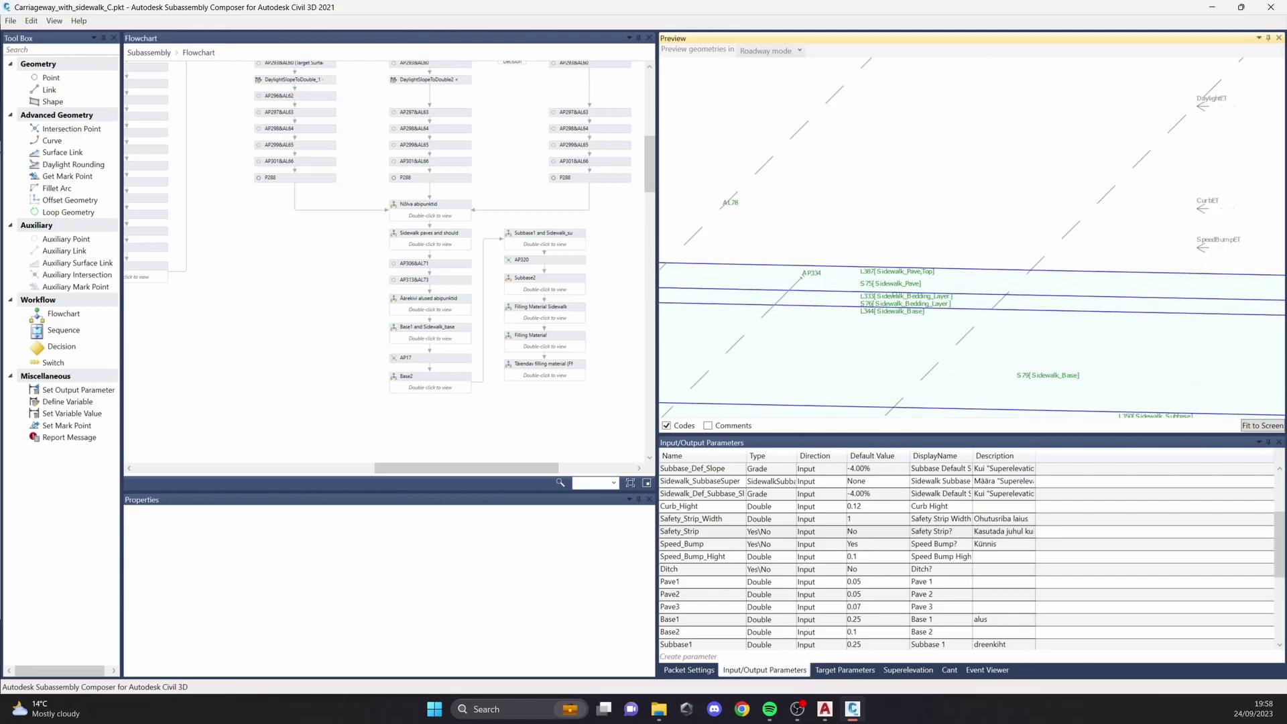
{"action": "scroll", "coordinate": [894, 295], "scroll_direction": "up", "scroll_amount": 1}
{"action": "scroll", "coordinate": [930, 308], "scroll_direction": "down", "scroll_amount": 2}
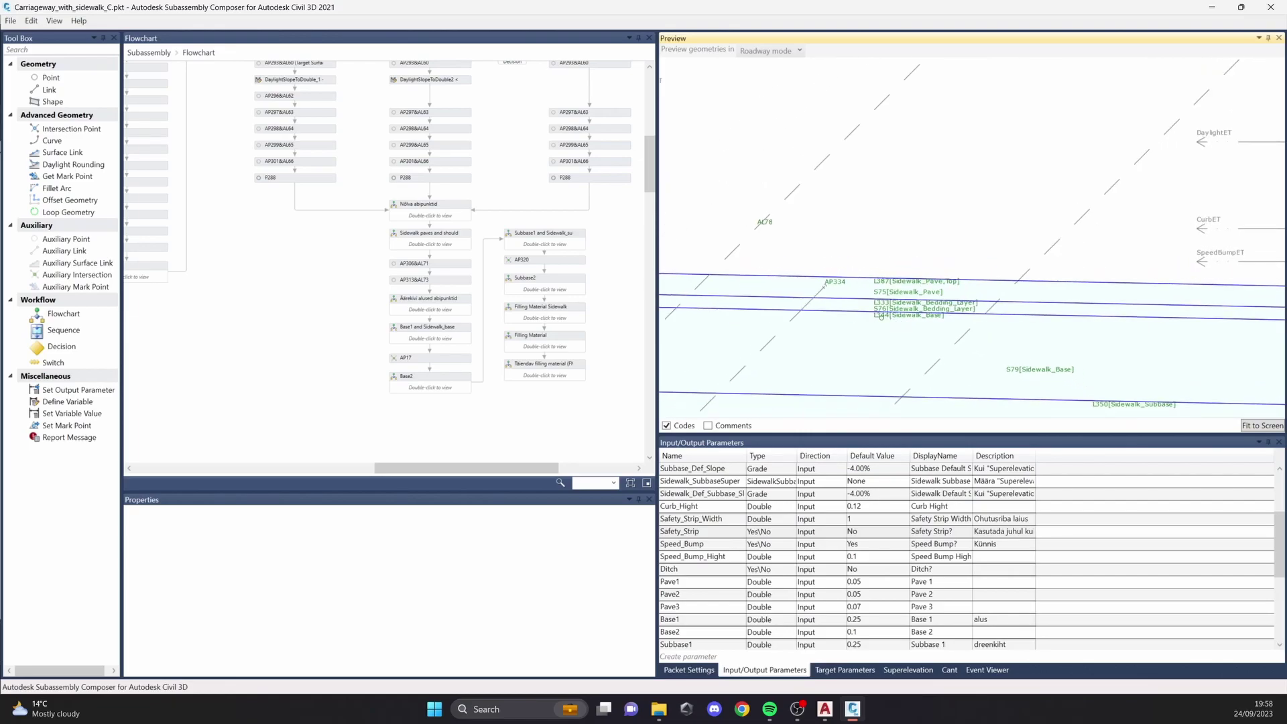
{"action": "middle_click_drag", "start_coordinate": [671, 303], "coordinate": [982, 303]}
{"action": "middle_click_drag", "start_coordinate": [1196, 306], "coordinate": [591, 306]}
{"action": "scroll", "coordinate": [827, 309], "scroll_direction": "up", "scroll_amount": 2}
Step: Widen the parameter list's Name column and set the default value of Sidewalk_Bedding_Layer to 0
{"action": "scroll", "coordinate": [816, 562], "scroll_direction": "up", "scroll_amount": 2}
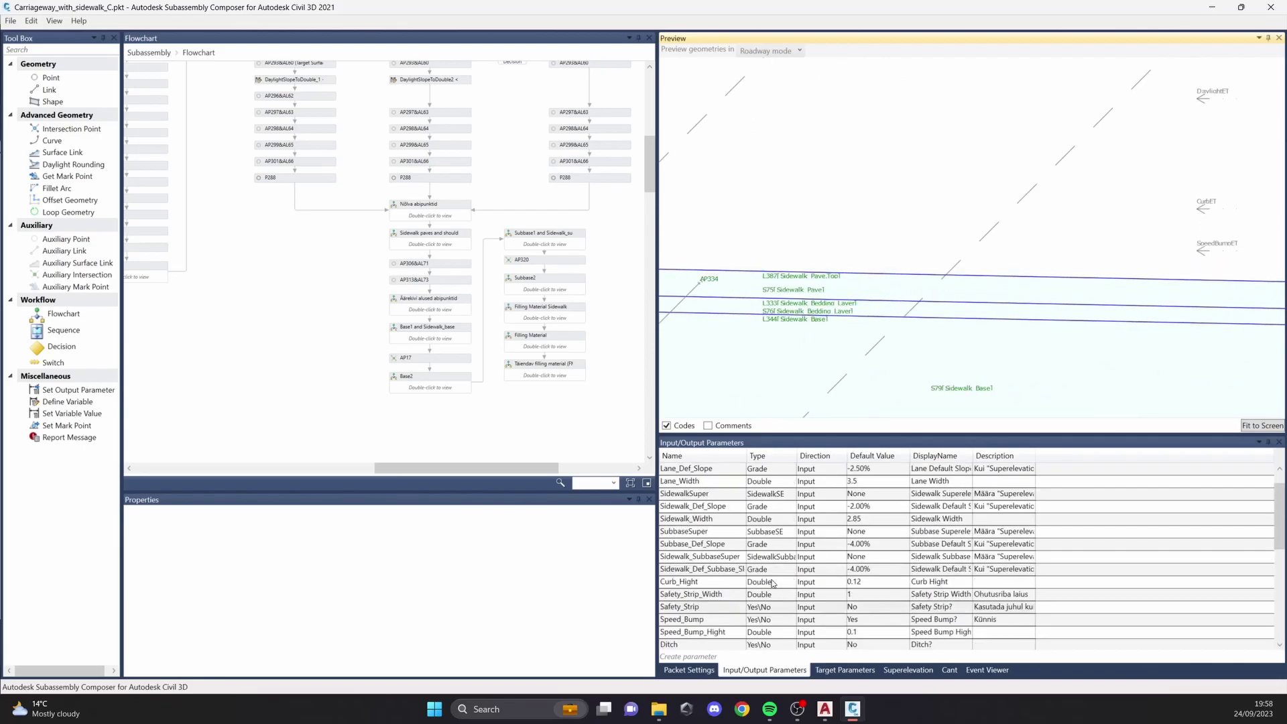
{"action": "scroll", "coordinate": [694, 599], "scroll_direction": "up", "scroll_amount": 1}
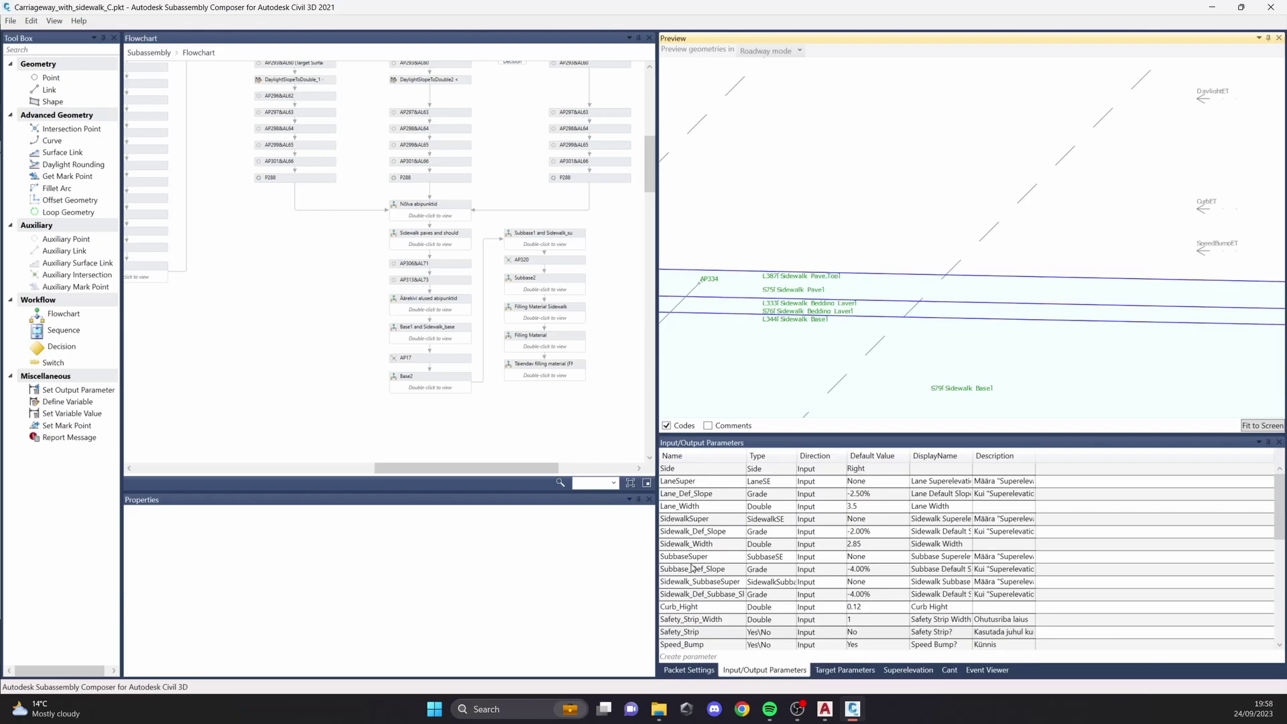
{"action": "scroll", "coordinate": [697, 566], "scroll_direction": "down", "scroll_amount": 1}
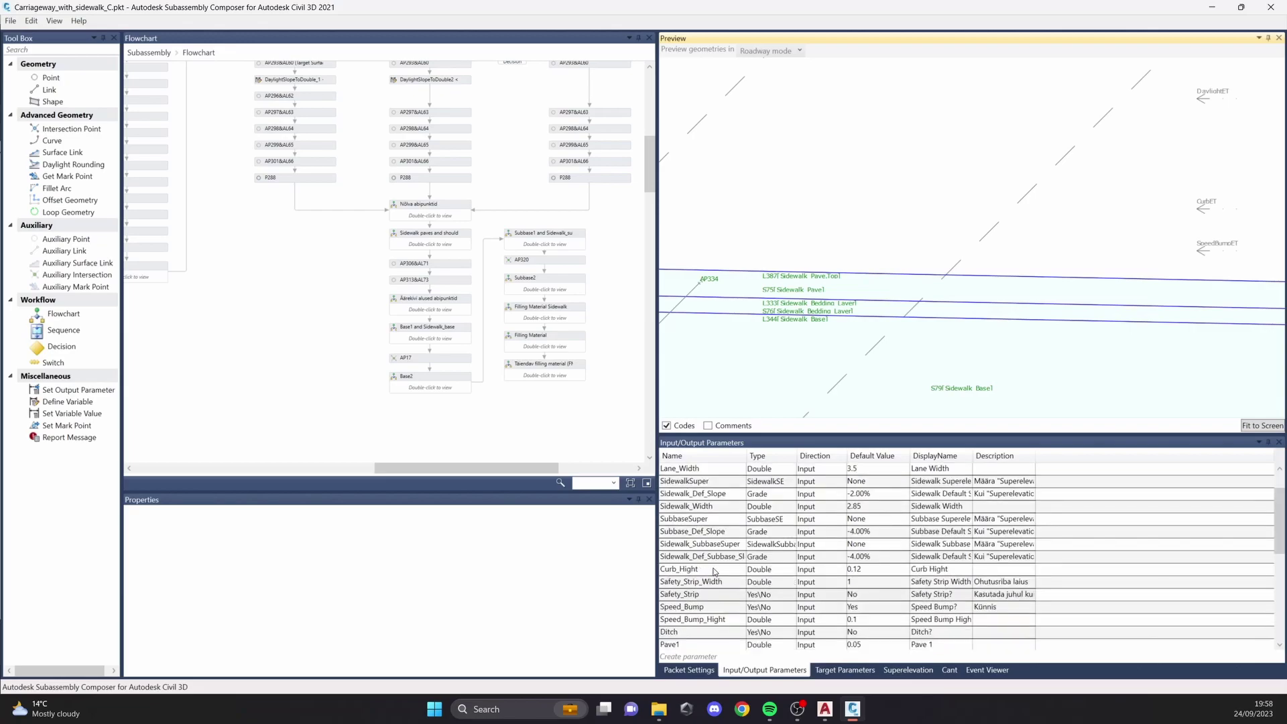
{"action": "left_click_drag", "start_coordinate": [745, 455], "coordinate": [808, 455]}
{"action": "scroll", "coordinate": [730, 554], "scroll_direction": "down", "scroll_amount": 5}
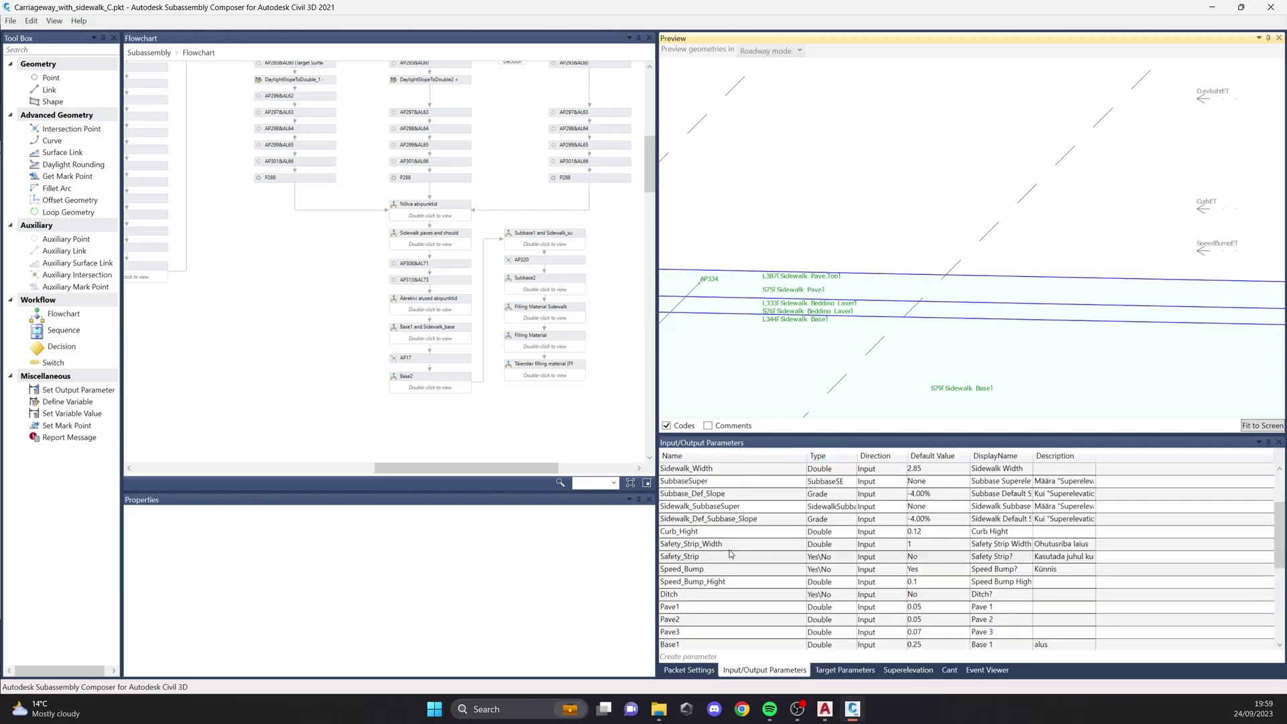
{"action": "scroll", "coordinate": [731, 554], "scroll_direction": "down", "scroll_amount": 1}
{"action": "left_click", "coordinate": [721, 544]}
{"action": "left_click", "coordinate": [916, 544]}
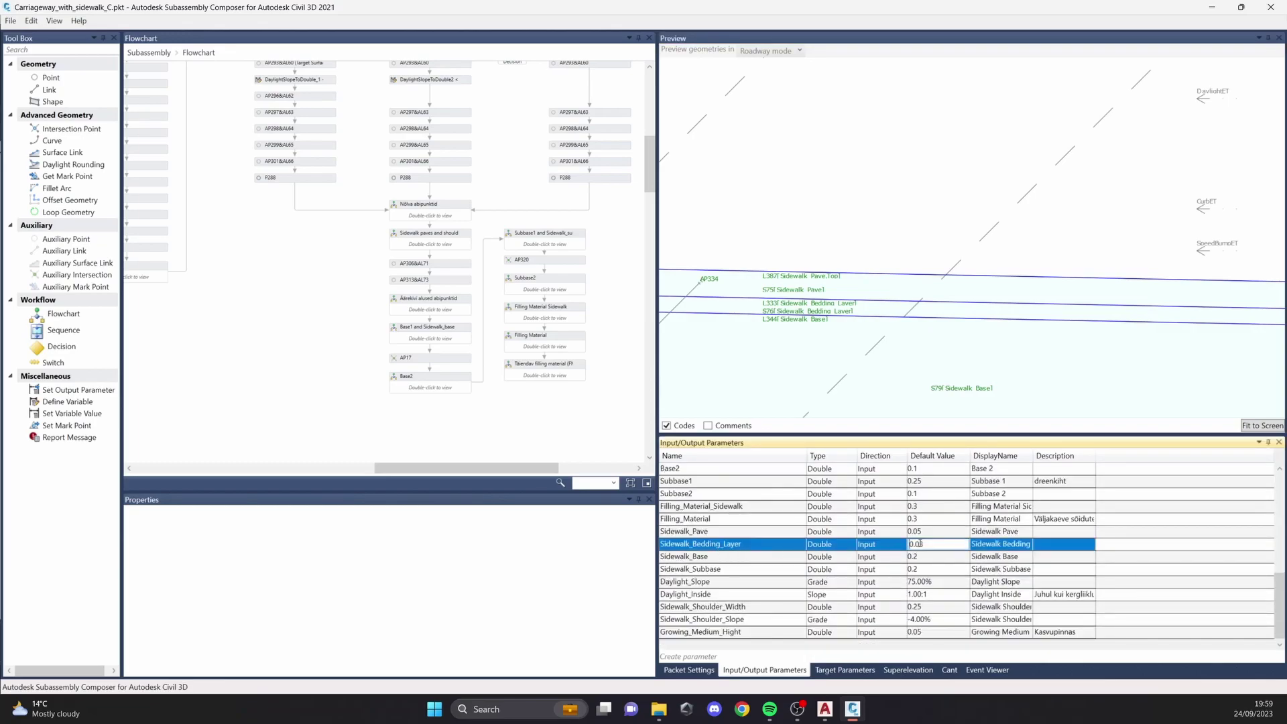
{"action": "type", "text": "0"}
{"action": "key", "text": "Return"}
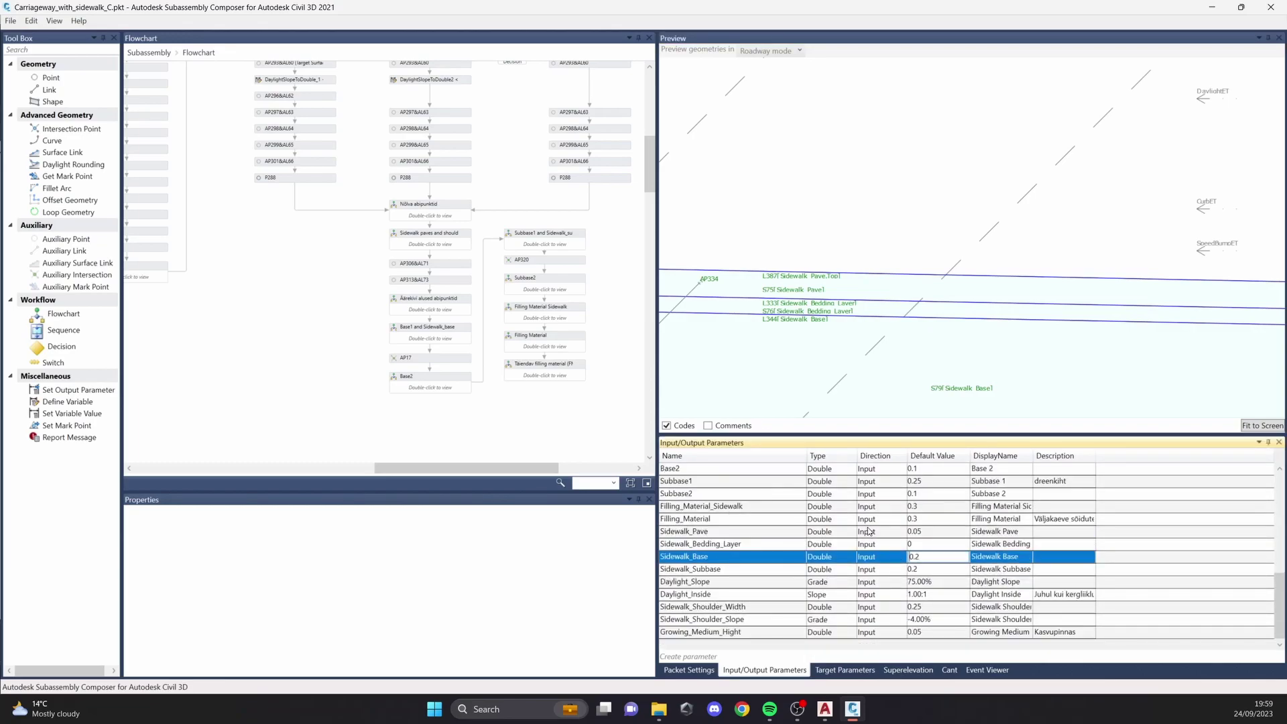
{"action": "left_click", "coordinate": [811, 308]}
Step: Examine how the sidewalk pavement meets the sidewalk base near AP334 in the preview
{"action": "scroll", "coordinate": [811, 308], "scroll_direction": "down", "scroll_amount": 2}
{"action": "scroll", "coordinate": [822, 322], "scroll_direction": "down", "scroll_amount": 1}
{"action": "mouse_move", "coordinate": [885, 312]}
{"action": "middle_mouse_down"}
{"action": "mouse_move", "coordinate": [1103, 345]}
{"action": "mouse_move", "coordinate": [803, 295]}
{"action": "mouse_move", "coordinate": [936, 312]}
{"action": "middle_mouse_up"}
{"action": "scroll", "coordinate": [866, 311], "scroll_direction": "up", "scroll_amount": 2}
{"action": "scroll", "coordinate": [840, 313], "scroll_direction": "up", "scroll_amount": 2}
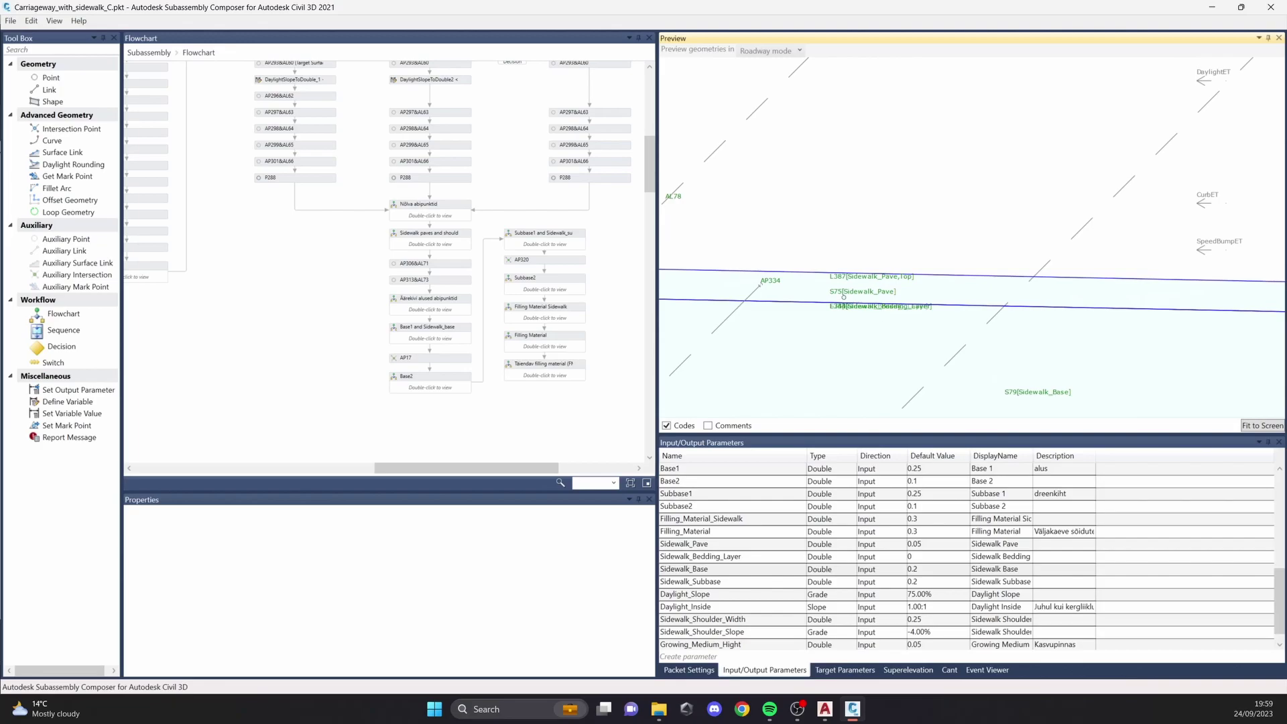
{"action": "scroll", "coordinate": [843, 297], "scroll_direction": "up", "scroll_amount": 1}
{"action": "scroll", "coordinate": [841, 295], "scroll_direction": "down", "scroll_amount": 2}
Step: Examine the sidewalk base, subbase and filling material layers out to the shoulder and daylight slope, including the overall section
{"action": "middle_click_drag", "start_coordinate": [841, 295], "coordinate": [1032, 286]}
{"action": "scroll", "coordinate": [905, 289], "scroll_direction": "down", "scroll_amount": 2}
{"action": "middle_click_drag", "start_coordinate": [760, 299], "coordinate": [791, 277]}
{"action": "scroll", "coordinate": [943, 297], "scroll_direction": "down", "scroll_amount": 1}
{"action": "scroll", "coordinate": [792, 277], "scroll_direction": "down", "scroll_amount": 1}
{"action": "middle_click_drag", "start_coordinate": [985, 302], "coordinate": [964, 255]}
{"action": "middle_click_drag", "start_coordinate": [902, 310], "coordinate": [758, 258]}
{"action": "scroll", "coordinate": [758, 258], "scroll_direction": "down", "scroll_amount": 2}
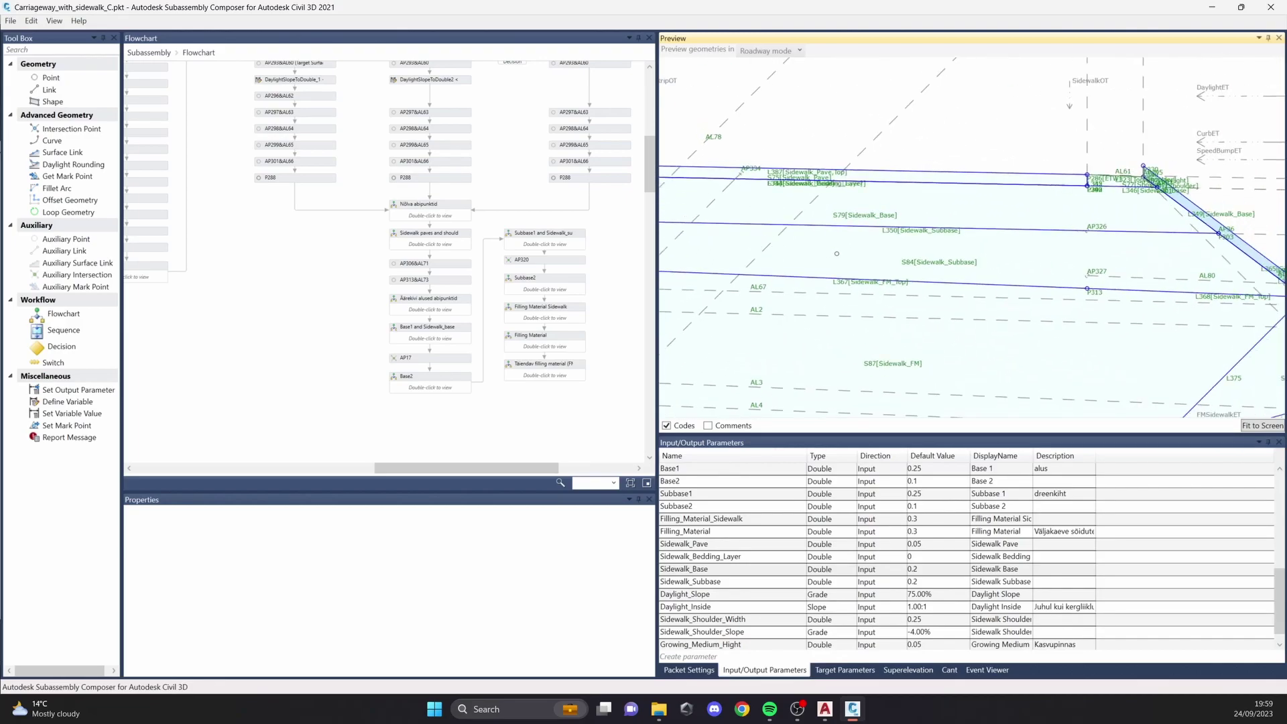
{"action": "scroll", "coordinate": [983, 271], "scroll_direction": "down", "scroll_amount": 1}
{"action": "middle_click_drag", "start_coordinate": [983, 271], "coordinate": [869, 272]}
{"action": "scroll", "coordinate": [945, 240], "scroll_direction": "up", "scroll_amount": 1}
{"action": "scroll", "coordinate": [928, 247], "scroll_direction": "up", "scroll_amount": 1}
{"action": "scroll", "coordinate": [1015, 276], "scroll_direction": "down", "scroll_amount": 3}
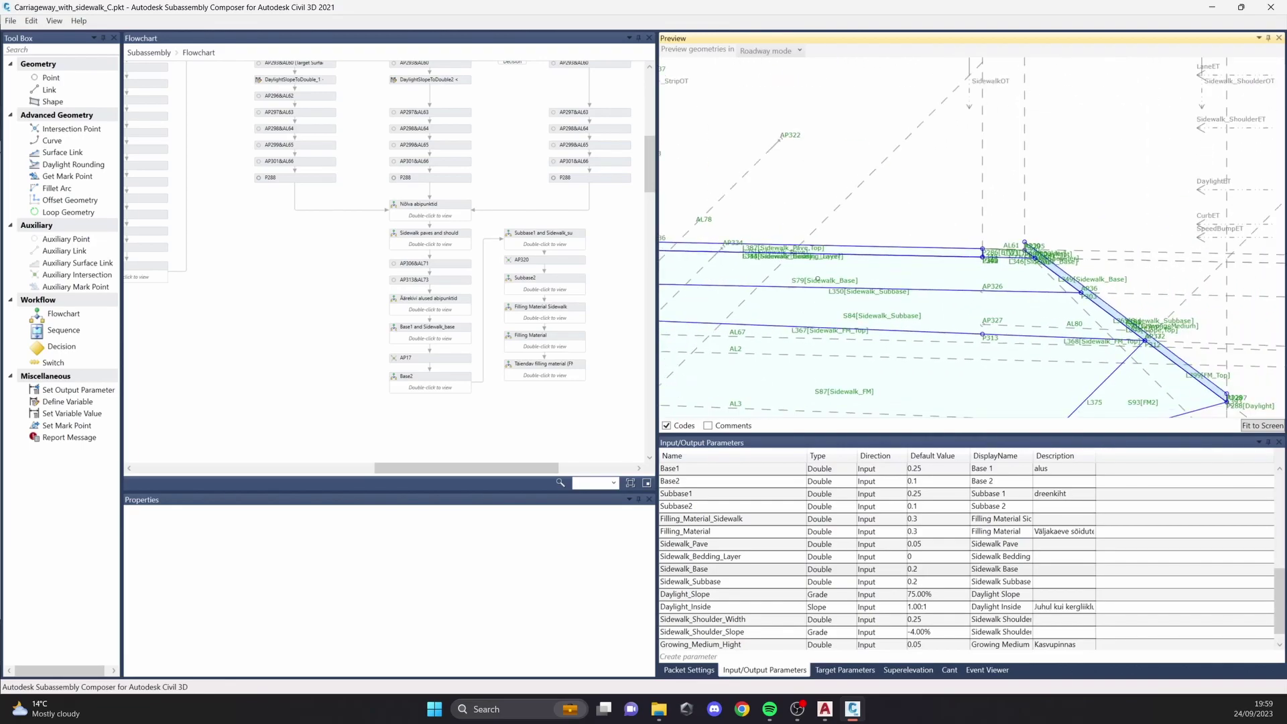
{"action": "scroll", "coordinate": [1050, 218], "scroll_direction": "down", "scroll_amount": 2}
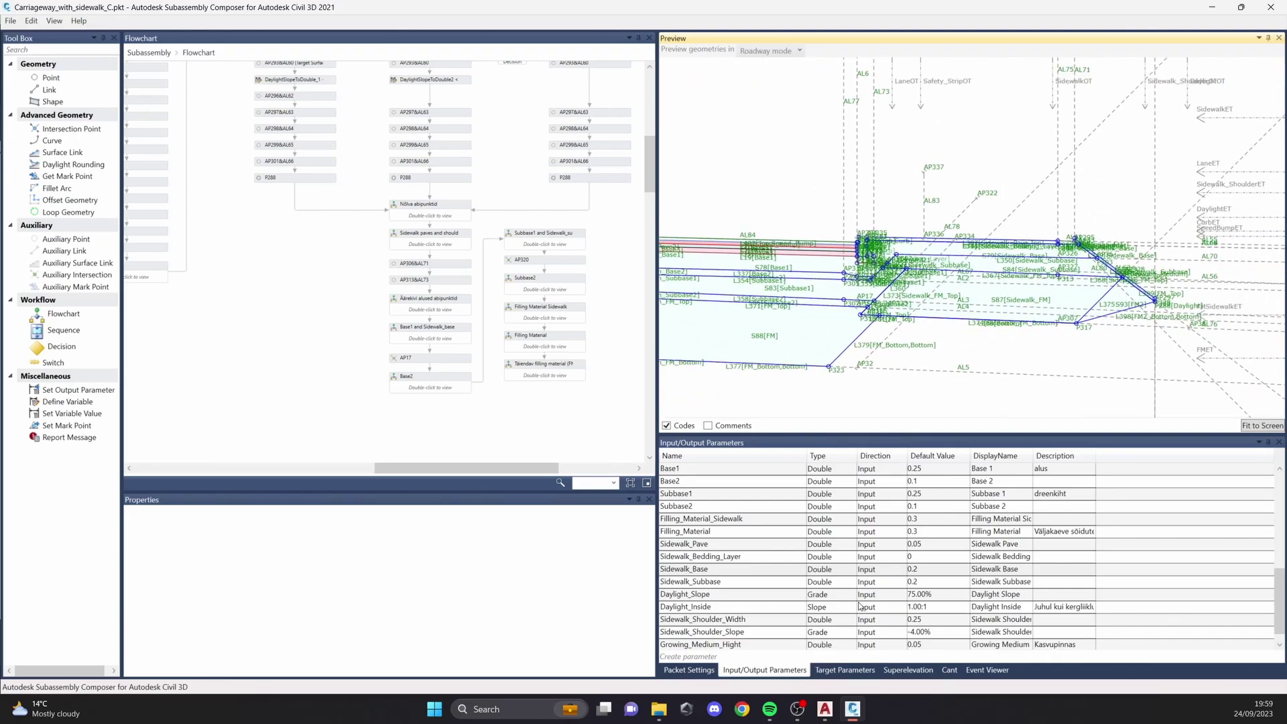
Step: Switch to the Template_HGR_Test.dwg drawing in Civil 3D
{"action": "left_click", "coordinate": [823, 718]}
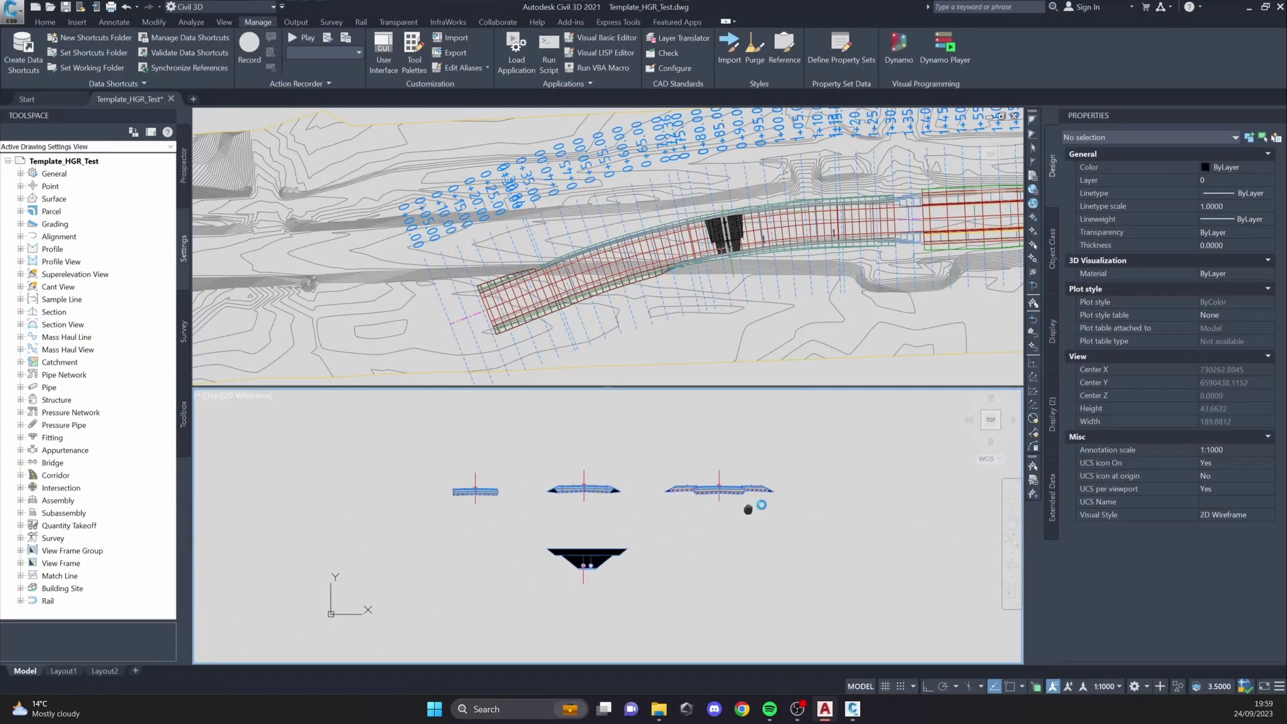
Step: Switch from the twin-pipe trench assembly in Civil 3D to Subassembly Composer and open Pipe_1.pkt
{"action": "scroll", "coordinate": [556, 556], "scroll_direction": "up", "scroll_amount": 5}
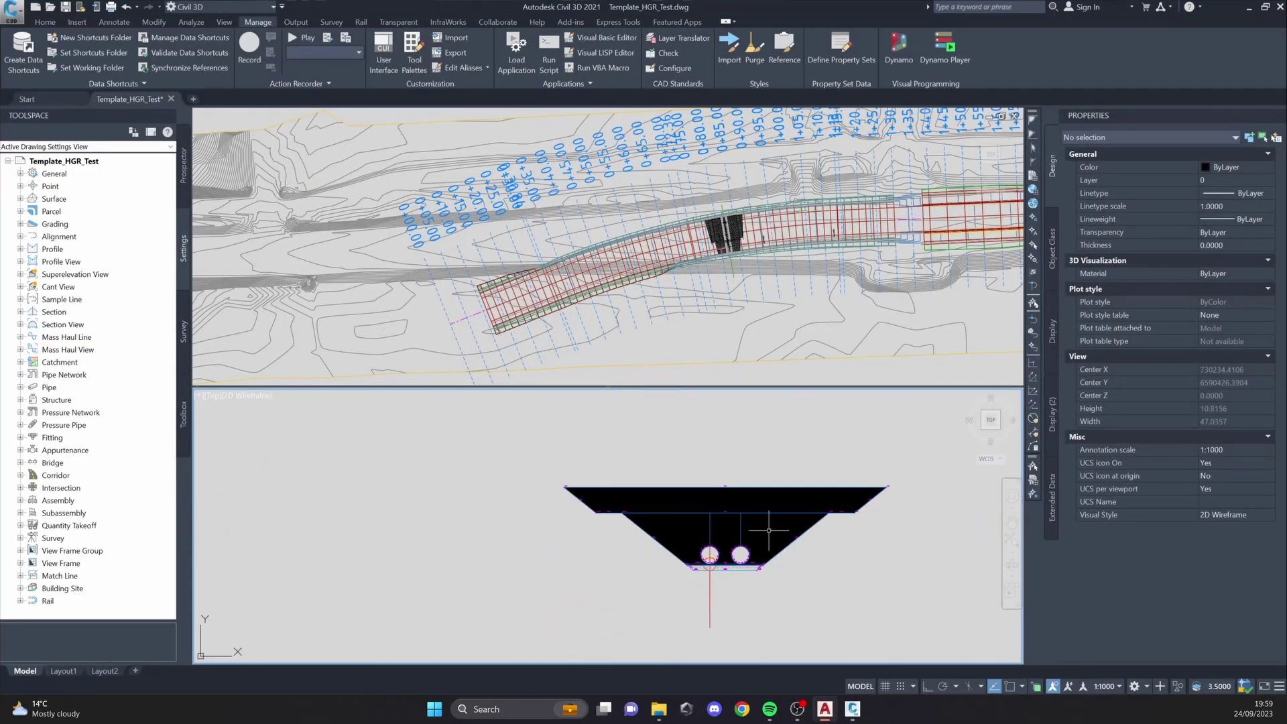
{"action": "left_click", "coordinate": [554, 451]}
{"action": "key", "text": "Escape"}
{"action": "left_click", "coordinate": [852, 708]}
{"action": "left_click", "coordinate": [11, 21]}
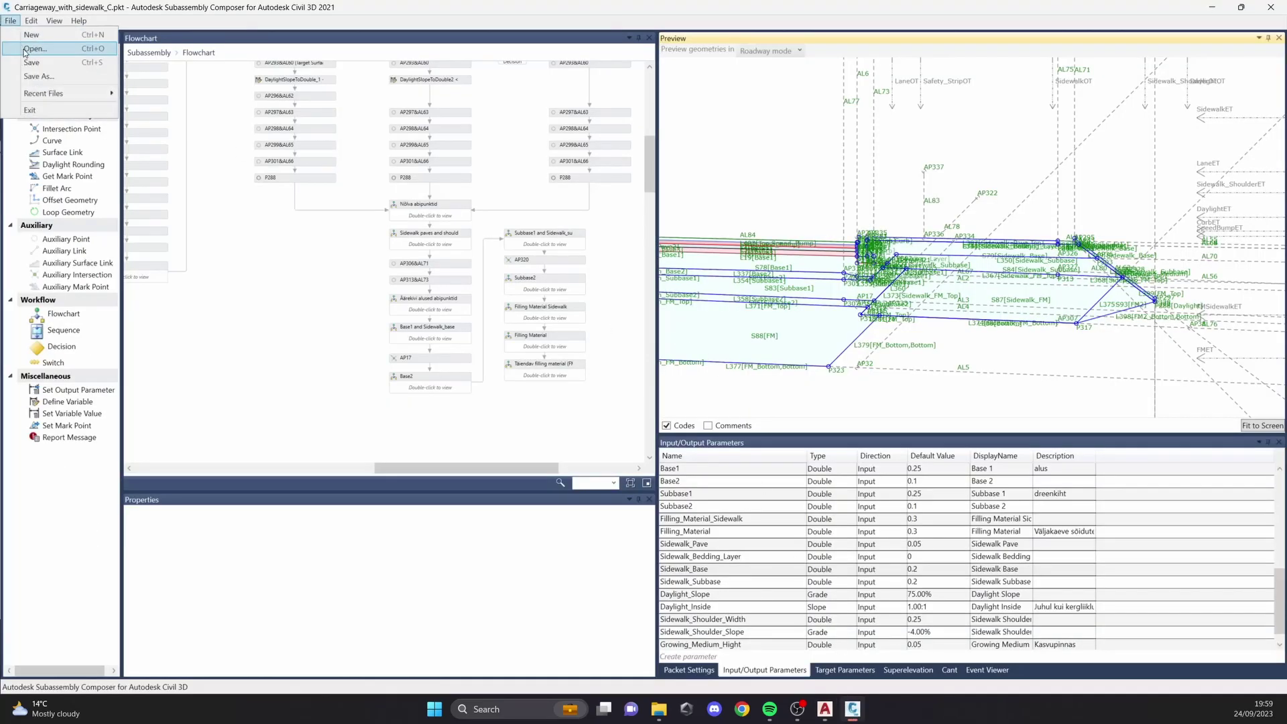
{"action": "left_click", "coordinate": [26, 50]}
{"action": "left_click", "coordinate": [668, 400]}
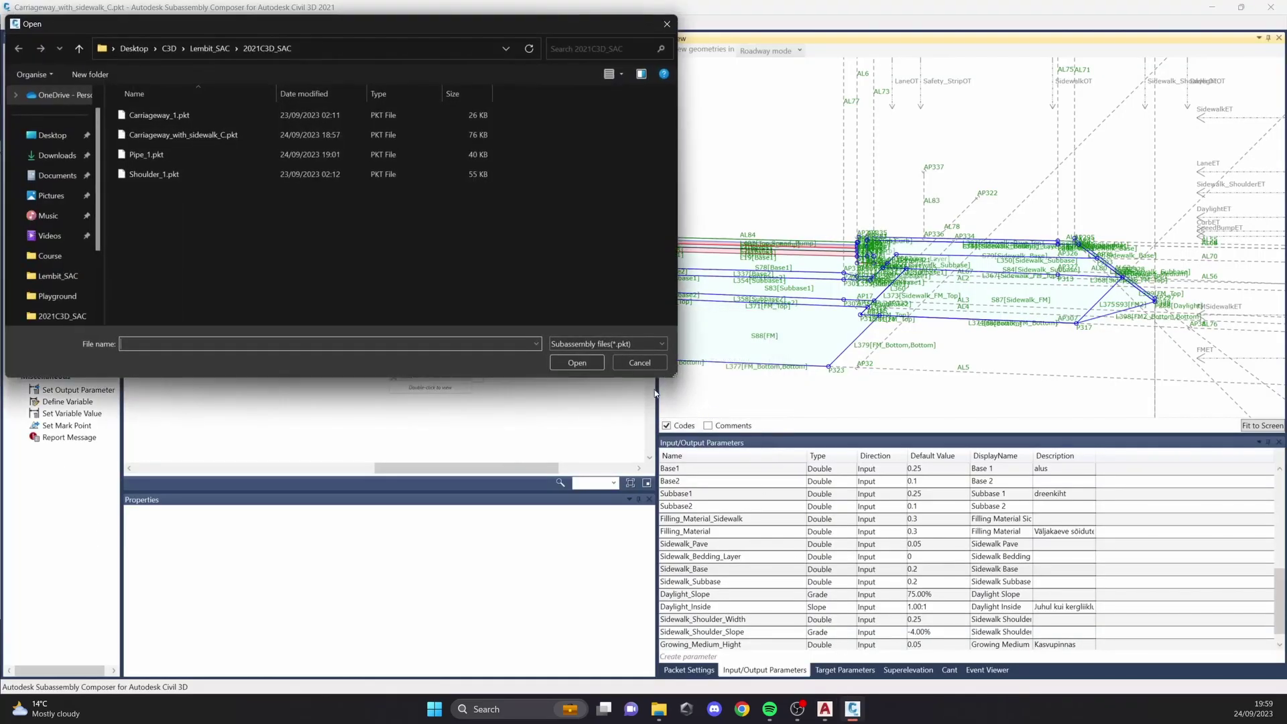
{"action": "left_click", "coordinate": [193, 154]}
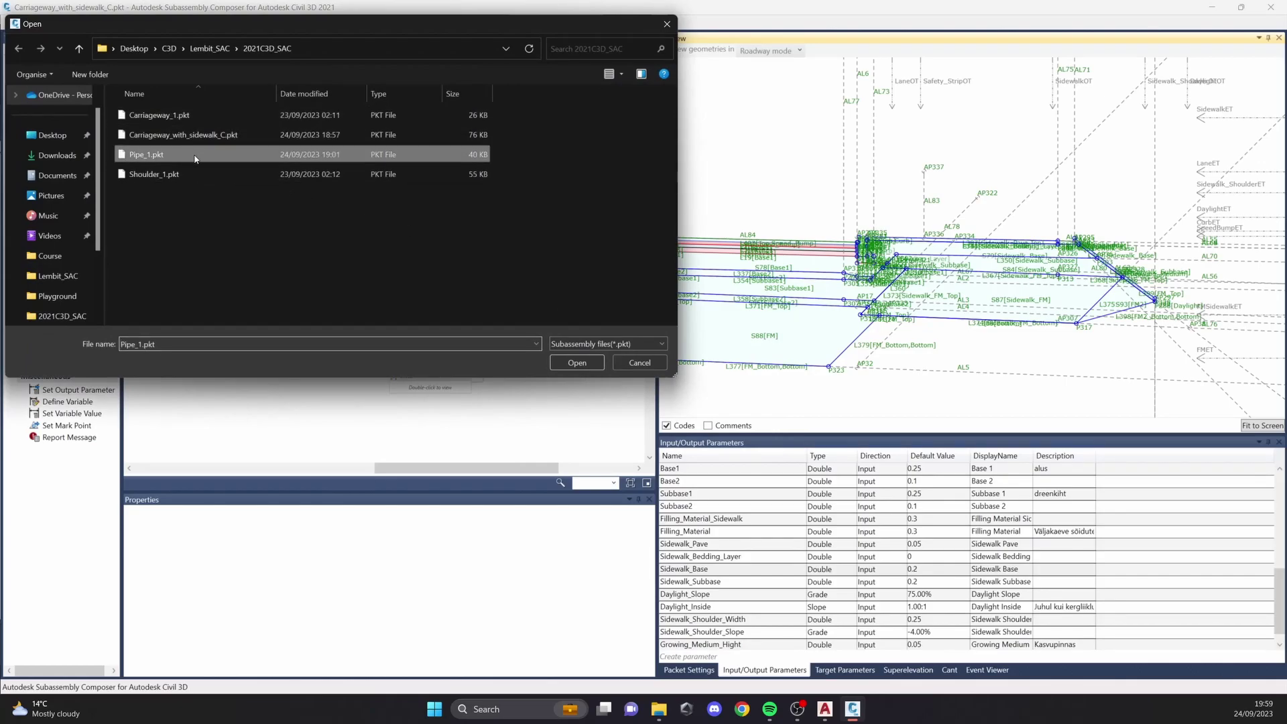
{"action": "left_click", "coordinate": [577, 362]}
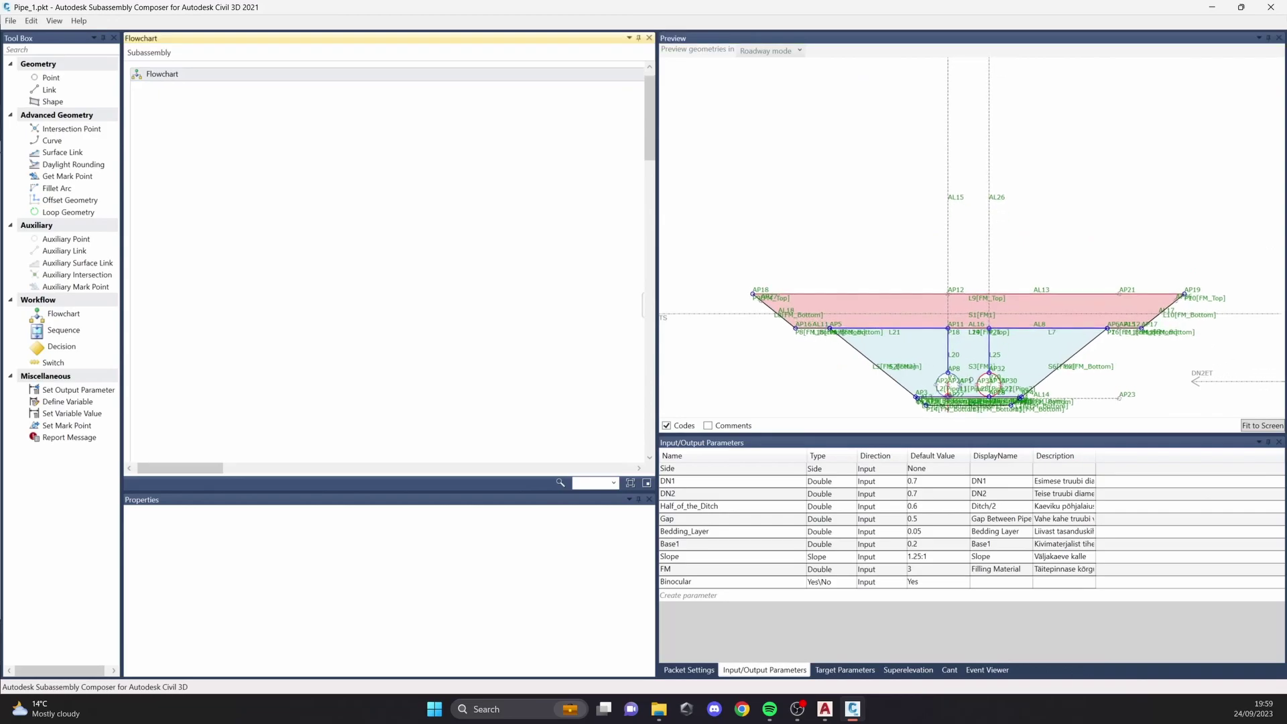
Step: Examine the overall pipe trench section in the preview, including its side slopes and the FM1 and FM2 filling layers
{"action": "middle_click_drag", "start_coordinate": [961, 386], "coordinate": [921, 319]}
{"action": "scroll", "coordinate": [922, 318], "scroll_direction": "up", "scroll_amount": 1}
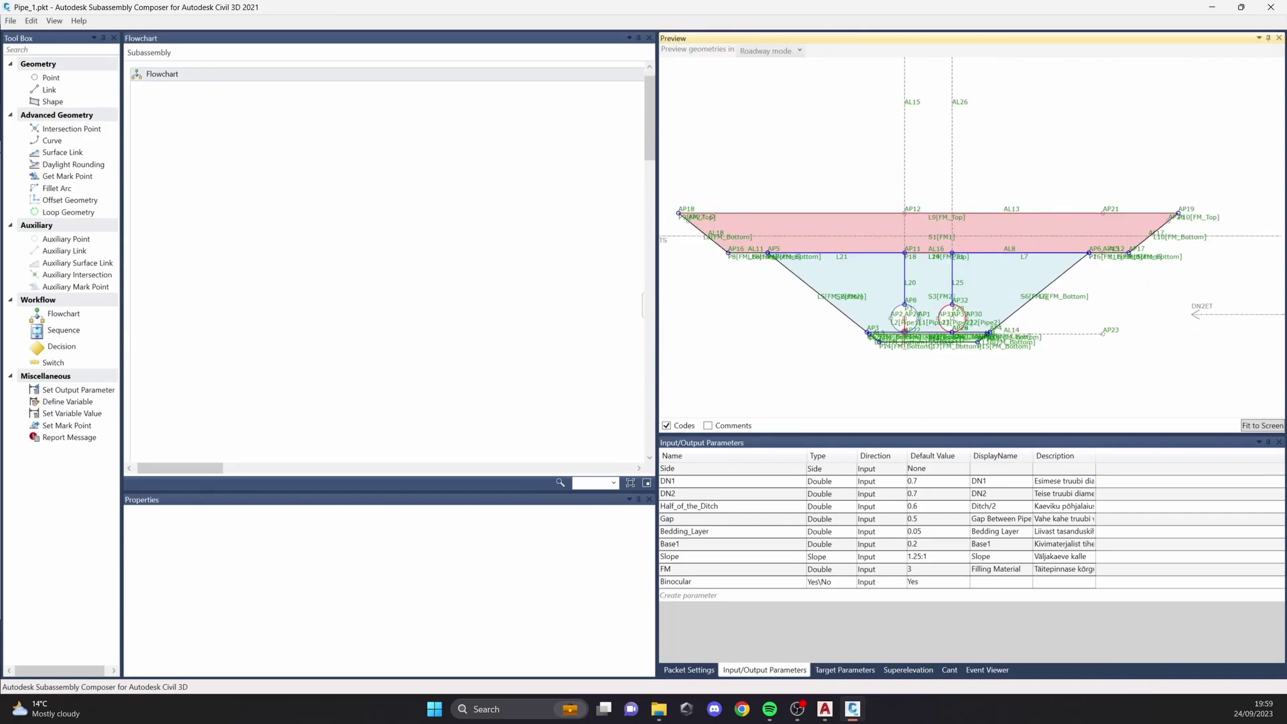
{"action": "scroll", "coordinate": [819, 285], "scroll_direction": "up", "scroll_amount": 2}
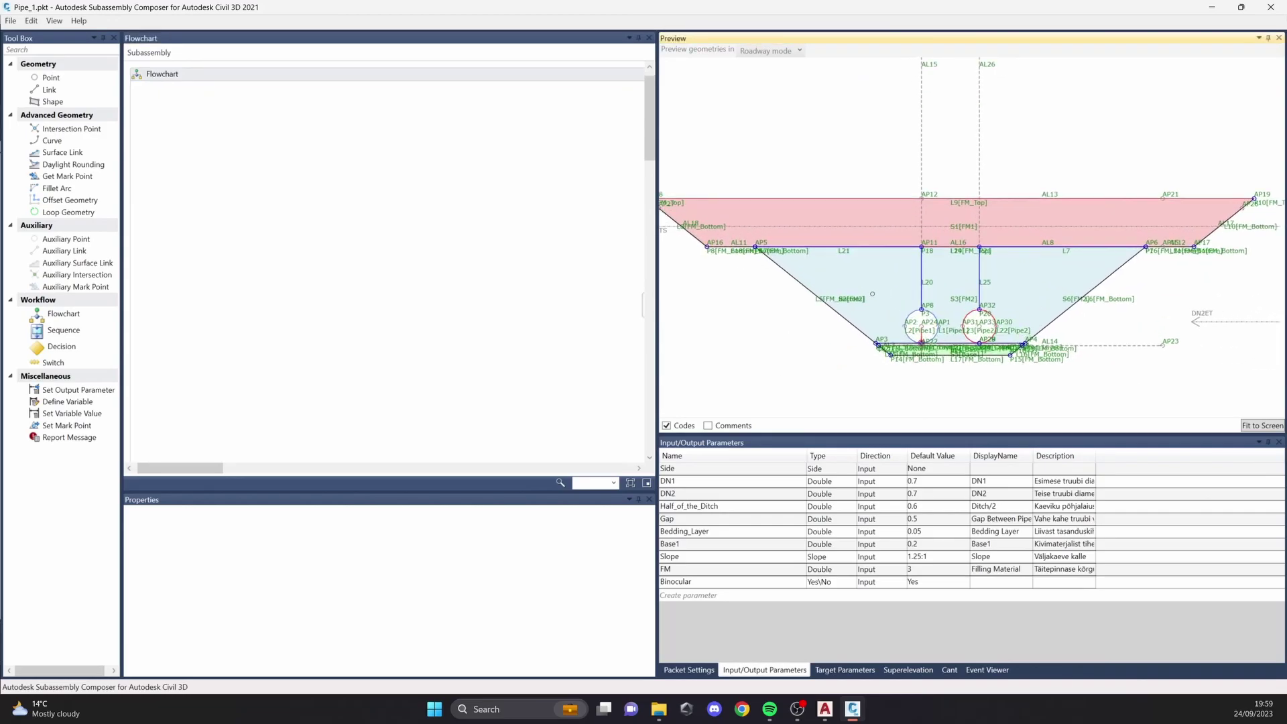
{"action": "middle_click_drag", "start_coordinate": [889, 300], "coordinate": [824, 298]}
{"action": "scroll", "coordinate": [824, 297], "scroll_direction": "down", "scroll_amount": 1}
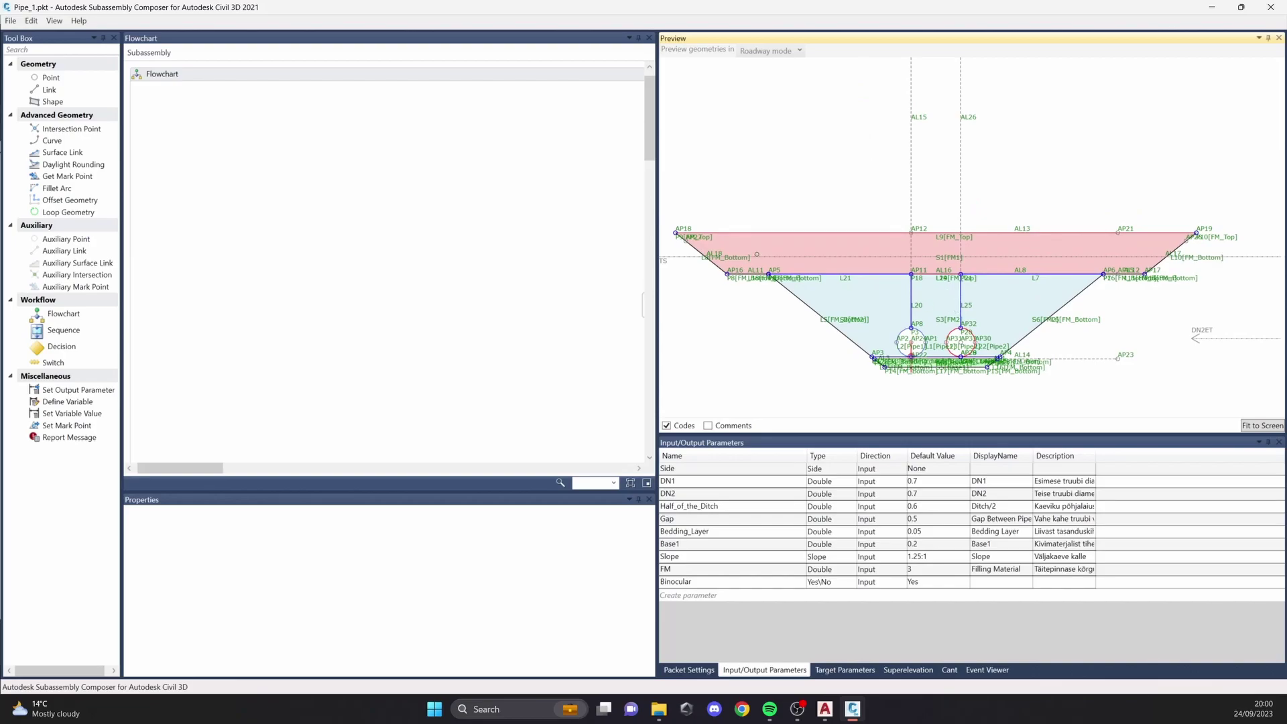
{"action": "middle_click_drag", "start_coordinate": [843, 284], "coordinate": [931, 287]}
{"action": "scroll", "coordinate": [935, 286], "scroll_direction": "down", "scroll_amount": 1}
{"action": "scroll", "coordinate": [928, 285], "scroll_direction": "up", "scroll_amount": 4}
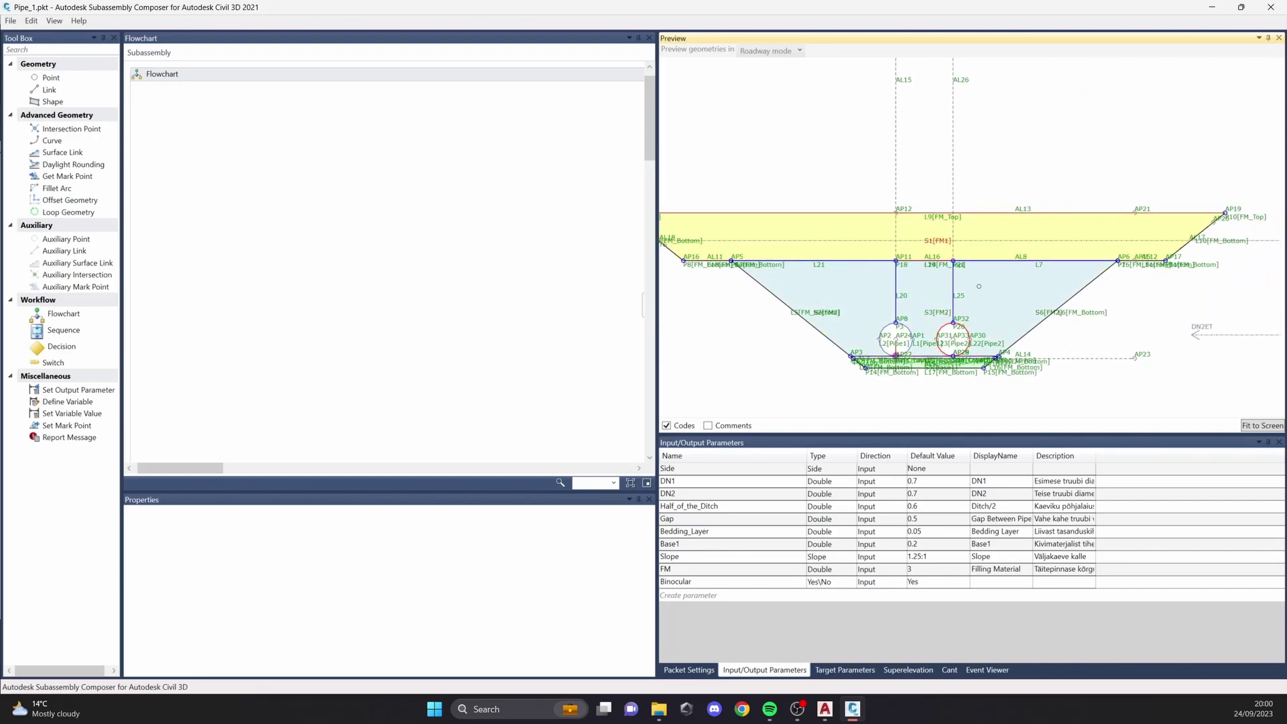
Step: Examine the two pipes with the bedding layer and Base1 layer beneath them at the trench bottom
{"action": "scroll", "coordinate": [879, 324], "scroll_direction": "up", "scroll_amount": 3}
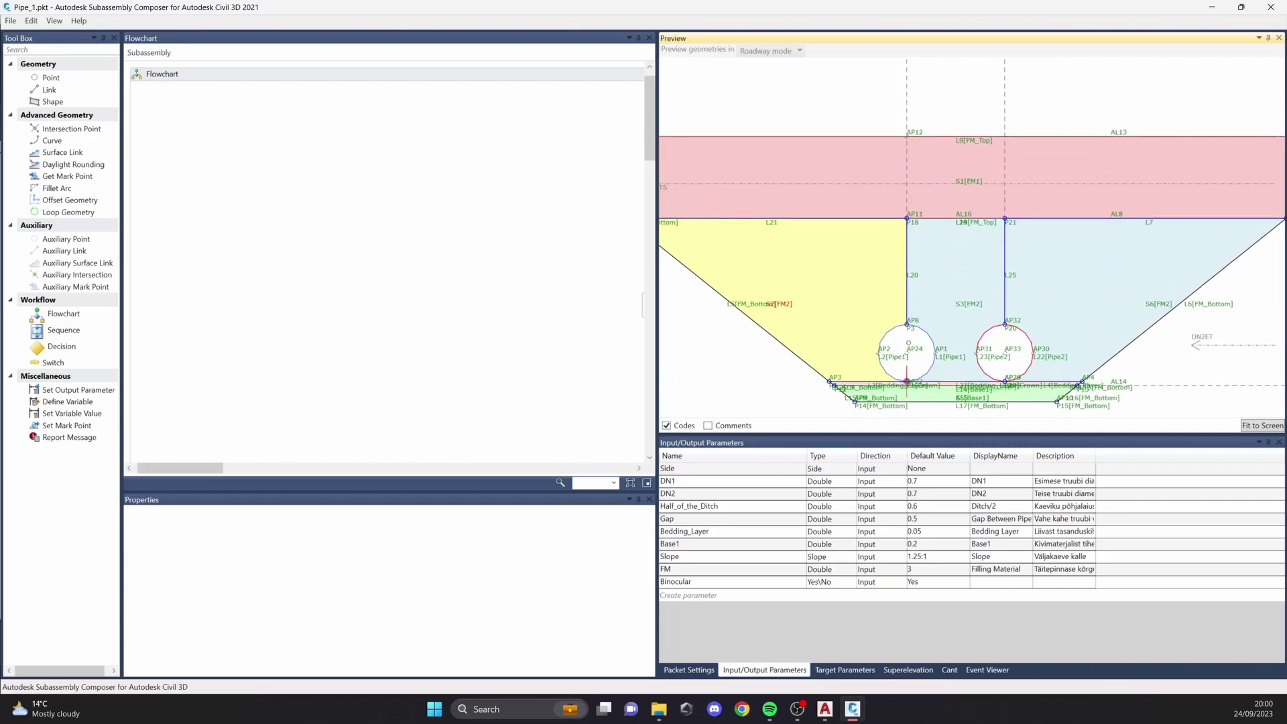
{"action": "middle_click_drag", "start_coordinate": [920, 371], "coordinate": [883, 272]}
{"action": "scroll", "coordinate": [883, 272], "scroll_direction": "up", "scroll_amount": 3}
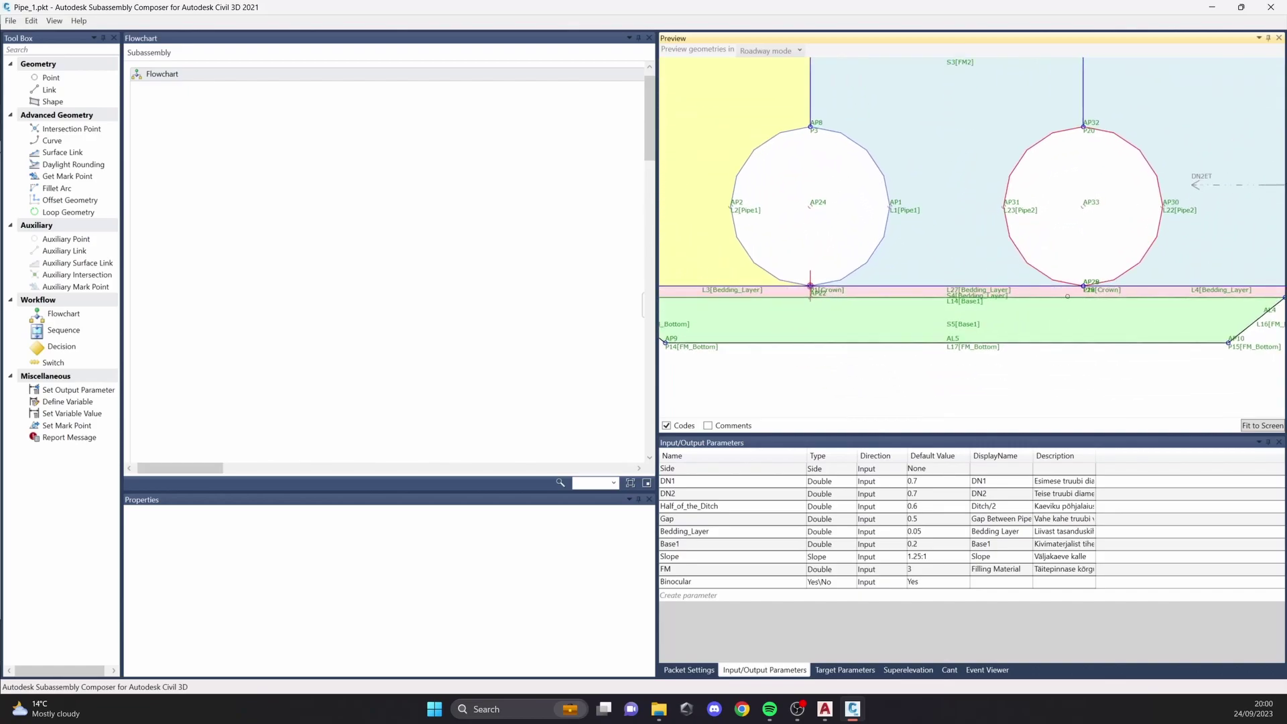
{"action": "middle_click_drag", "start_coordinate": [902, 308], "coordinate": [877, 289]}
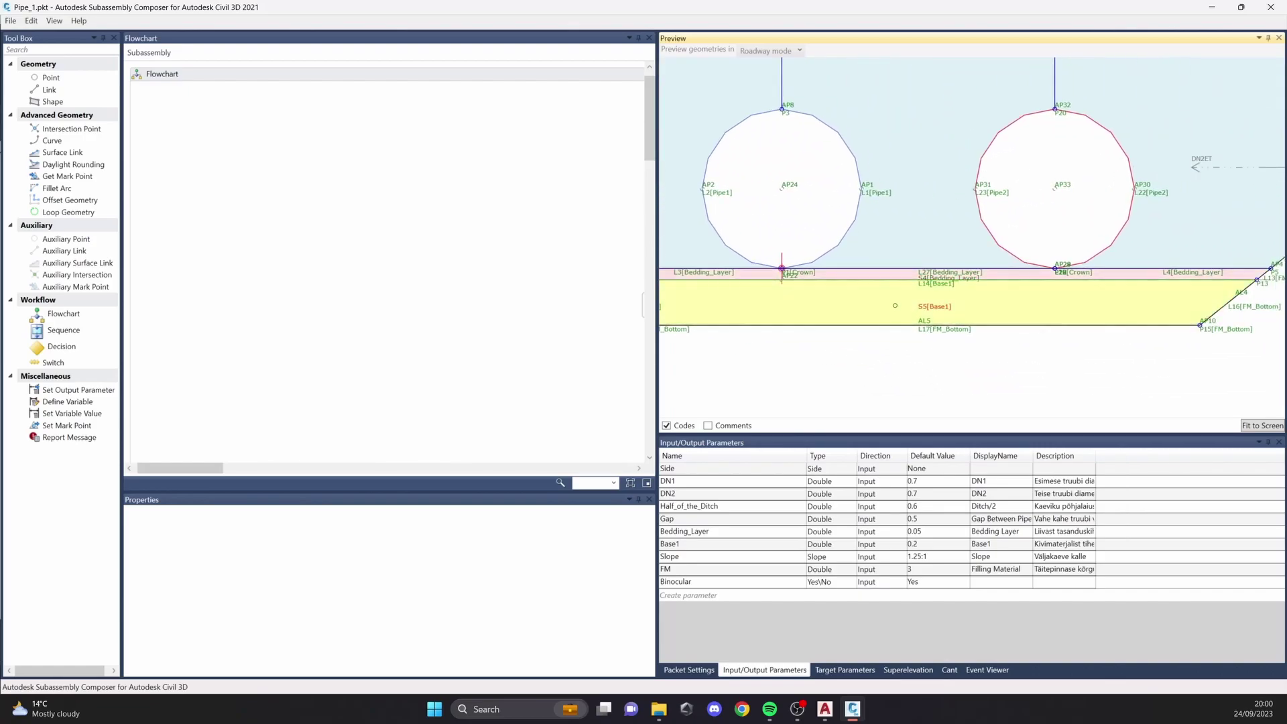
{"action": "scroll", "coordinate": [937, 306], "scroll_direction": "down", "scroll_amount": 5}
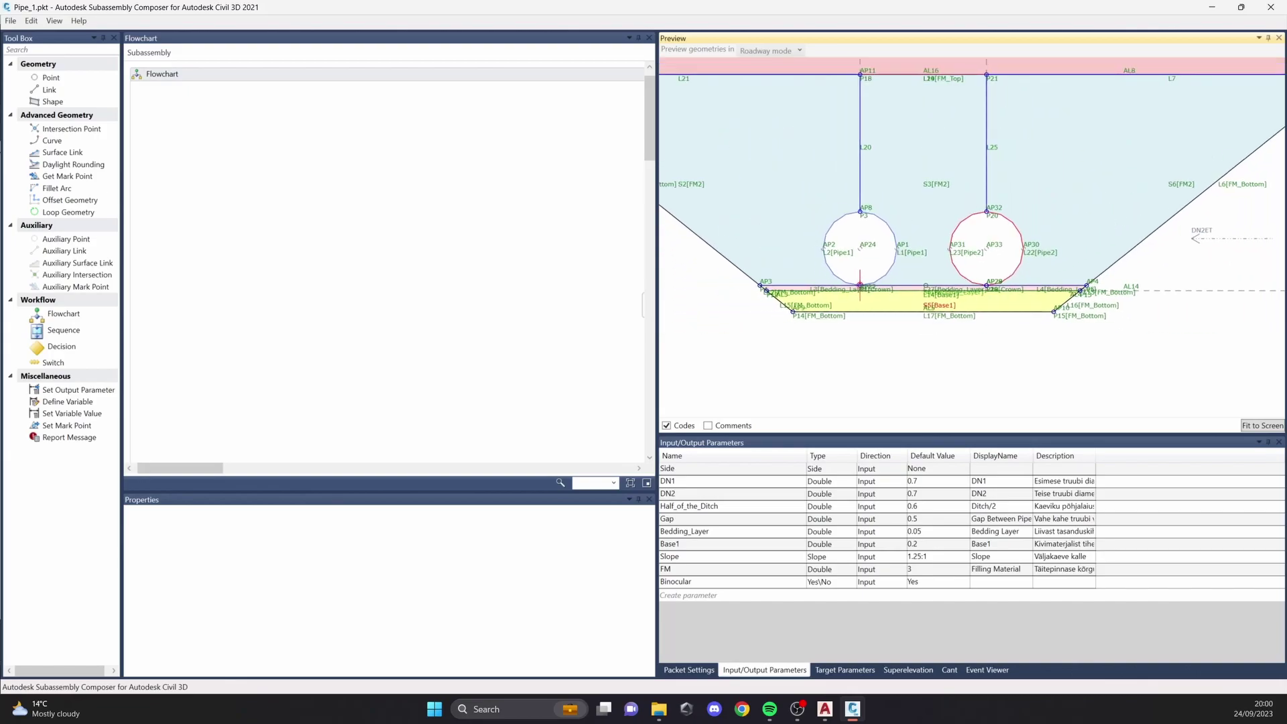
{"action": "scroll", "coordinate": [942, 351], "scroll_direction": "down", "scroll_amount": 4}
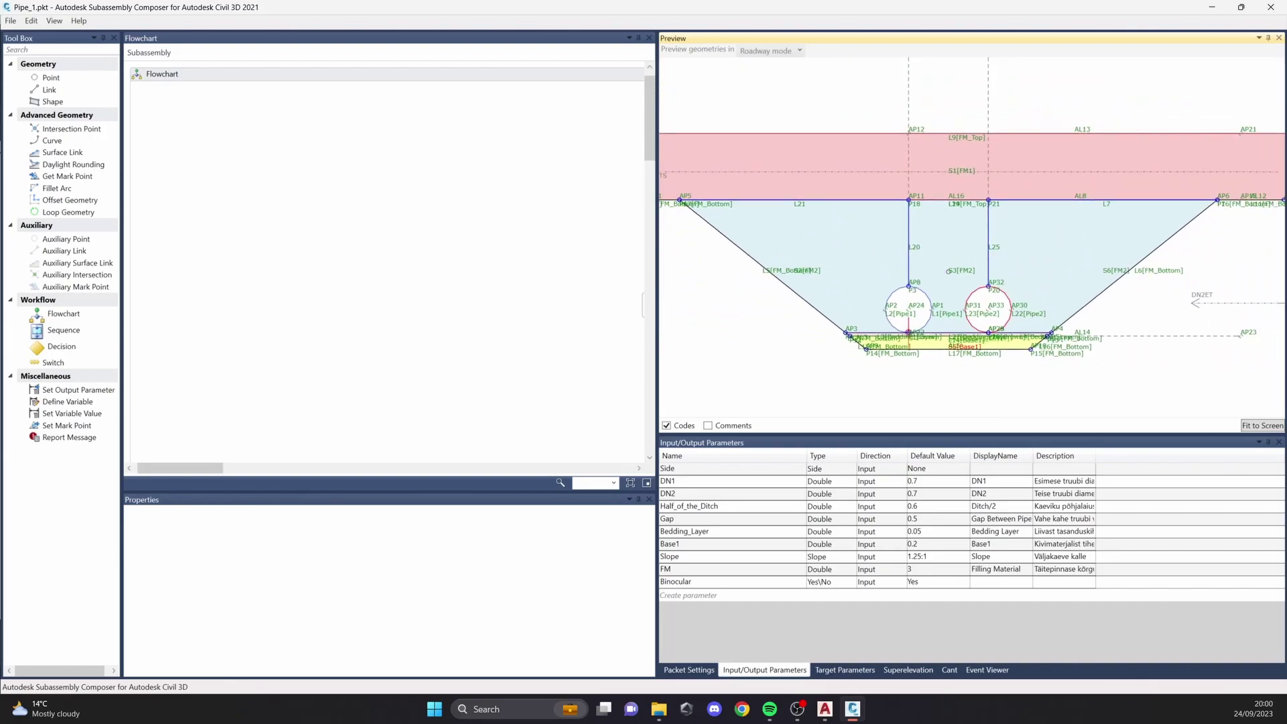
{"action": "scroll", "coordinate": [1005, 300], "scroll_direction": "up", "scroll_amount": 8}
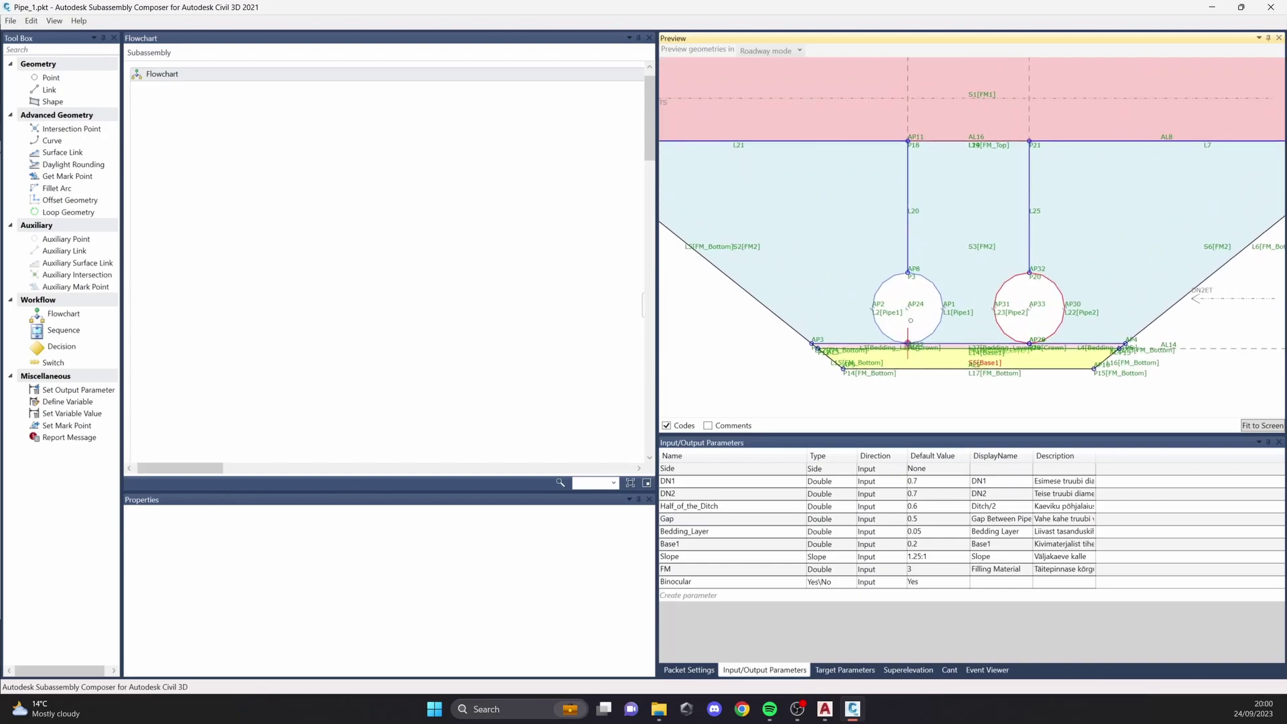
{"action": "scroll", "coordinate": [972, 302], "scroll_direction": "down", "scroll_amount": 4}
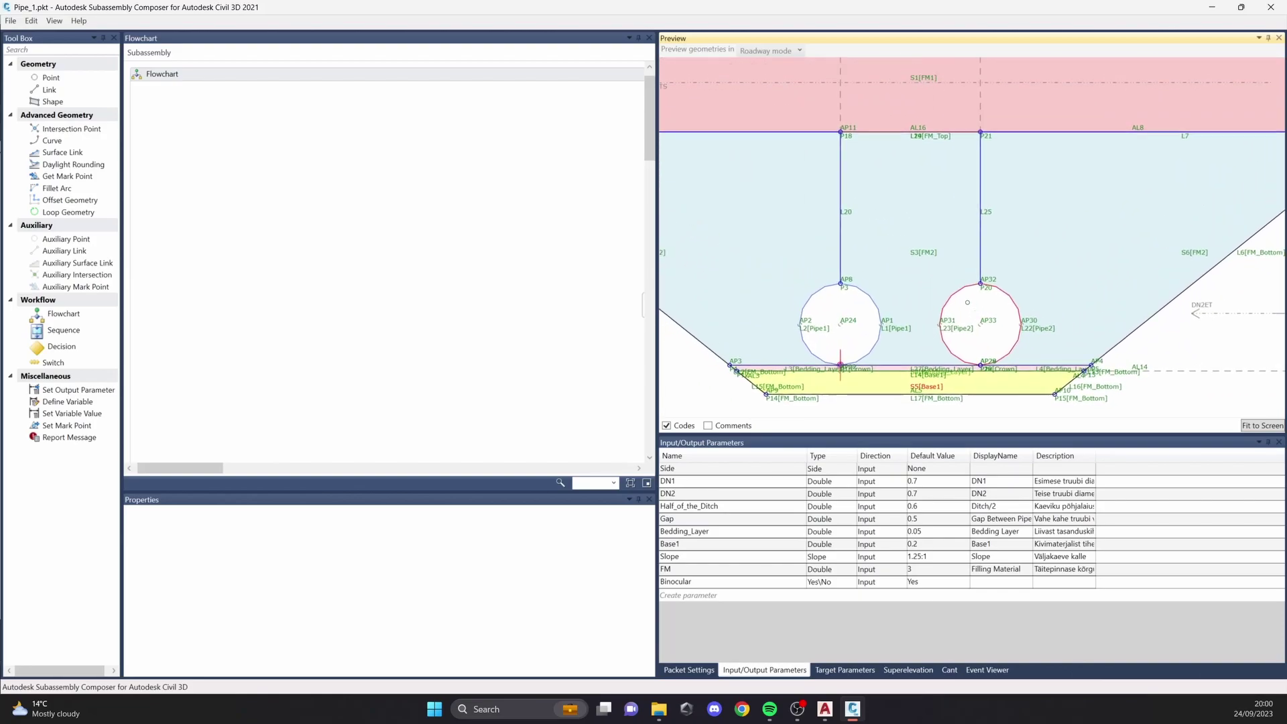
Step: Set the default pipe diameters to 0.4 for DN1 and 0.75 for DN2
{"action": "left_click", "coordinate": [689, 669]}
{"action": "left_click", "coordinate": [744, 669]}
{"action": "left_click", "coordinate": [710, 493]}
{"action": "left_click", "coordinate": [925, 481]}
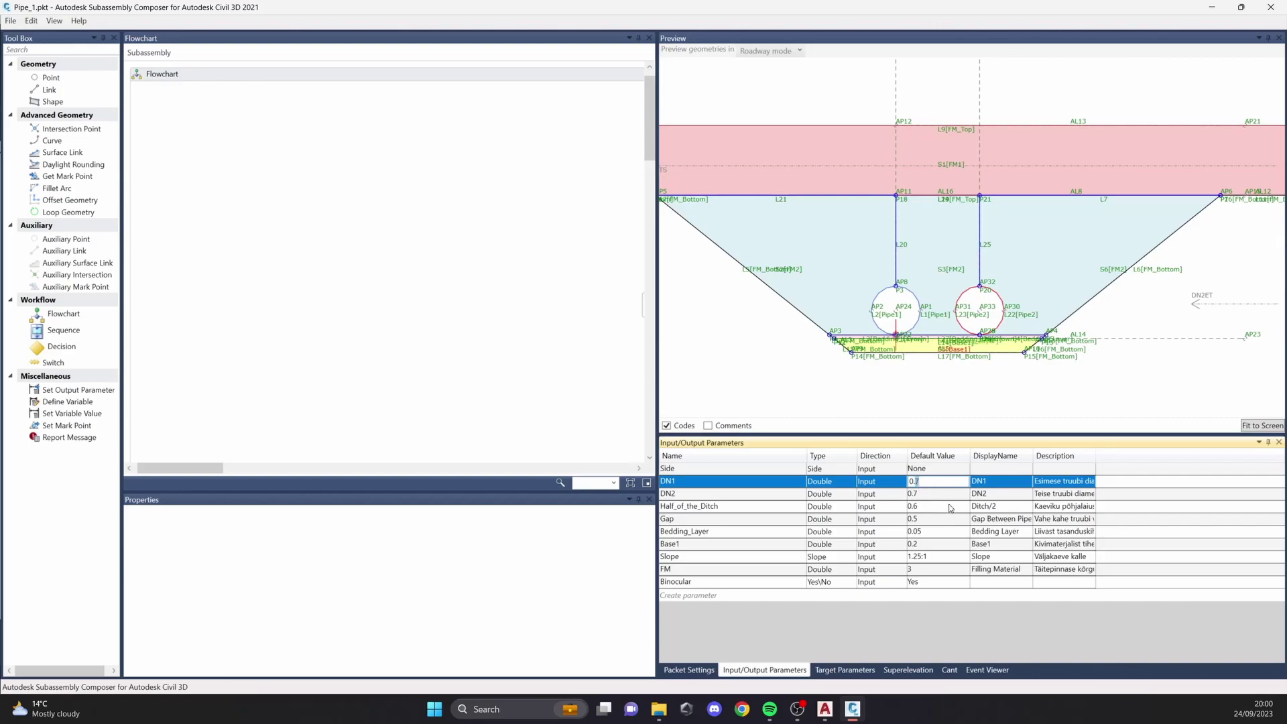
{"action": "key", "text": "BackSpace"}
{"action": "type", "text": "4"}
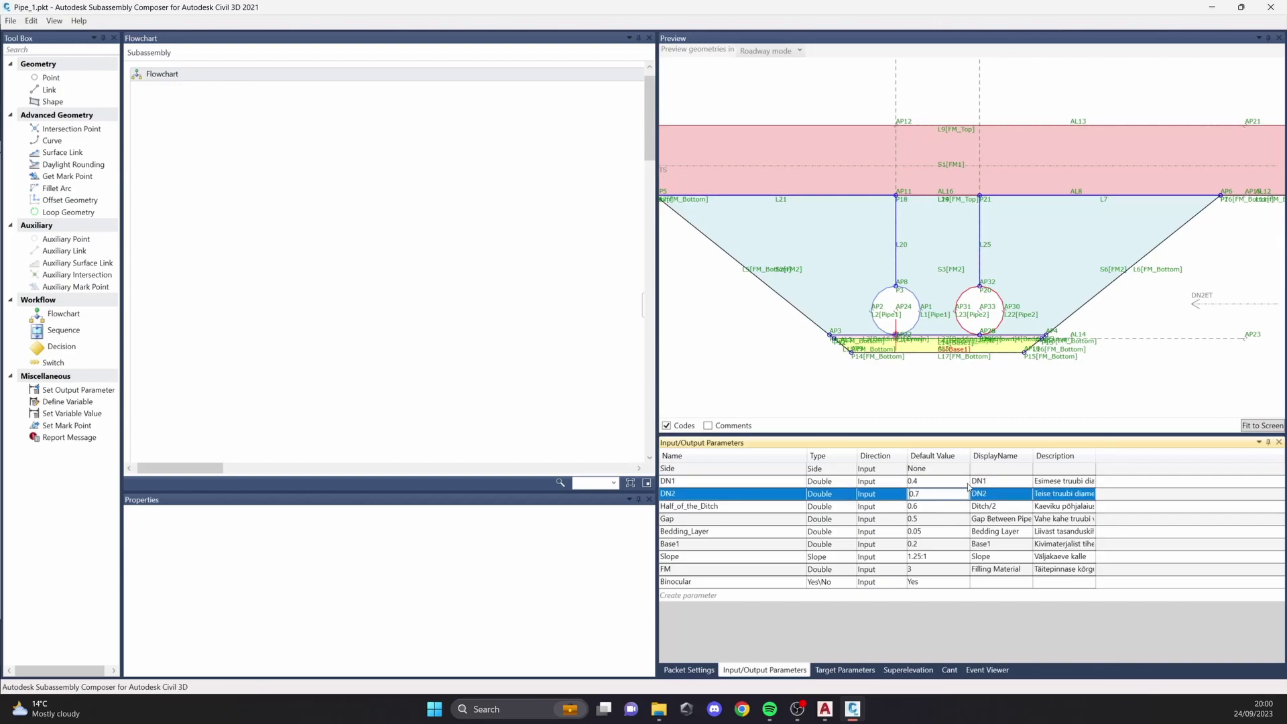
{"action": "left_click", "coordinate": [953, 406]}
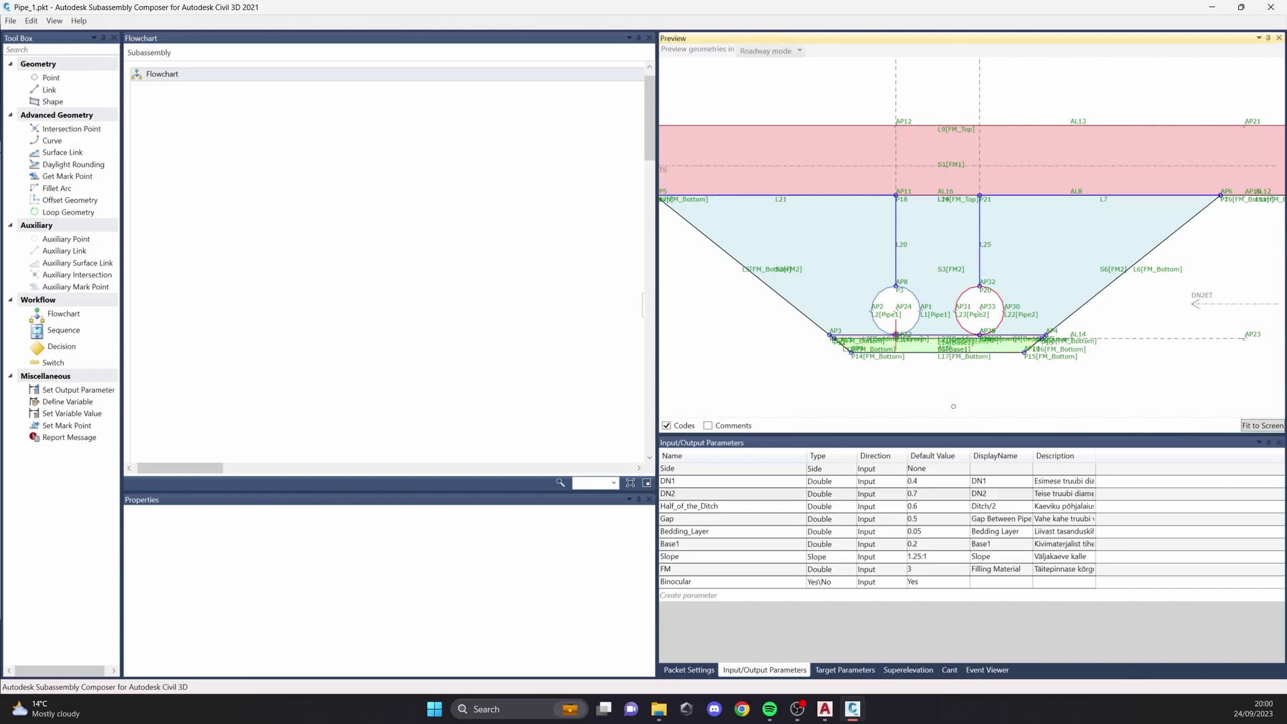
{"action": "left_click", "coordinate": [929, 494]}
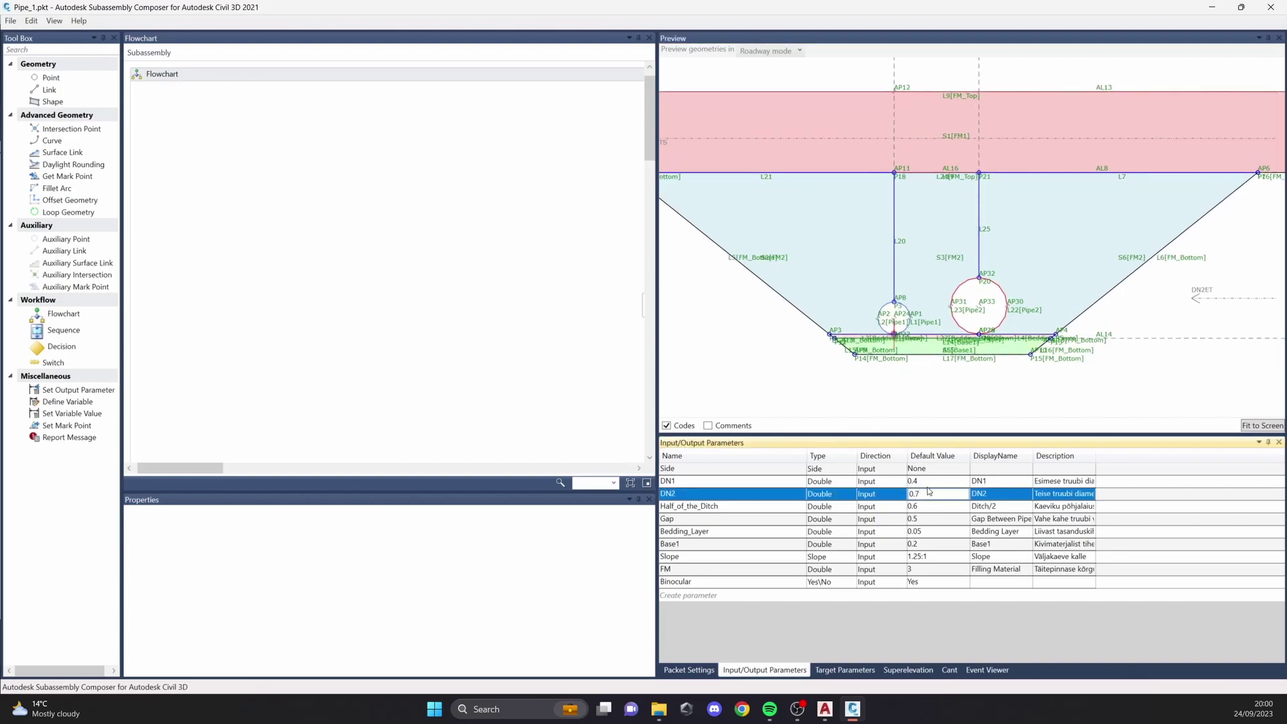
{"action": "type", "text": "5"}
{"action": "key", "text": "Return"}
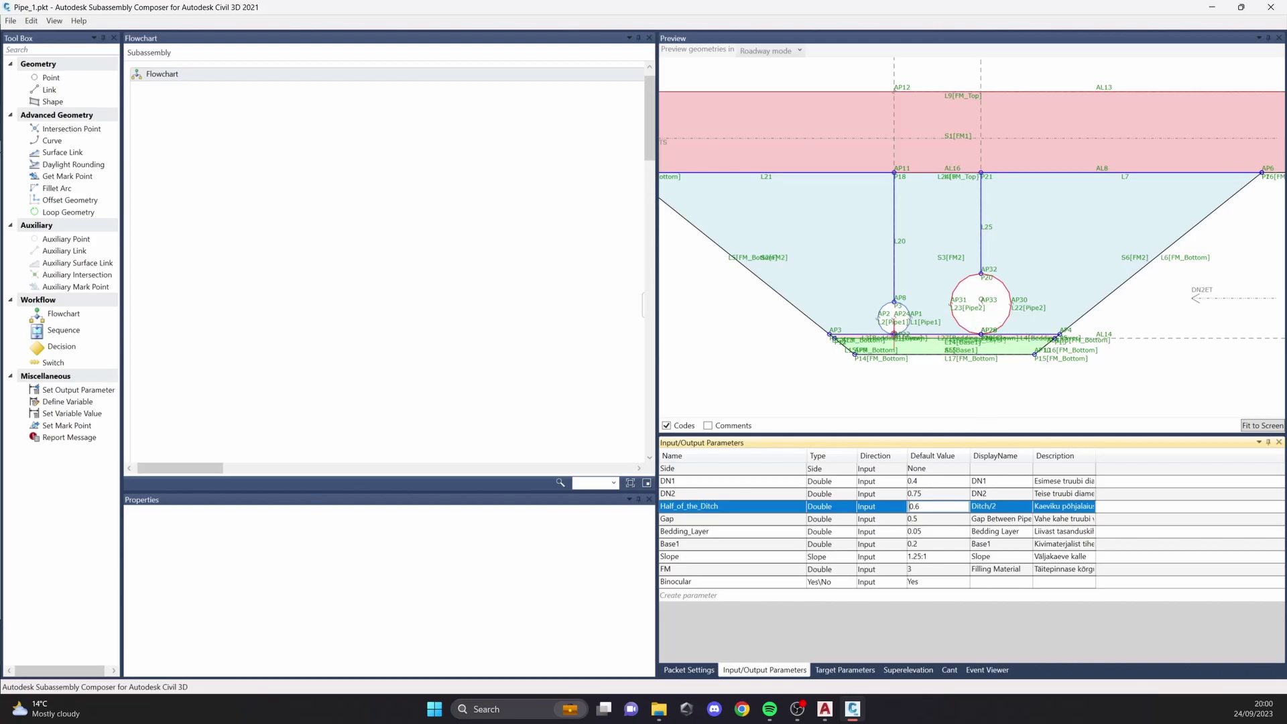
{"action": "left_click", "coordinate": [982, 383]}
Step: Examine the unequal pipes in the preview, including the trench width beside the smaller pipe and the side slope
{"action": "scroll", "coordinate": [975, 287], "scroll_direction": "down", "scroll_amount": 3}
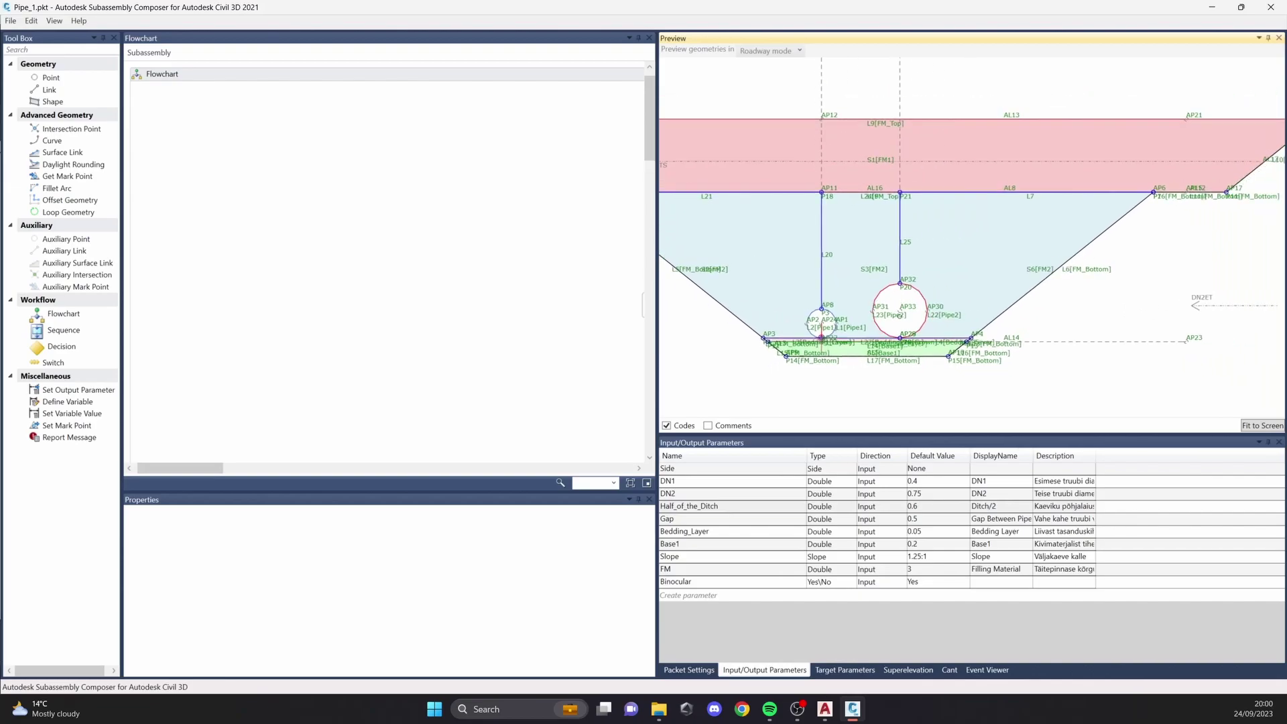
{"action": "scroll", "coordinate": [931, 323], "scroll_direction": "up", "scroll_amount": 3}
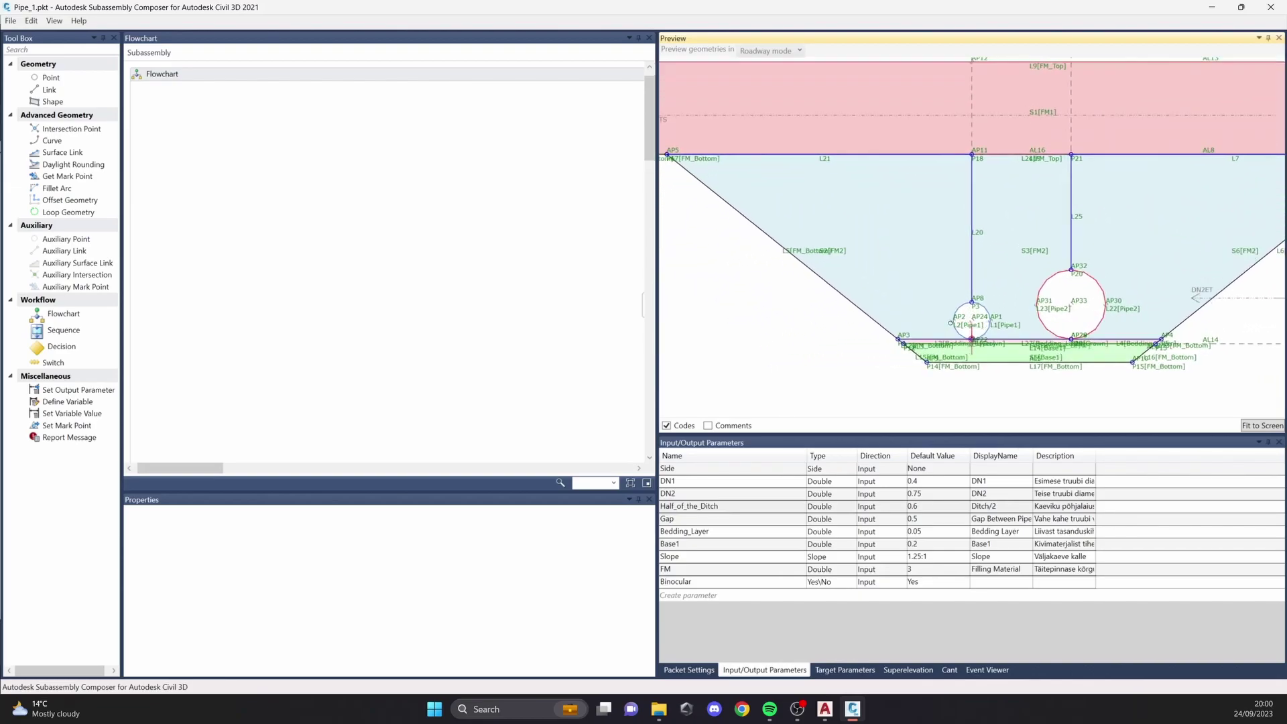
{"action": "scroll", "coordinate": [952, 320], "scroll_direction": "up", "scroll_amount": 1}
{"action": "scroll", "coordinate": [953, 323], "scroll_direction": "down", "scroll_amount": 1}
{"action": "scroll", "coordinate": [955, 325], "scroll_direction": "up", "scroll_amount": 1}
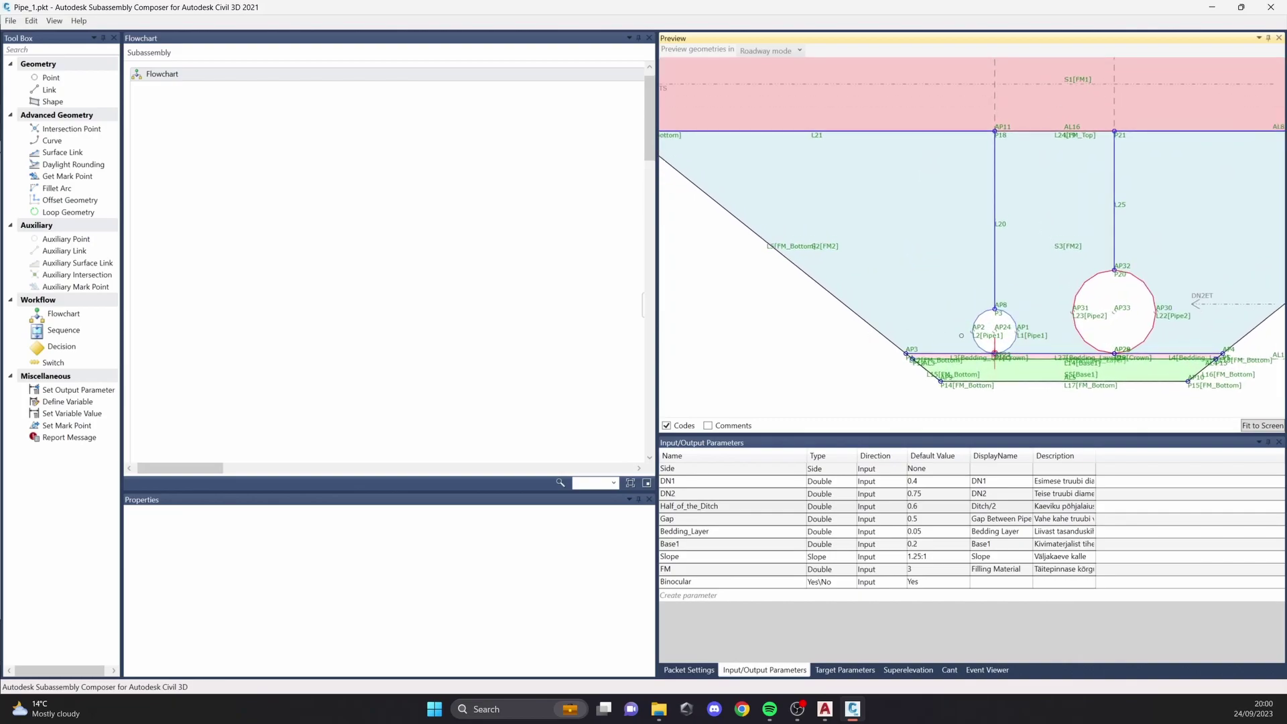
{"action": "scroll", "coordinate": [920, 340], "scroll_direction": "up", "scroll_amount": 1}
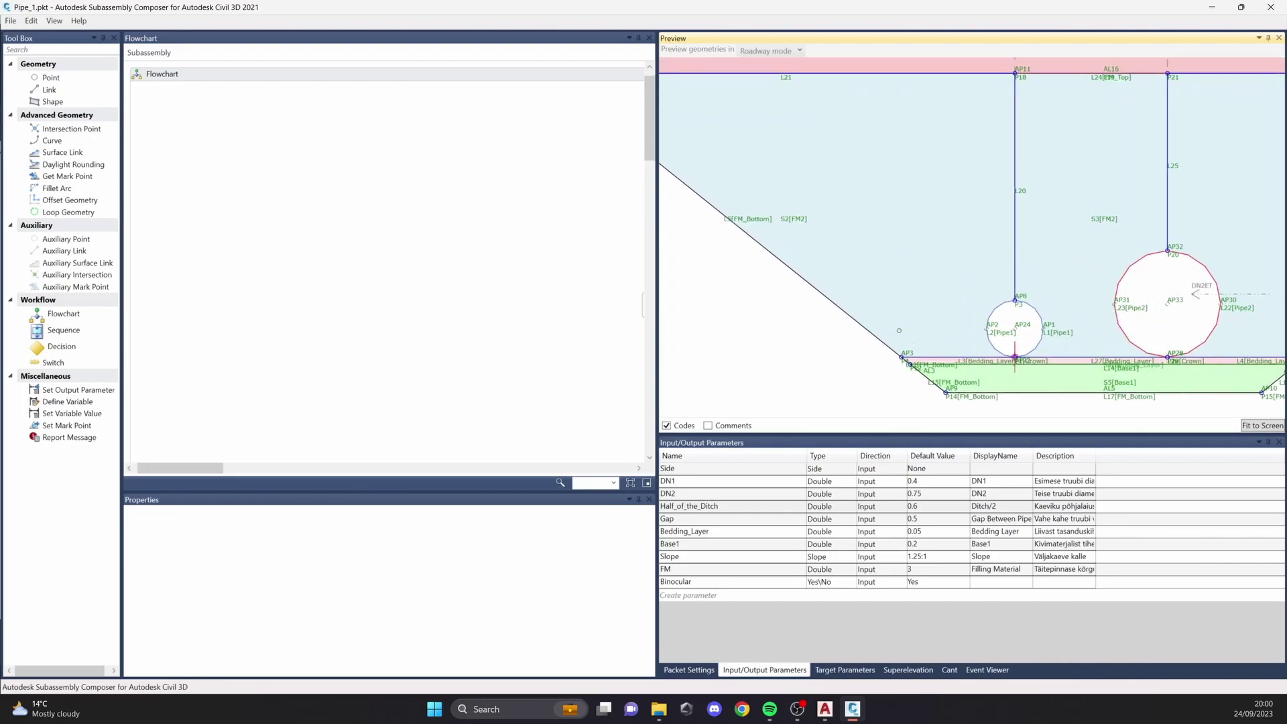
{"action": "scroll", "coordinate": [982, 334], "scroll_direction": "up", "scroll_amount": 2}
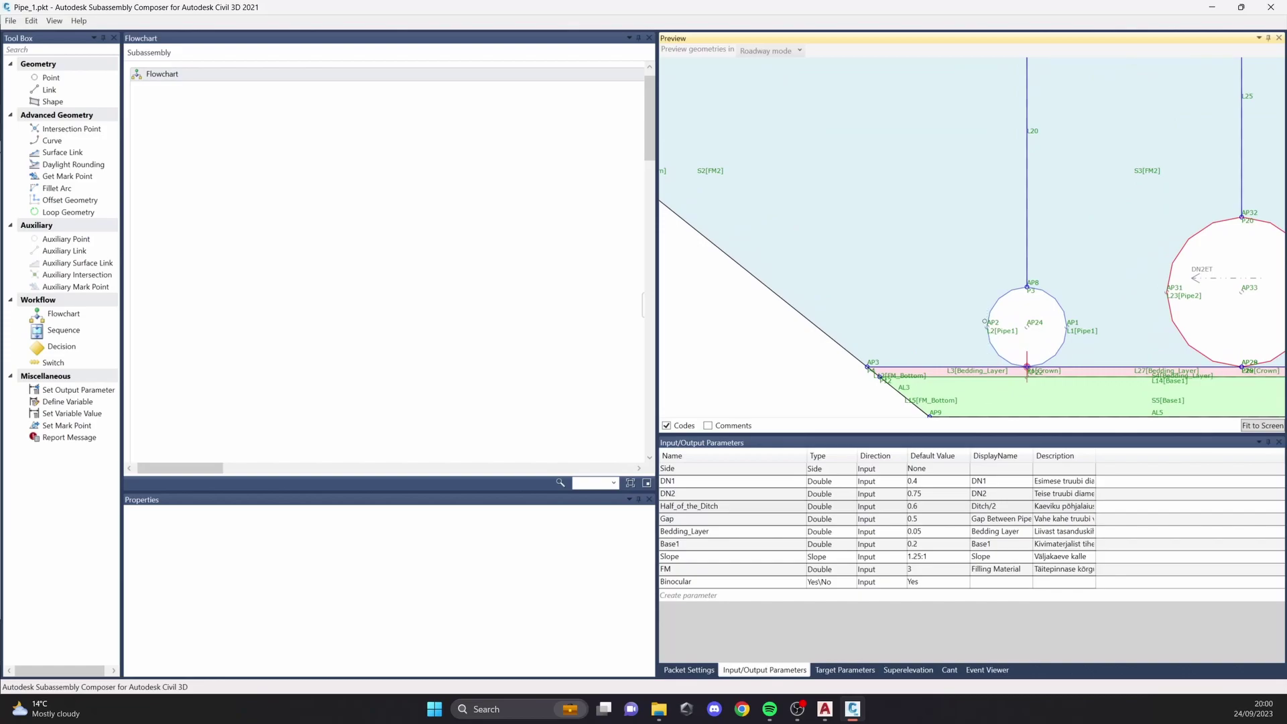
{"action": "scroll", "coordinate": [990, 342], "scroll_direction": "down", "scroll_amount": 2}
{"action": "scroll", "coordinate": [982, 353], "scroll_direction": "down", "scroll_amount": 3}
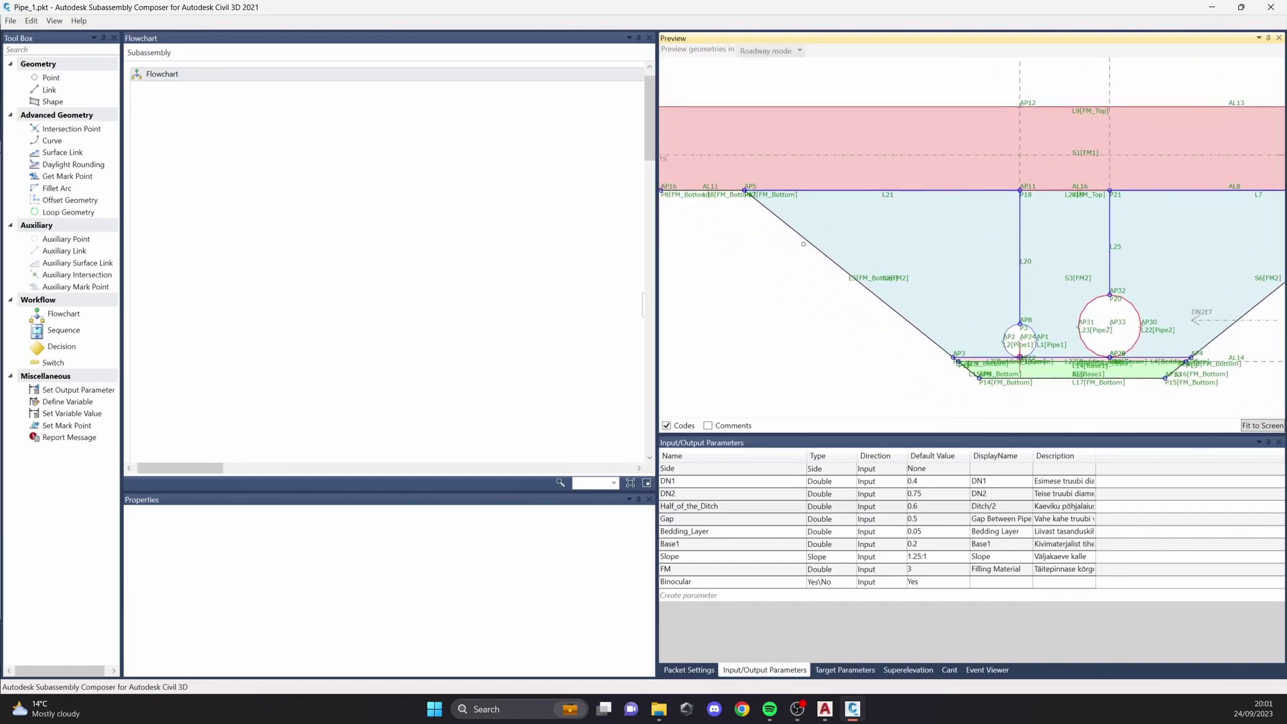
{"action": "middle_click_drag", "start_coordinate": [910, 319], "coordinate": [779, 225]}
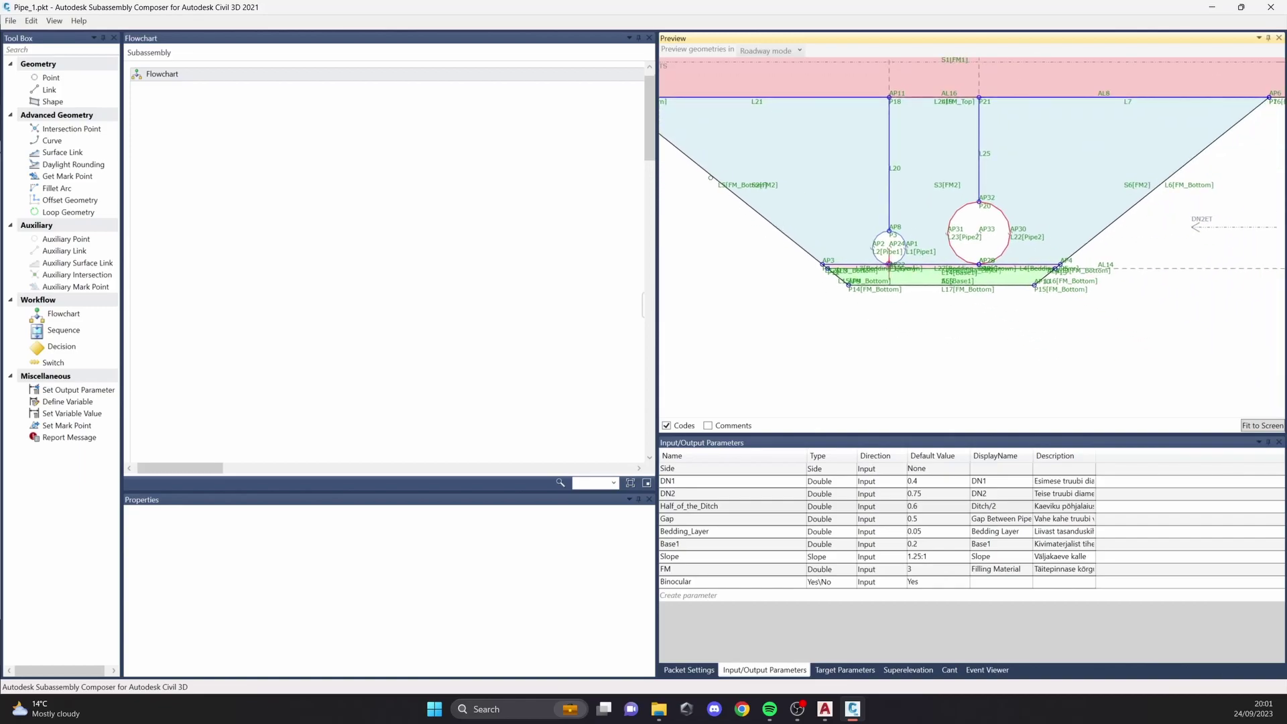
Step: Set the default values of both pipe diameters, DN1 and DN2, to 0.5
{"action": "left_click", "coordinate": [929, 506]}
{"action": "left_click", "coordinate": [929, 495]}
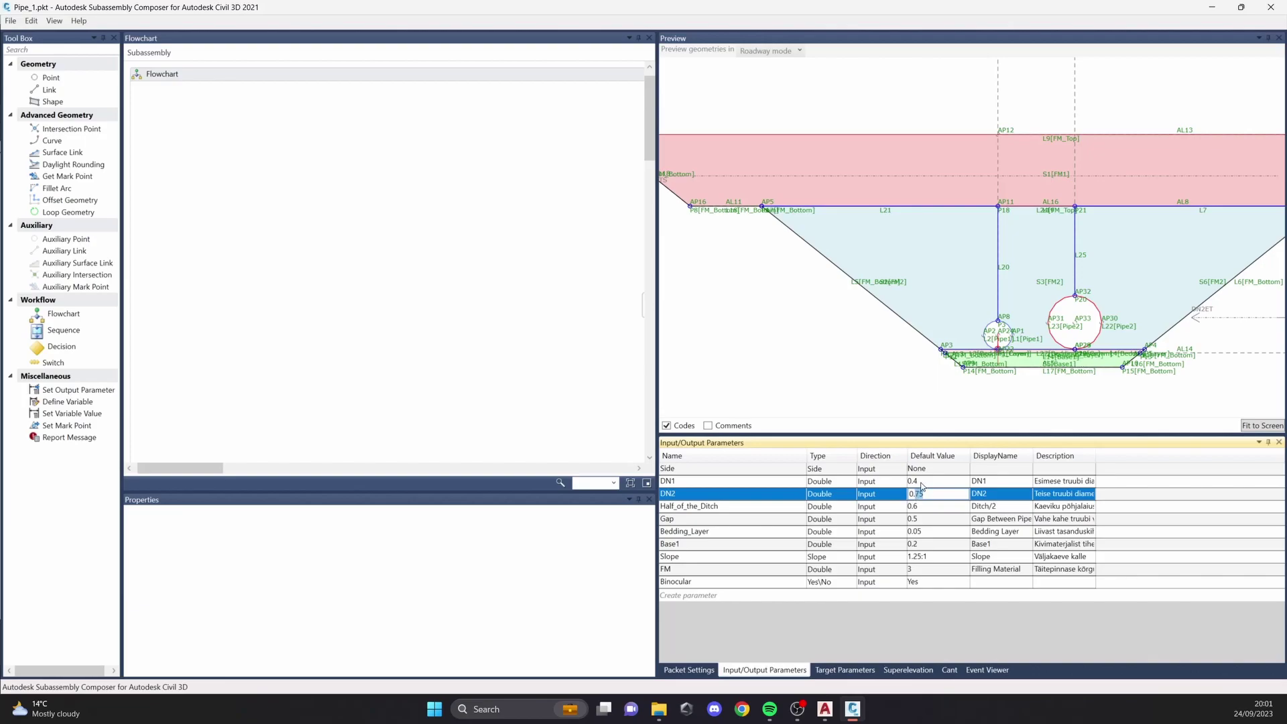
{"action": "left_click", "coordinate": [923, 482]}
{"action": "key", "text": "BackSpace"}
{"action": "type", "text": "5"}
{"action": "key", "text": "Return"}
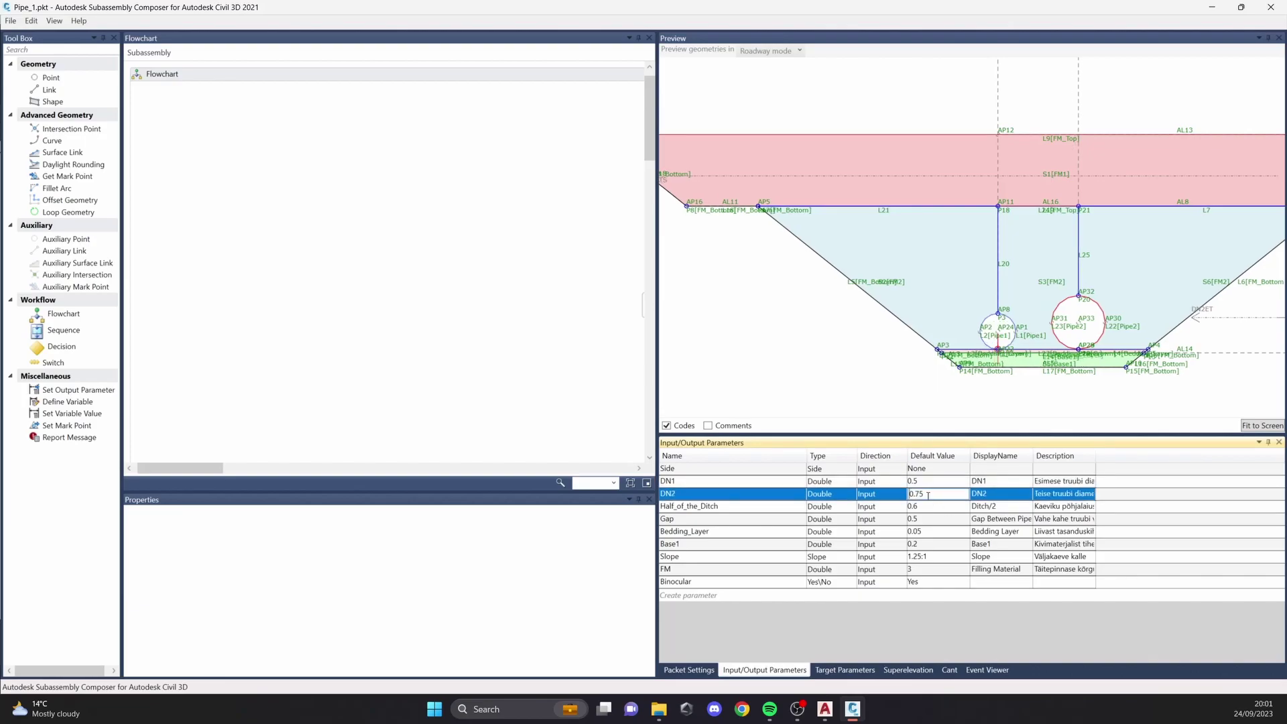
{"action": "key", "text": "BackSpace"}
{"action": "key", "text": "BackSpace"}
{"action": "type", "text": "5"}
{"action": "key", "text": "Return"}
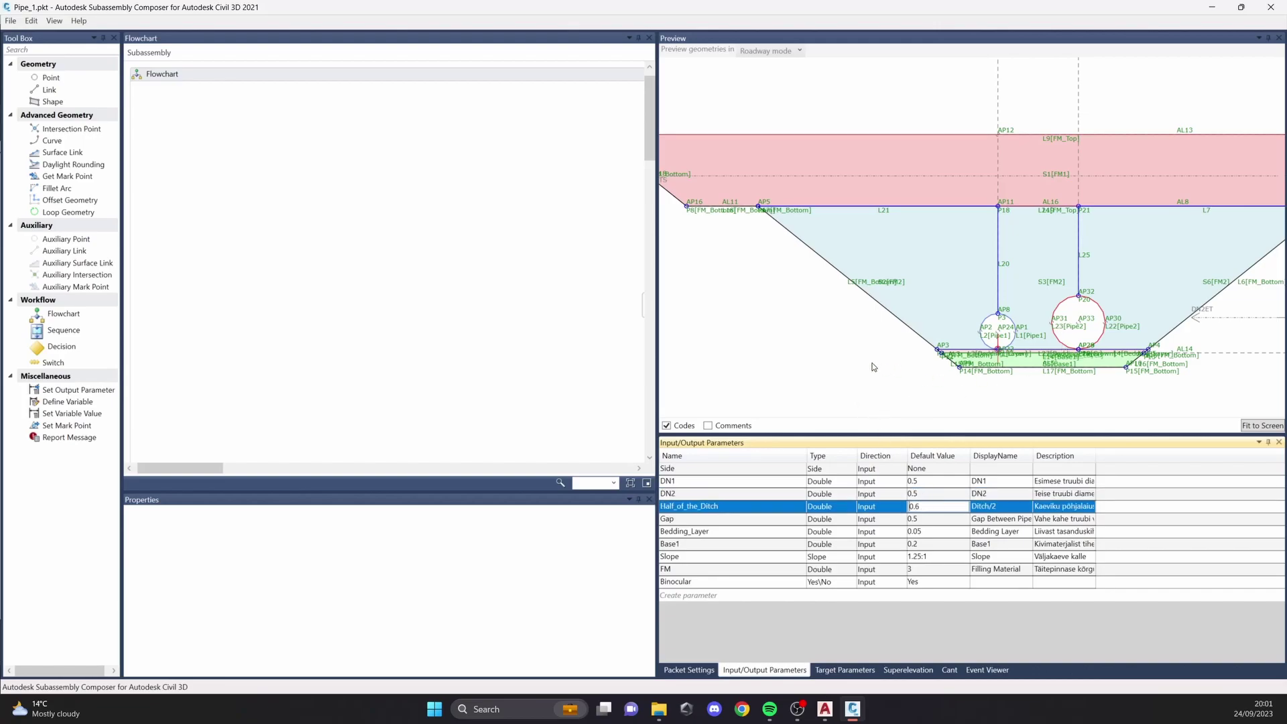
{"action": "left_click", "coordinate": [851, 328]}
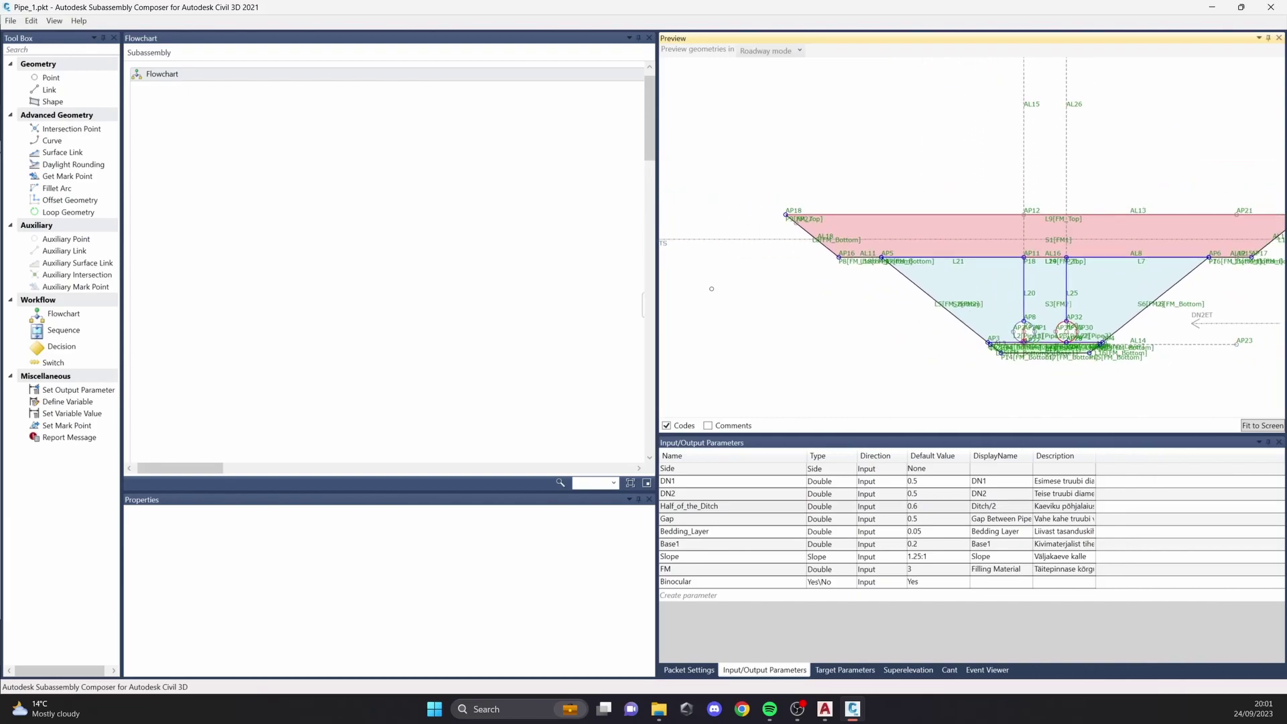
Step: Raise the target surface TS above the trench to a preview value of about 3.97 and enable it in the preview
{"action": "left_click", "coordinate": [846, 670]}
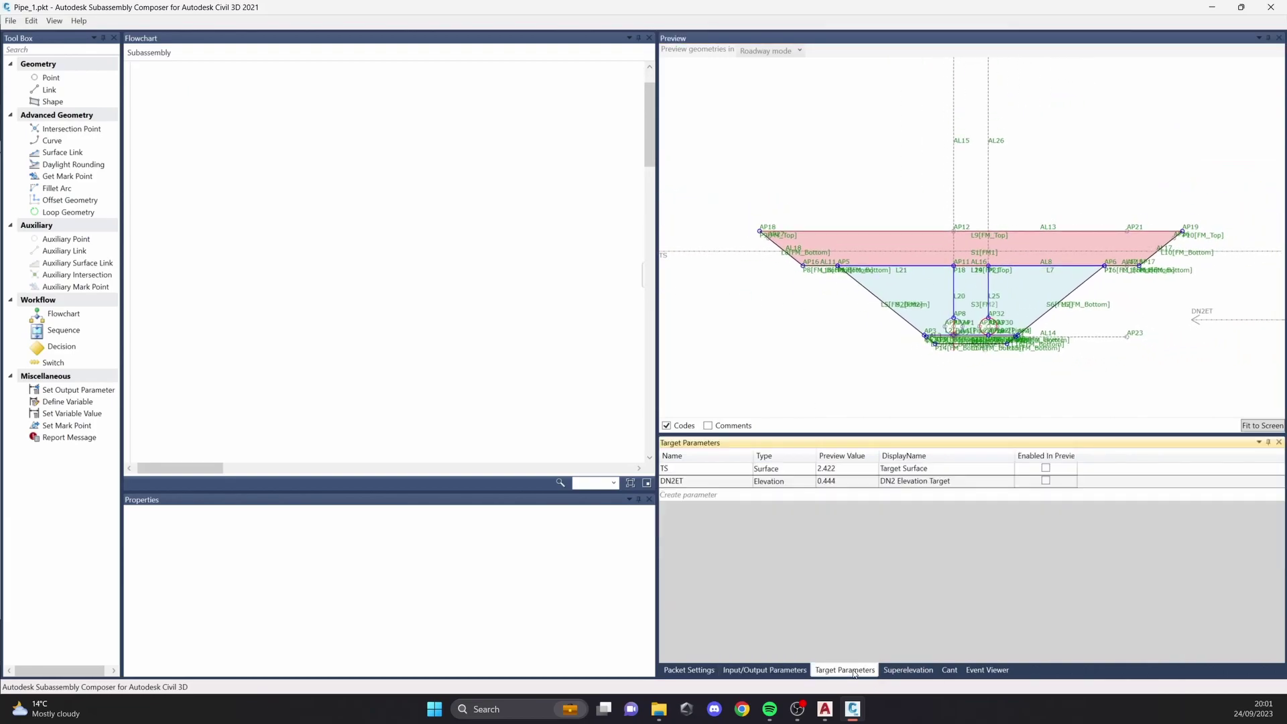
{"action": "left_click_drag", "start_coordinate": [666, 256], "coordinate": [677, 210]}
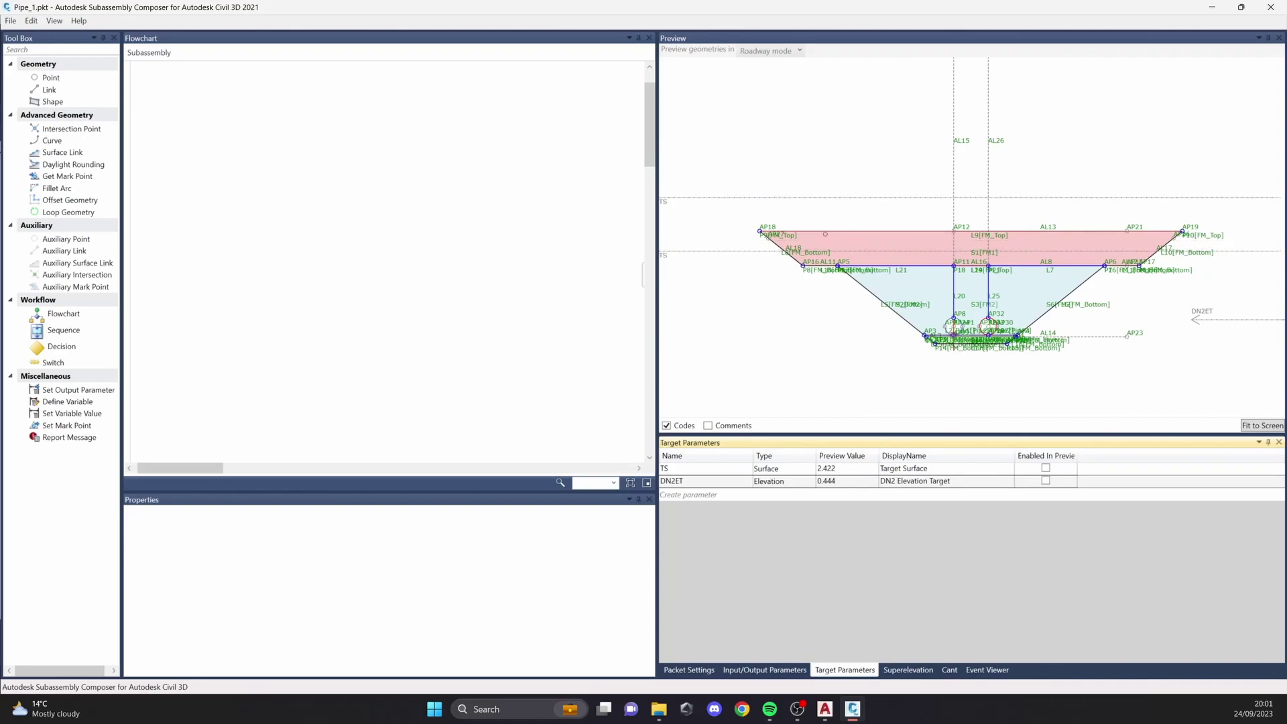
{"action": "left_click", "coordinate": [1045, 468]}
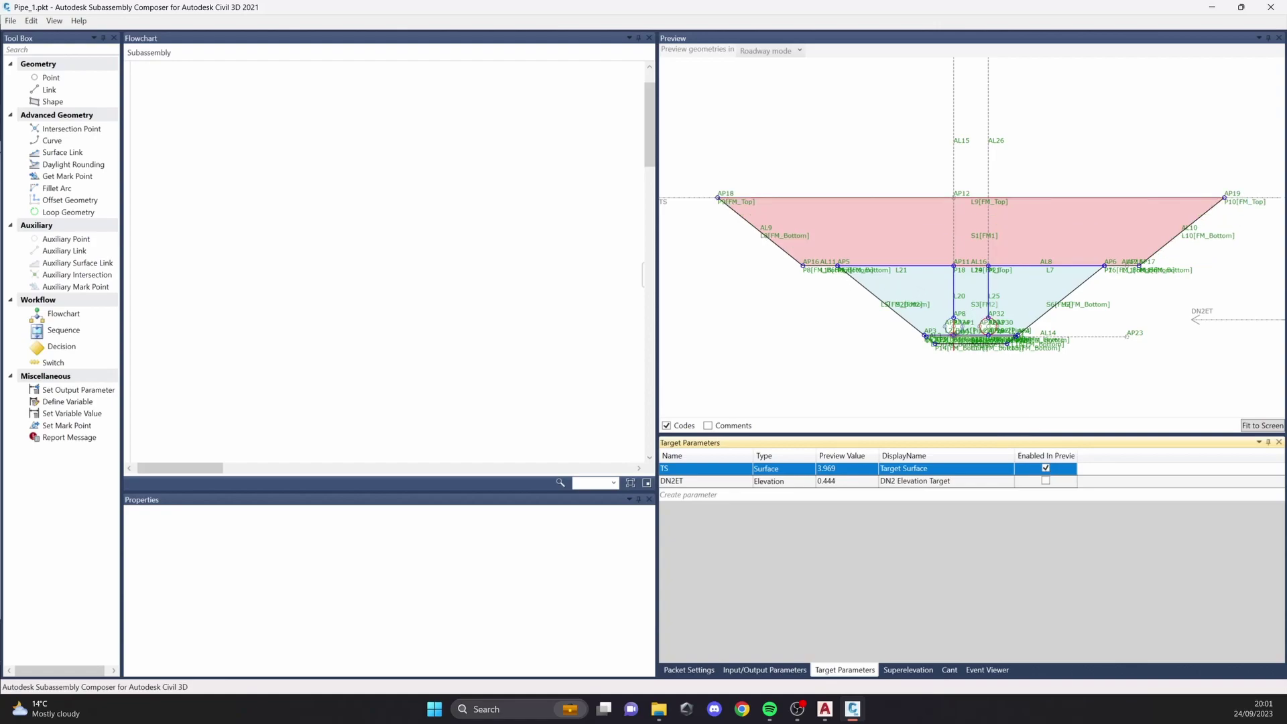
Step: Move the target surface TS down to a preview value of about 2.81 and back up to about 3.68
{"action": "middle_click_drag", "start_coordinate": [677, 211], "coordinate": [778, 242]}
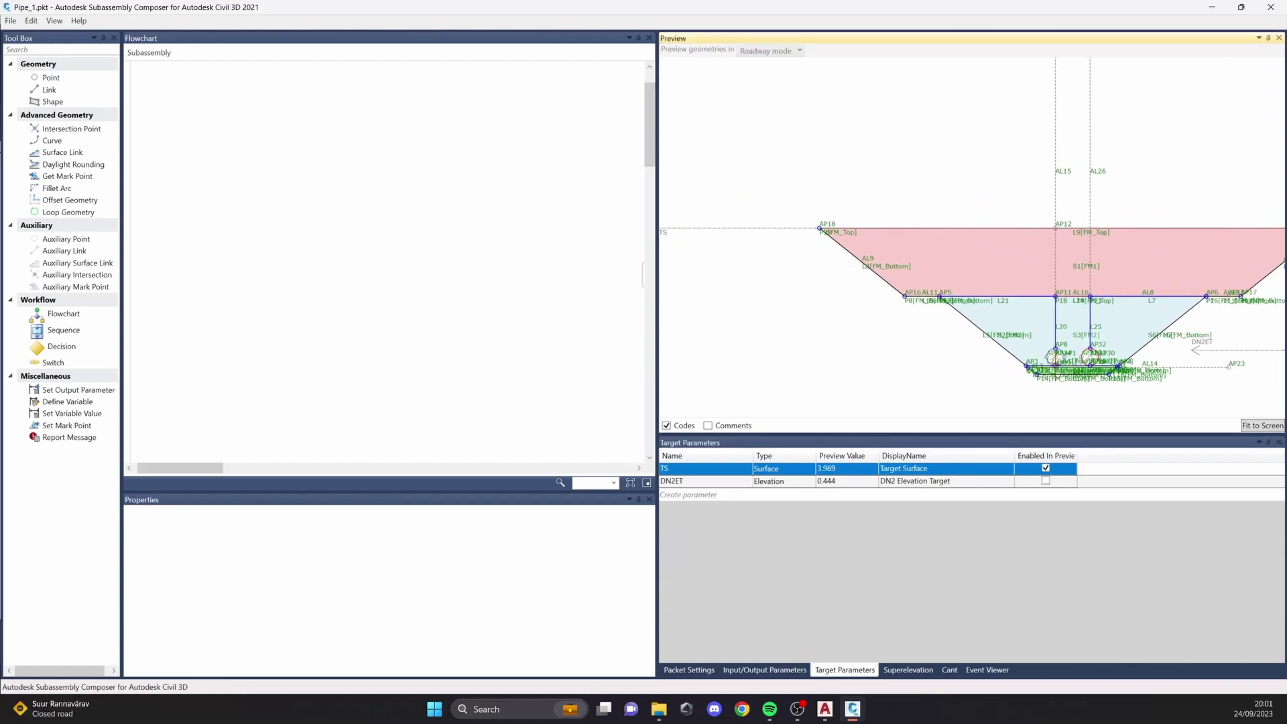
{"action": "middle_click_drag", "start_coordinate": [825, 232], "coordinate": [777, 229]}
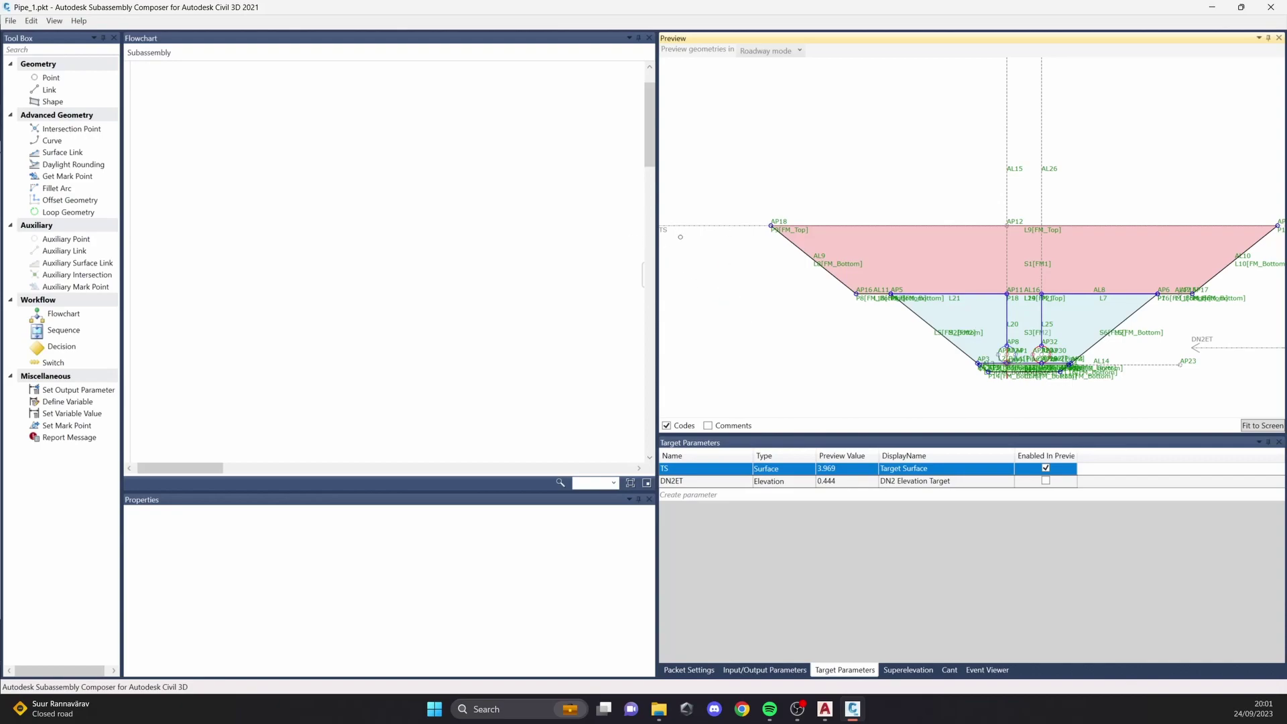
{"action": "left_click_drag", "start_coordinate": [666, 229], "coordinate": [671, 272]}
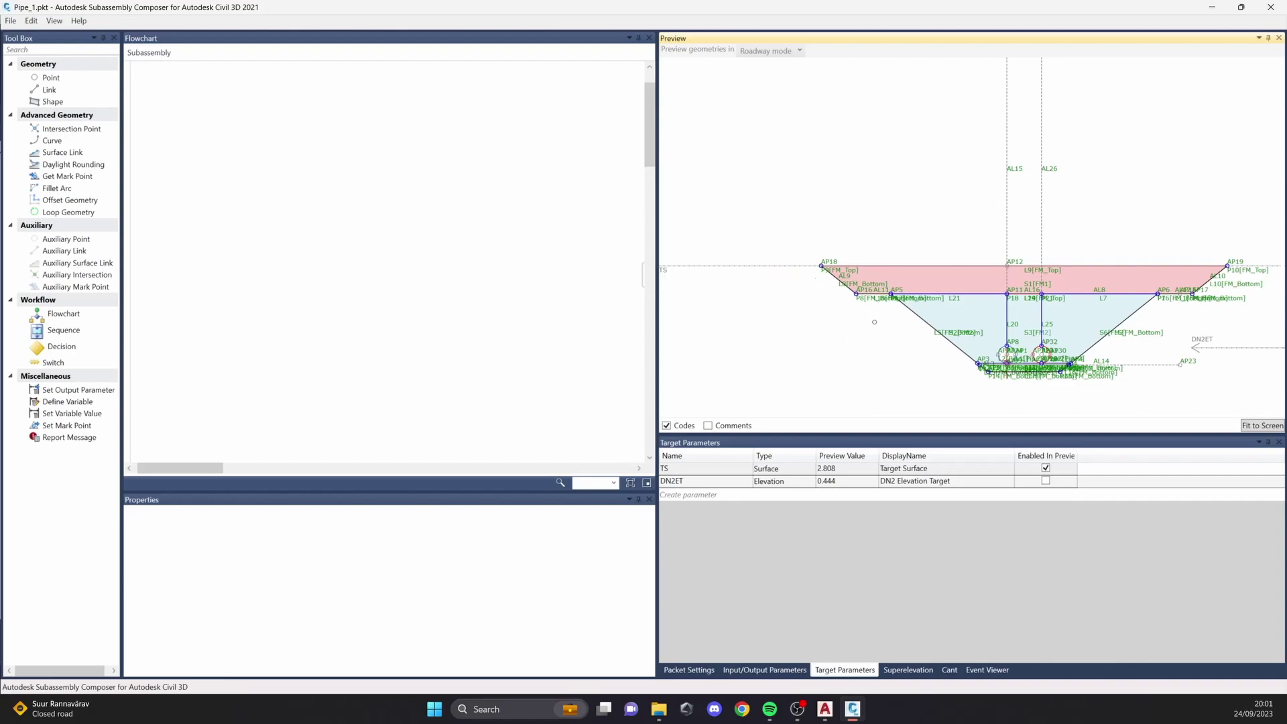
{"action": "left_click_drag", "start_coordinate": [676, 269], "coordinate": [720, 256]}
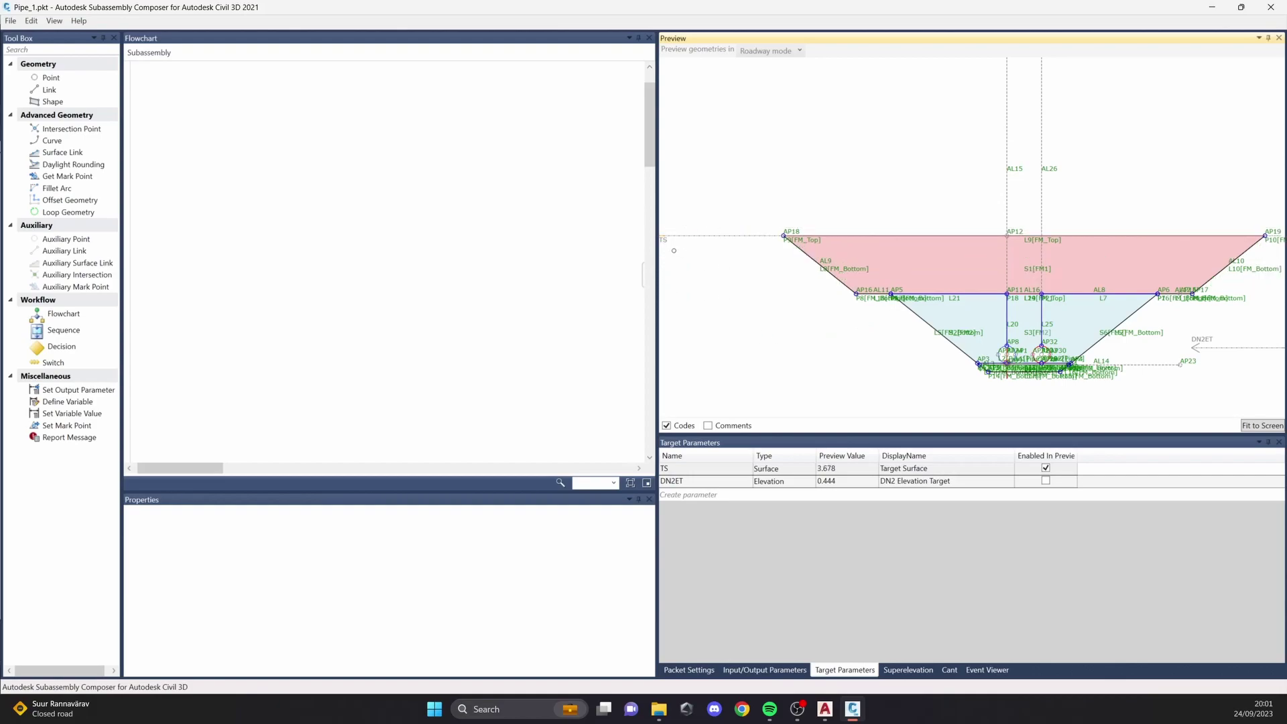
Step: Examine the two pipes in the preview together with the bedding layer and base beneath them
{"action": "scroll", "coordinate": [1065, 412], "scroll_direction": "down", "scroll_amount": 3}
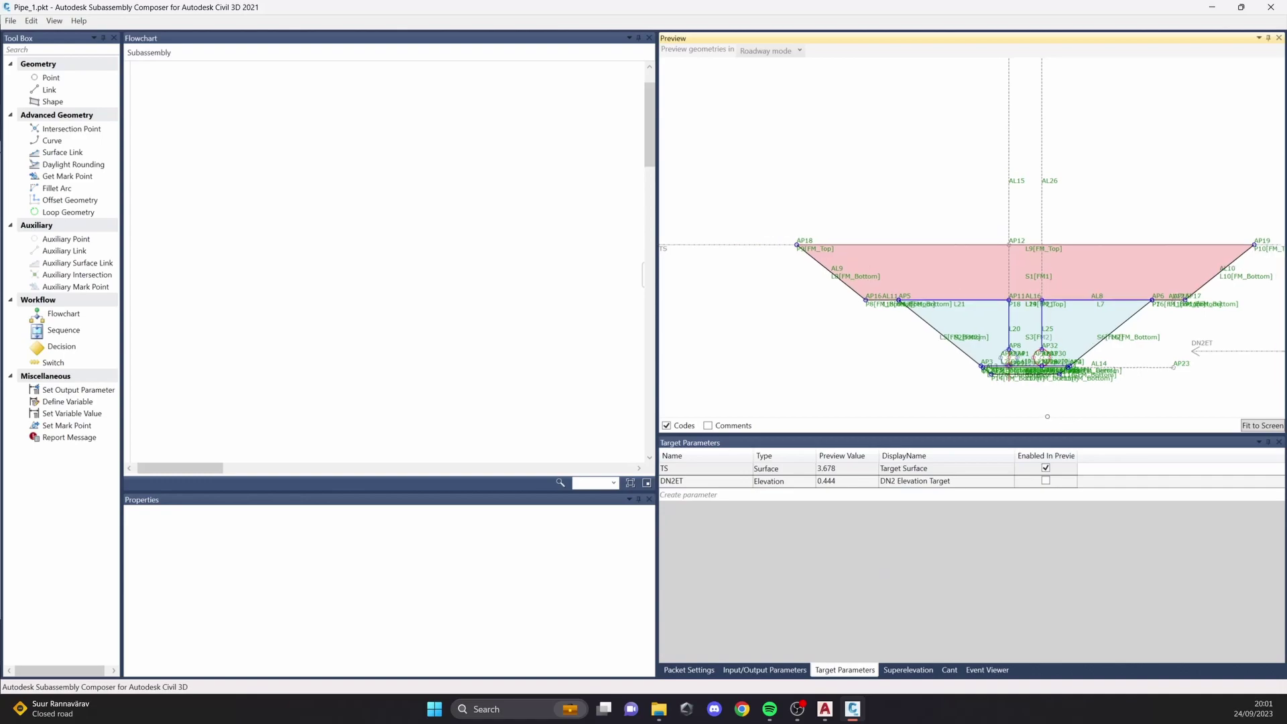
{"action": "middle_click_drag", "start_coordinate": [1042, 410], "coordinate": [950, 393]}
{"action": "scroll", "coordinate": [948, 396], "scroll_direction": "up", "scroll_amount": 5}
{"action": "scroll", "coordinate": [924, 330], "scroll_direction": "up", "scroll_amount": 6}
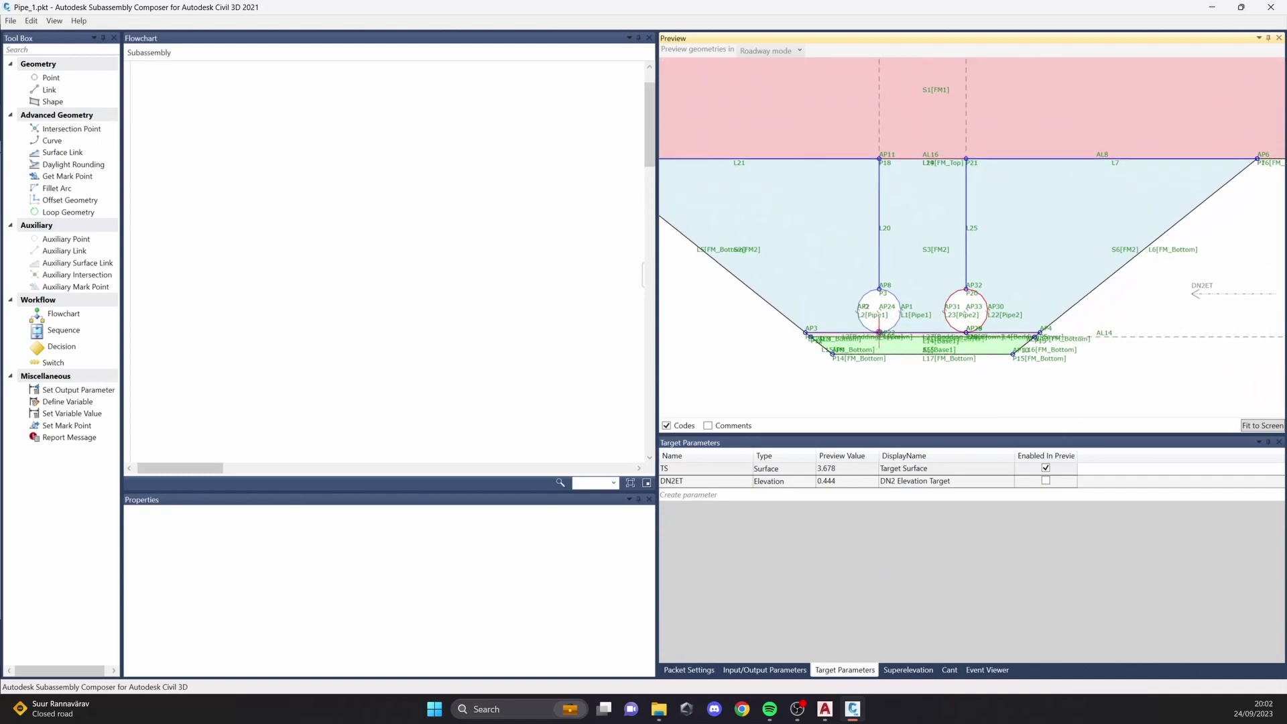
{"action": "scroll", "coordinate": [891, 352], "scroll_direction": "up", "scroll_amount": 1}
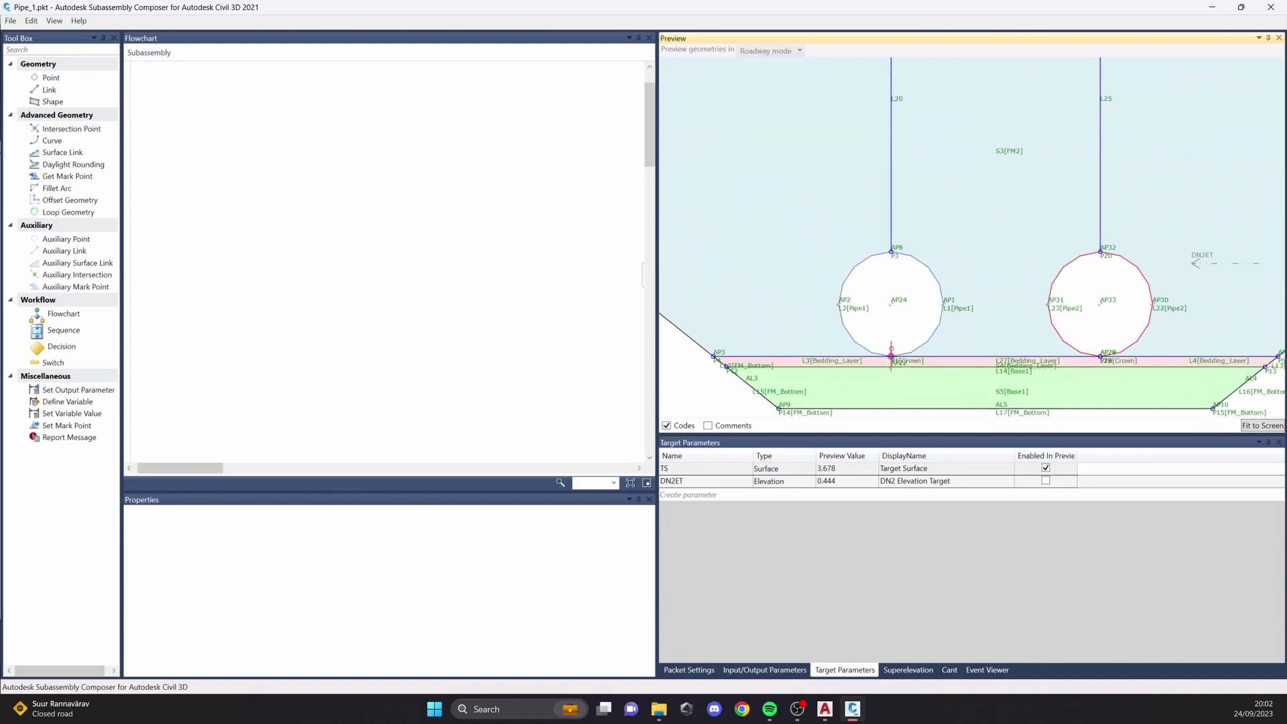
{"action": "scroll", "coordinate": [893, 351], "scroll_direction": "down", "scroll_amount": 3}
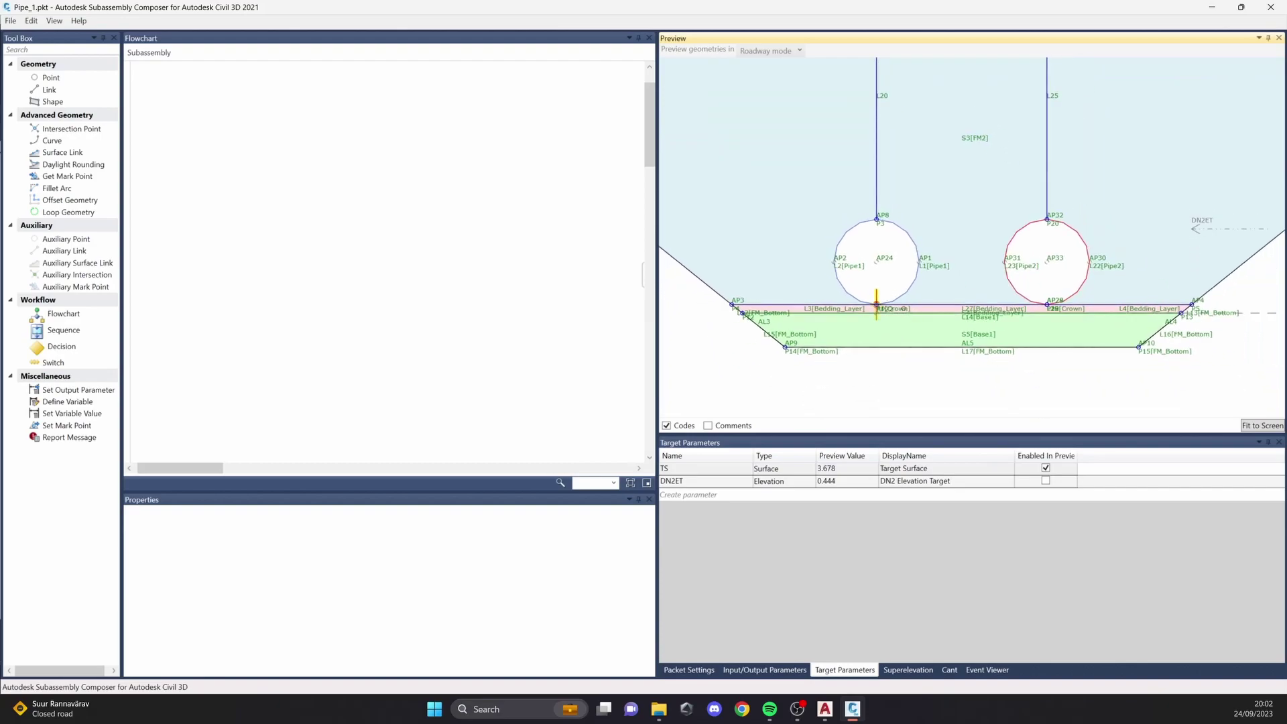
{"action": "scroll", "coordinate": [884, 307], "scroll_direction": "up", "scroll_amount": 2}
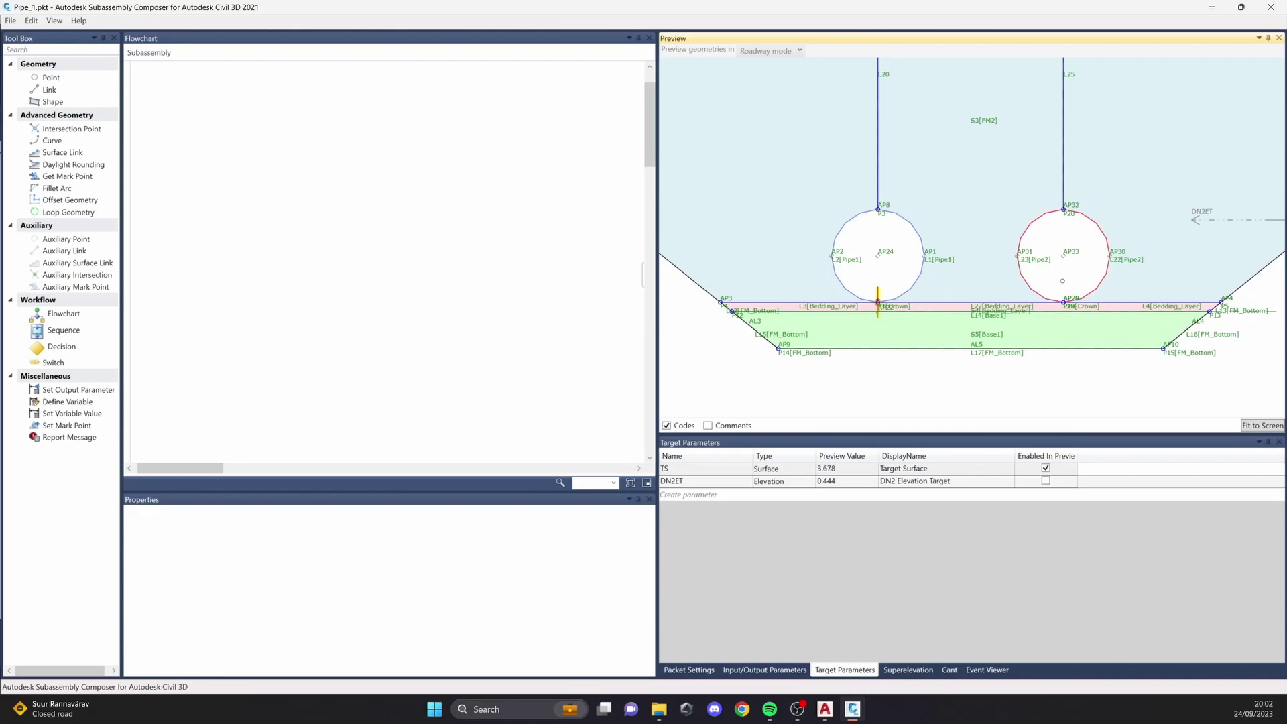
{"action": "middle_click_drag", "start_coordinate": [1063, 281], "coordinate": [910, 321]}
{"action": "scroll", "coordinate": [972, 305], "scroll_direction": "down", "scroll_amount": 3}
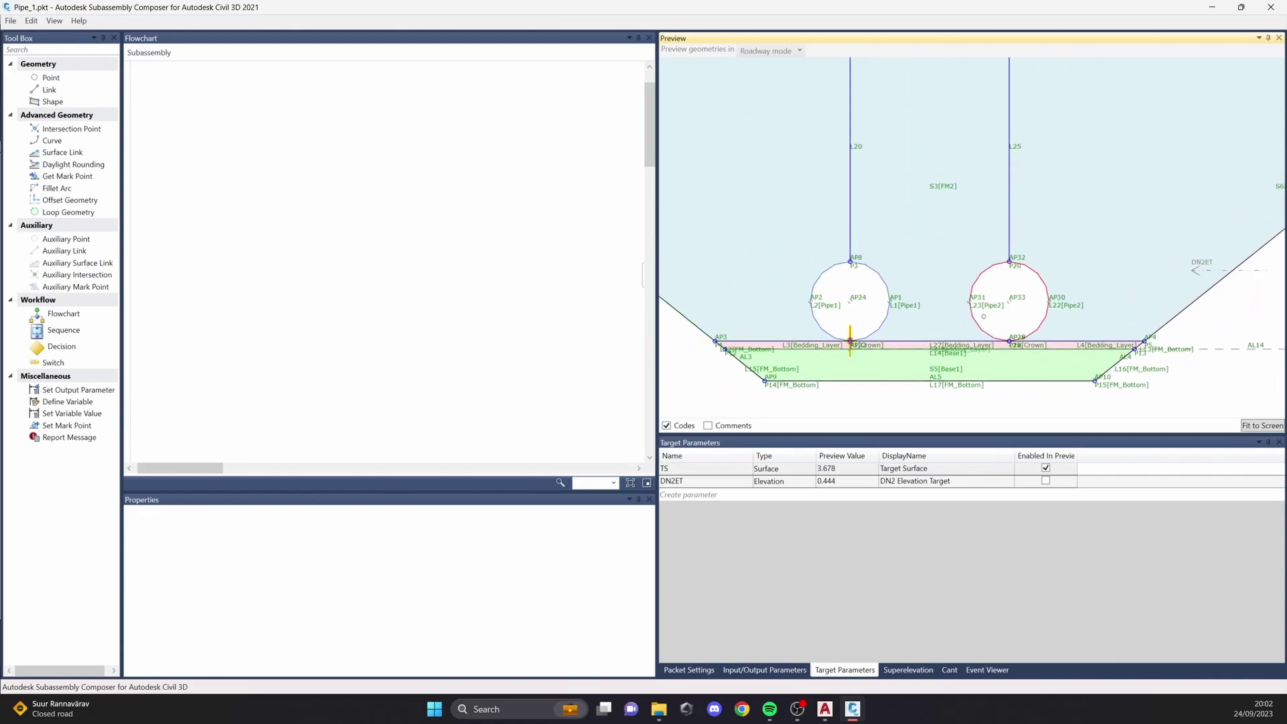
{"action": "scroll", "coordinate": [850, 339], "scroll_direction": "up", "scroll_amount": 2}
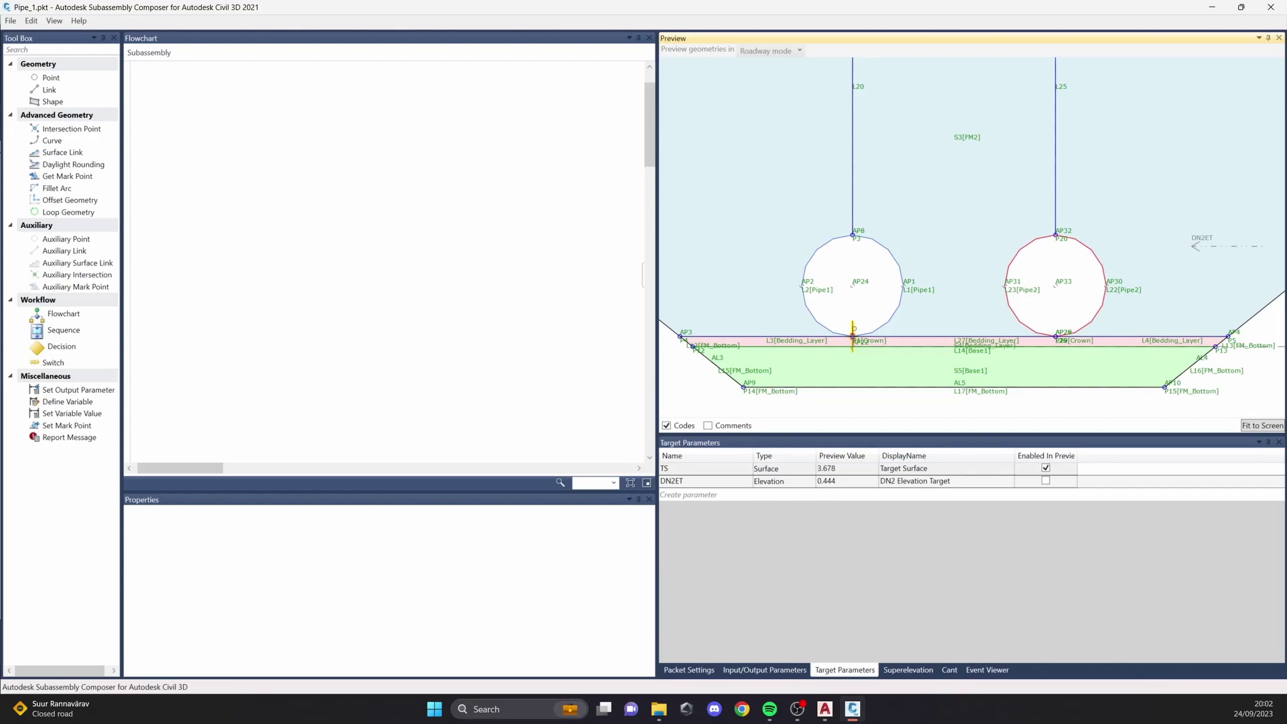
{"action": "middle_click_drag", "start_coordinate": [856, 331], "coordinate": [848, 302]}
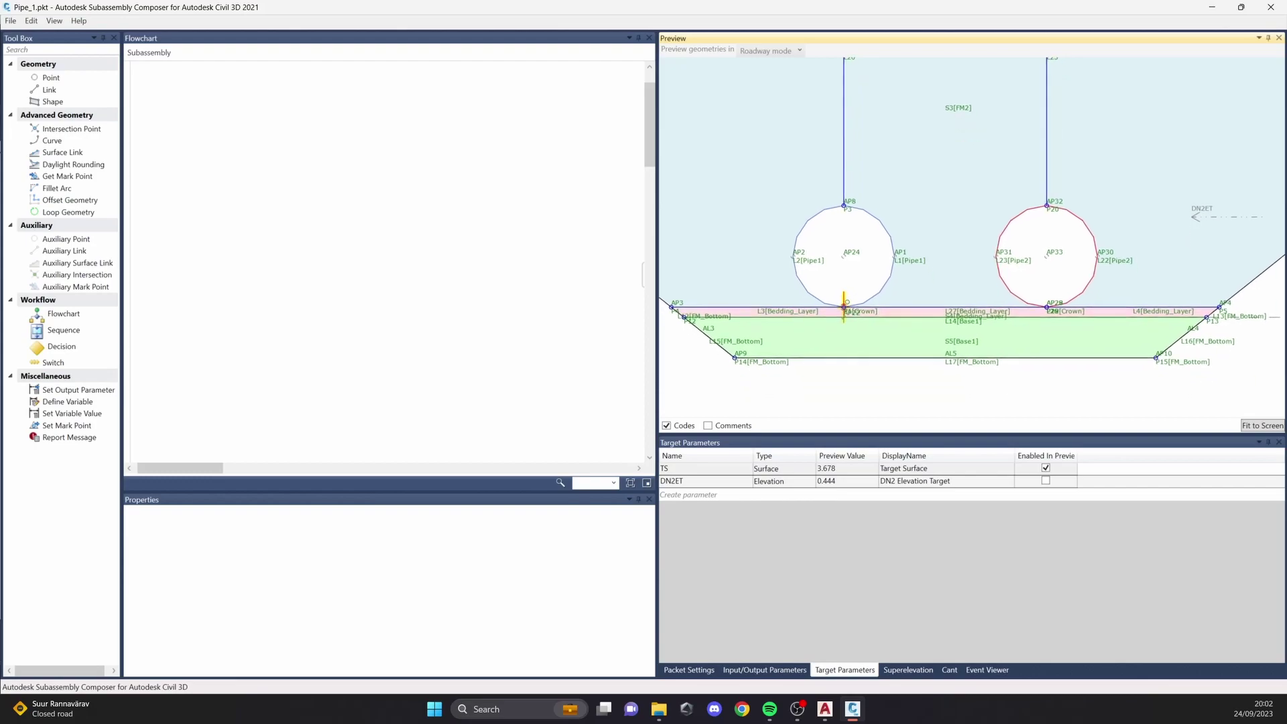
{"action": "scroll", "coordinate": [1037, 375], "scroll_direction": "down", "scroll_amount": 3}
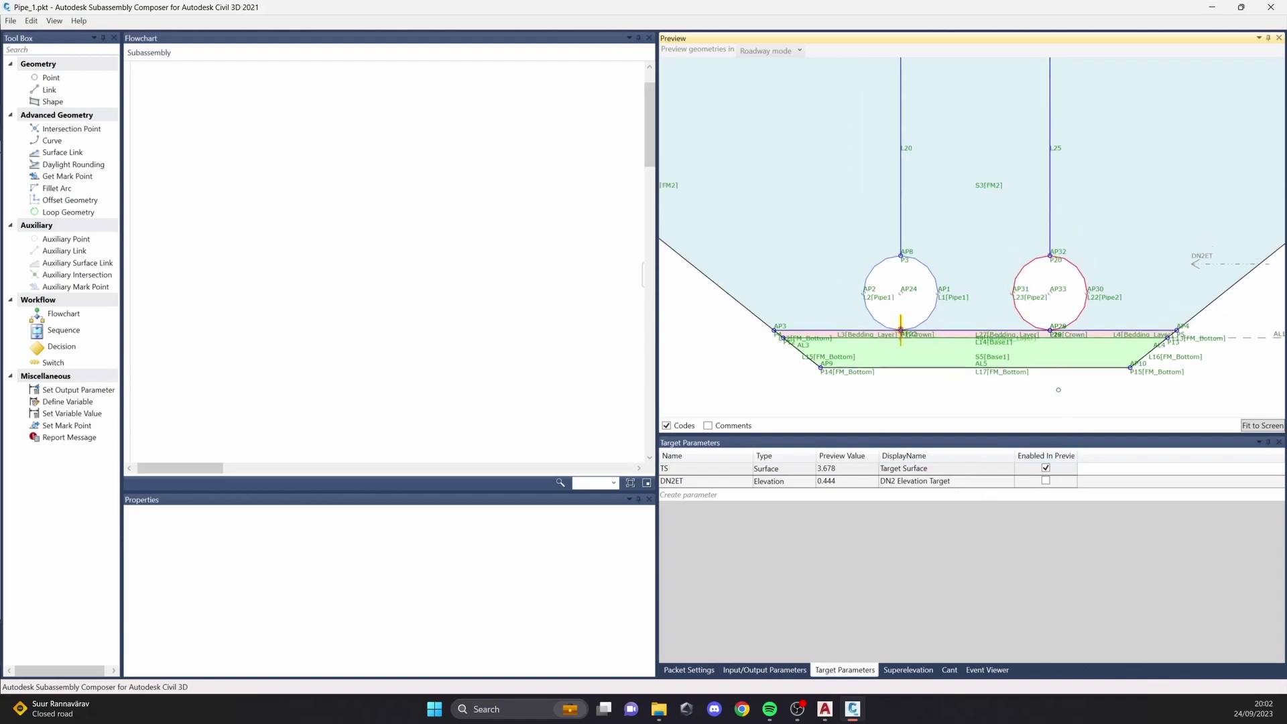
Step: Enable the elevation target DN2ET in the preview and shift the second pipe's height through values of about 0.12 and 0.64
{"action": "left_click", "coordinate": [1045, 481]}
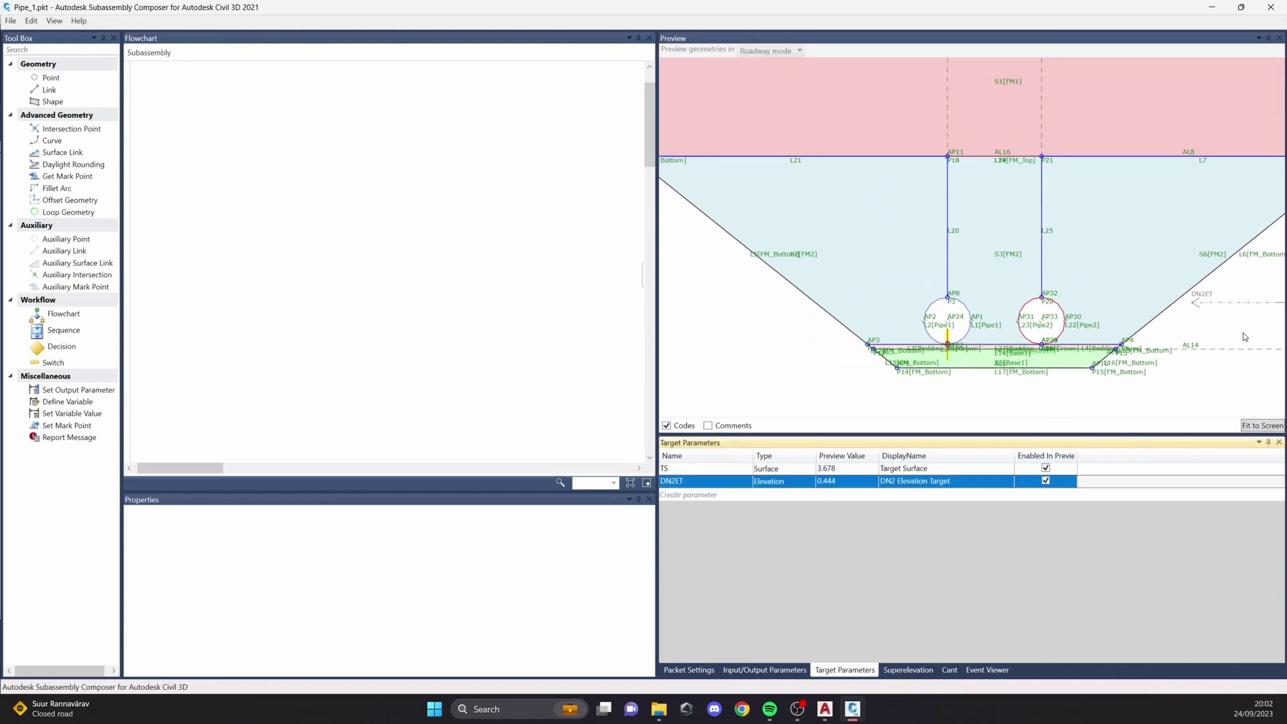
{"action": "middle_click_drag", "start_coordinate": [1210, 294], "coordinate": [1138, 292]}
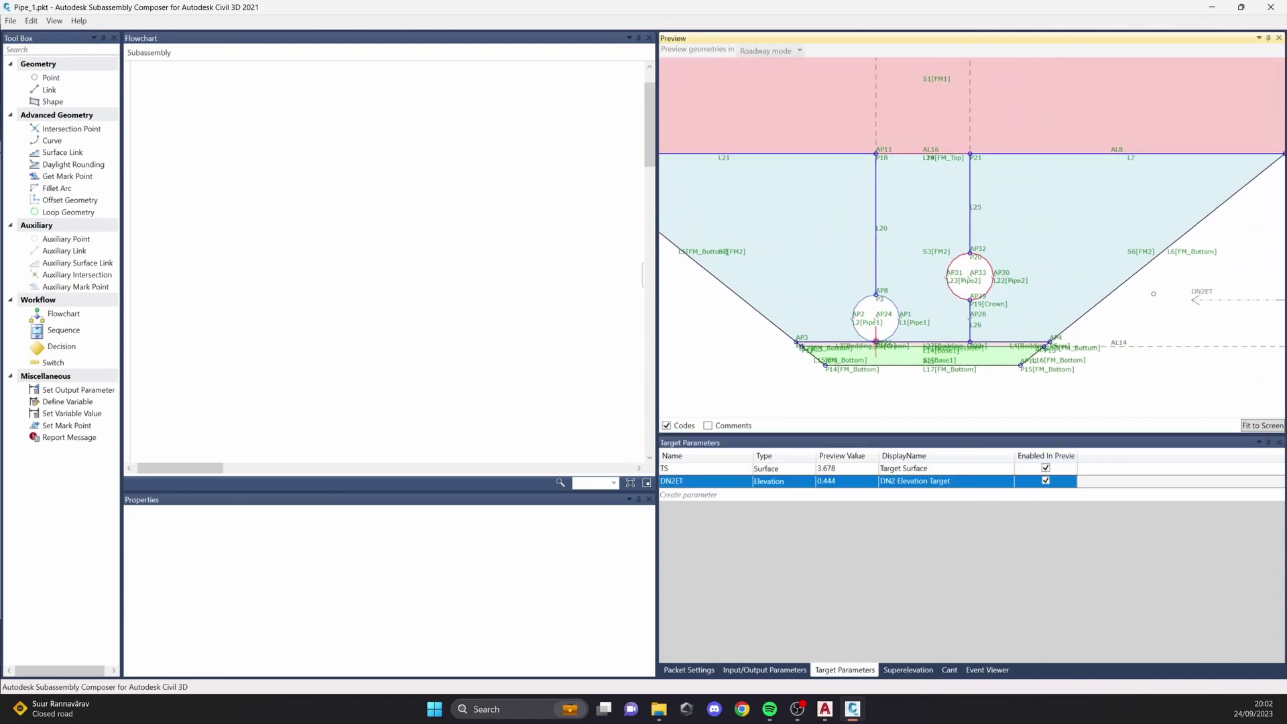
{"action": "mouse_move", "coordinate": [1211, 293]}
{"action": "left_mouse_down"}
{"action": "mouse_move", "coordinate": [1202, 329]}
{"action": "mouse_move", "coordinate": [1207, 301]}
{"action": "left_mouse_up"}
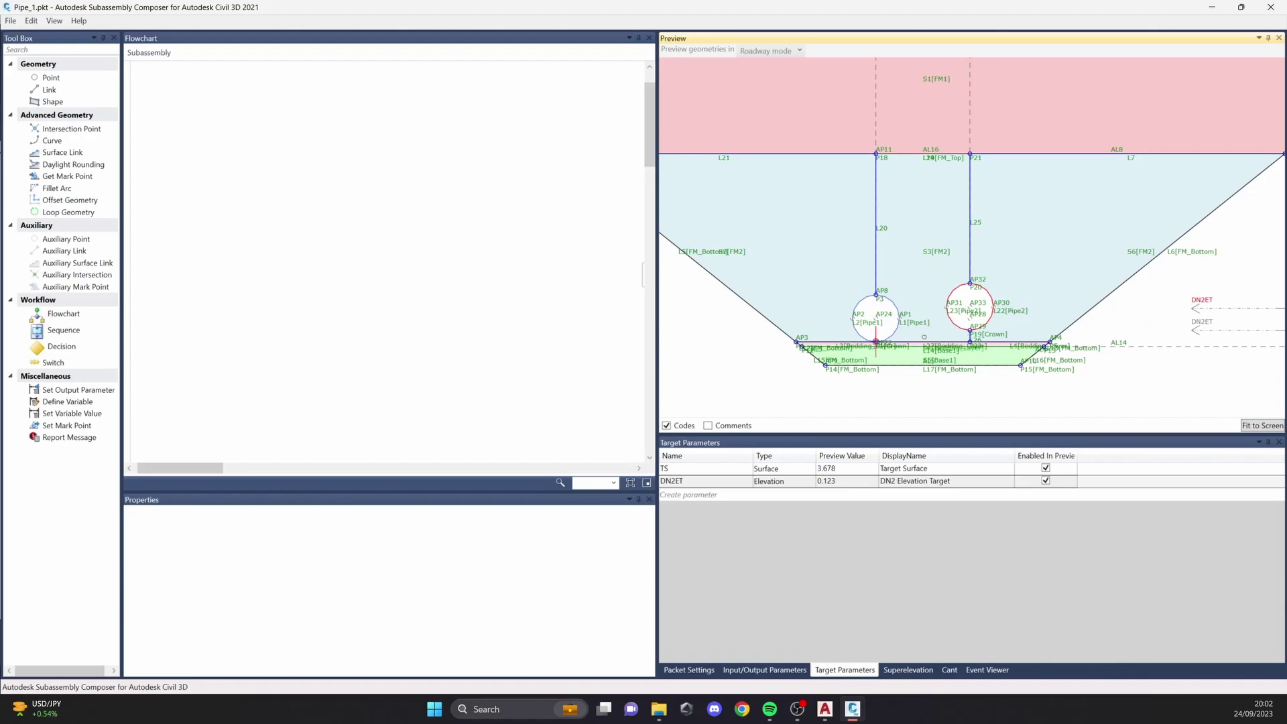
{"action": "mouse_move", "coordinate": [1204, 298]}
{"action": "left_mouse_down"}
{"action": "mouse_move", "coordinate": [1204, 276]}
{"action": "mouse_move", "coordinate": [1198, 303]}
{"action": "left_mouse_up"}
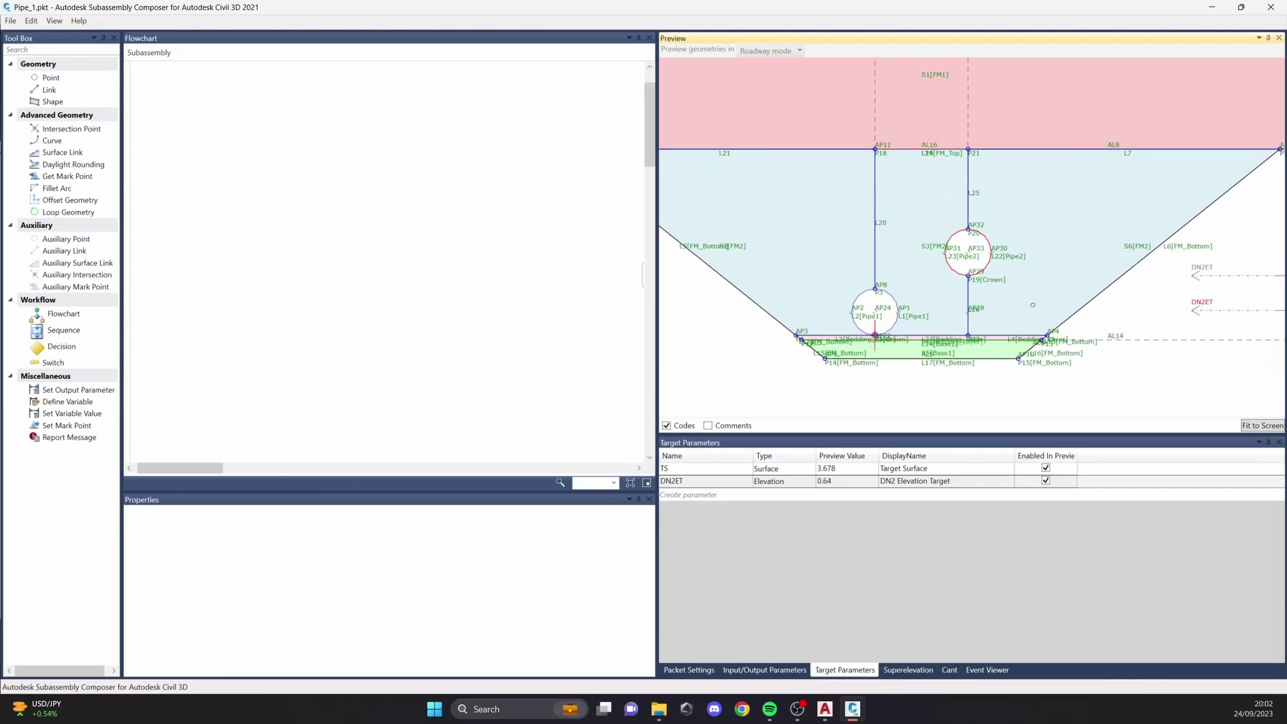
Step: Set the default value of the Gap parameter between the pipes to 0.2
{"action": "left_click", "coordinate": [764, 669]}
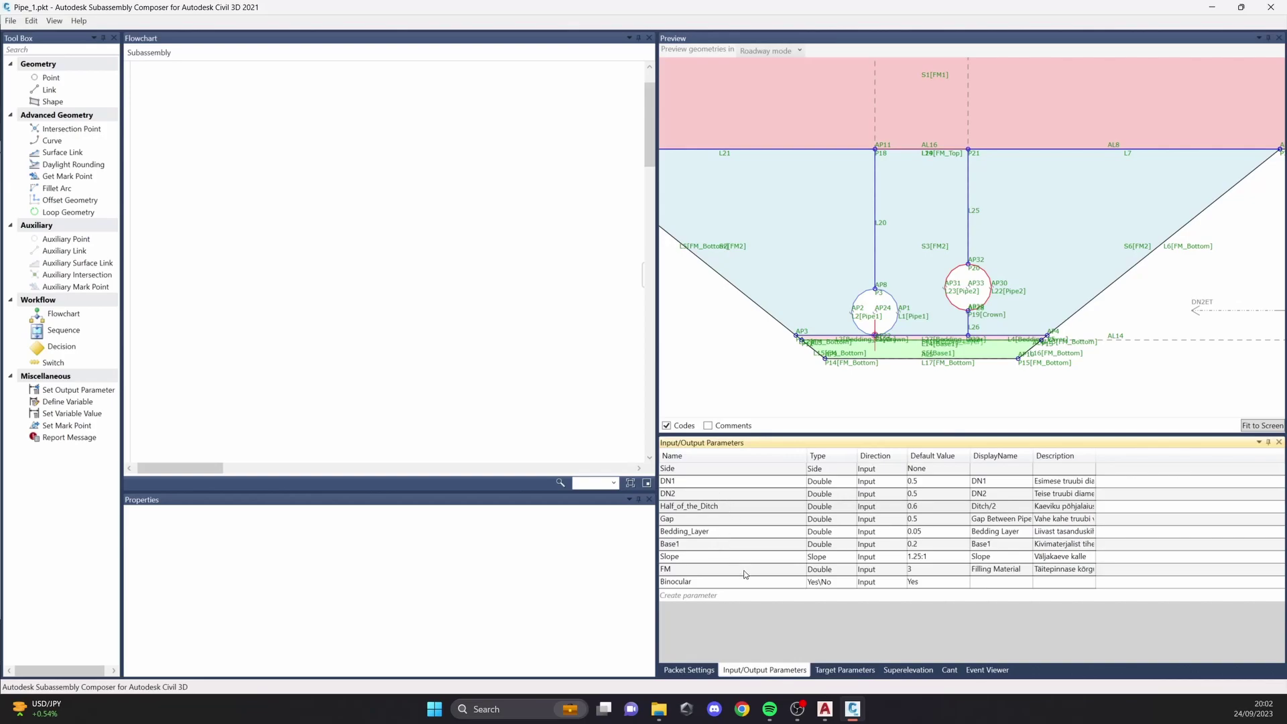
{"action": "left_click", "coordinate": [727, 546]}
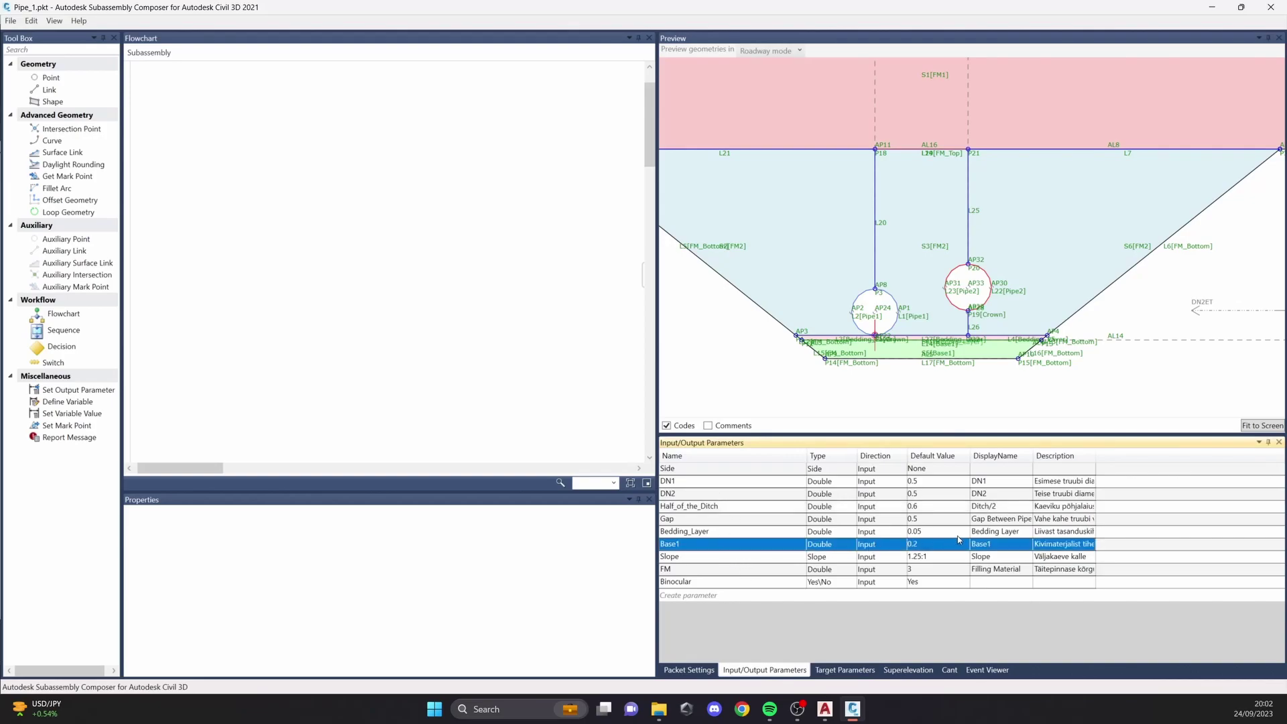
{"action": "left_click", "coordinate": [793, 533]}
{"action": "left_click", "coordinate": [768, 520]}
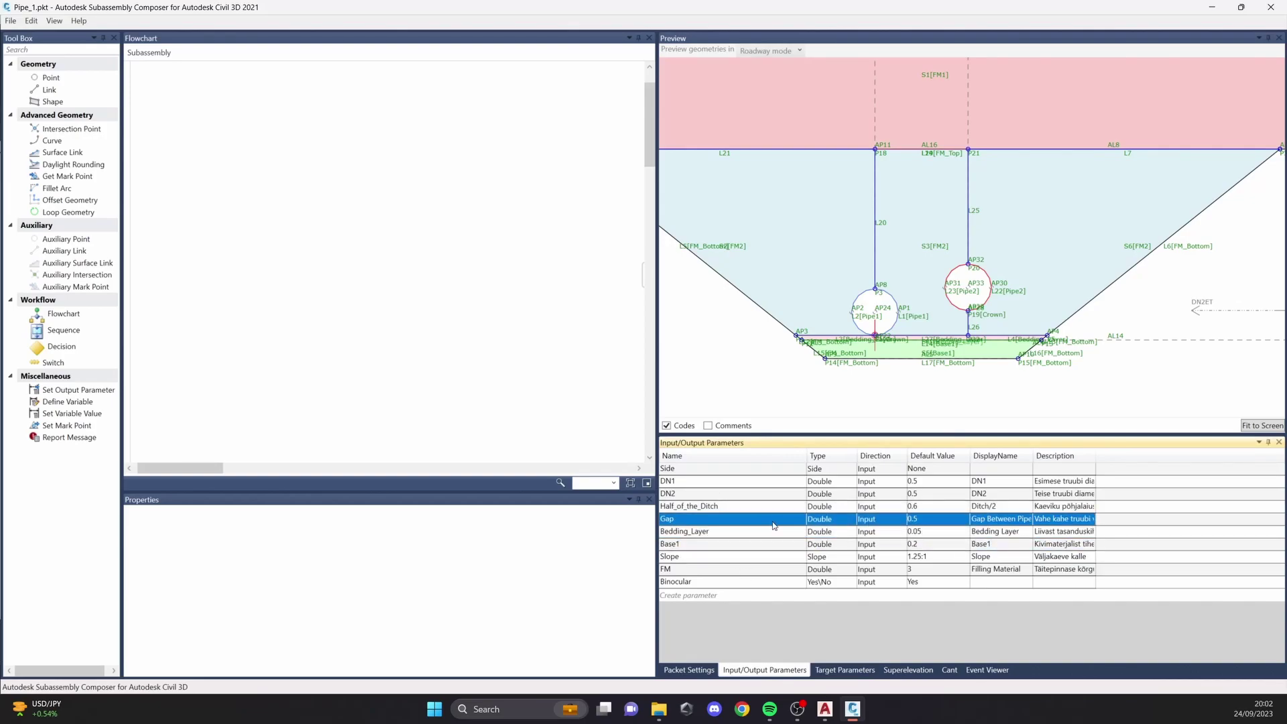
{"action": "left_click", "coordinate": [910, 519]}
{"action": "type", "text": "2"}
{"action": "key", "text": "Return"}
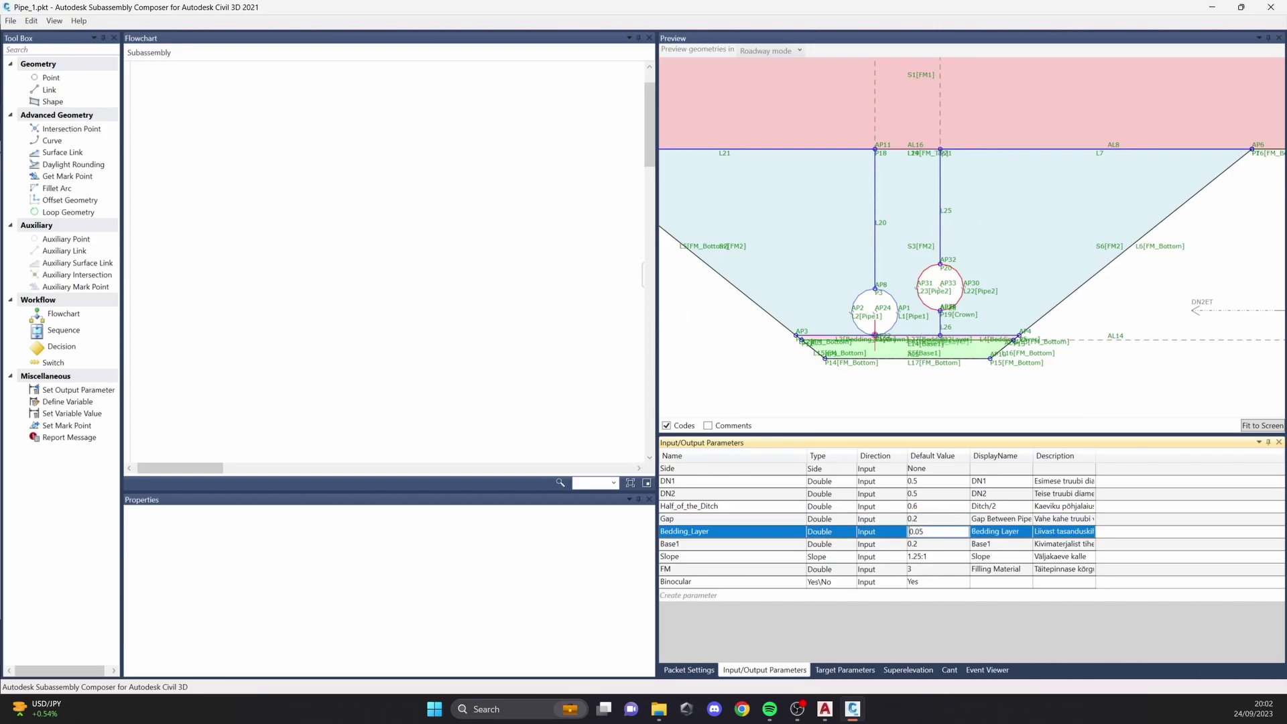
Step: Pick out the Half_of_the_Ditch parameter and examine the whole trench section in the preview
{"action": "left_click", "coordinate": [738, 509]}
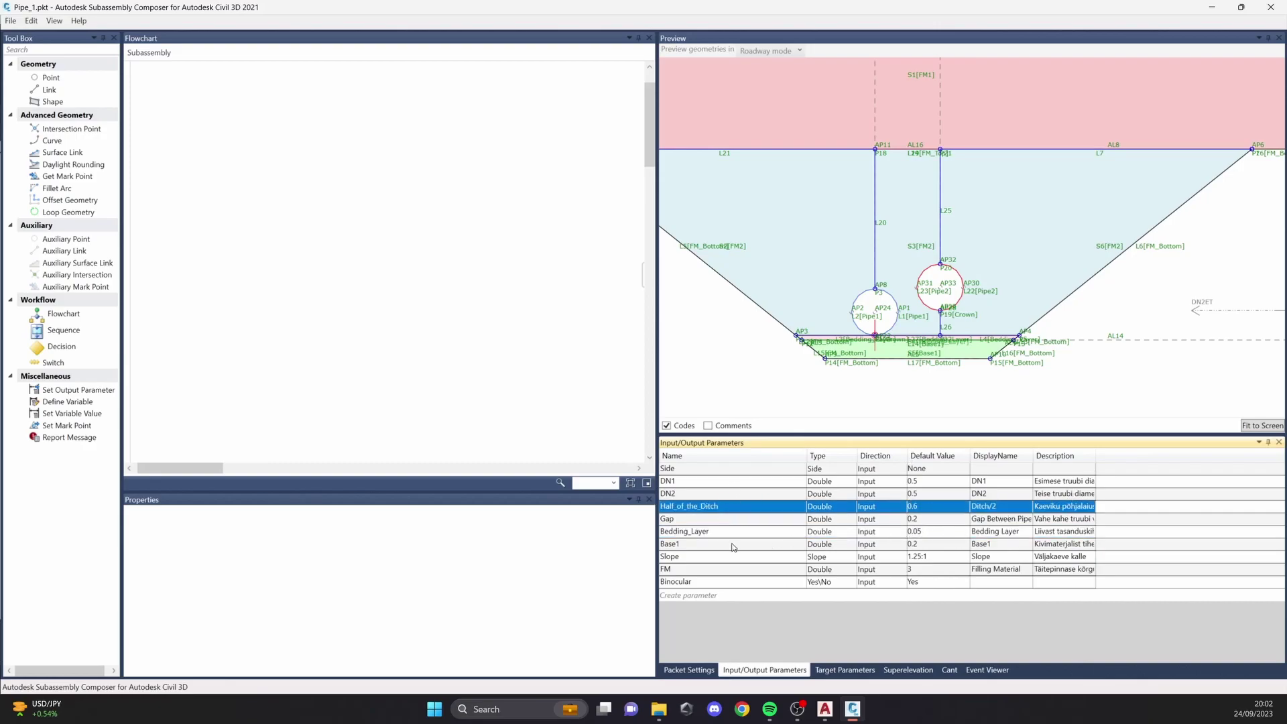
{"action": "scroll", "coordinate": [897, 295], "scroll_direction": "down", "scroll_amount": 3}
{"action": "scroll", "coordinate": [927, 337], "scroll_direction": "down", "scroll_amount": 4}
{"action": "middle_click_drag", "start_coordinate": [897, 294], "coordinate": [956, 336]}
{"action": "scroll", "coordinate": [971, 402], "scroll_direction": "up", "scroll_amount": 3}
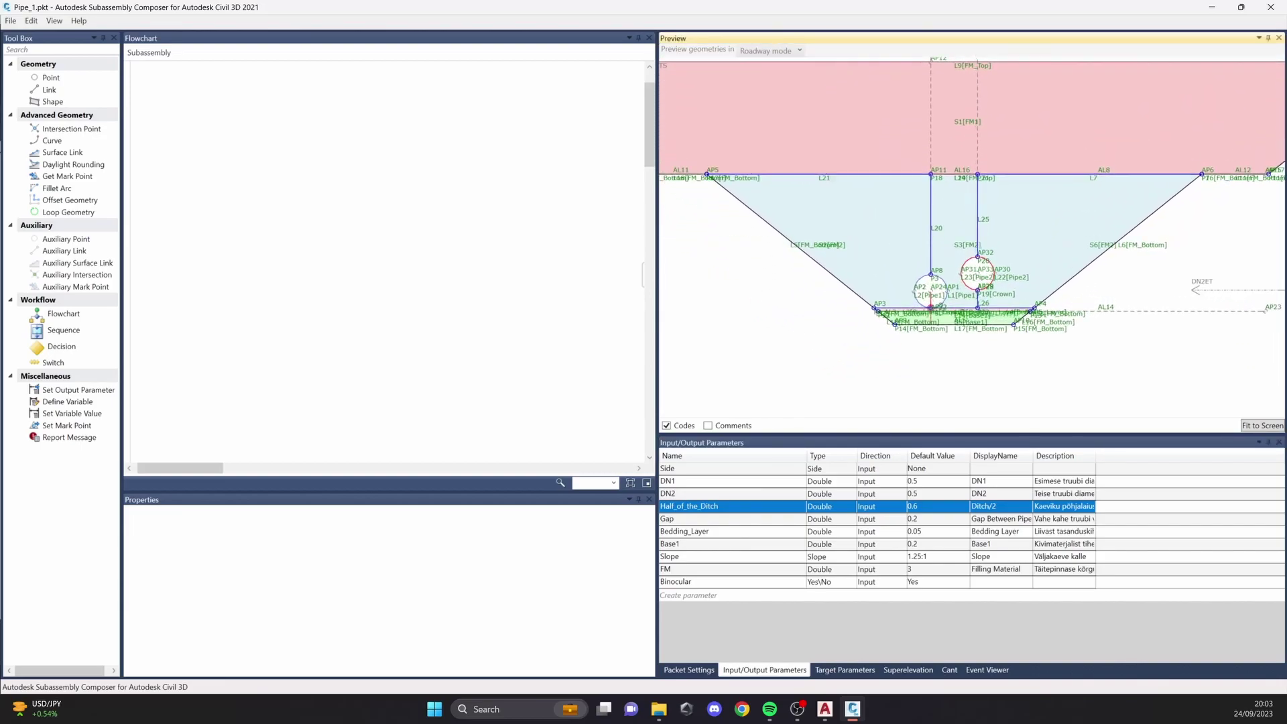
{"action": "scroll", "coordinate": [977, 386], "scroll_direction": "down", "scroll_amount": 3}
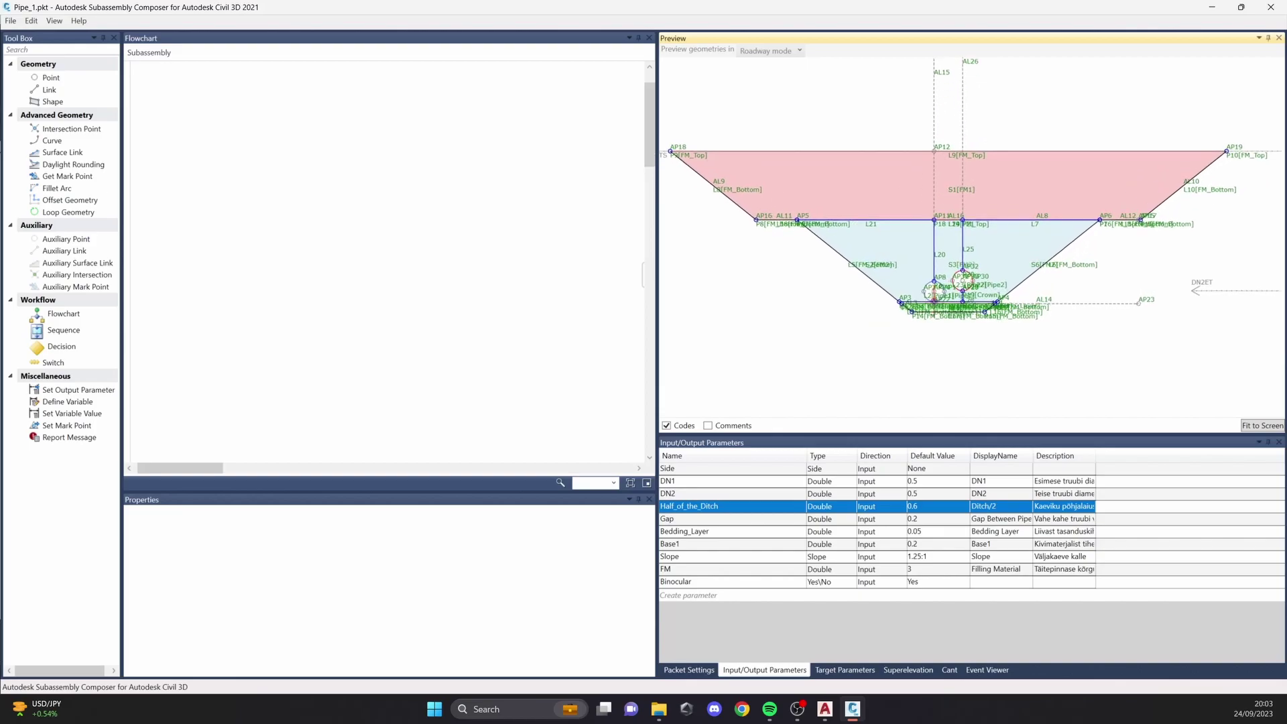
{"action": "scroll", "coordinate": [986, 327], "scroll_direction": "up", "scroll_amount": 2}
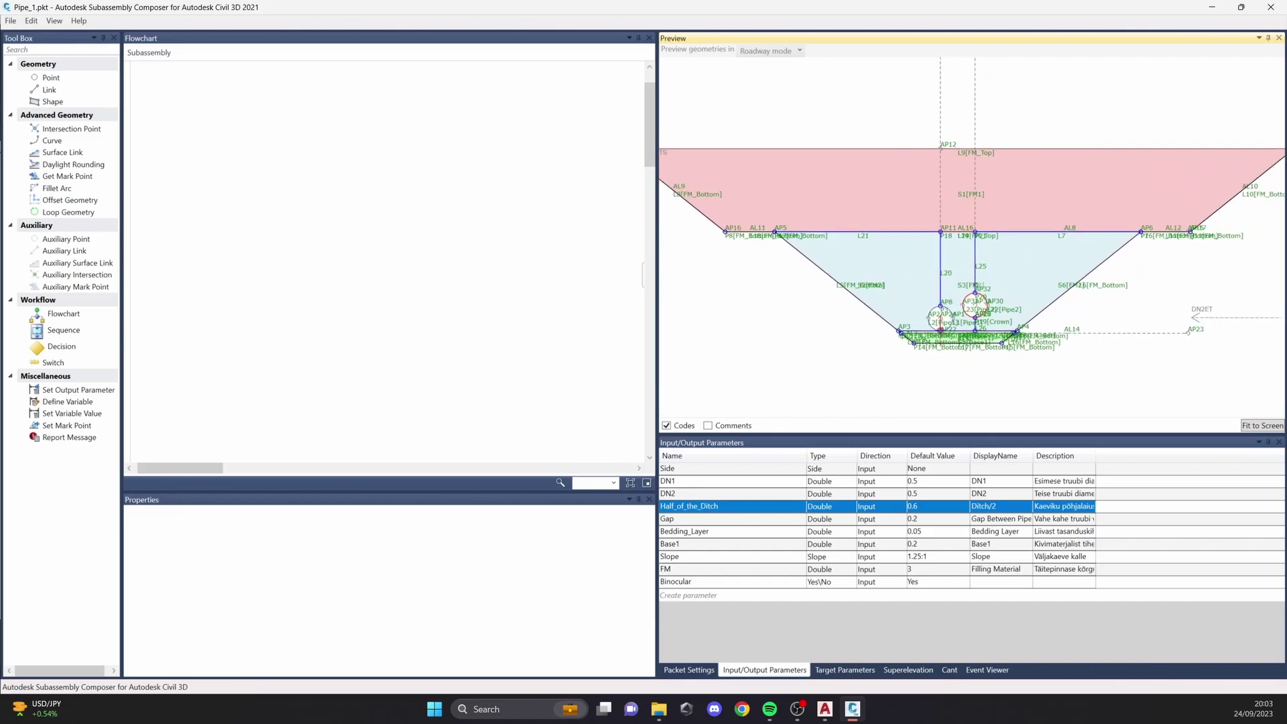
Step: Pick out the Binocular parameter and examine the decision branches in the subassembly's flowchart
{"action": "left_click", "coordinate": [709, 582]}
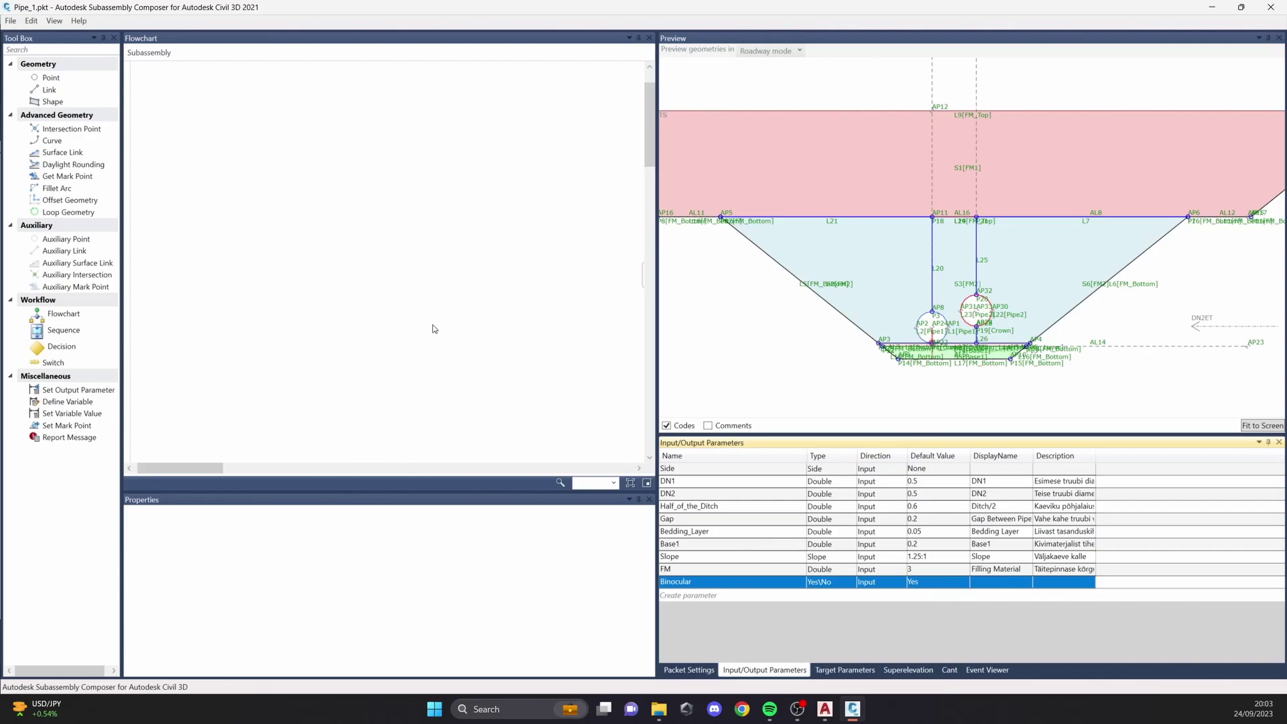
{"action": "scroll", "coordinate": [430, 333], "scroll_direction": "down", "scroll_amount": 1, "text": "ctrl"}
{"action": "scroll", "coordinate": [428, 336], "scroll_direction": "down", "scroll_amount": 3, "text": "ctrl"}
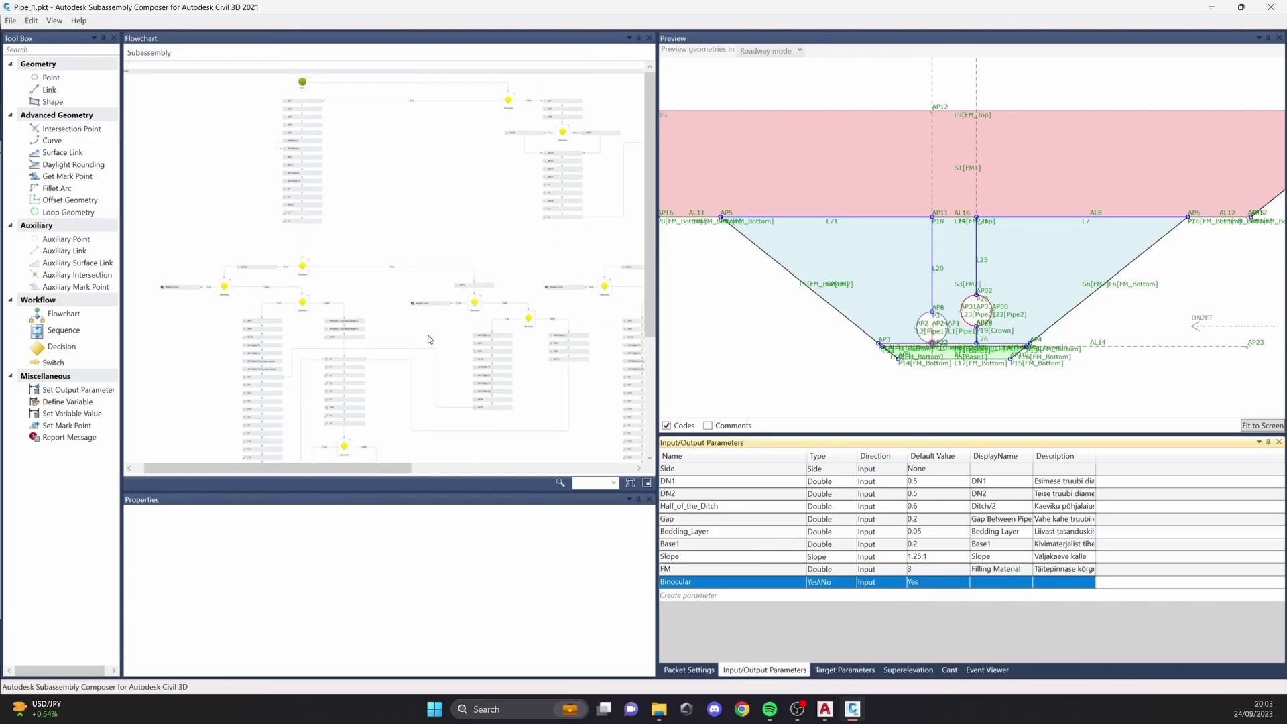
{"action": "scroll", "coordinate": [965, 334], "scroll_direction": "up", "scroll_amount": 1}
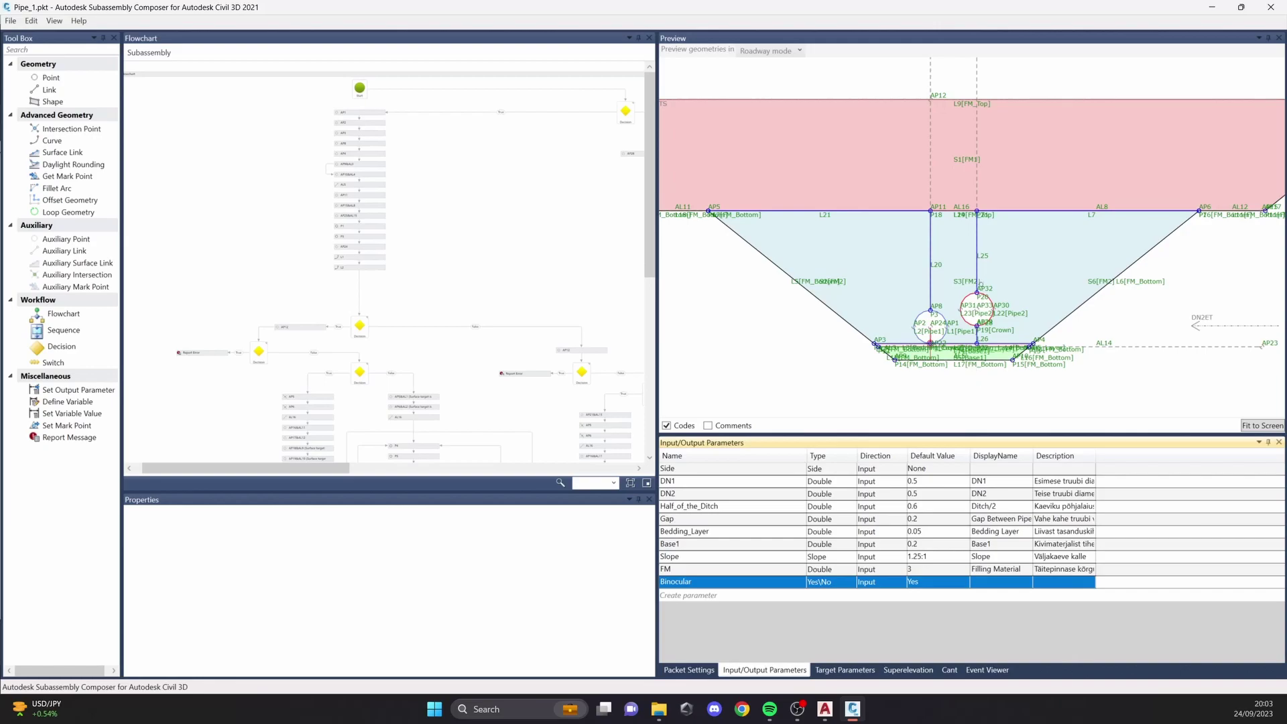
{"action": "scroll", "coordinate": [488, 321], "scroll_direction": "down", "scroll_amount": 1, "text": "ctrl"}
{"action": "scroll", "coordinate": [489, 321], "scroll_direction": "down", "scroll_amount": 4}
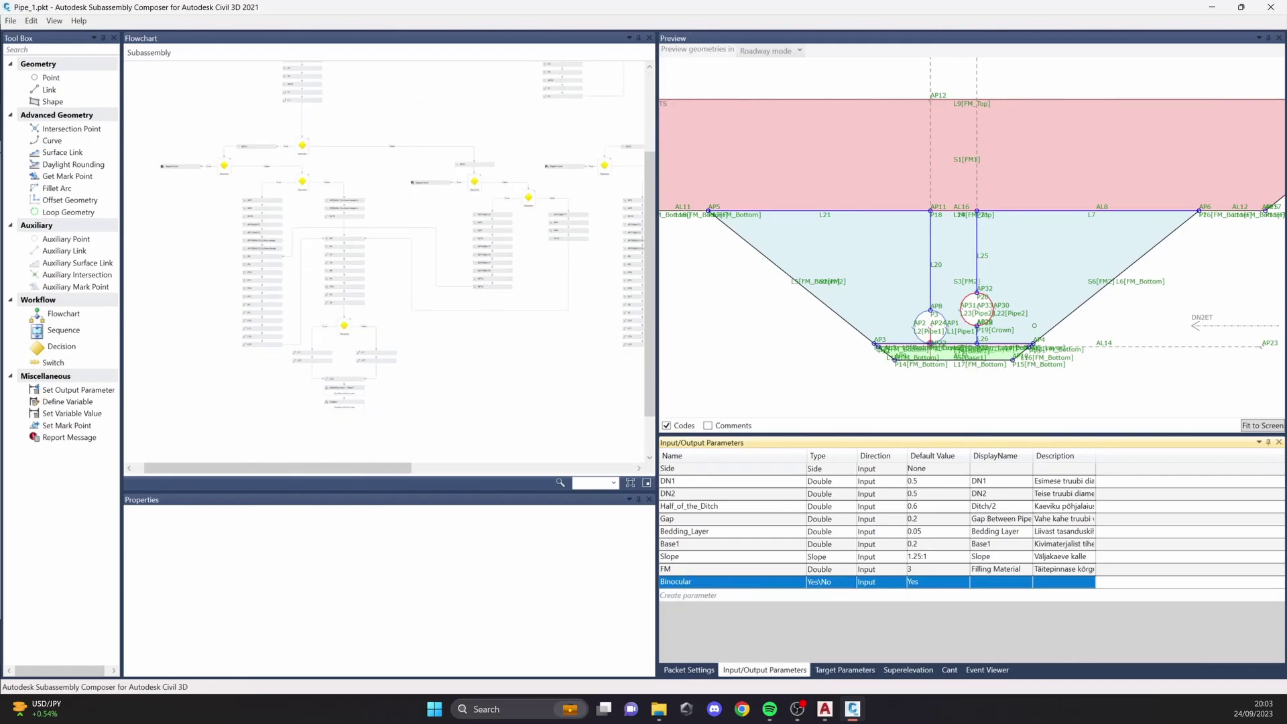
Step: Set the default value of Binocular to No and lower the target surface TS in the preview
{"action": "left_click", "coordinate": [922, 583]}
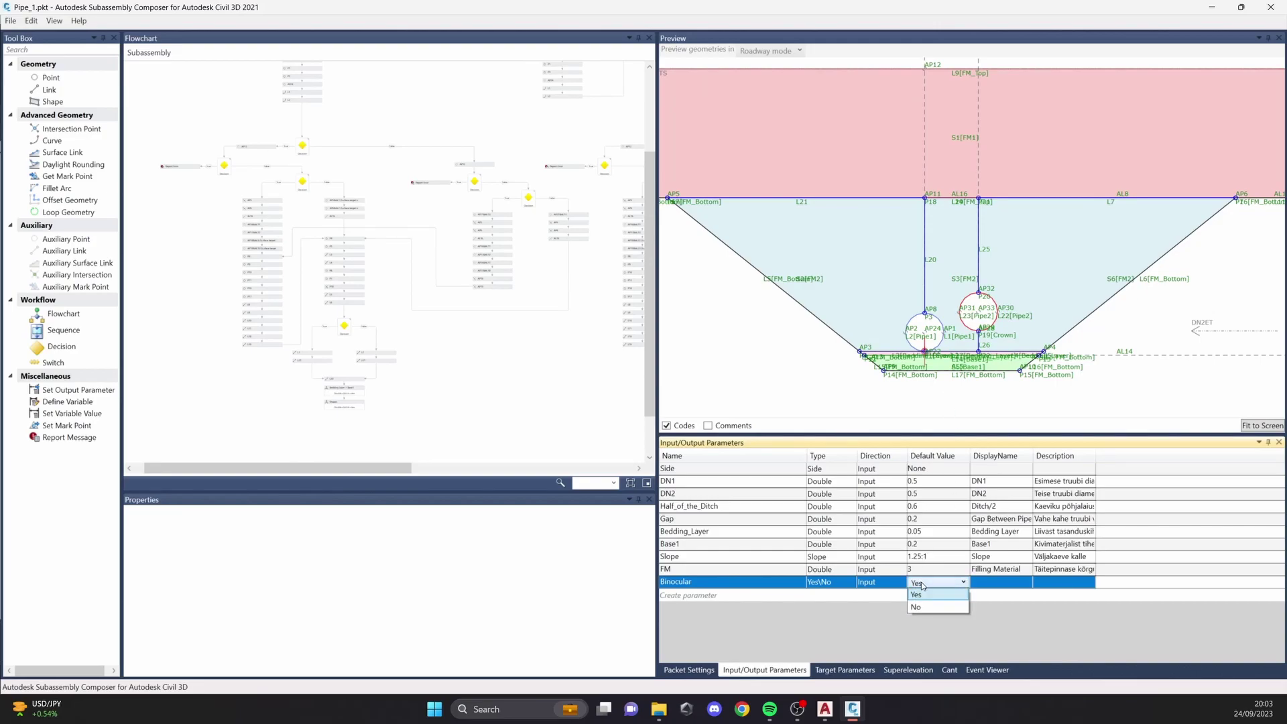
{"action": "left_click", "coordinate": [916, 604]}
{"action": "left_click", "coordinate": [831, 337]}
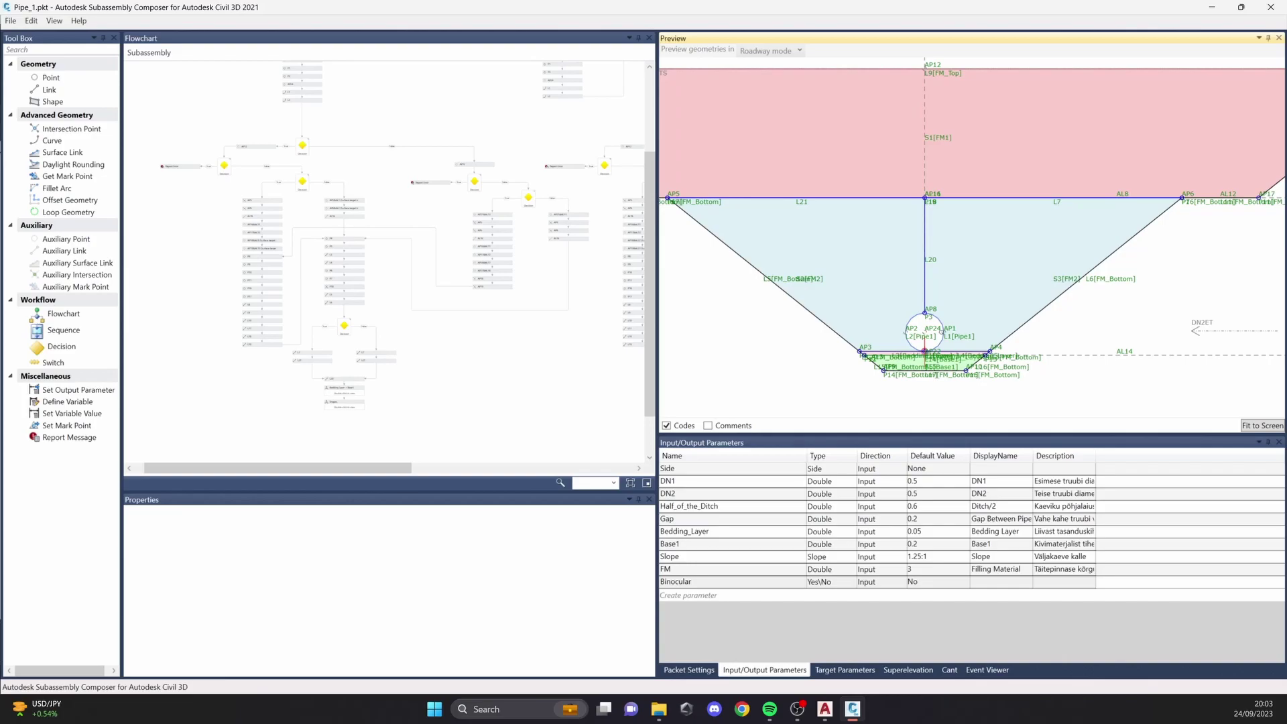
{"action": "scroll", "coordinate": [958, 329], "scroll_direction": "down", "scroll_amount": 5}
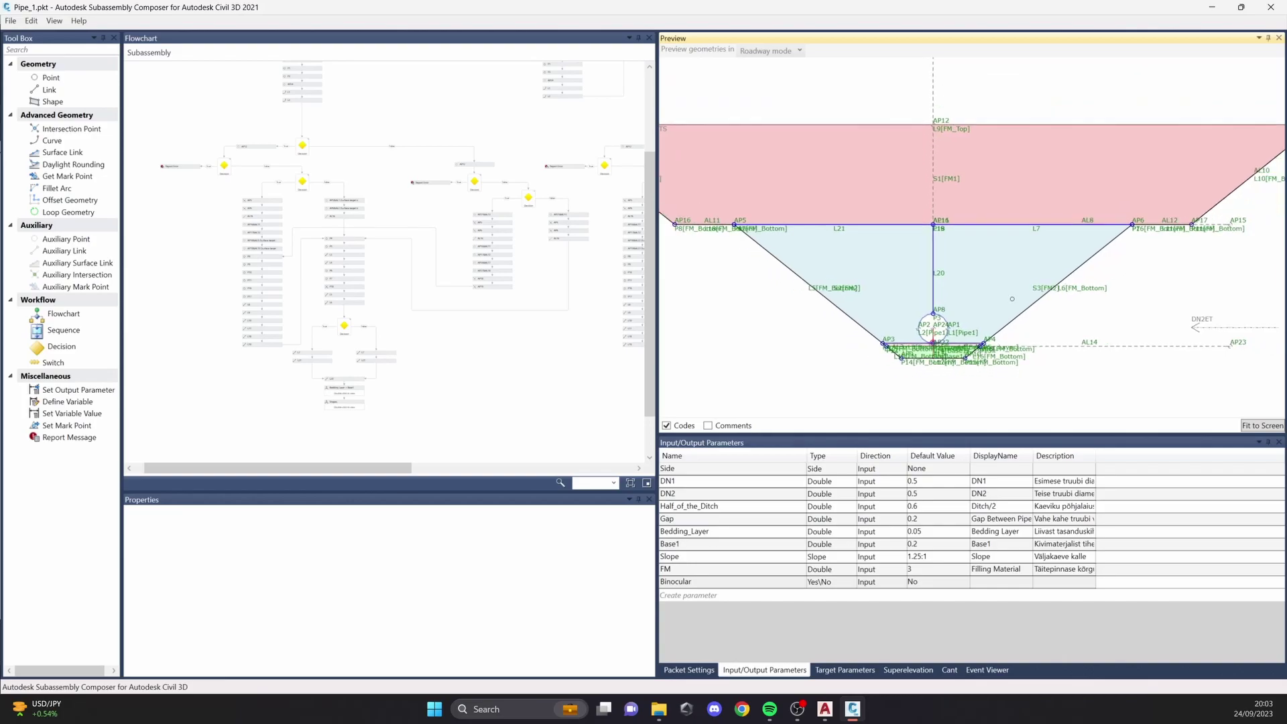
{"action": "scroll", "coordinate": [1002, 307], "scroll_direction": "down", "scroll_amount": 2}
{"action": "left_click_drag", "start_coordinate": [664, 224], "coordinate": [664, 251]}
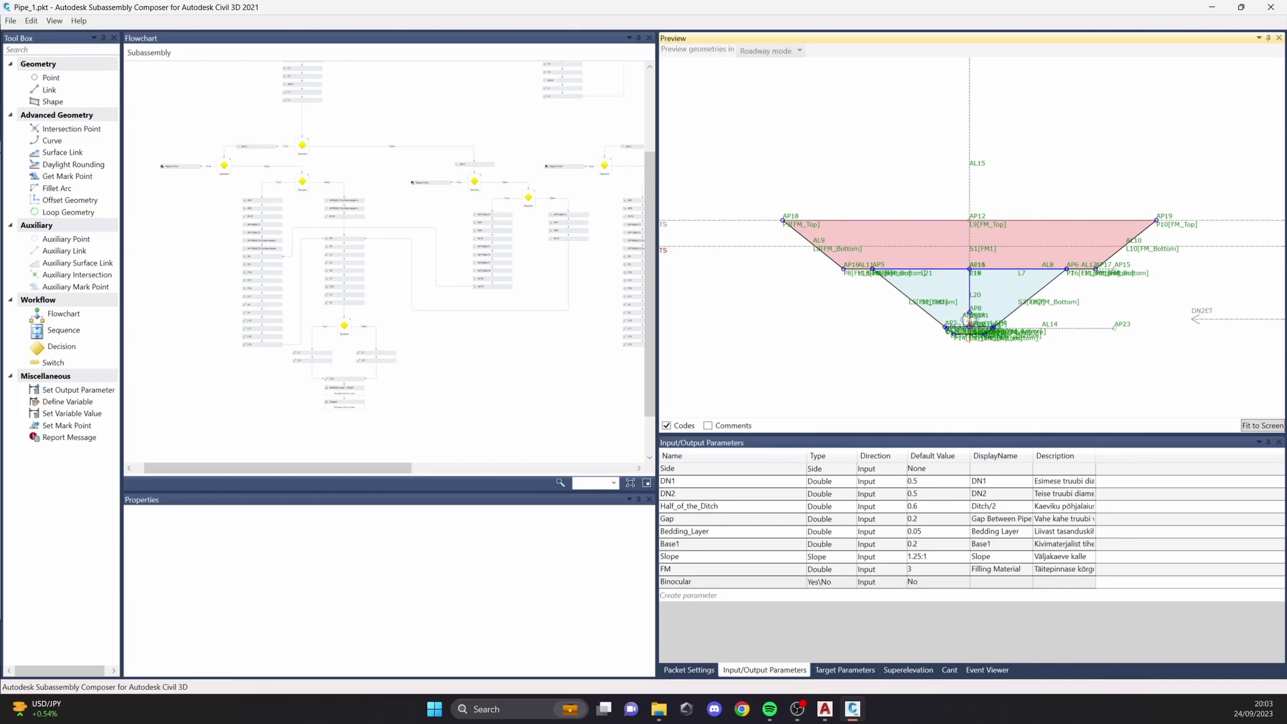
Step: Switch to Civil 3D, select the road corridor and the pipe crossing in plan view, and open them in the Object Viewer
{"action": "left_click", "coordinate": [825, 709]}
{"action": "left_click", "coordinate": [646, 346]}
{"action": "scroll", "coordinate": [616, 334], "scroll_direction": "down", "scroll_amount": 1}
{"action": "middle_click_drag", "start_coordinate": [383, 161], "coordinate": [387, 199]}
{"action": "left_click", "coordinate": [384, 159]}
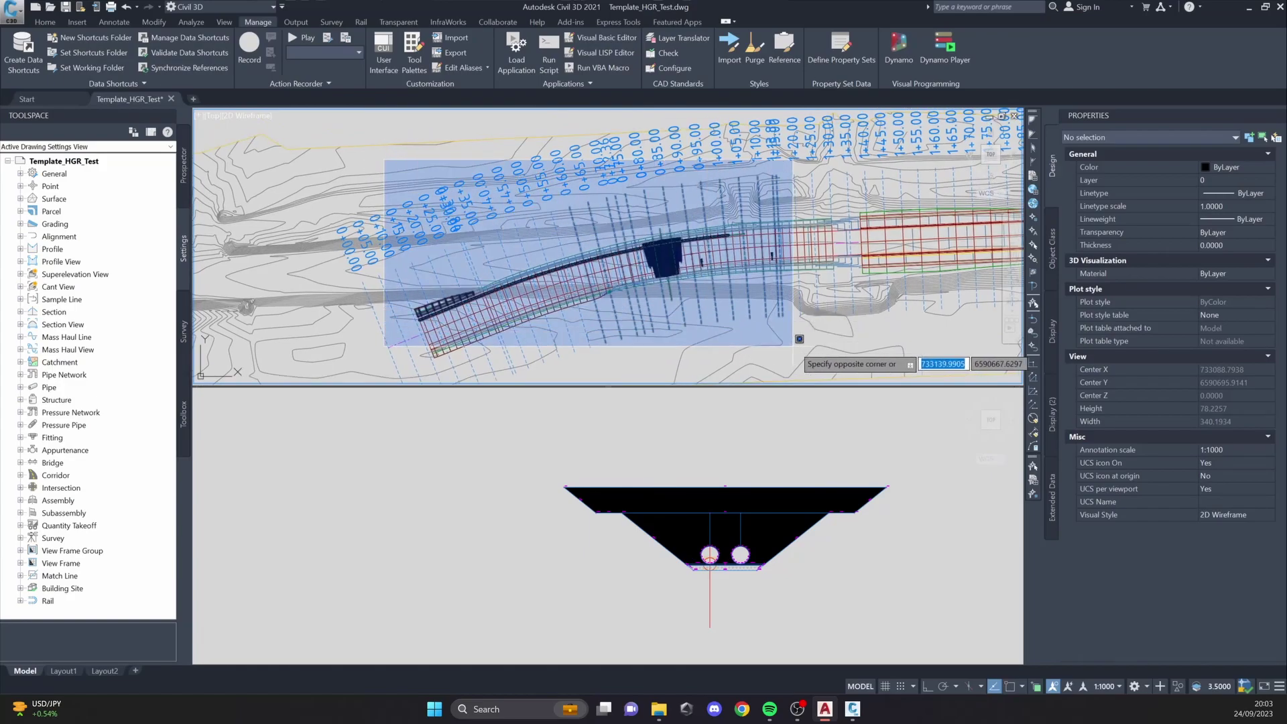
{"action": "left_click", "coordinate": [846, 352]}
{"action": "right_click", "coordinate": [626, 265]}
{"action": "left_click", "coordinate": [748, 391]}
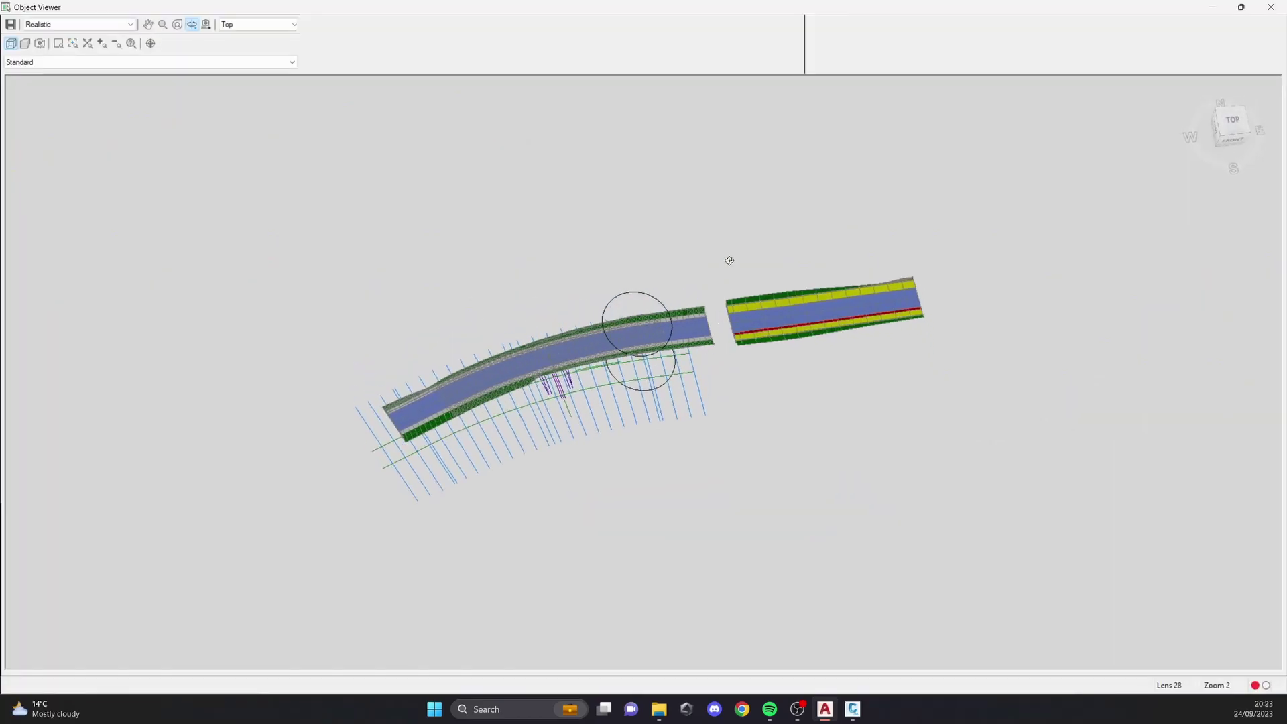
Step: Examine the curved road corridor in 3D, including the pavement layers and side slopes at its open end
{"action": "left_click_drag", "start_coordinate": [729, 260], "coordinate": [688, 291]}
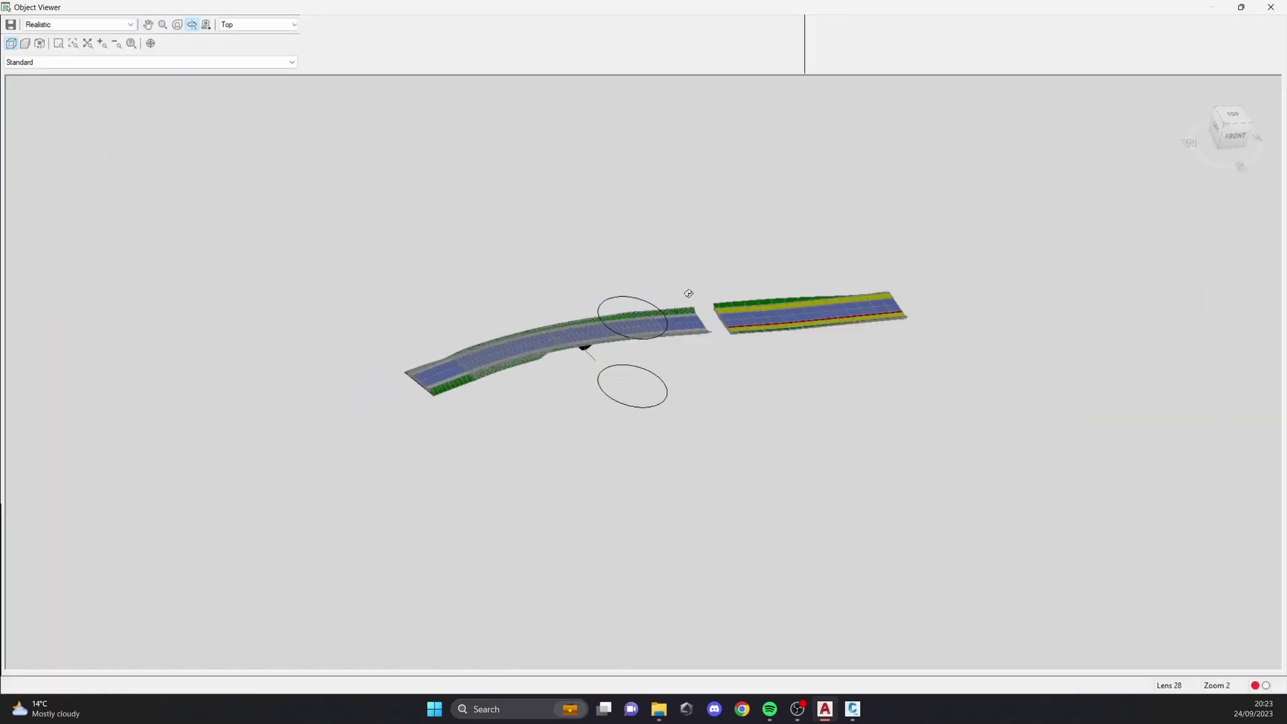
{"action": "scroll", "coordinate": [647, 340], "scroll_direction": "up", "scroll_amount": 2}
{"action": "middle_click_drag", "start_coordinate": [540, 347], "coordinate": [780, 339]}
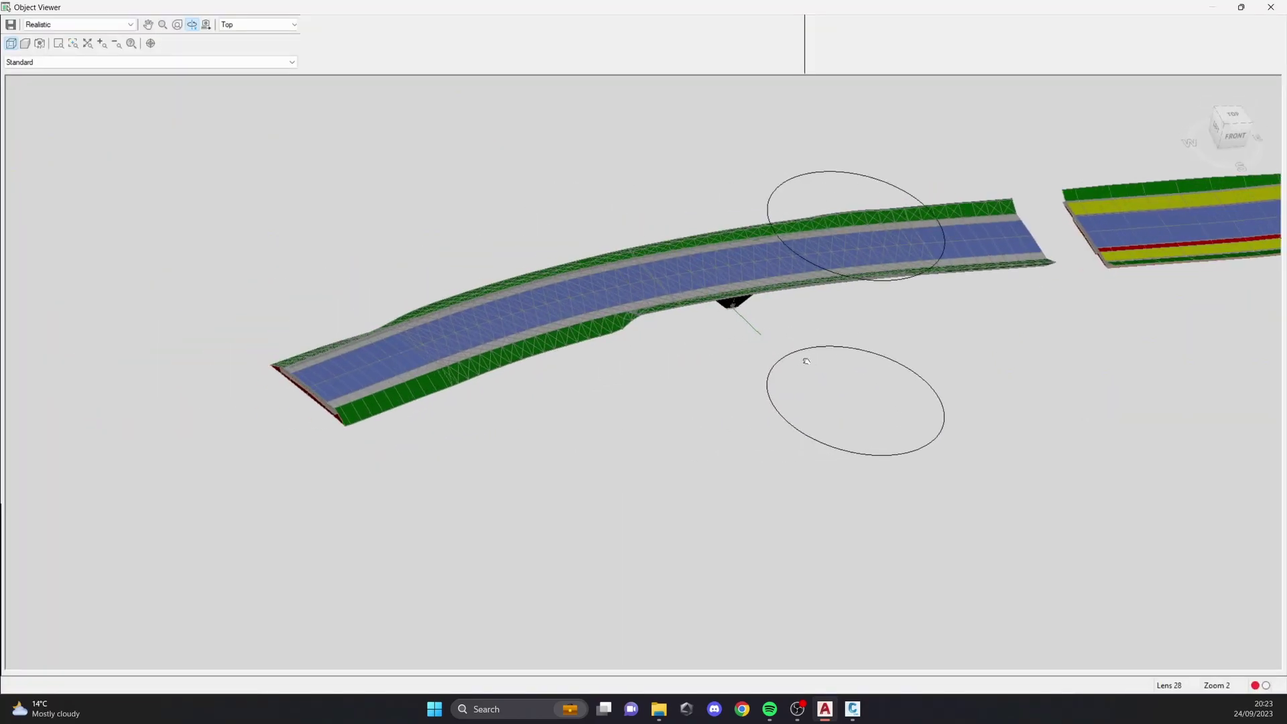
{"action": "left_click_drag", "start_coordinate": [573, 393], "coordinate": [698, 386]}
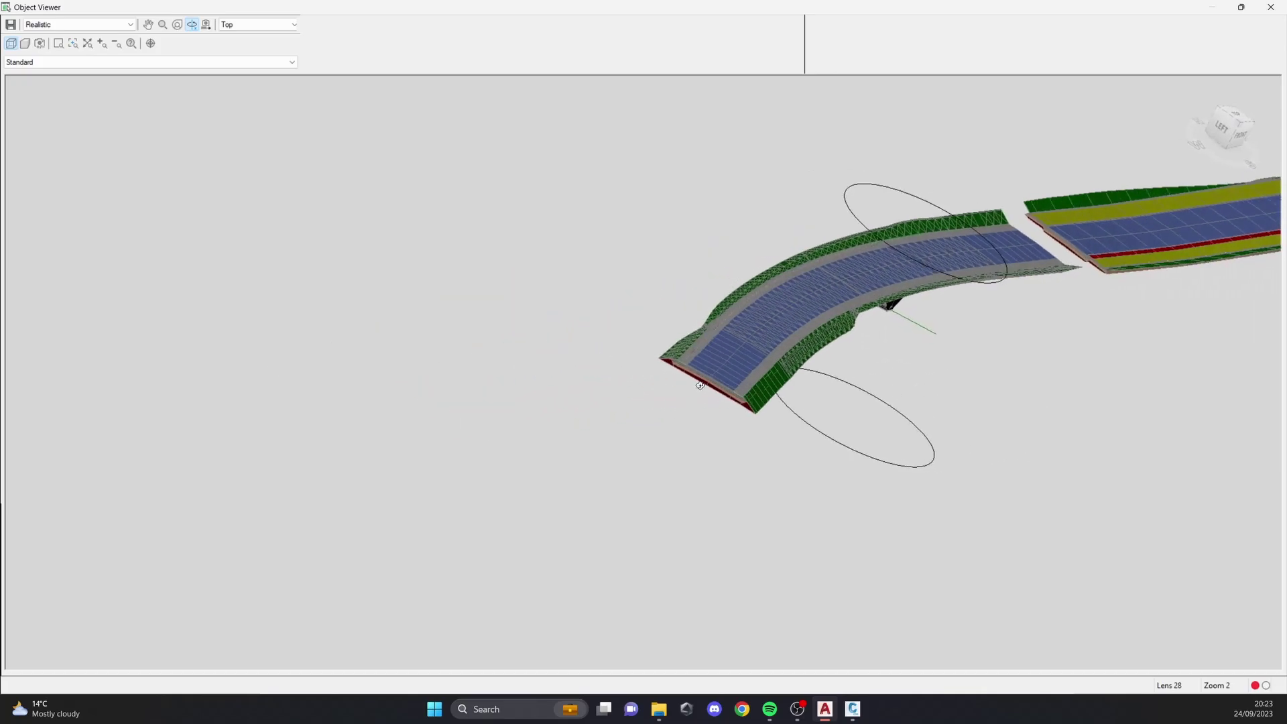
{"action": "scroll", "coordinate": [706, 365], "scroll_direction": "up", "scroll_amount": 3}
{"action": "left_click_drag", "start_coordinate": [872, 358], "coordinate": [689, 353]}
{"action": "middle_click_drag", "start_coordinate": [706, 353], "coordinate": [619, 357]}
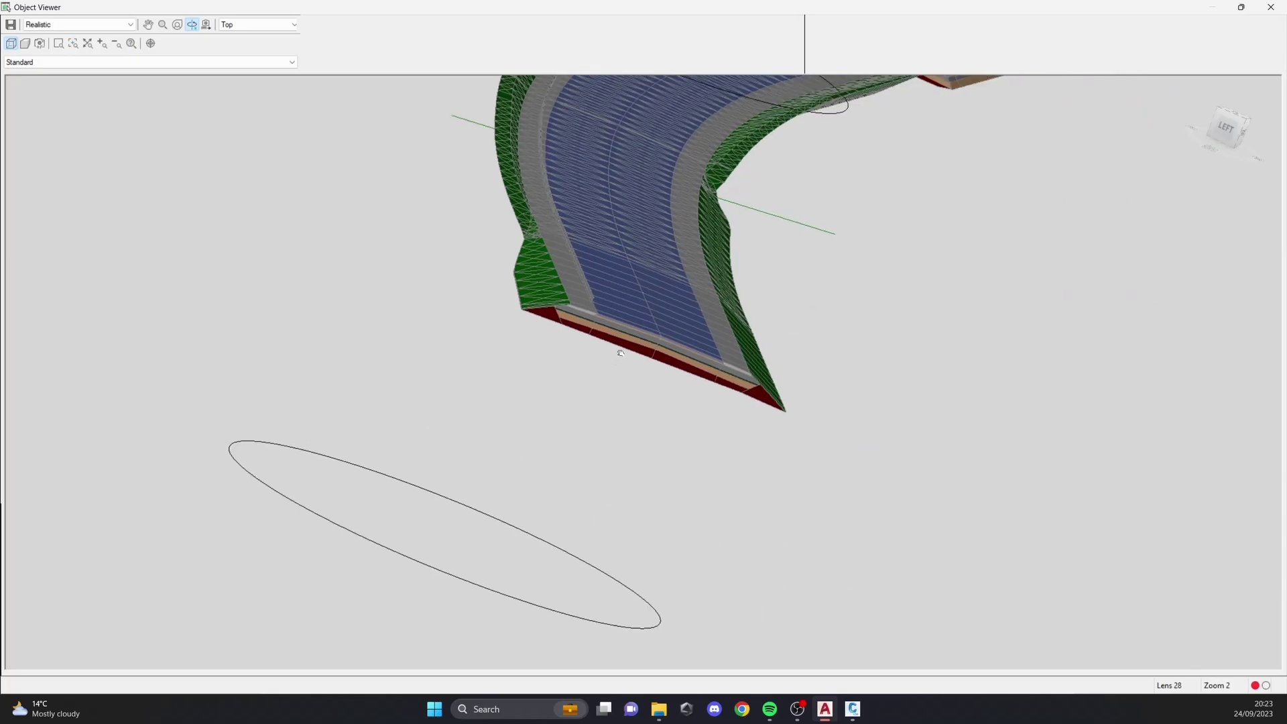
{"action": "scroll", "coordinate": [624, 329], "scroll_direction": "up", "scroll_amount": 3}
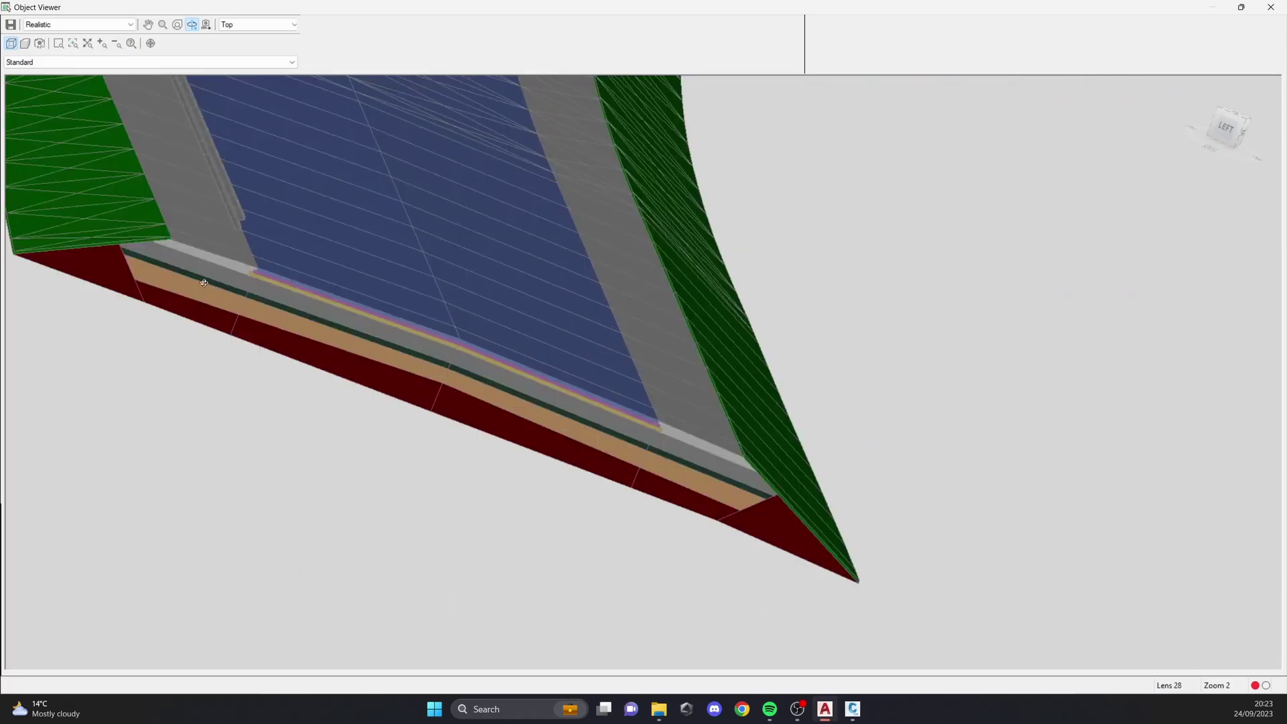
{"action": "scroll", "coordinate": [840, 500], "scroll_direction": "down", "scroll_amount": 3}
{"action": "left_click_drag", "start_coordinate": [704, 382], "coordinate": [710, 500]}
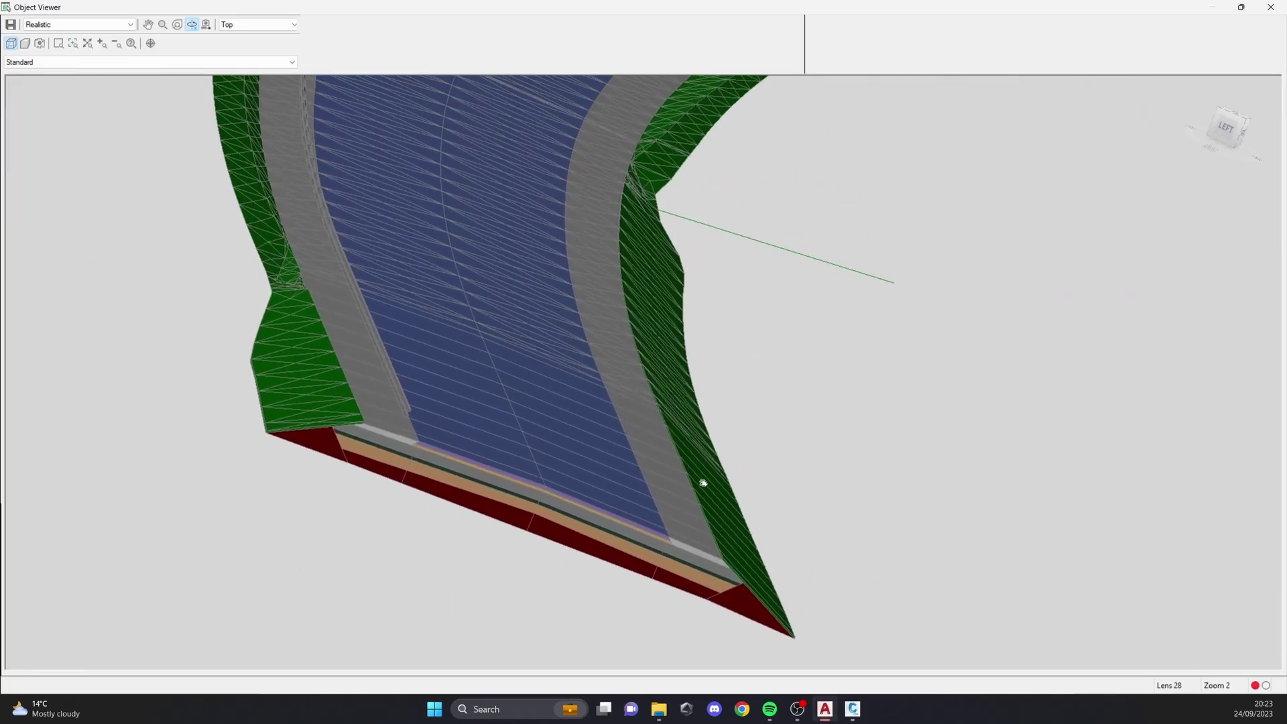
Step: Examine the curved corridor's side slopes up to the gap and the pipe trench beneath it from a low angle
{"action": "scroll", "coordinate": [713, 283], "scroll_direction": "up", "scroll_amount": 4}
{"action": "middle_click_drag", "start_coordinate": [691, 330], "coordinate": [582, 465]}
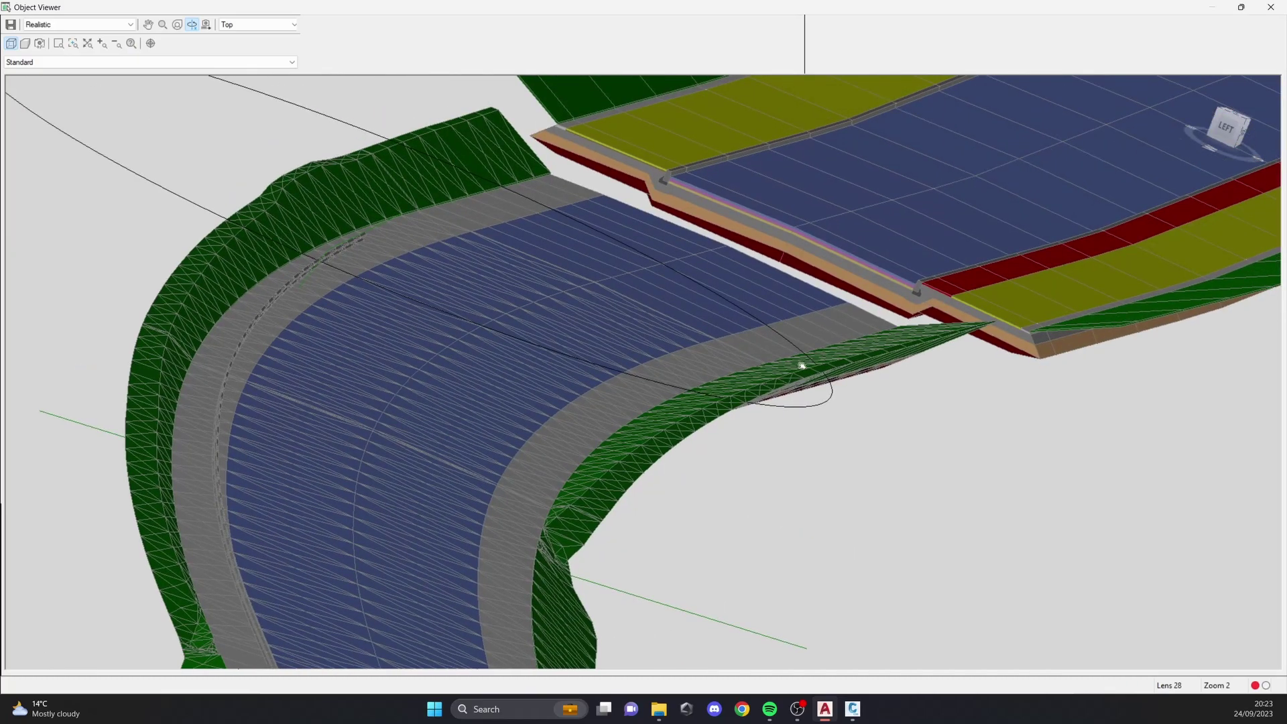
{"action": "left_click_drag", "start_coordinate": [764, 394], "coordinate": [774, 363]}
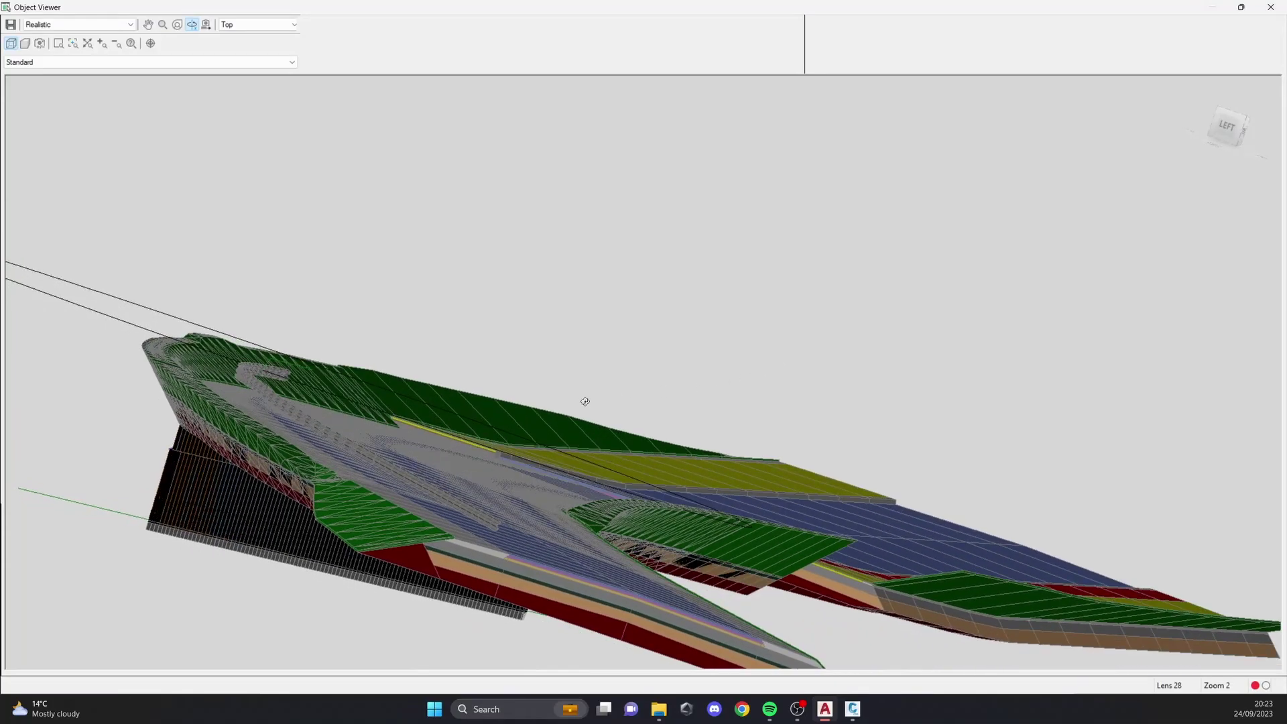
{"action": "middle_click_drag", "start_coordinate": [600, 398], "coordinate": [779, 434]}
{"action": "mouse_move", "coordinate": [570, 443]}
{"action": "left_mouse_down"}
{"action": "mouse_move", "coordinate": [563, 459]}
{"action": "mouse_move", "coordinate": [569, 432]}
{"action": "mouse_move", "coordinate": [569, 456]}
{"action": "left_mouse_up"}
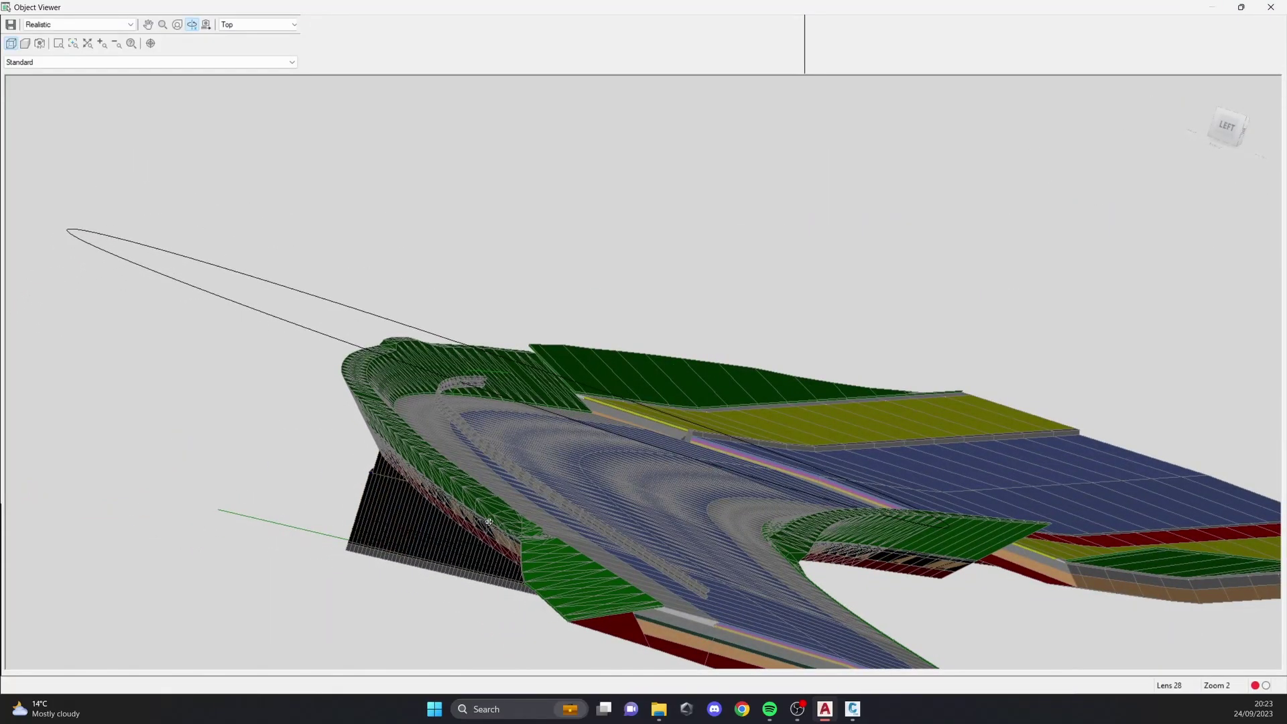
Step: Examine the straight corridor's end section at the gap, including its kerbs, pavement layers and both edges of the carriageway
{"action": "left_click_drag", "start_coordinate": [802, 480], "coordinate": [872, 423]}
{"action": "left_click_drag", "start_coordinate": [591, 556], "coordinate": [691, 372]}
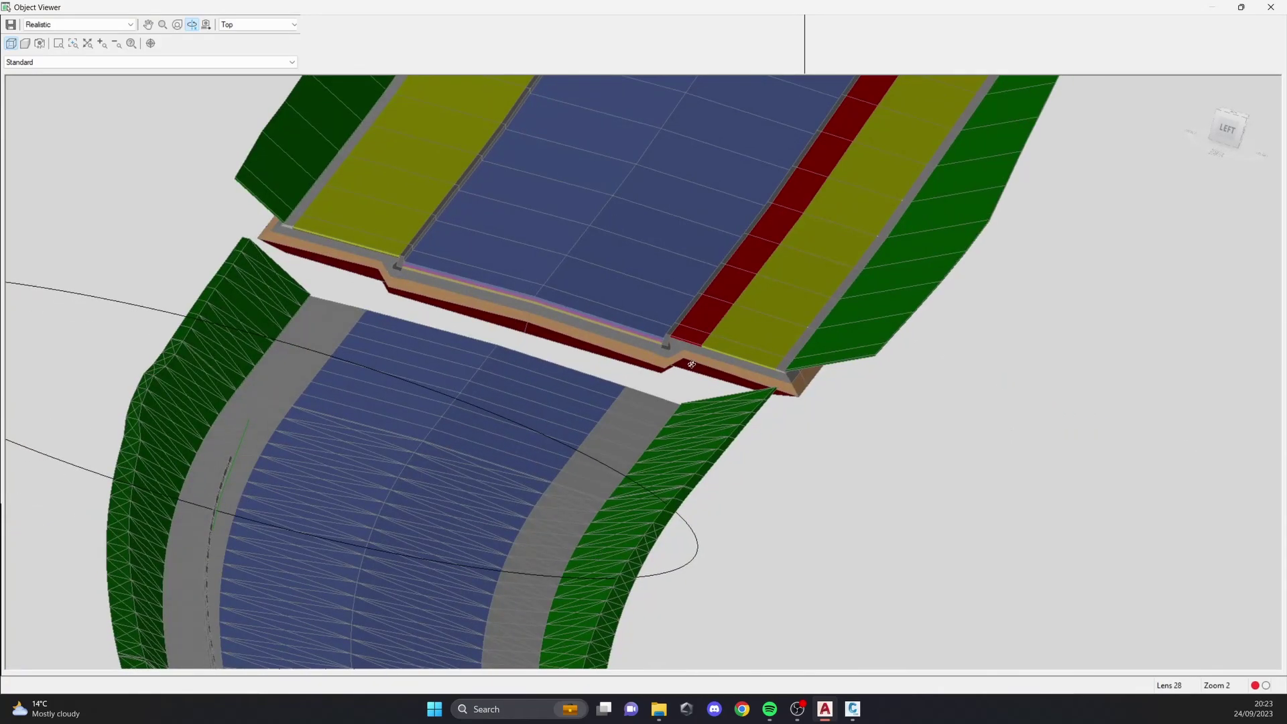
{"action": "scroll", "coordinate": [672, 357], "scroll_direction": "up", "scroll_amount": 5}
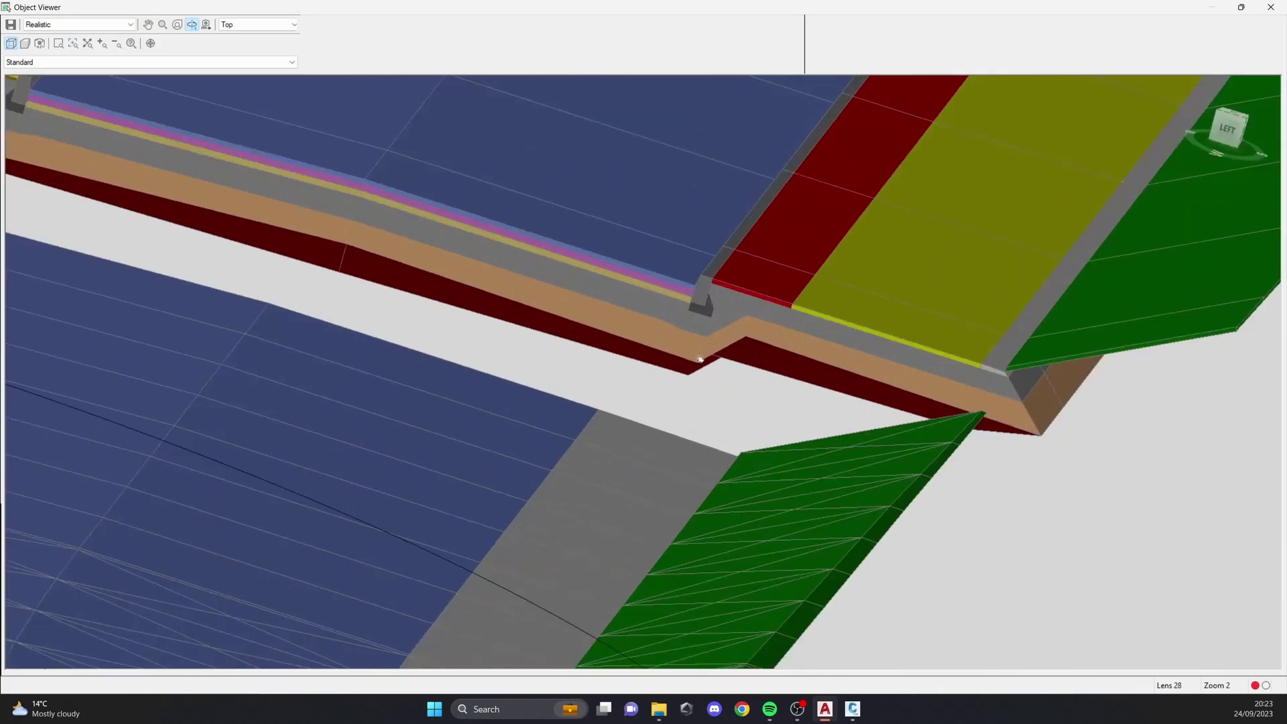
{"action": "scroll", "coordinate": [762, 413], "scroll_direction": "up", "scroll_amount": 1}
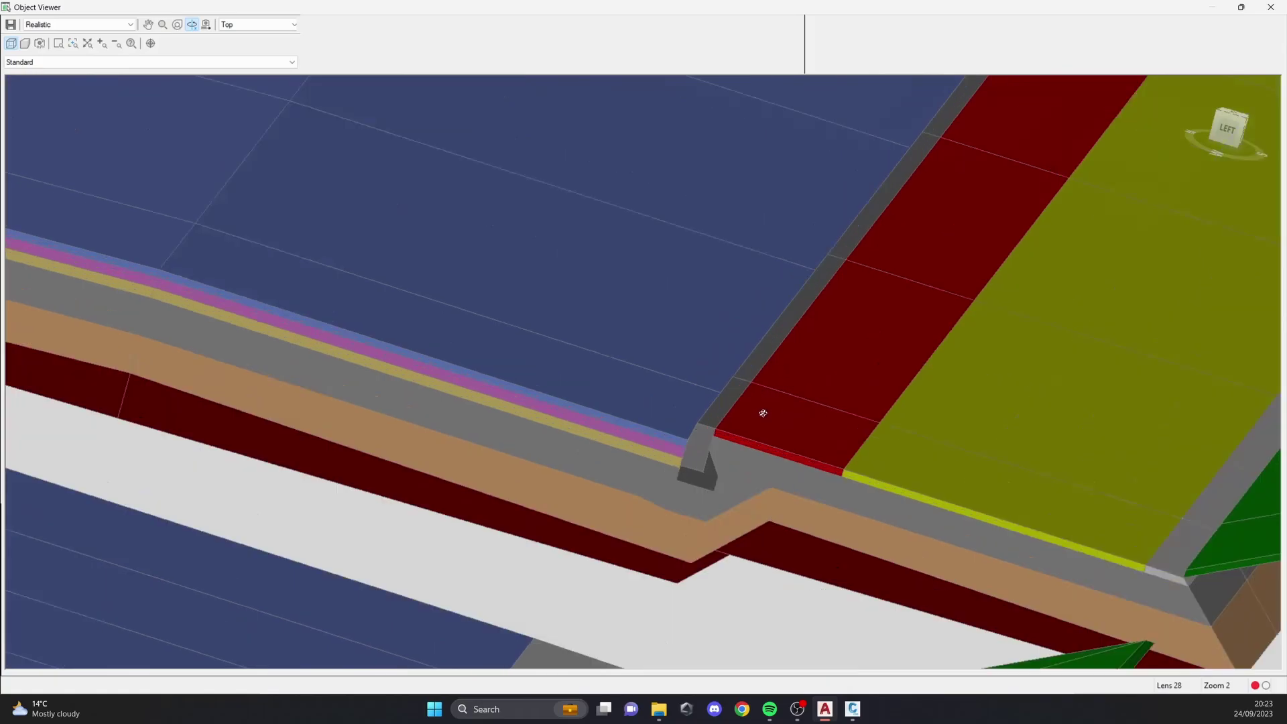
{"action": "left_click_drag", "start_coordinate": [706, 402], "coordinate": [1015, 497]}
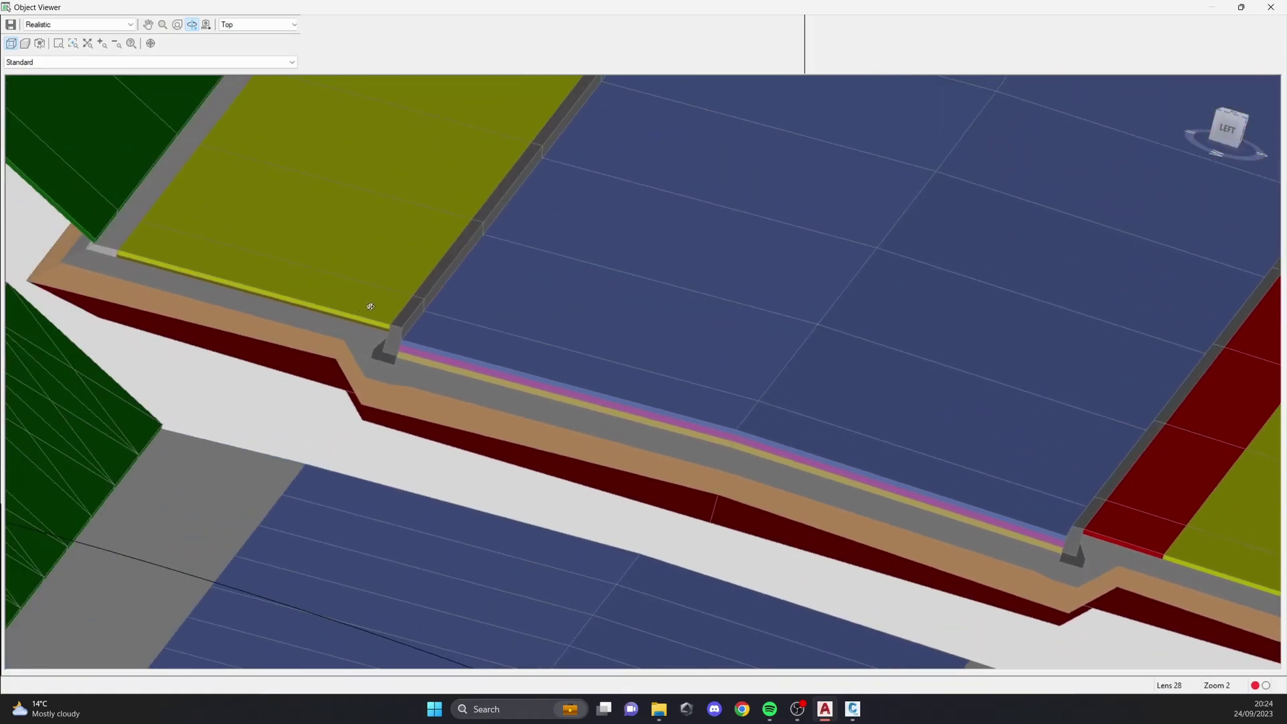
{"action": "middle_click_drag", "start_coordinate": [371, 305], "coordinate": [606, 334]}
{"action": "middle_click_drag", "start_coordinate": [710, 424], "coordinate": [469, 255]}
{"action": "scroll", "coordinate": [589, 313], "scroll_direction": "down", "scroll_amount": 3}
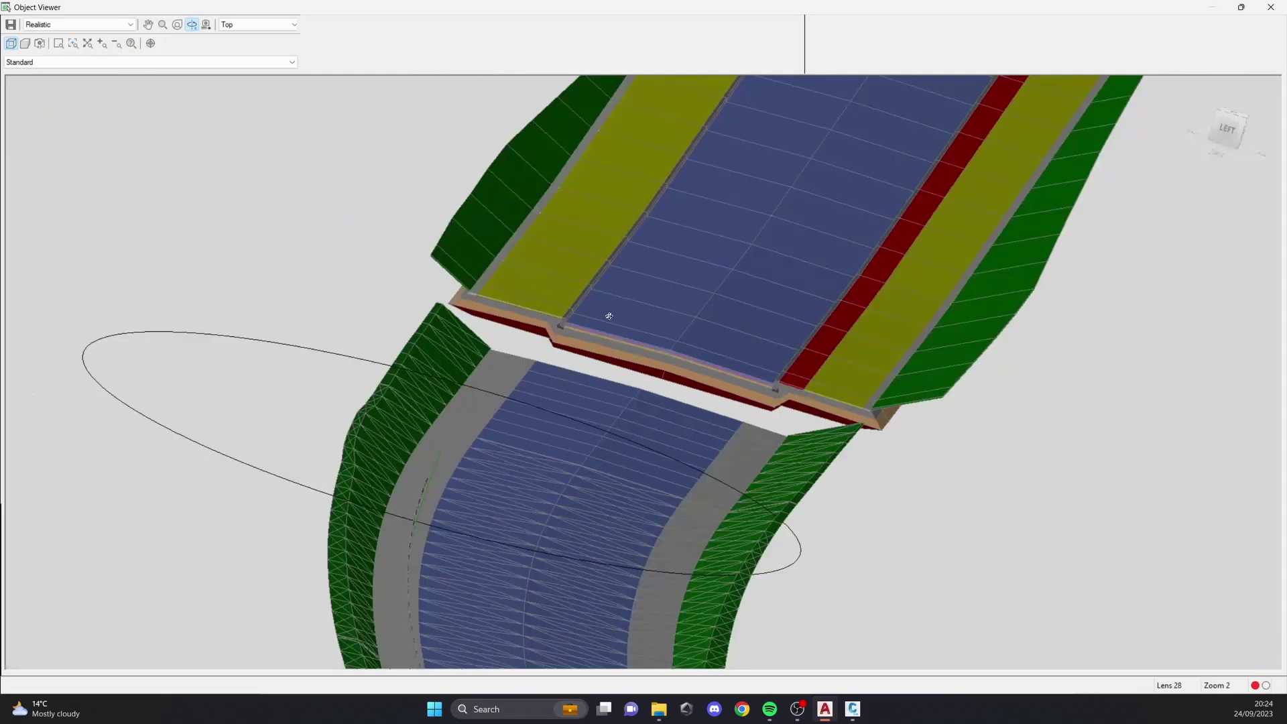
{"action": "scroll", "coordinate": [638, 352], "scroll_direction": "up", "scroll_amount": 1}
{"action": "middle_click_drag", "start_coordinate": [818, 407], "coordinate": [762, 451]}
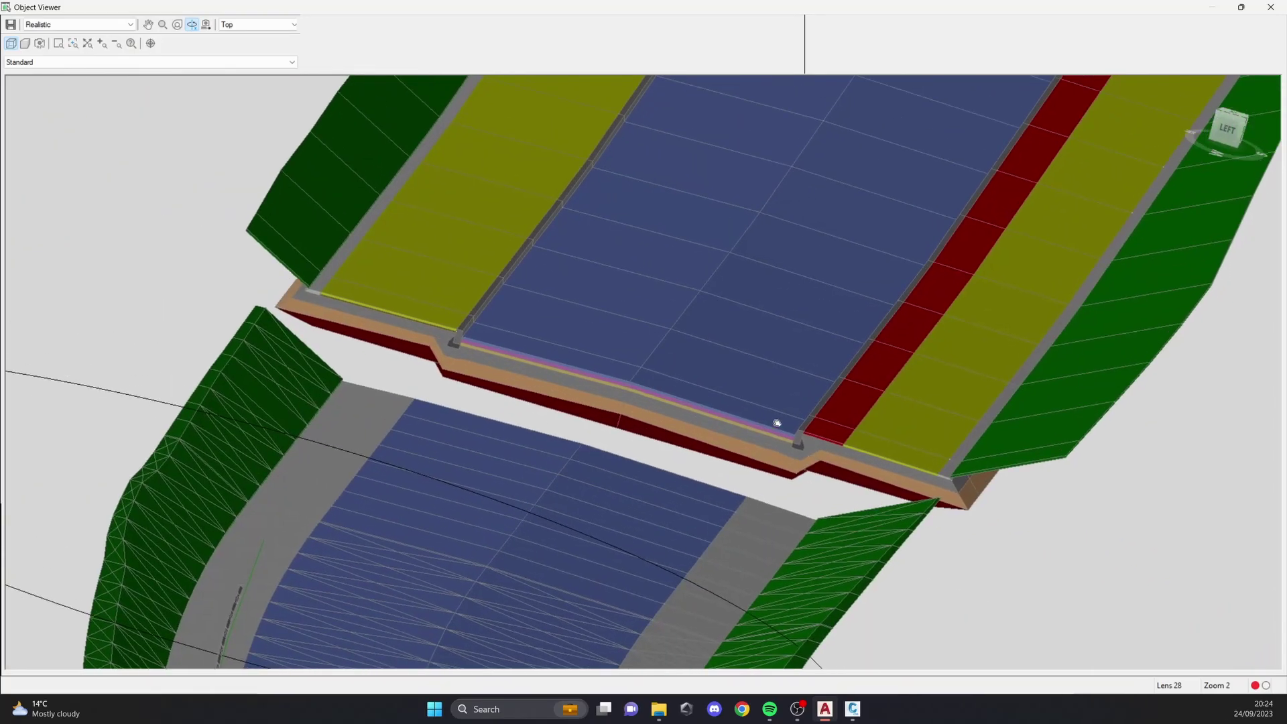
{"action": "scroll", "coordinate": [833, 347], "scroll_direction": "down", "scroll_amount": 3}
Step: Examine the pipe trench crossing beneath the curved corridor from the side and underneath, including the pipe and stepped trench walls
{"action": "left_click_drag", "start_coordinate": [737, 403], "coordinate": [529, 471]}
{"action": "left_click_drag", "start_coordinate": [643, 550], "coordinate": [632, 435]}
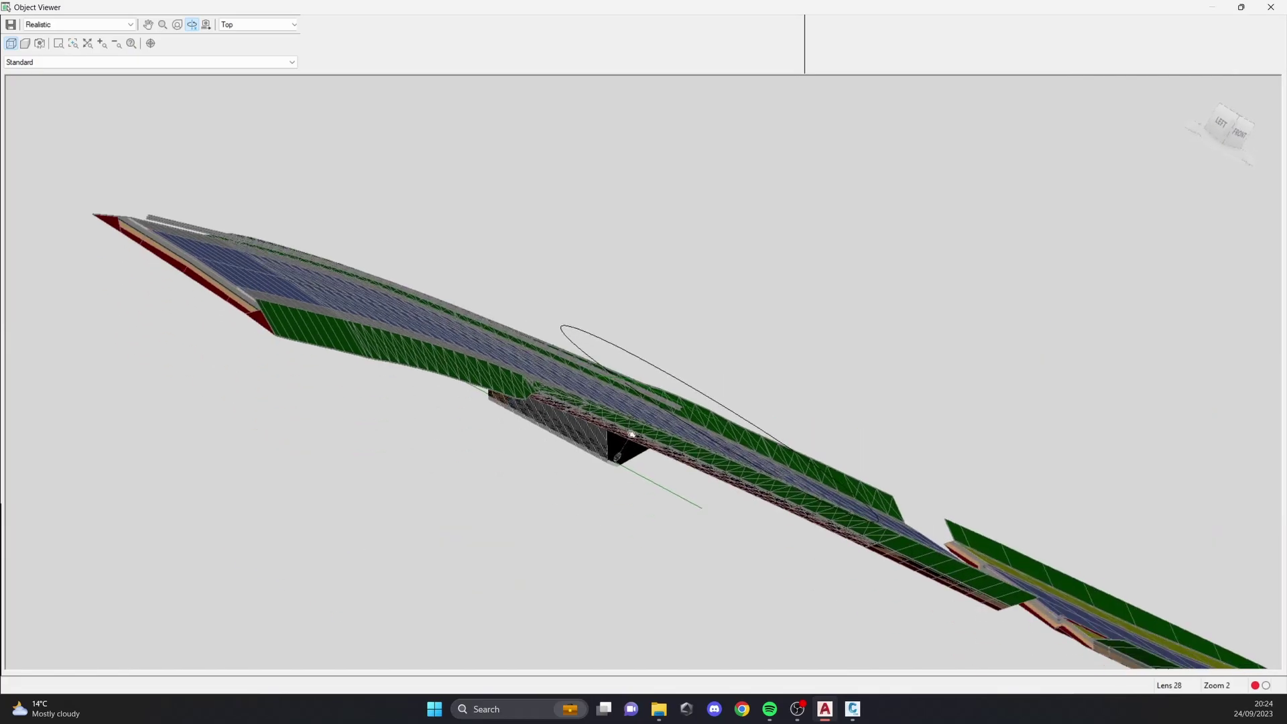
{"action": "scroll", "coordinate": [609, 430], "scroll_direction": "up", "scroll_amount": 4}
{"action": "scroll", "coordinate": [611, 339], "scroll_direction": "up", "scroll_amount": 2}
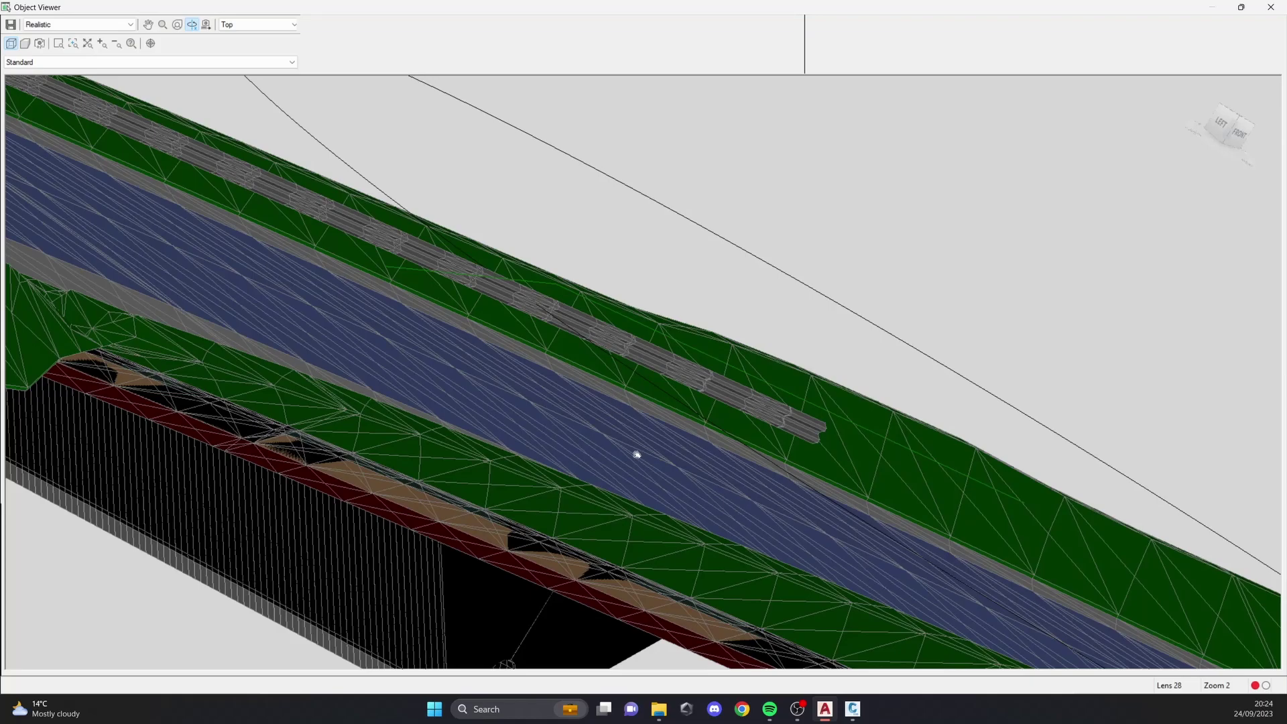
{"action": "scroll", "coordinate": [635, 453], "scroll_direction": "down", "scroll_amount": 5}
{"action": "left_click_drag", "start_coordinate": [656, 473], "coordinate": [553, 290]}
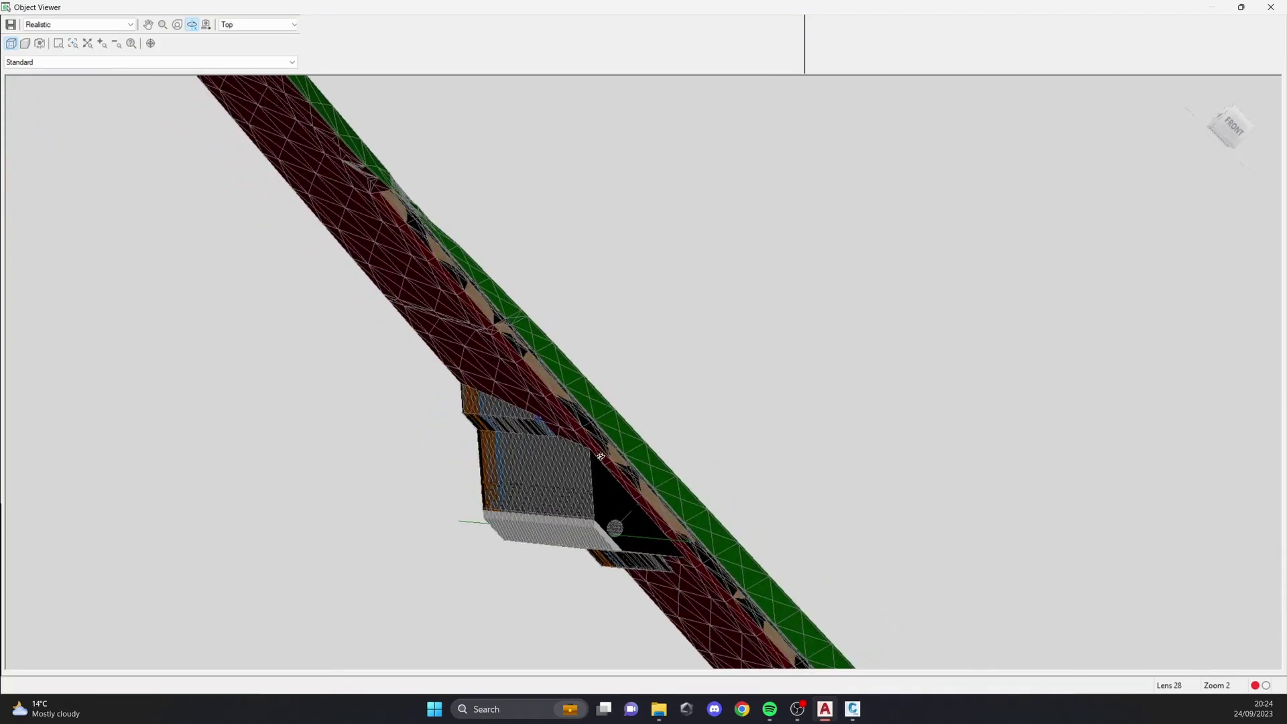
{"action": "scroll", "coordinate": [601, 456], "scroll_direction": "up", "scroll_amount": 2}
{"action": "middle_click_drag", "start_coordinate": [556, 495], "coordinate": [654, 446]}
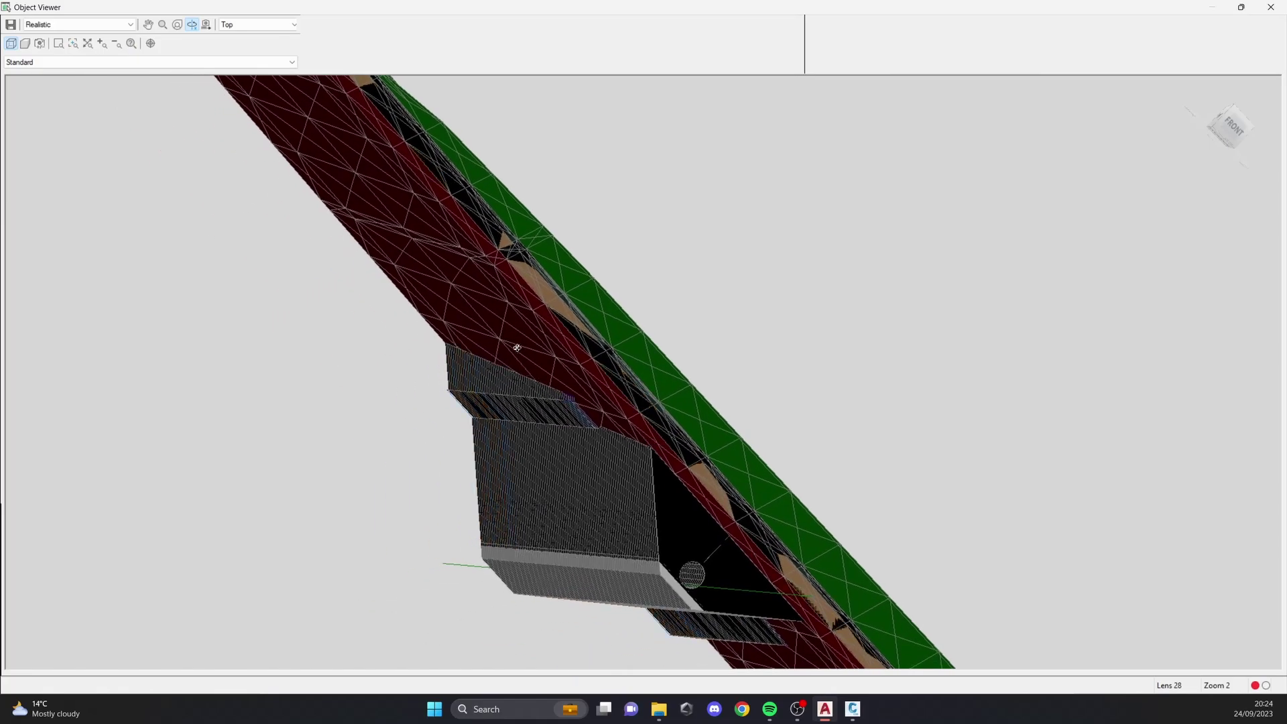
{"action": "mouse_move", "coordinate": [670, 450]}
{"action": "left_mouse_down"}
{"action": "mouse_move", "coordinate": [685, 476]}
{"action": "mouse_move", "coordinate": [637, 482]}
{"action": "mouse_move", "coordinate": [558, 453]}
{"action": "mouse_move", "coordinate": [697, 466]}
{"action": "mouse_move", "coordinate": [663, 497]}
{"action": "mouse_move", "coordinate": [571, 411]}
{"action": "mouse_move", "coordinate": [677, 526]}
{"action": "mouse_move", "coordinate": [585, 404]}
{"action": "mouse_move", "coordinate": [630, 496]}
{"action": "mouse_move", "coordinate": [620, 451]}
{"action": "mouse_move", "coordinate": [631, 439]}
{"action": "mouse_move", "coordinate": [622, 483]}
{"action": "mouse_move", "coordinate": [708, 535]}
{"action": "mouse_move", "coordinate": [617, 420]}
{"action": "mouse_move", "coordinate": [626, 453]}
{"action": "mouse_move", "coordinate": [636, 427]}
{"action": "mouse_move", "coordinate": [630, 488]}
{"action": "mouse_move", "coordinate": [612, 462]}
{"action": "left_mouse_up"}
{"action": "left_click_drag", "start_coordinate": [666, 411], "coordinate": [608, 444]}
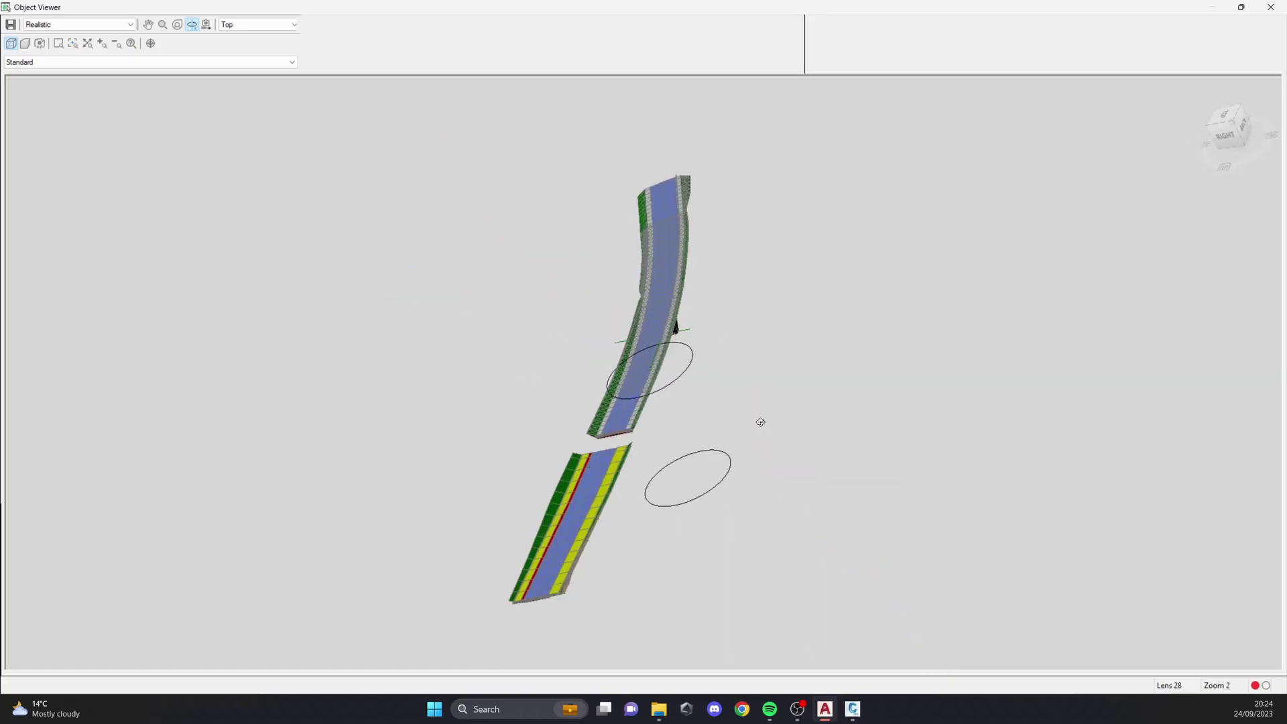